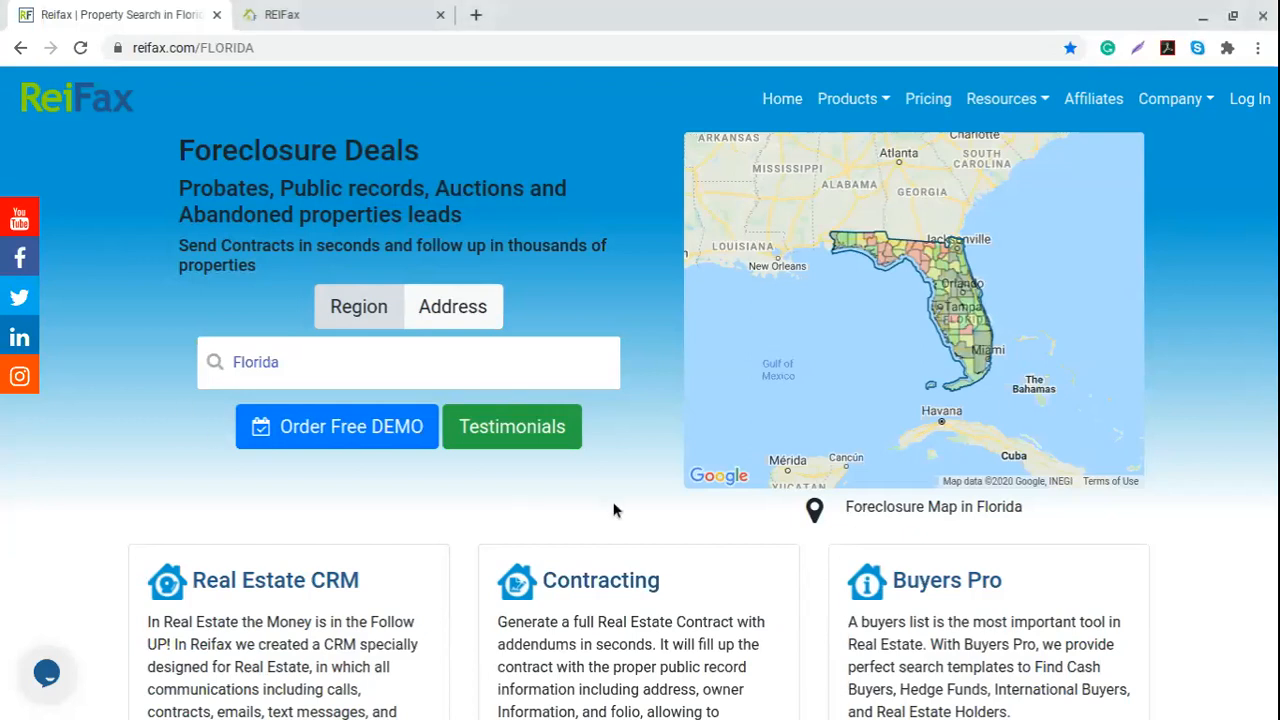
Look through the Florida foreclosure page's product features, deal categories and list of deals by county
scroll(650, 478, "down", 1)
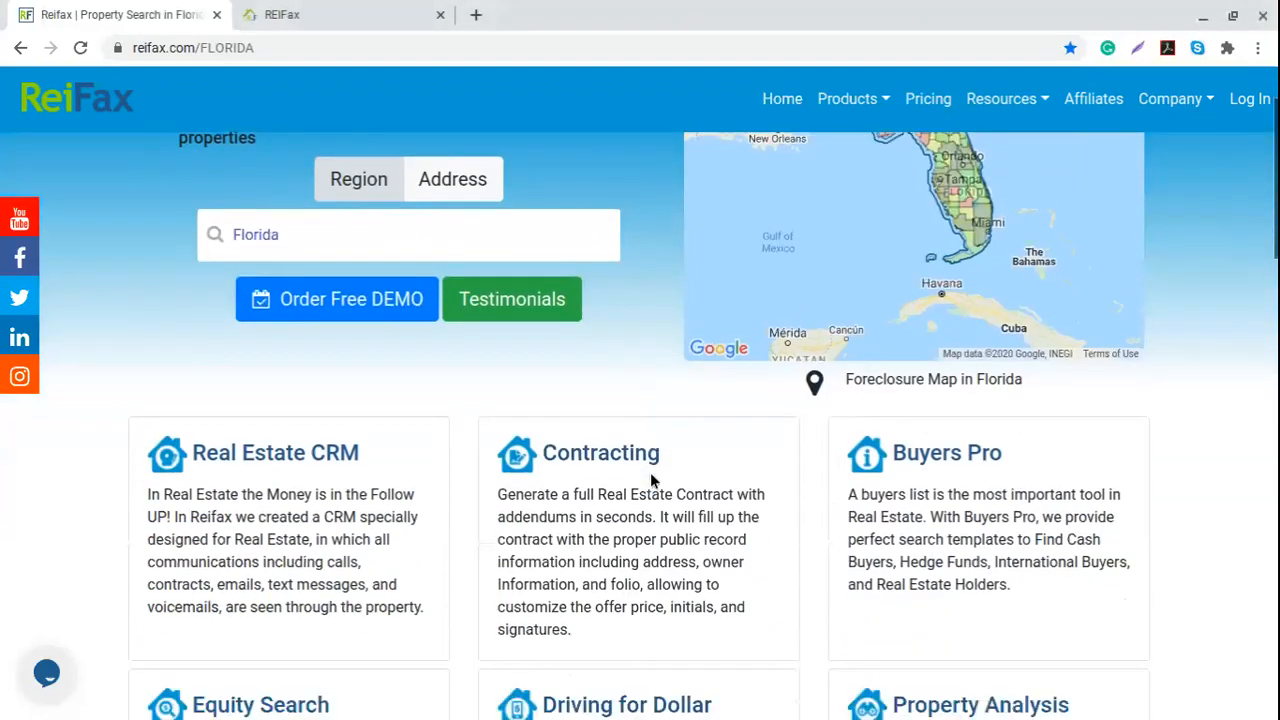
scroll(651, 475, "down", 2)
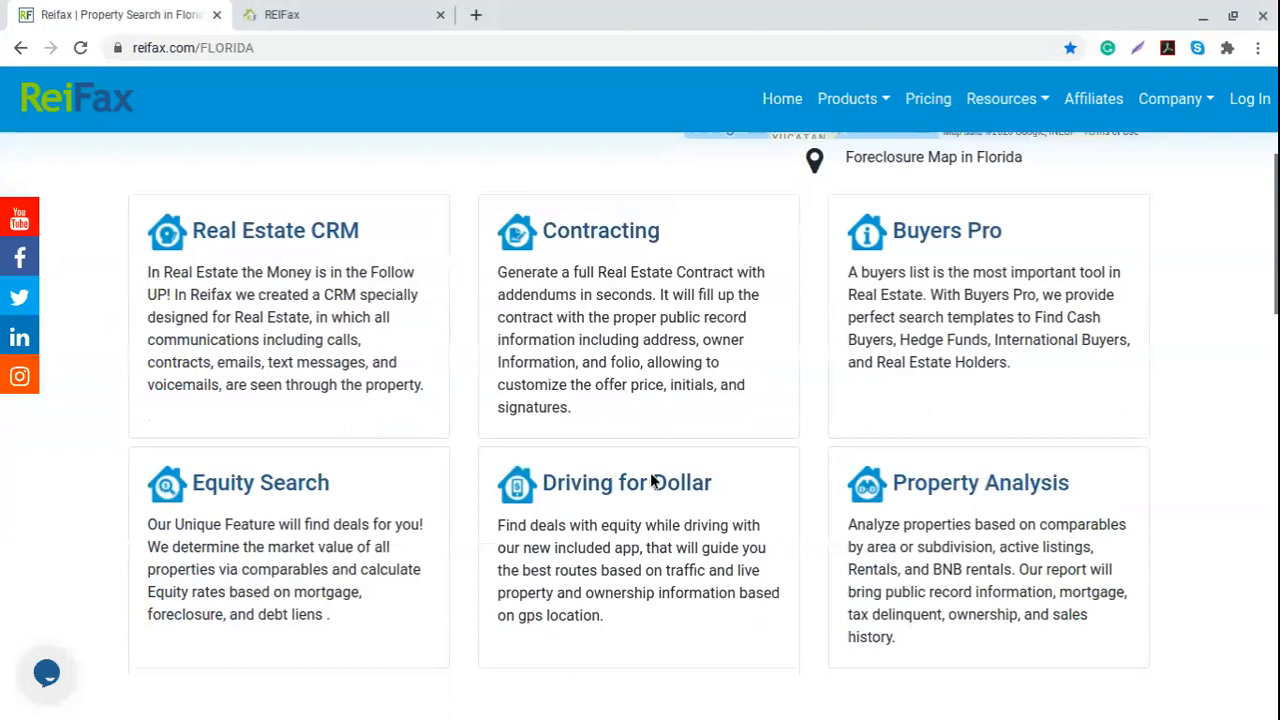
scroll(651, 481, "down", 4)
scroll(645, 478, "down", 2)
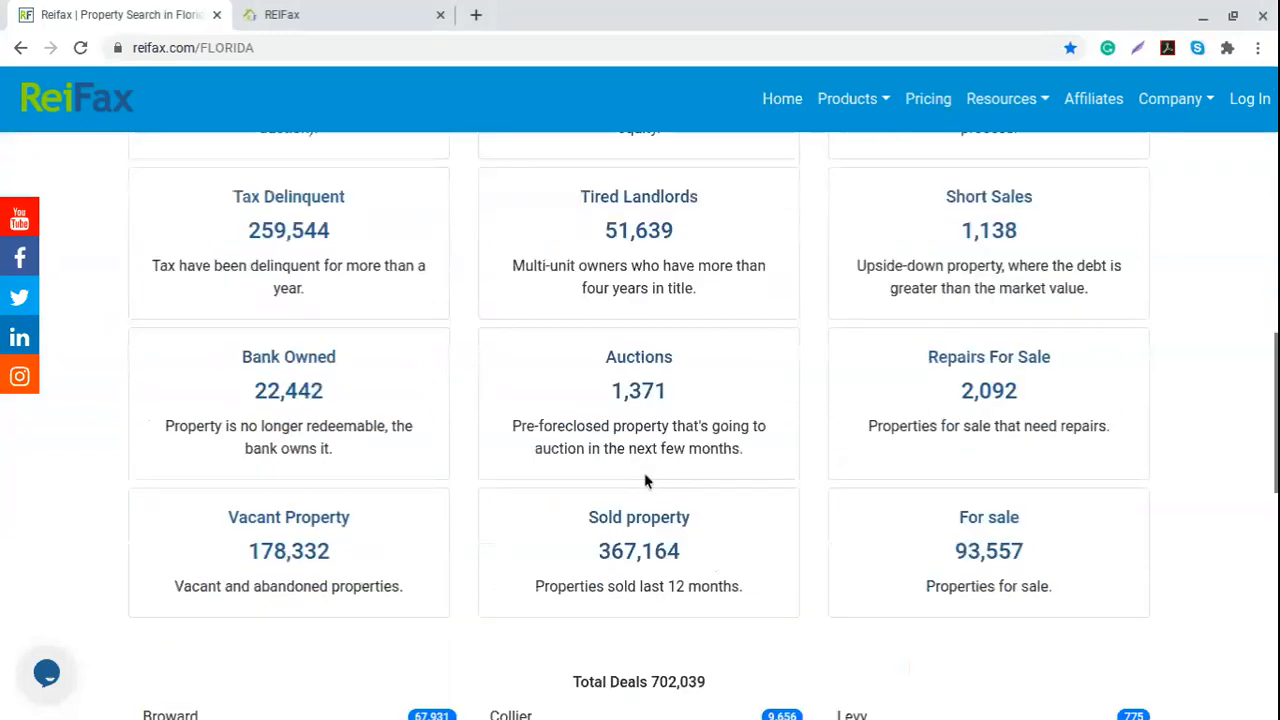
scroll(645, 481, "down", 1)
scroll(643, 474, "down", 5)
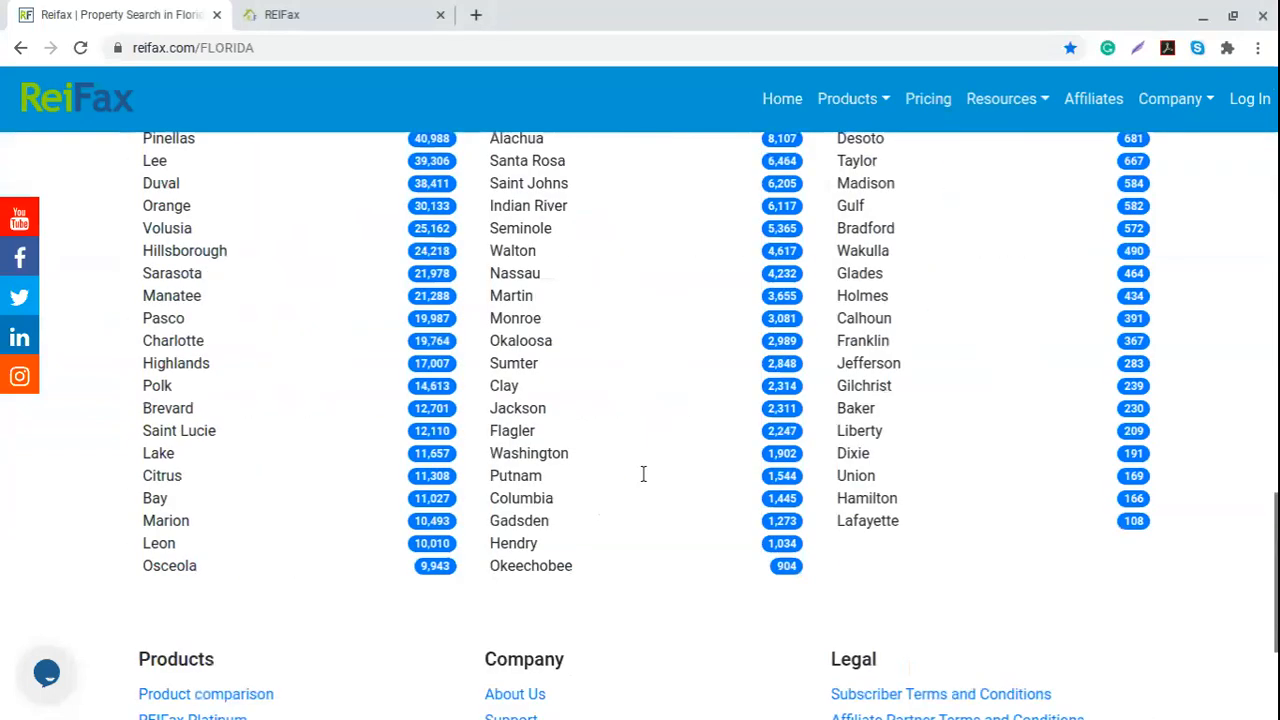
scroll(643, 474, "up", 8)
scroll(641, 476, "up", 5)
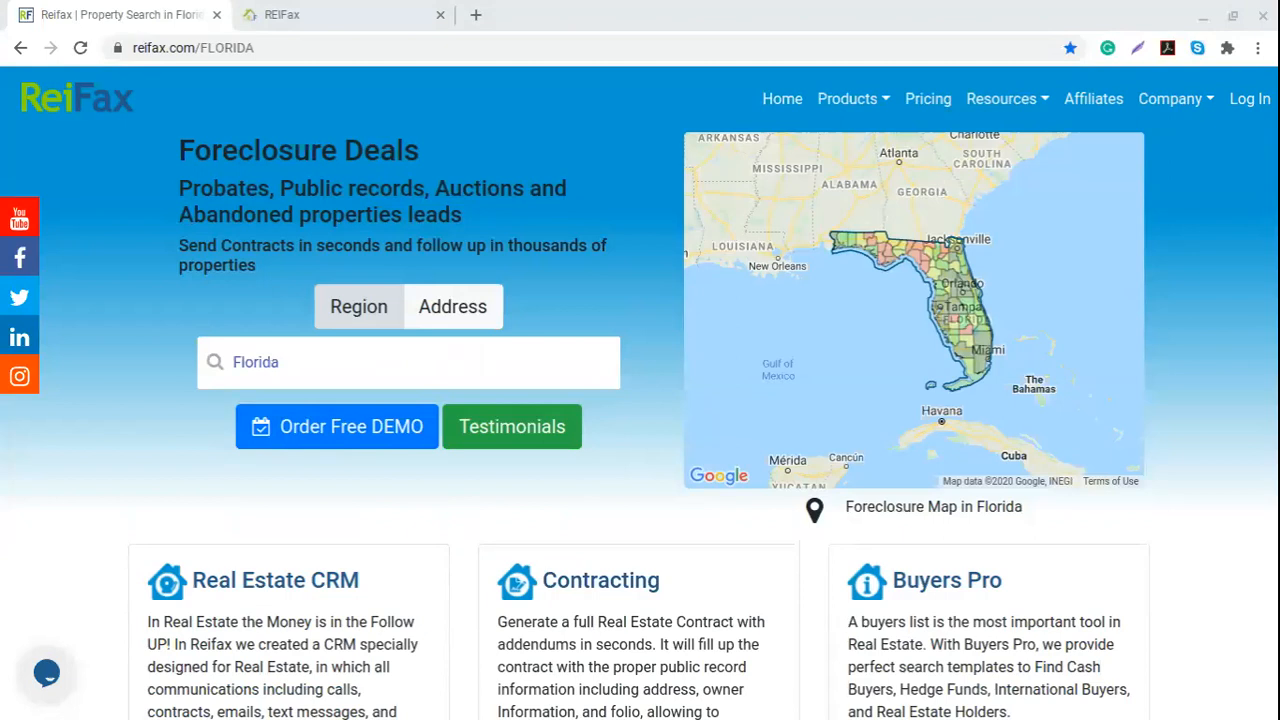
left_click(117, 230)
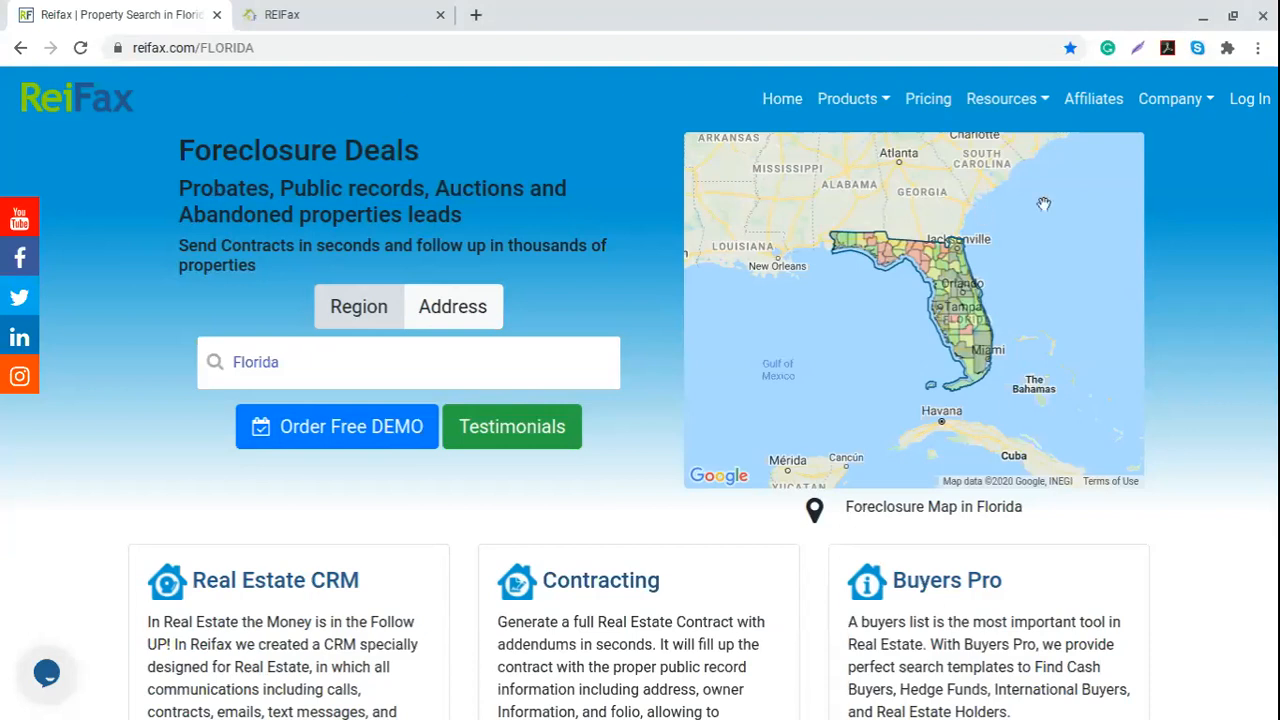
left_click(883, 110)
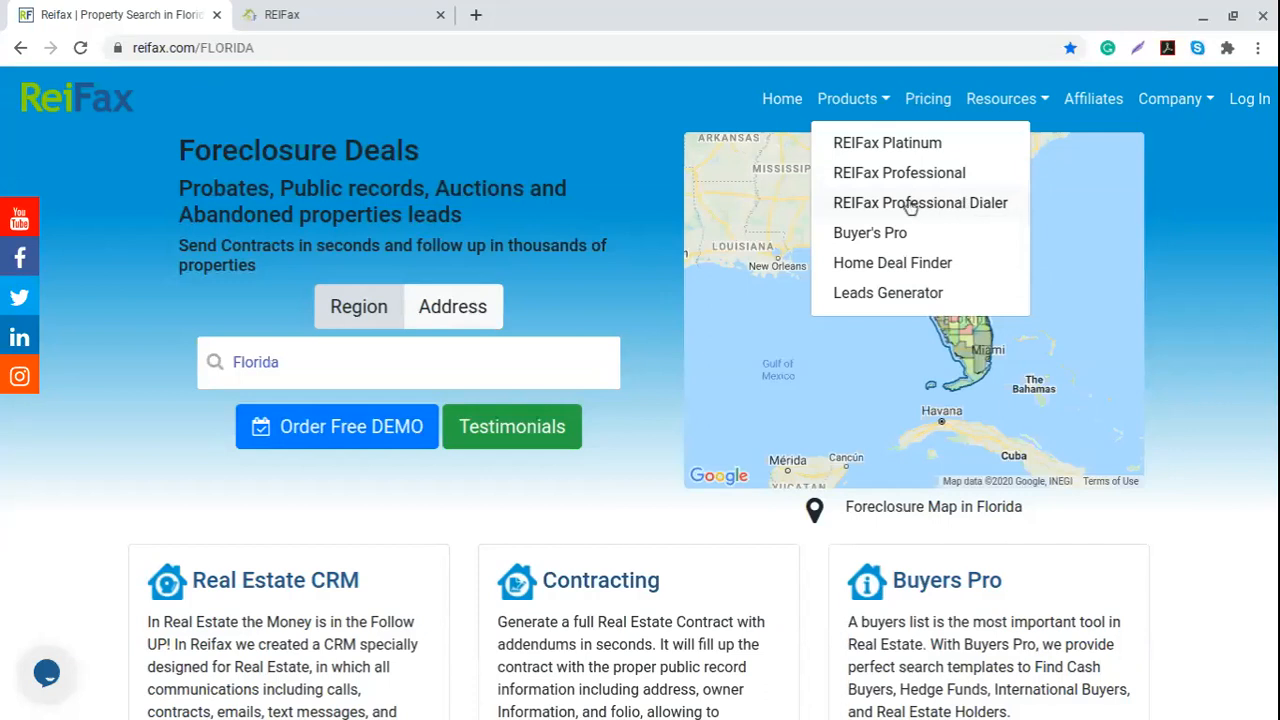
left_click(547, 103)
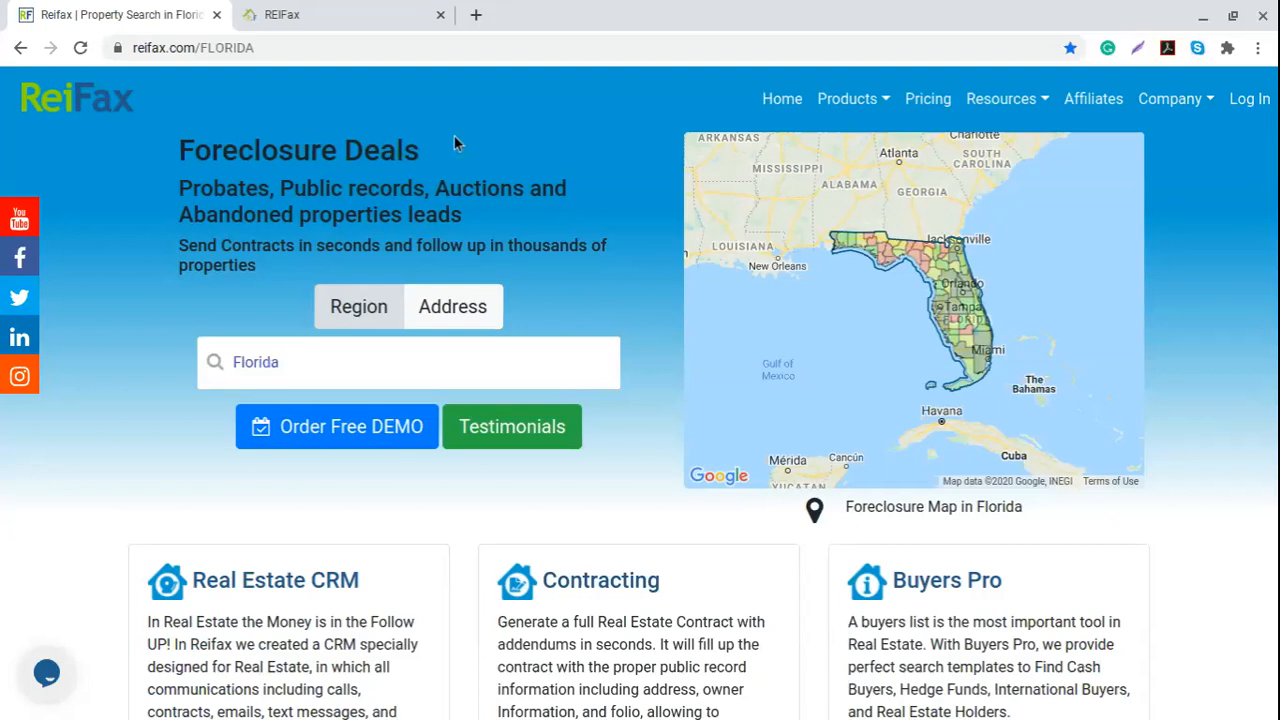
Switch to the REIFax control panel, open the ReiFax Professional Dialer property search and set its Data criterion to For Sale
left_click(325, 28)
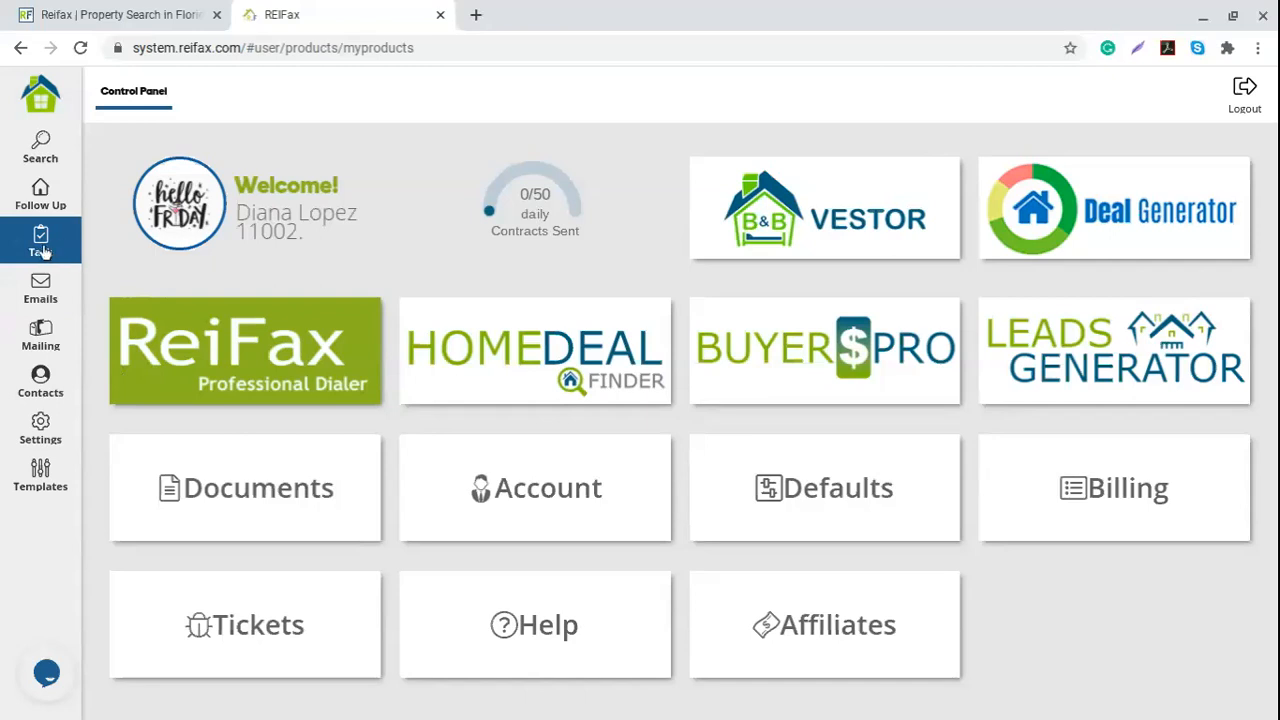
left_click(265, 362)
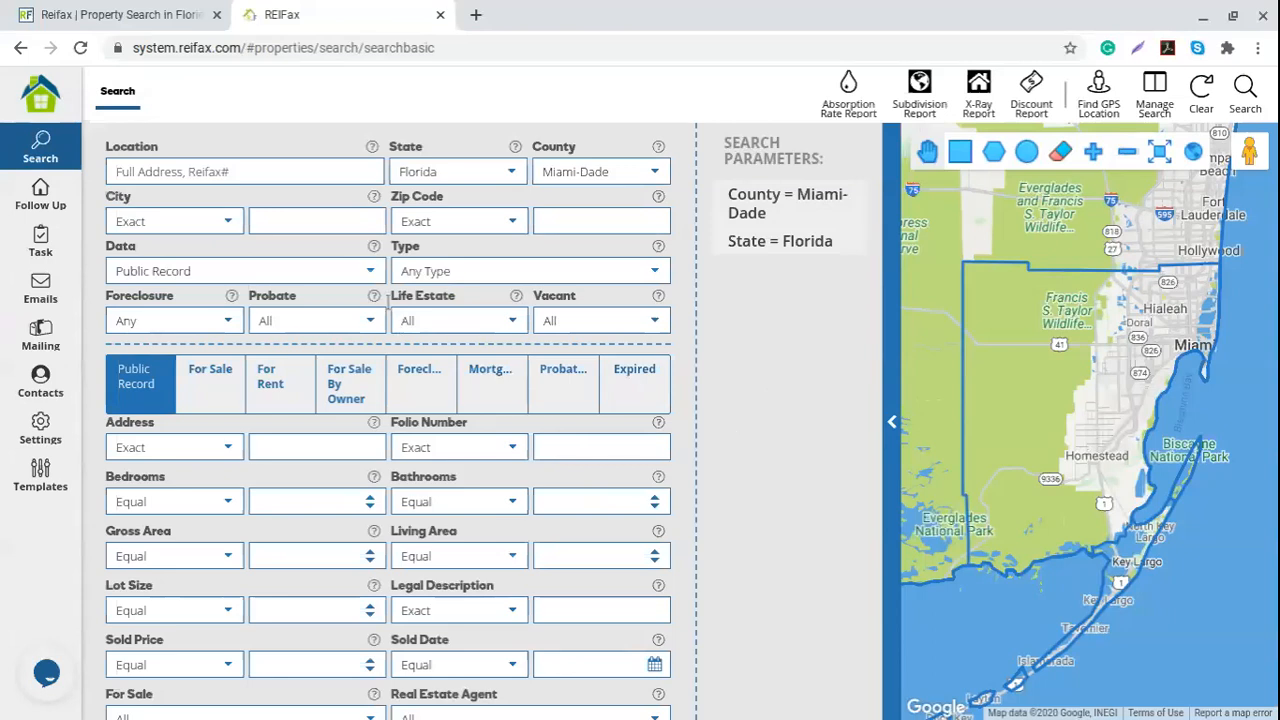
left_click(369, 274)
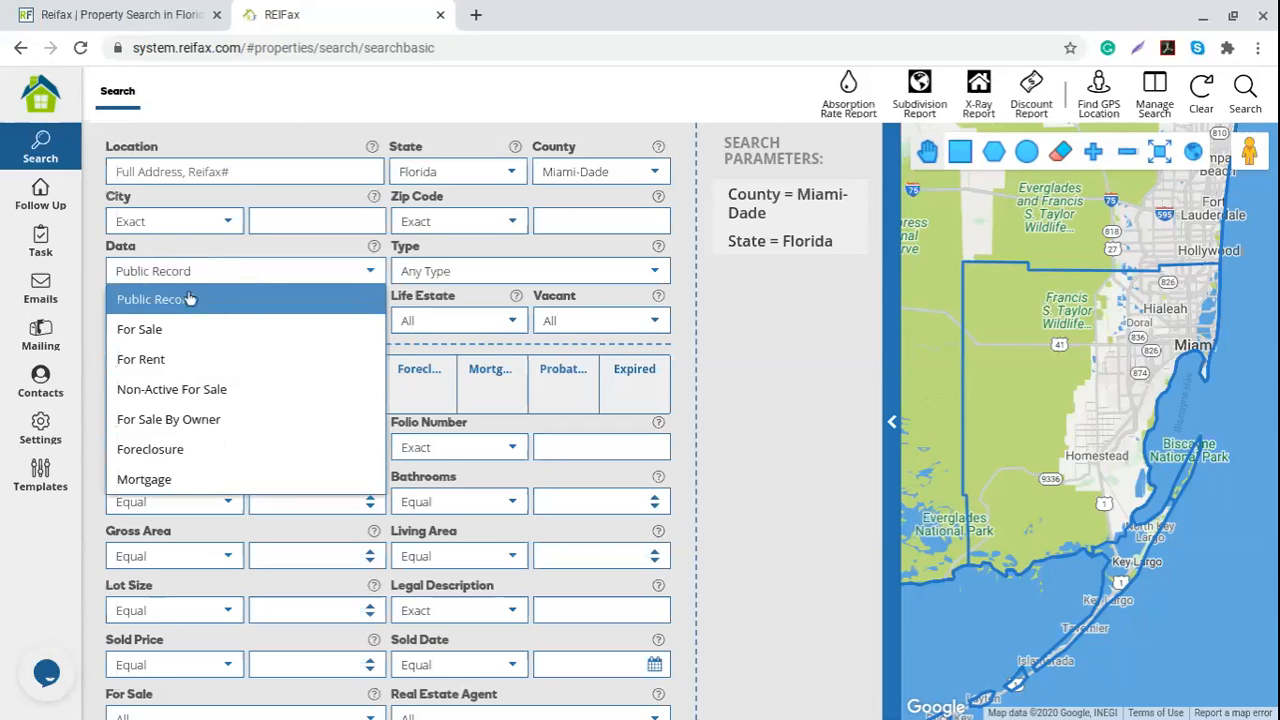
left_click(172, 332)
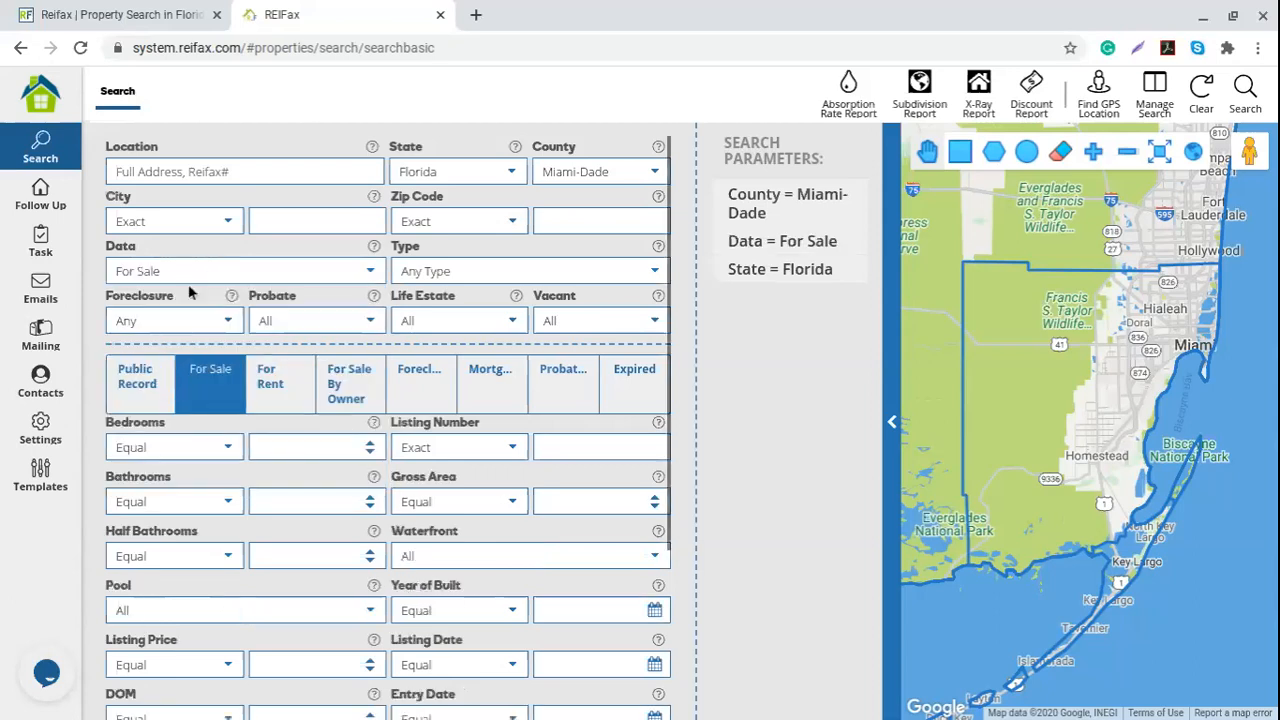
Restrict the property search to the Single Family type with a foreclosure status of Pre-Foreclosed
left_click(654, 271)
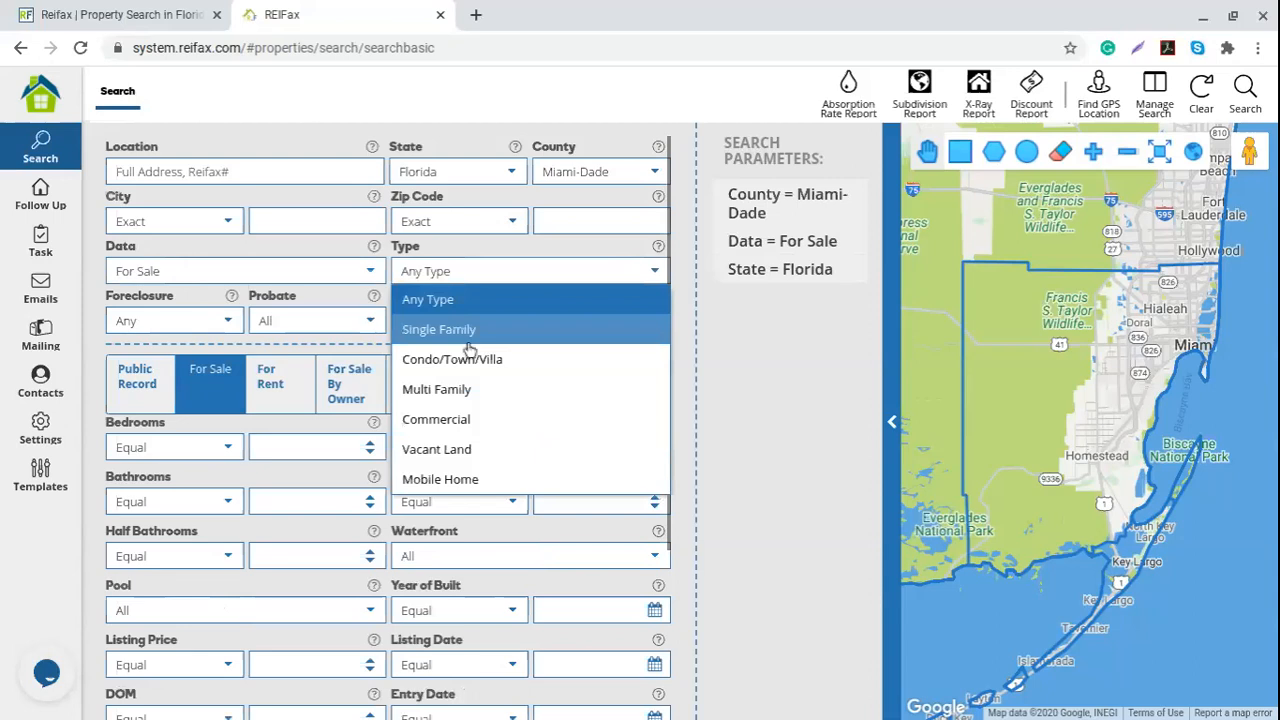
left_click(440, 329)
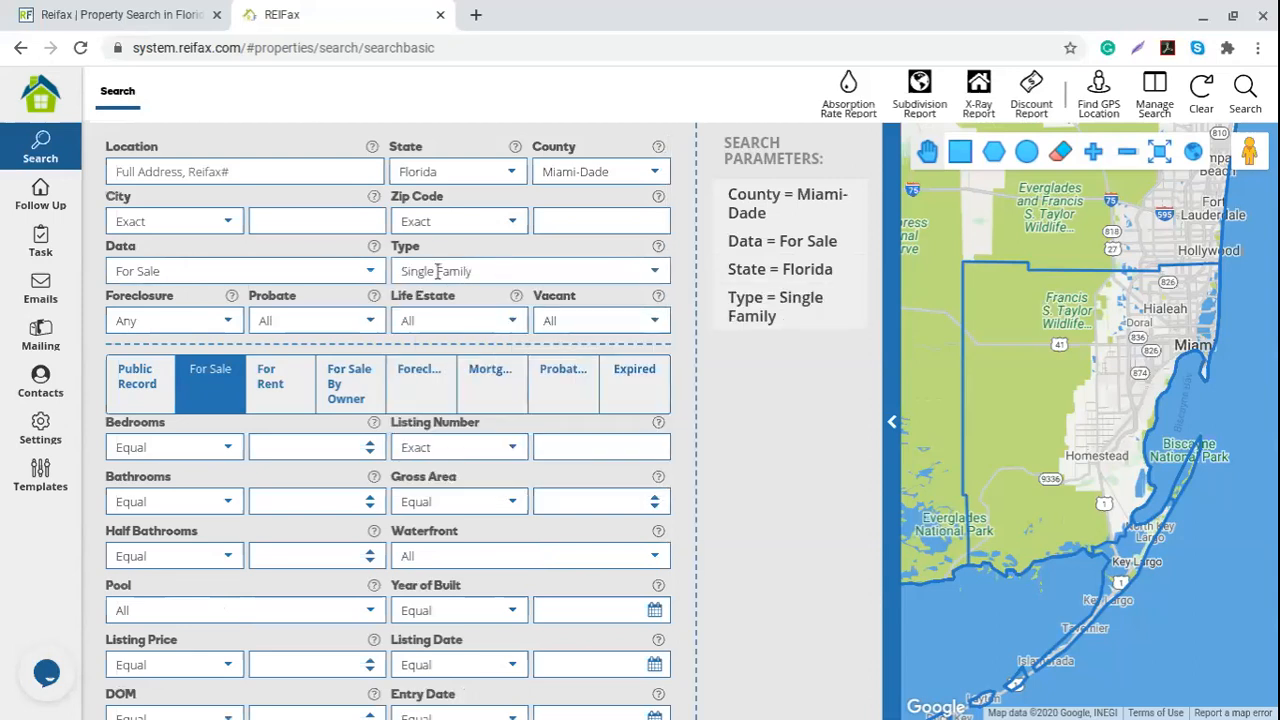
left_click(305, 266)
left_click(492, 271)
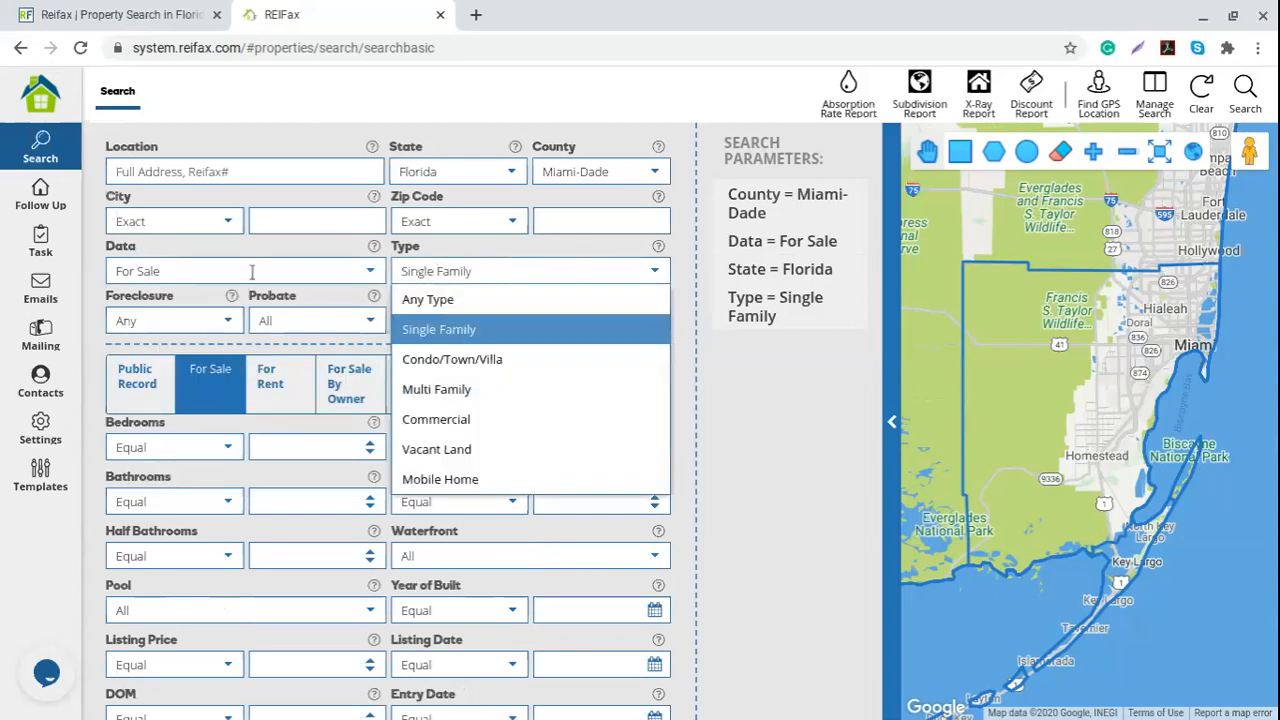
left_click(712, 327)
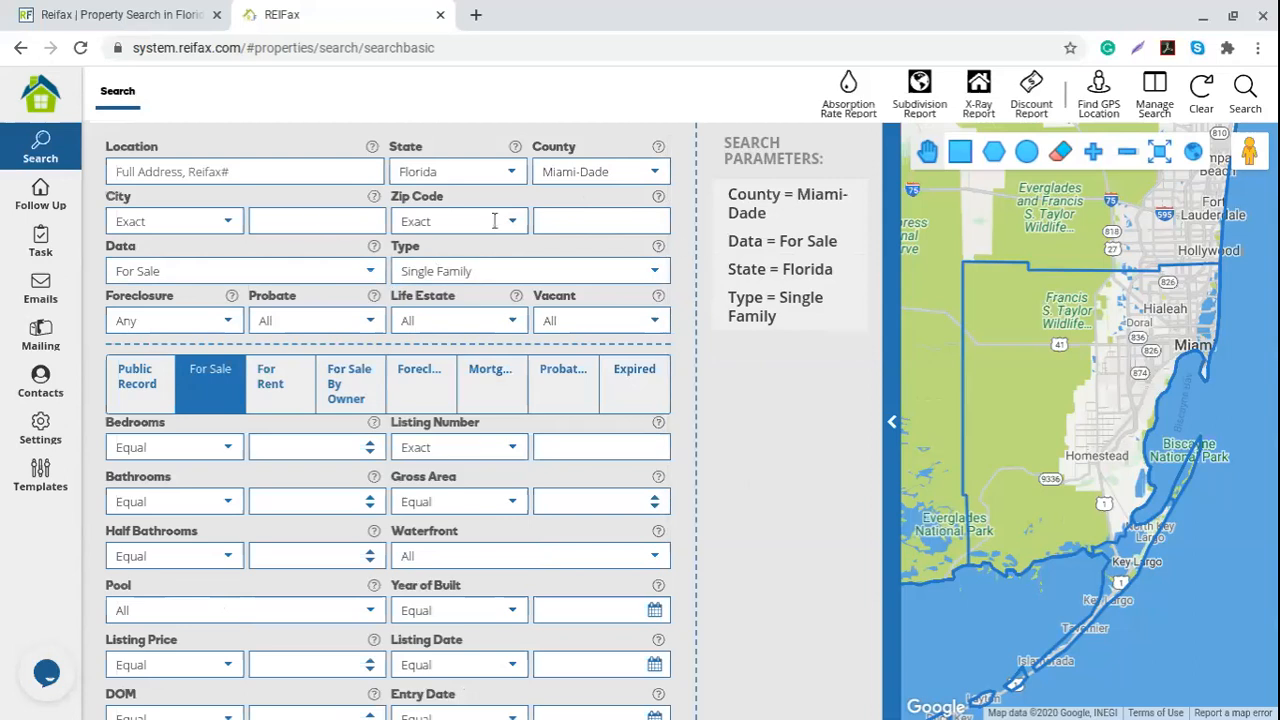
left_click(230, 321)
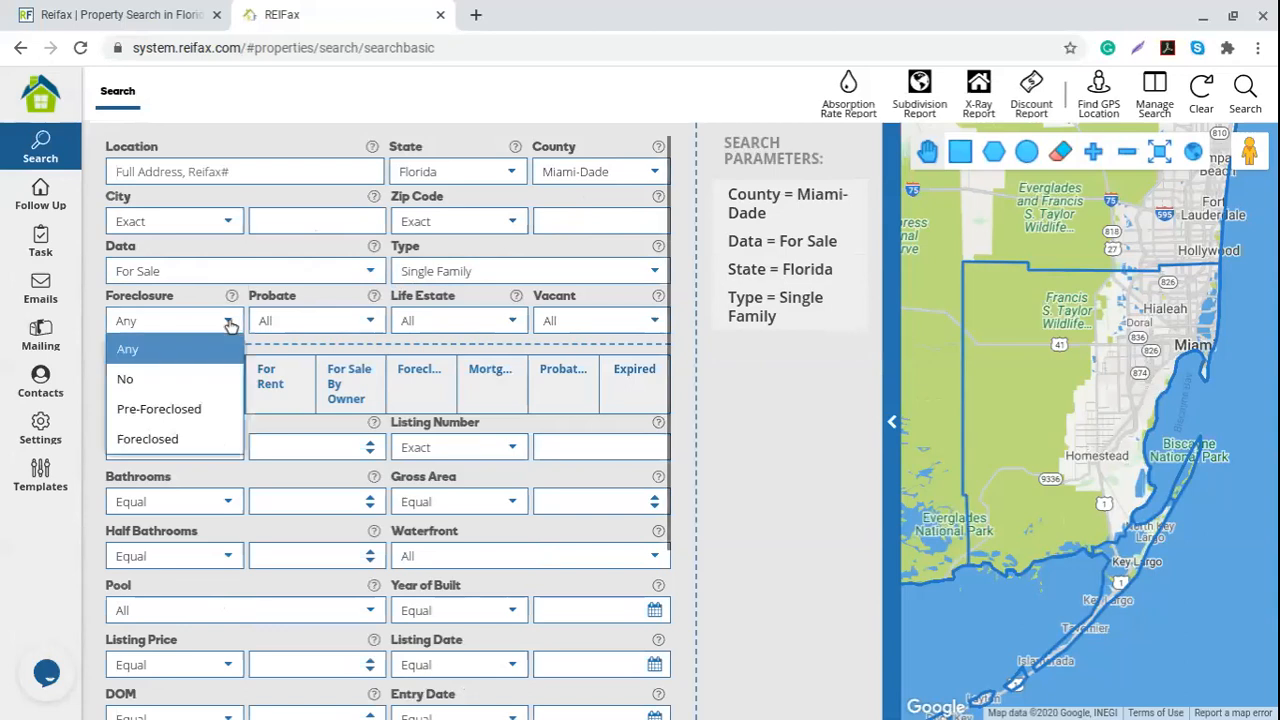
left_click(160, 411)
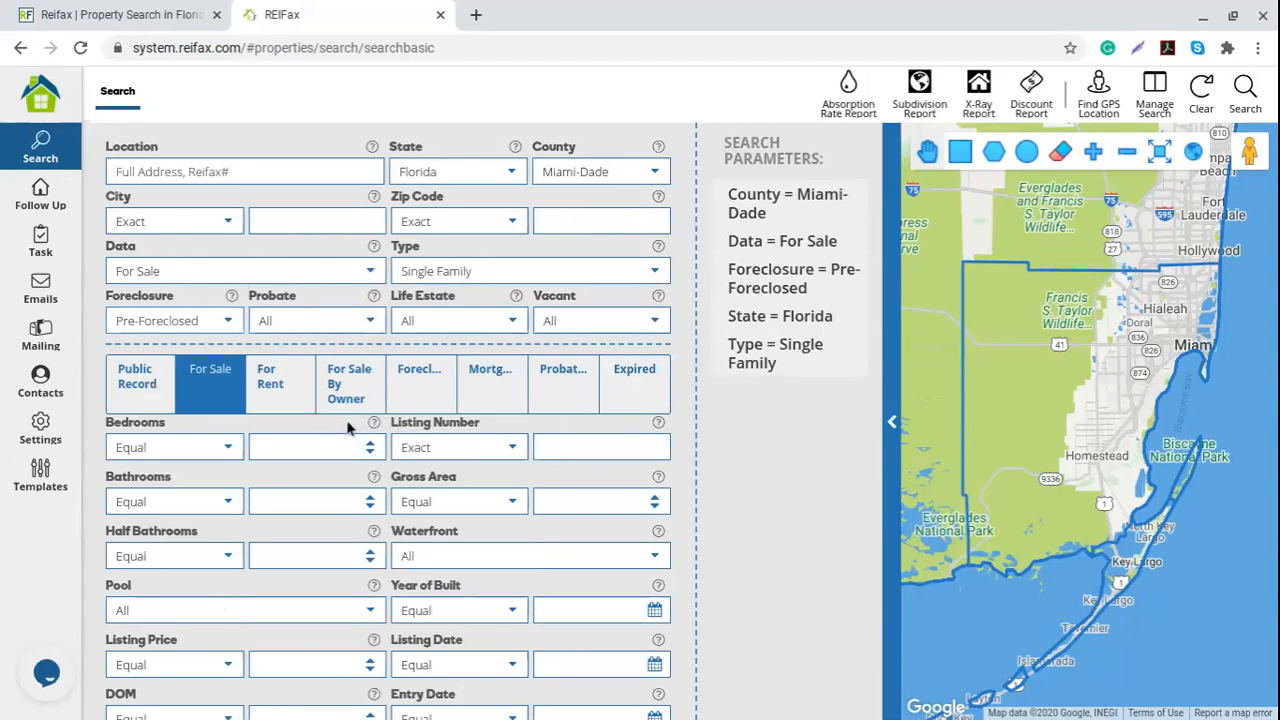
Add a Public Record criterion for Debt Equity between 40 and 60
left_click(135, 385)
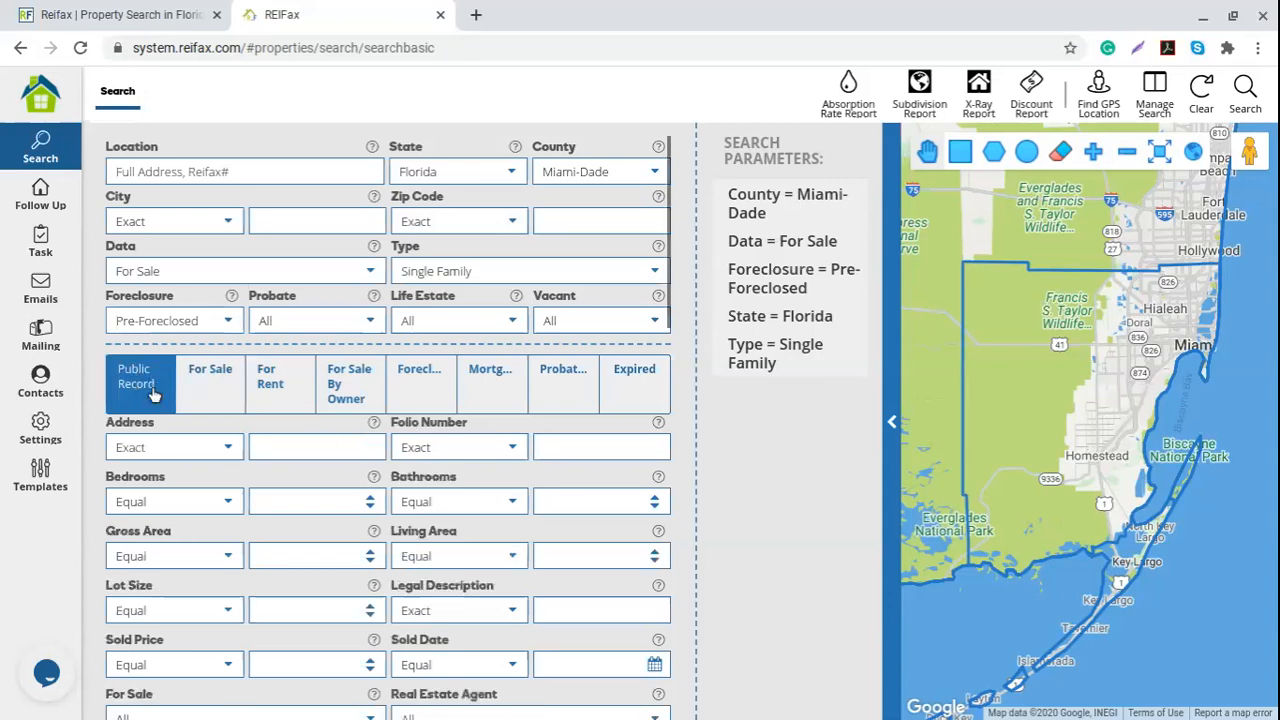
scroll(222, 500, "down", 1)
scroll(222, 500, "down", 2)
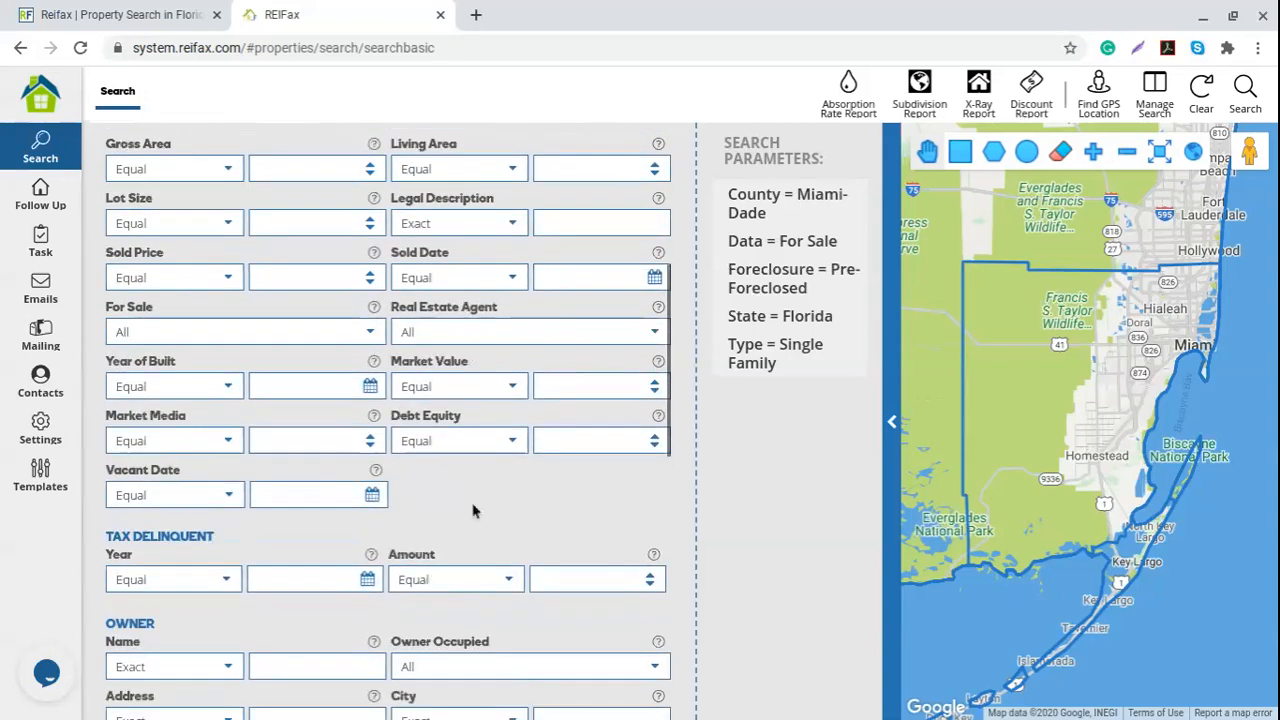
left_click(512, 445)
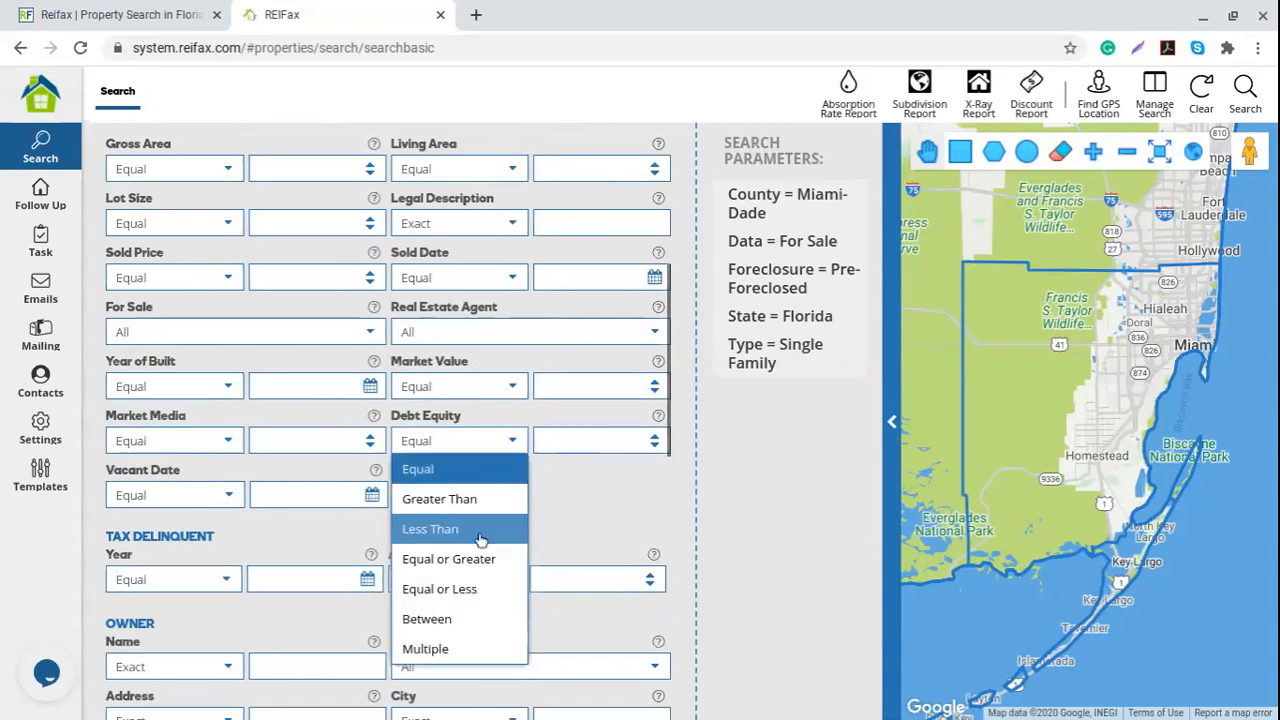
left_click(437, 622)
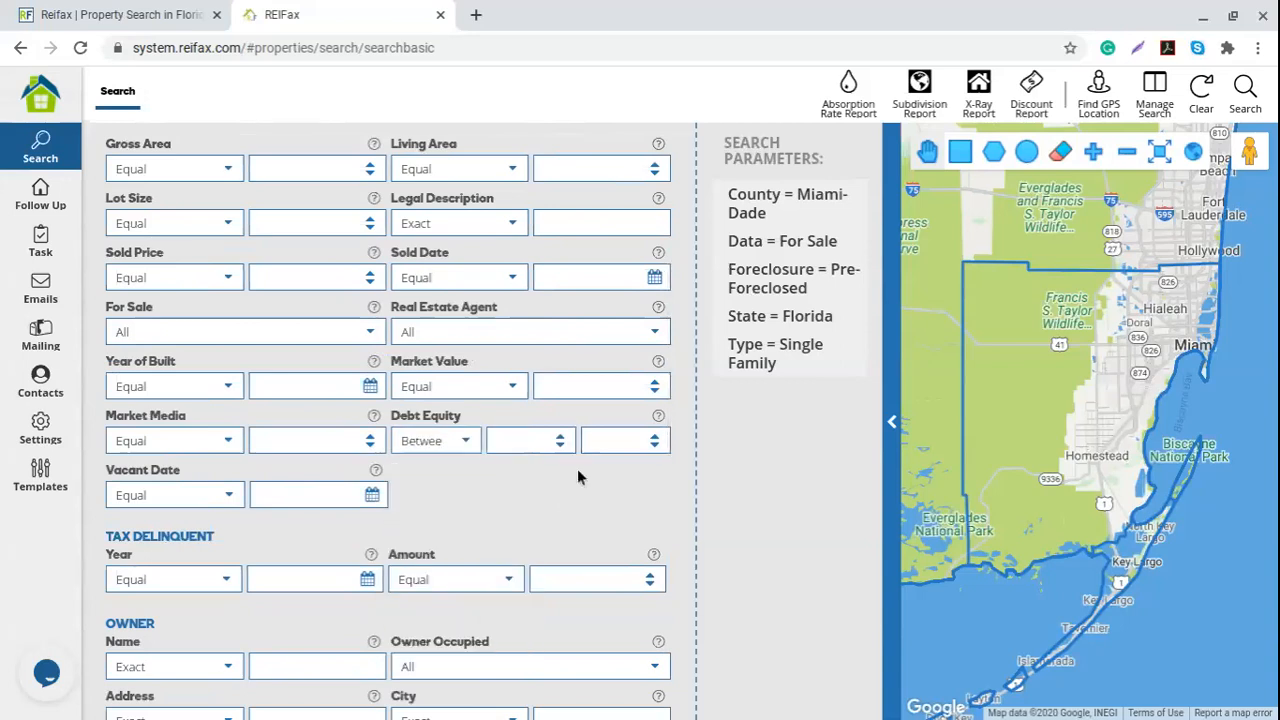
left_click(507, 432)
type("40")
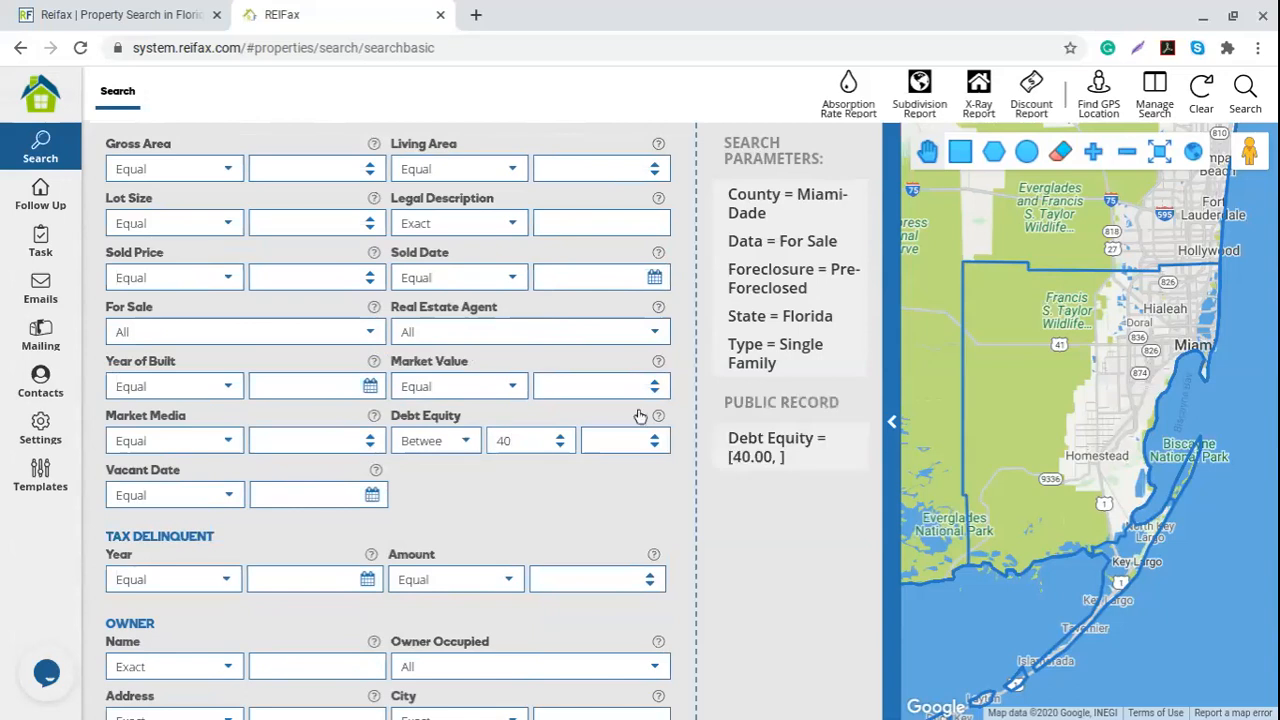
left_click(615, 440)
type("60")
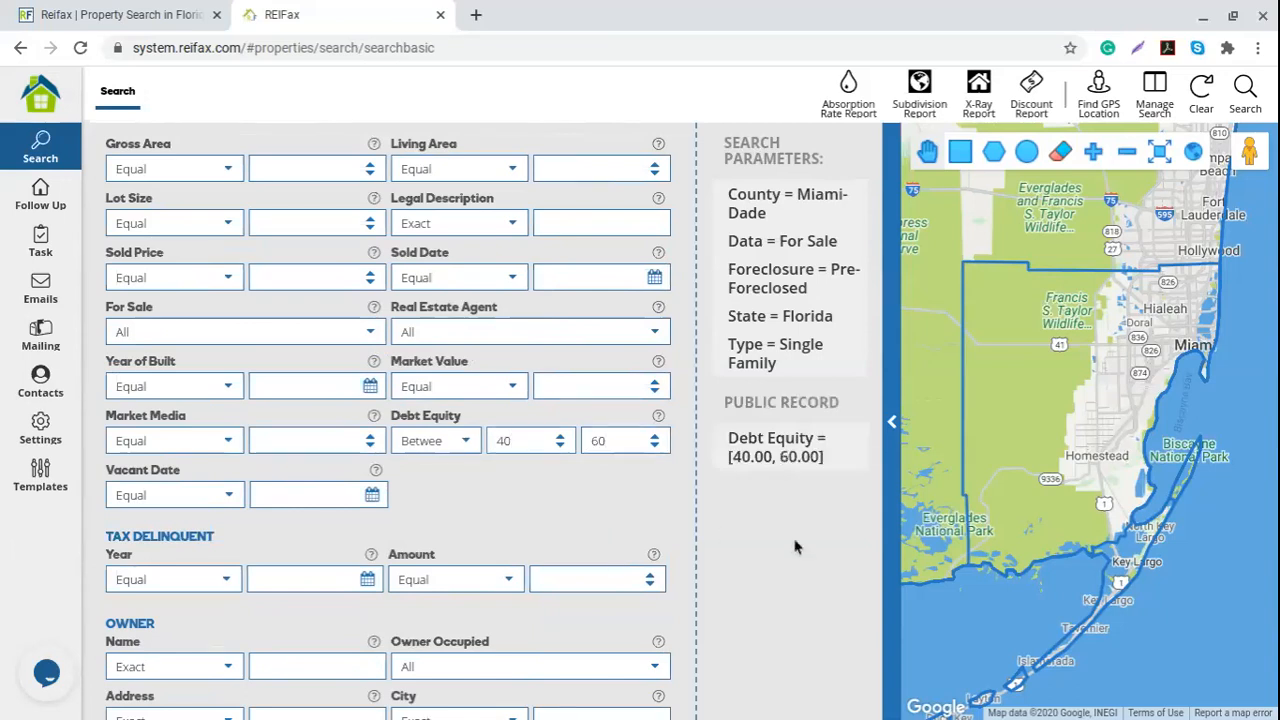
Add a For Sale criterion limiting the Listing Price to equal or less than 400000
scroll(585, 381, "up", 4)
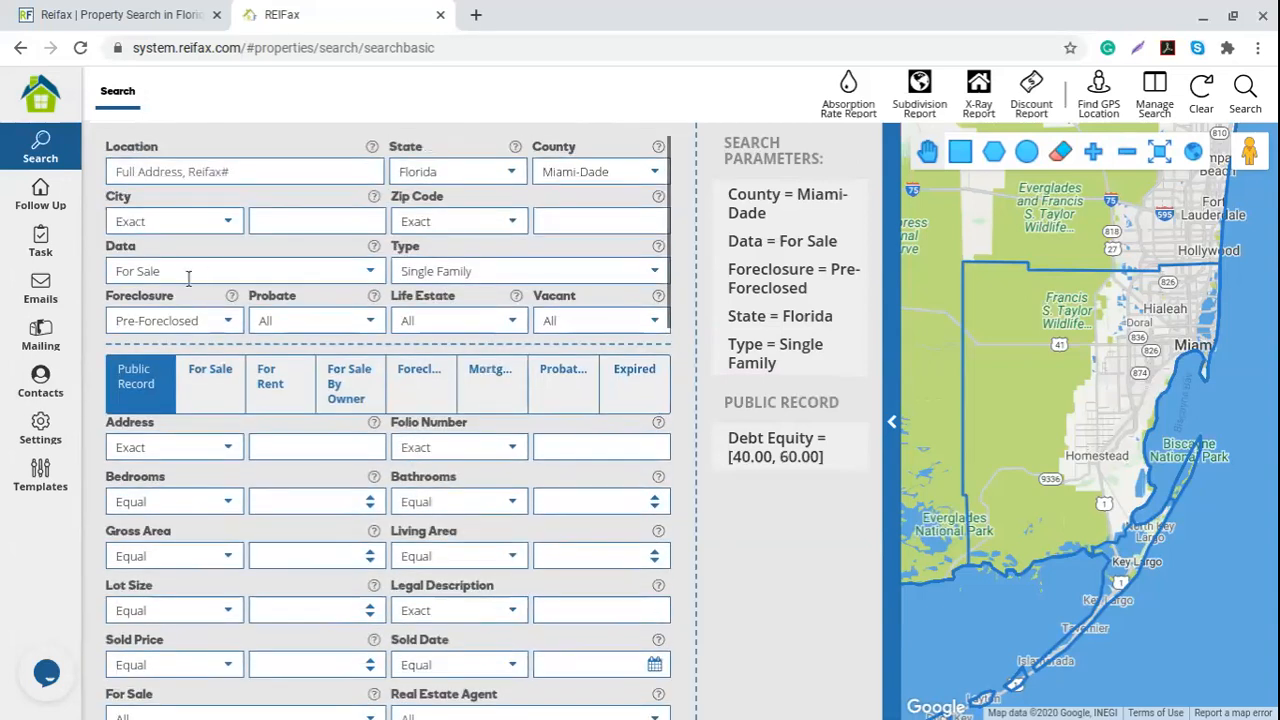
mouse_move(788, 255)
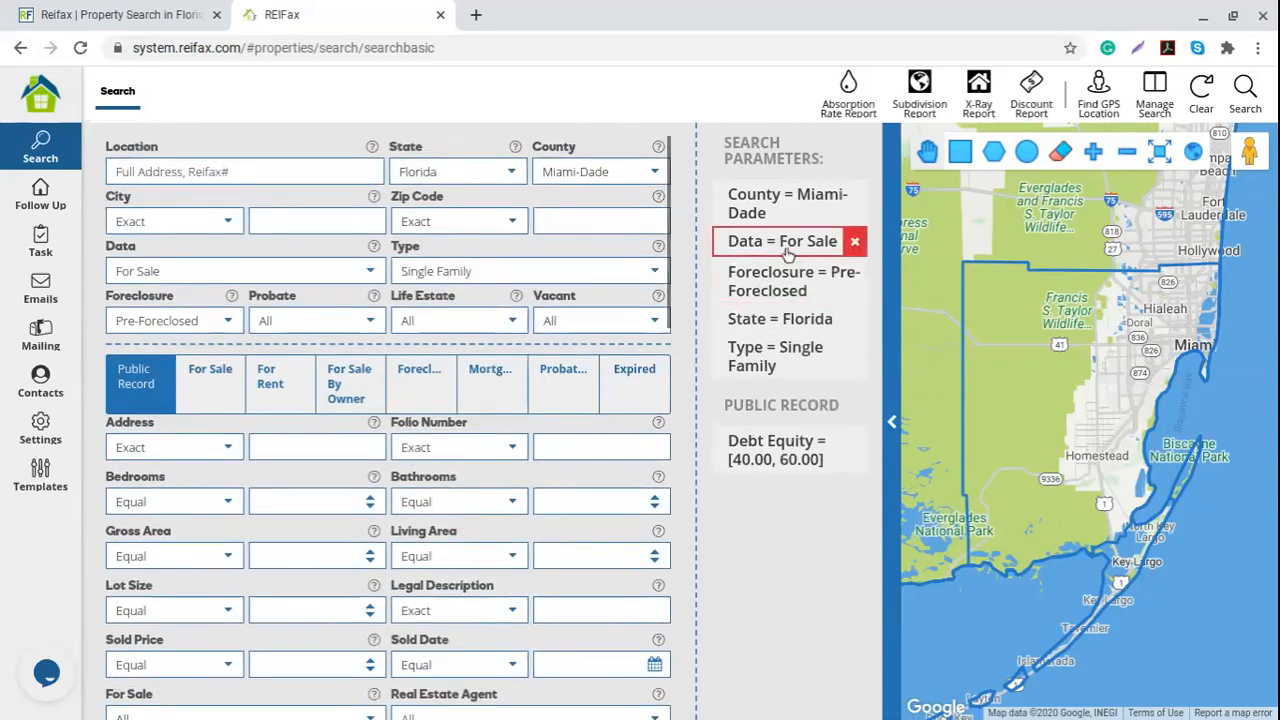
left_click(226, 392)
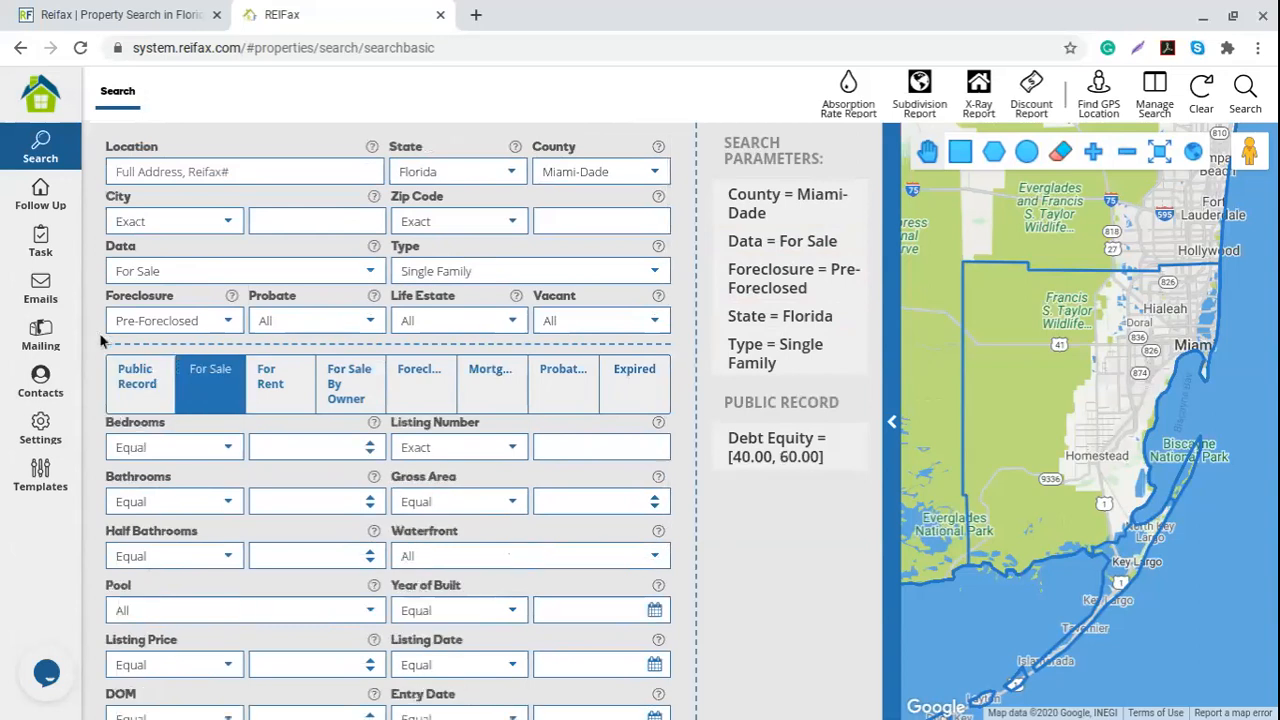
scroll(240, 497, "down", 3)
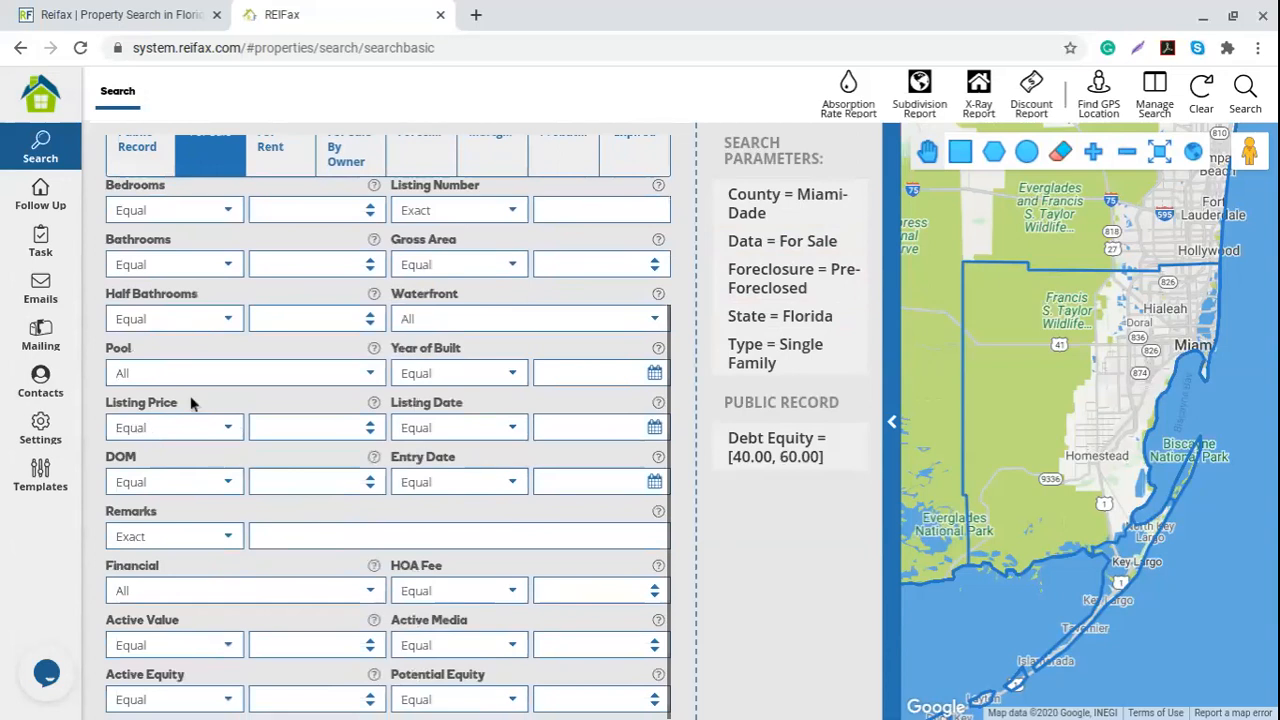
left_click(227, 430)
left_click(211, 576)
left_click(300, 424)
type("4")
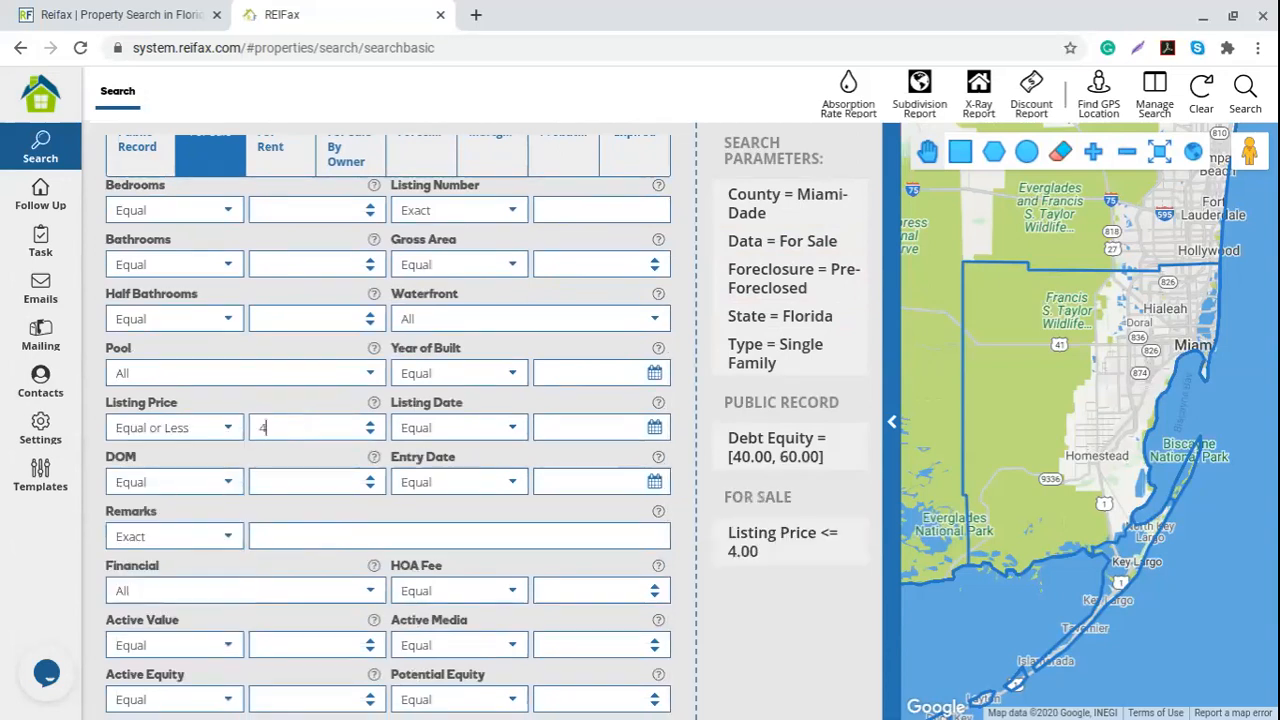
type("00000")
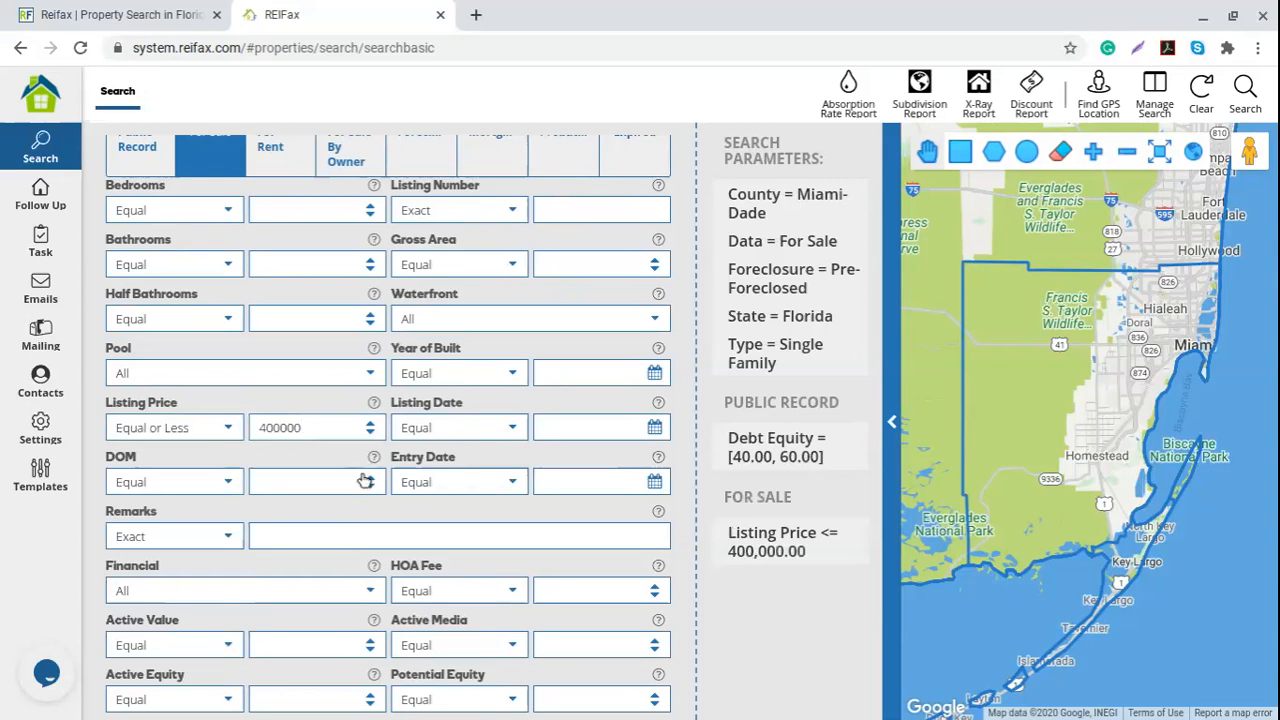
Add a Foreclosure criterion for a File Date equal or greater than 01/01/2020 and run the search
scroll(365, 481, "up", 2)
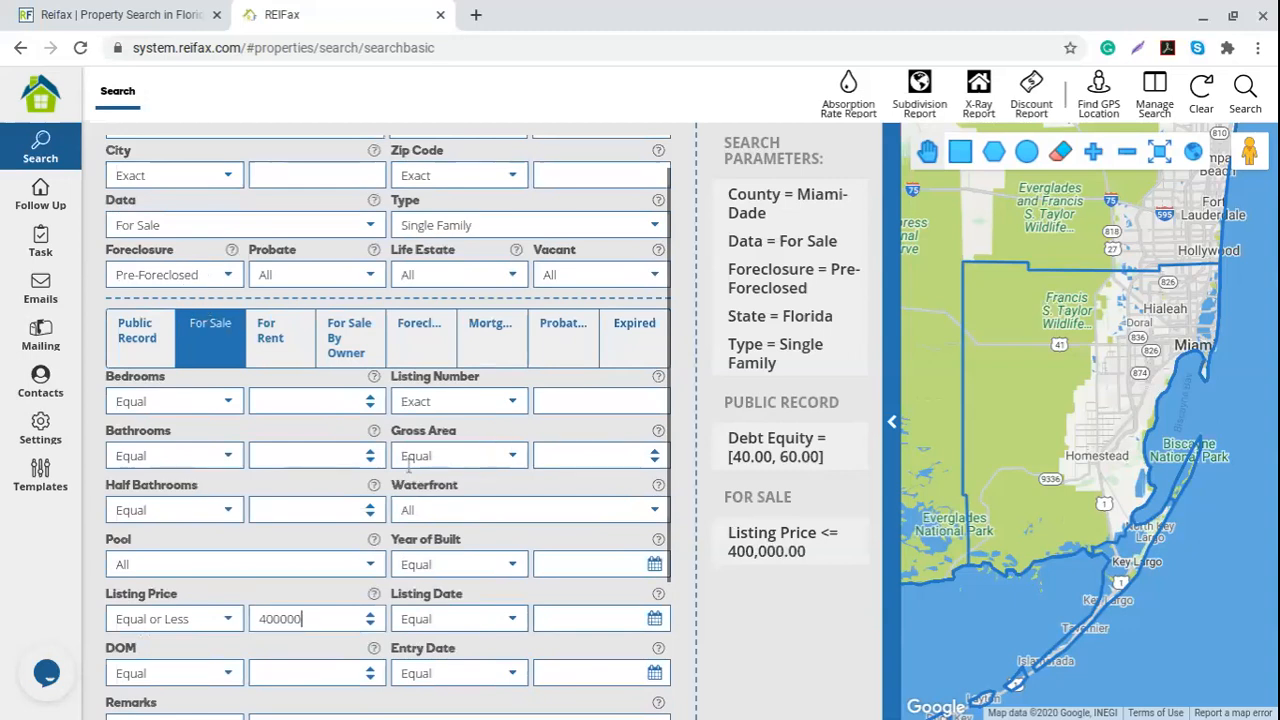
left_click(428, 350)
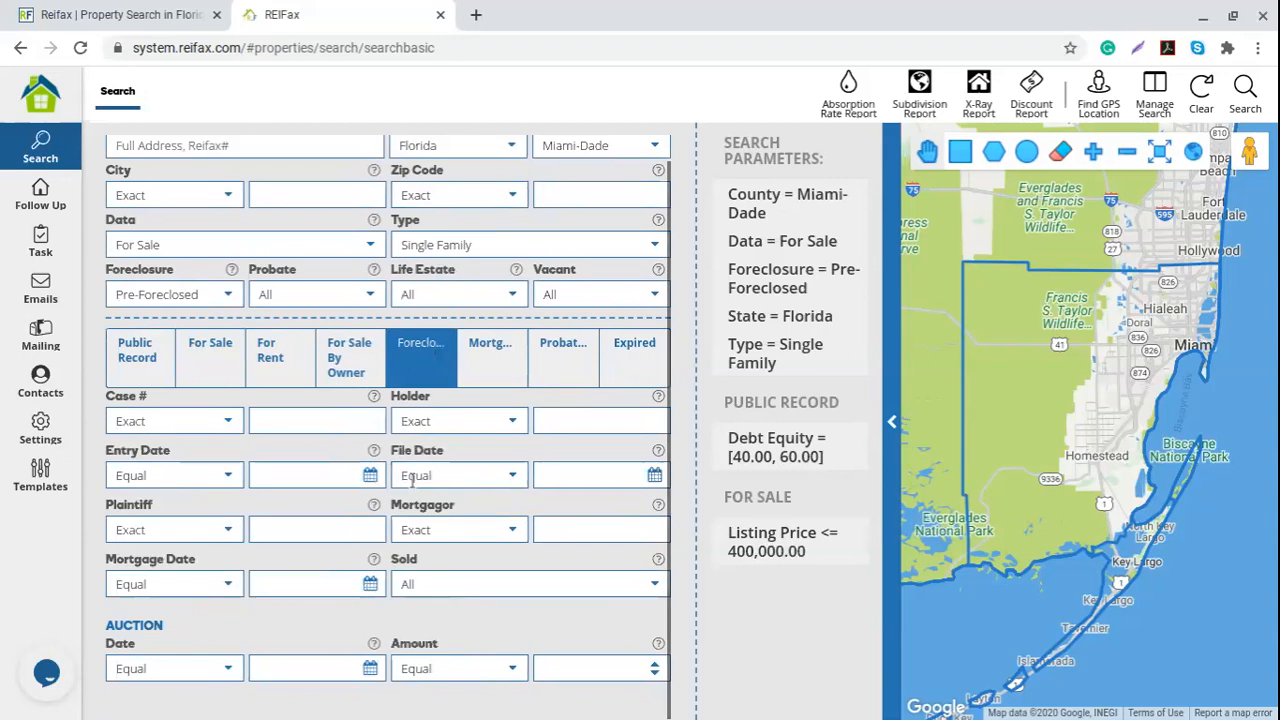
left_click(514, 478)
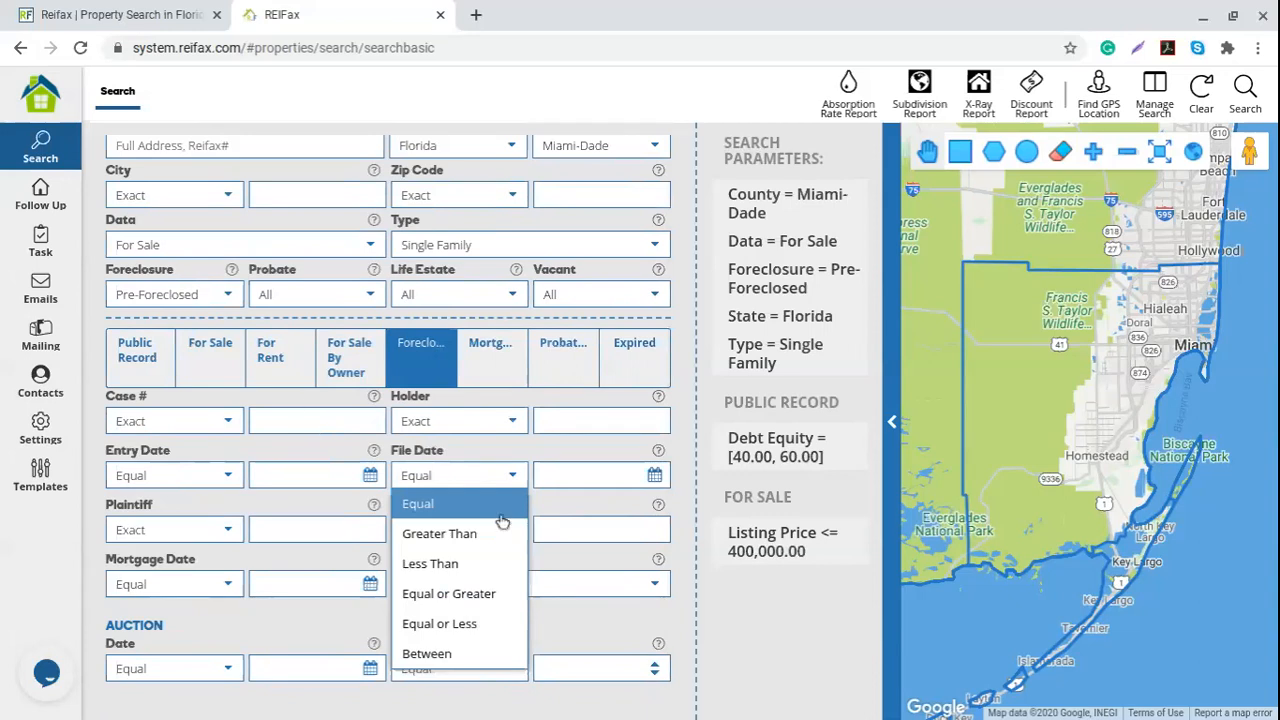
left_click(491, 595)
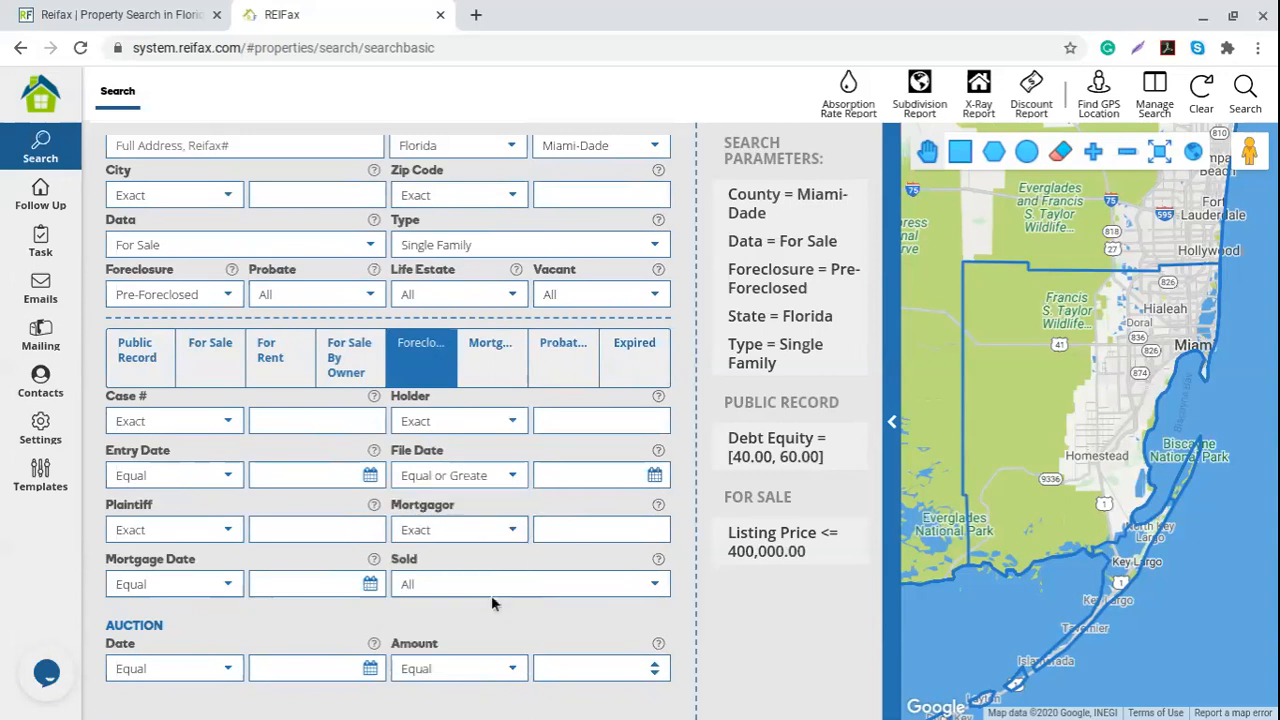
left_click(564, 473)
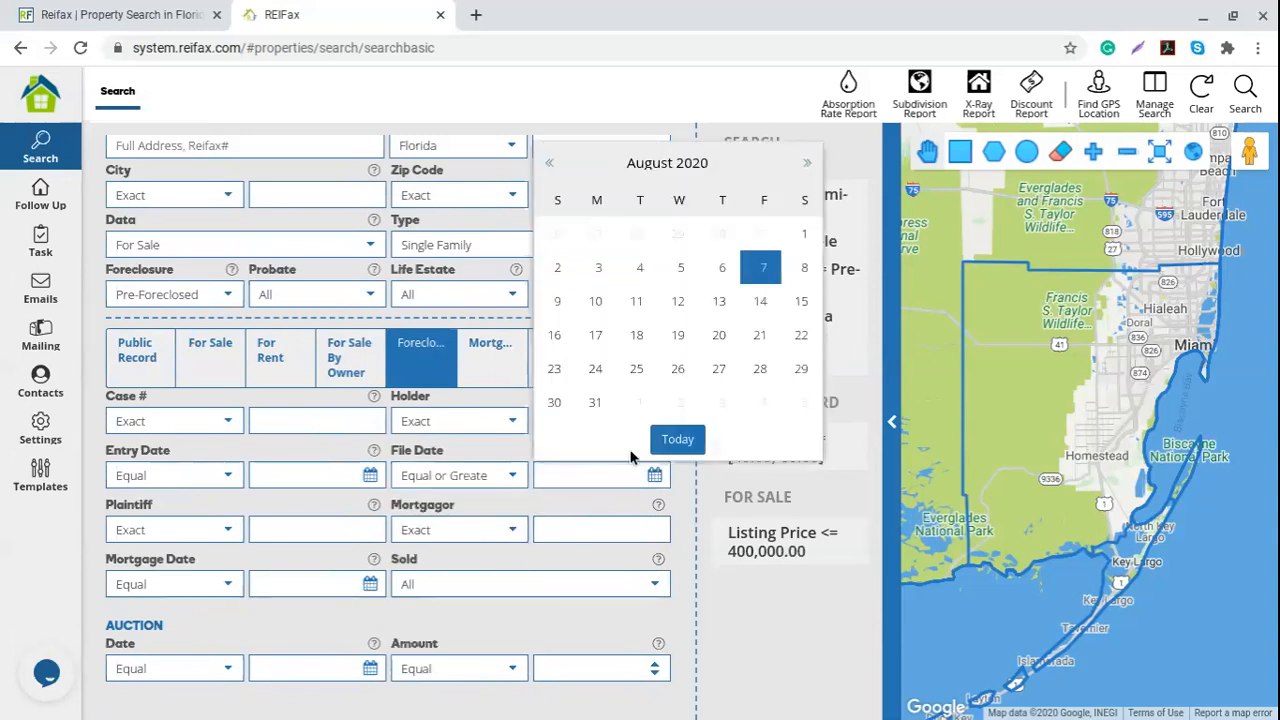
left_click(667, 163)
left_click(572, 164)
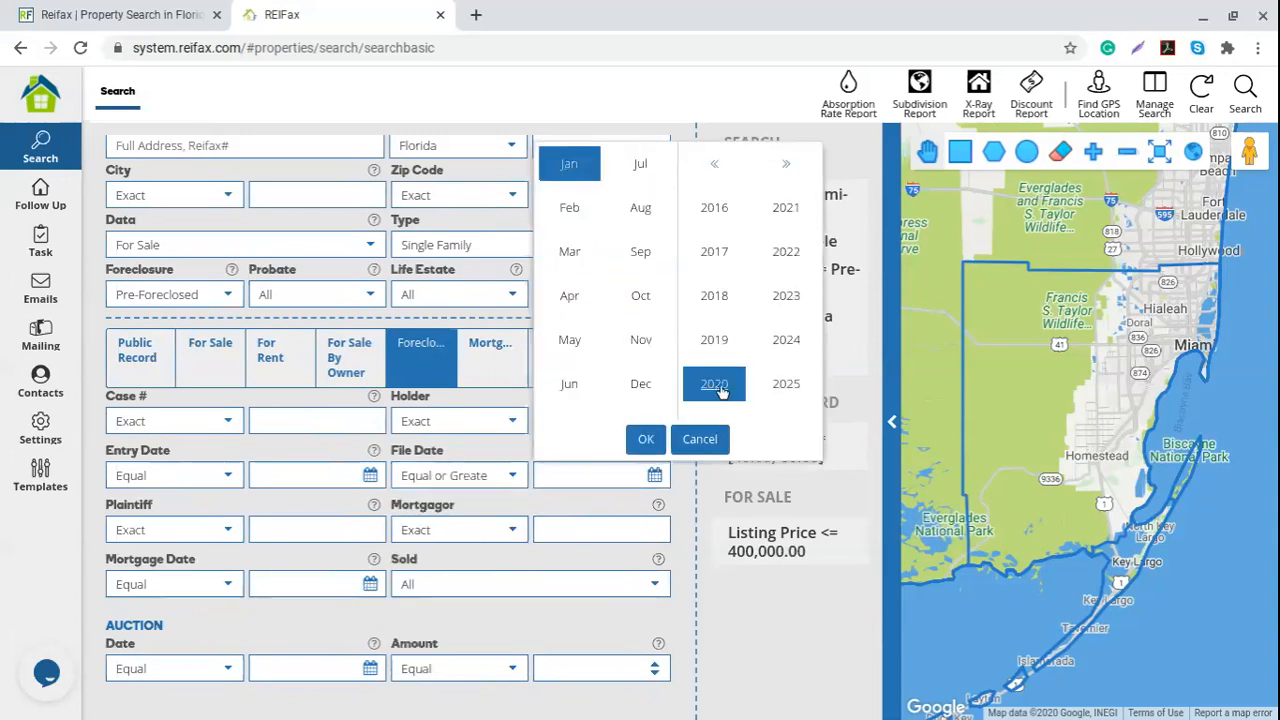
left_click(646, 439)
left_click(681, 233)
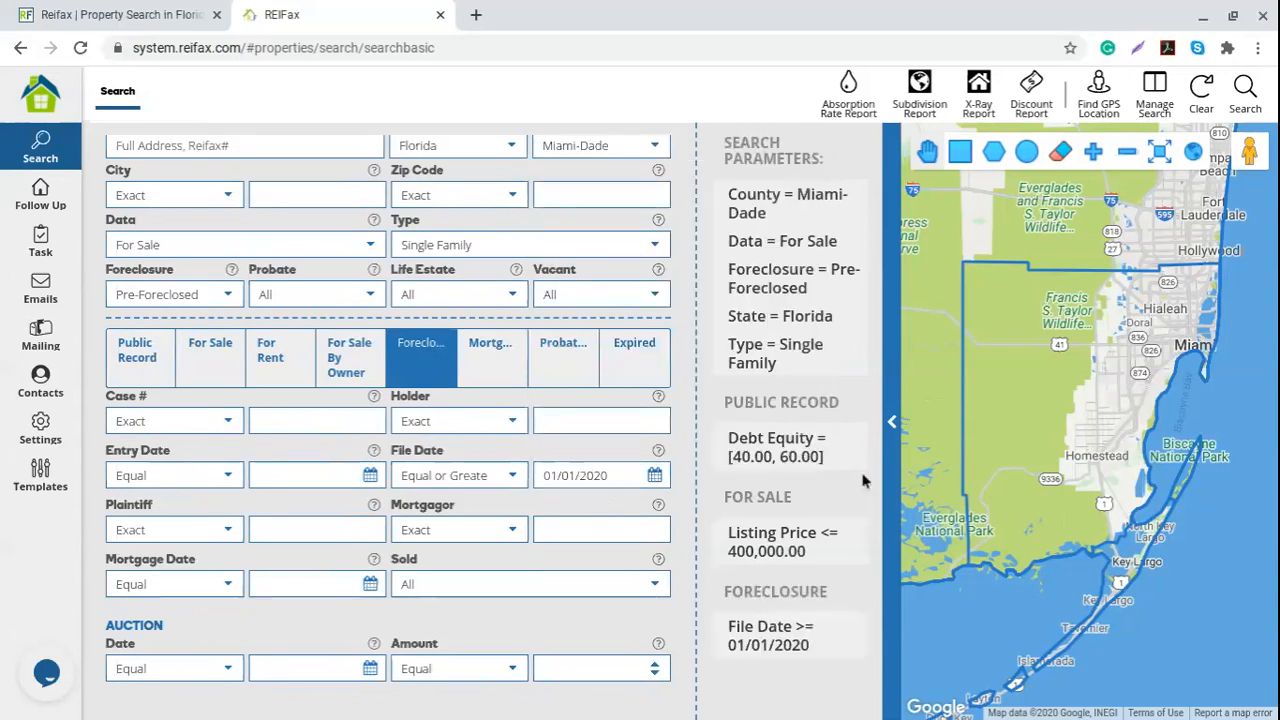
mouse_move(786, 246)
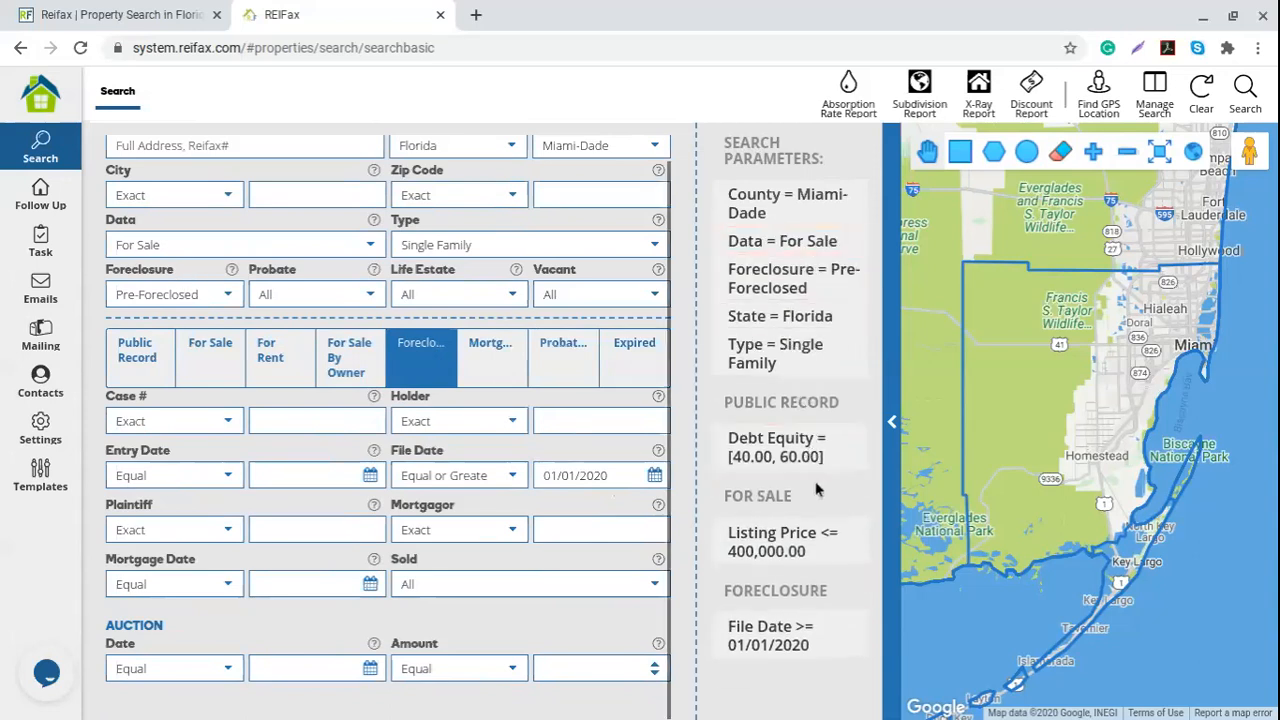
mouse_move(758, 452)
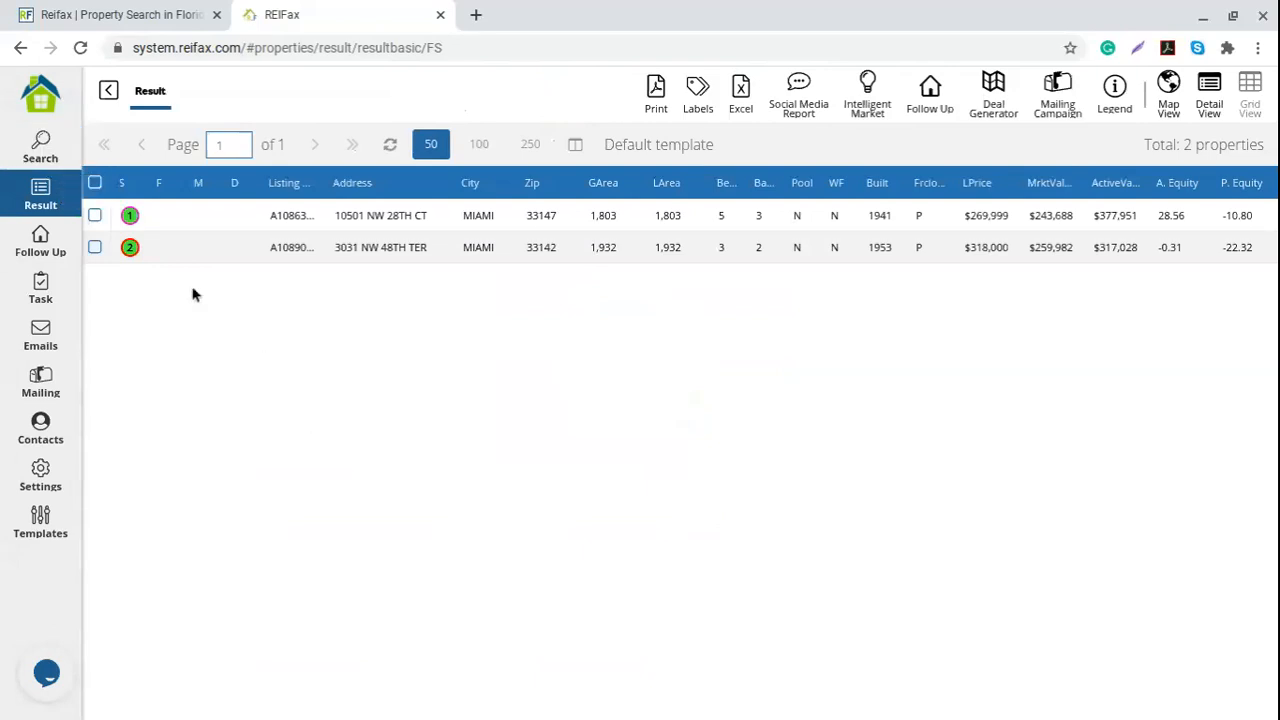
Return to the search criteria, widen the Public Record Debt Equity range to between 30 and 75, and rerun the search
left_click(24, 150)
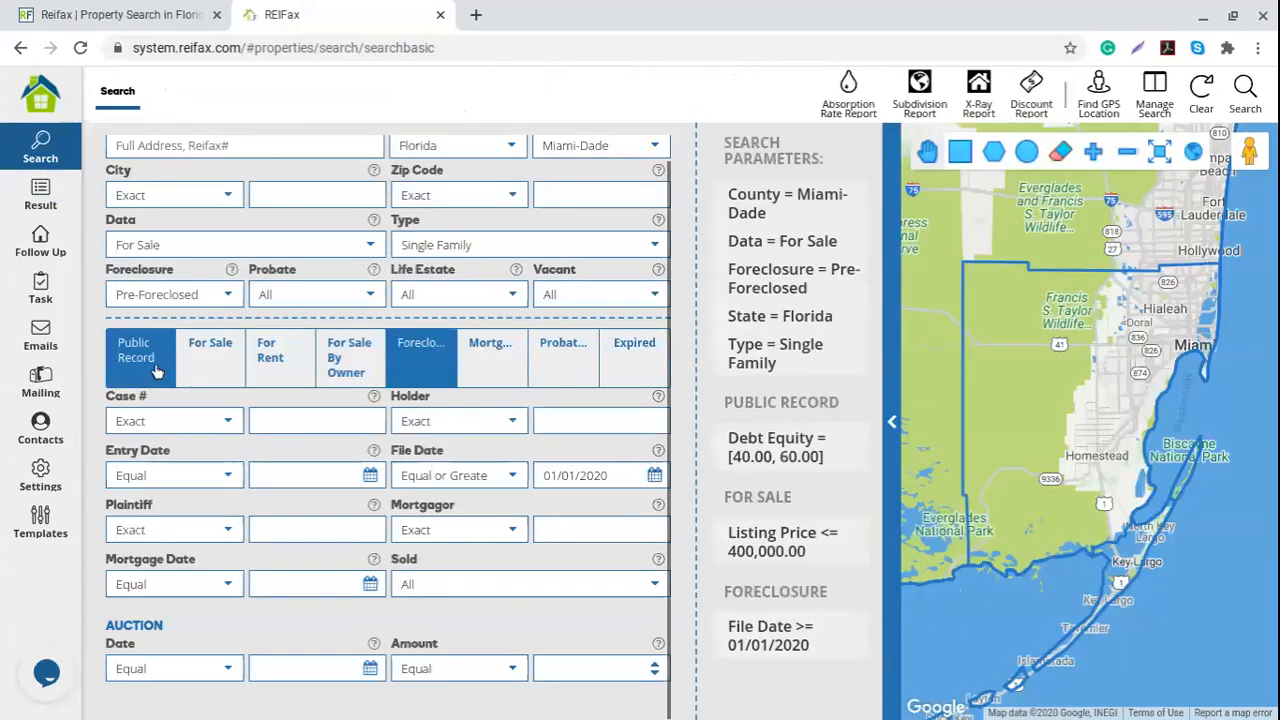
left_click(156, 368)
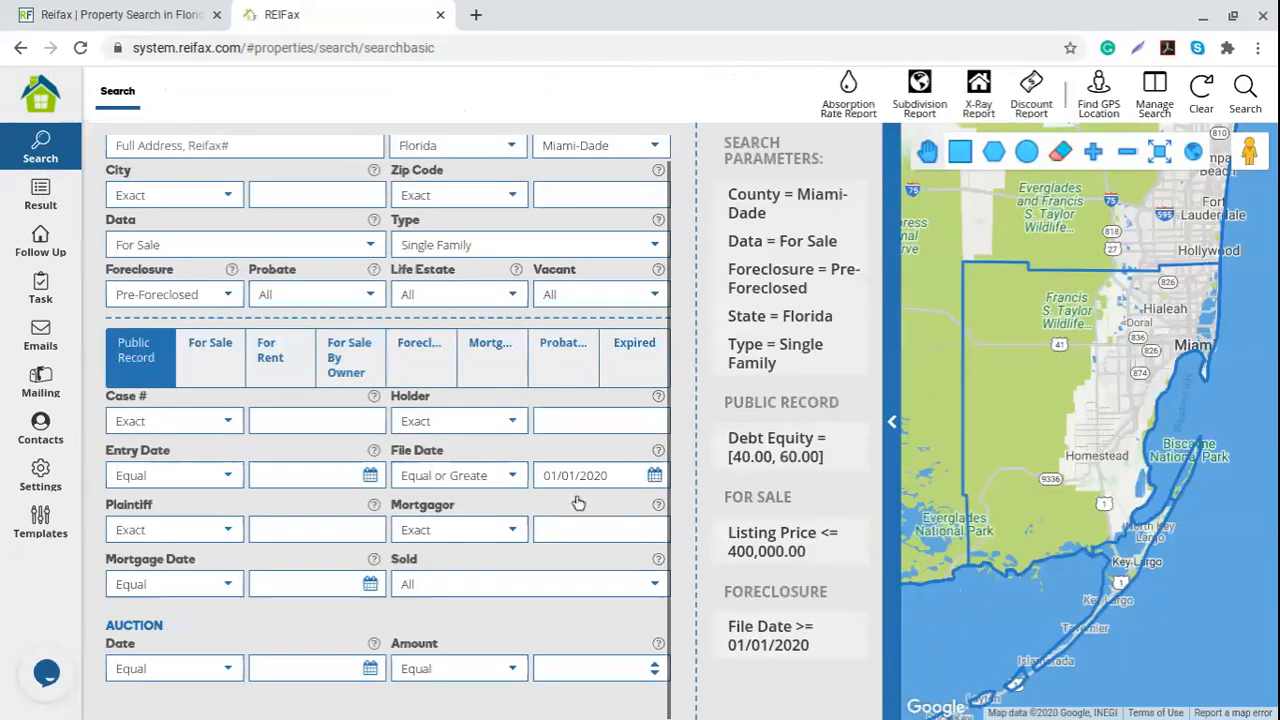
scroll(576, 500, "down", 3)
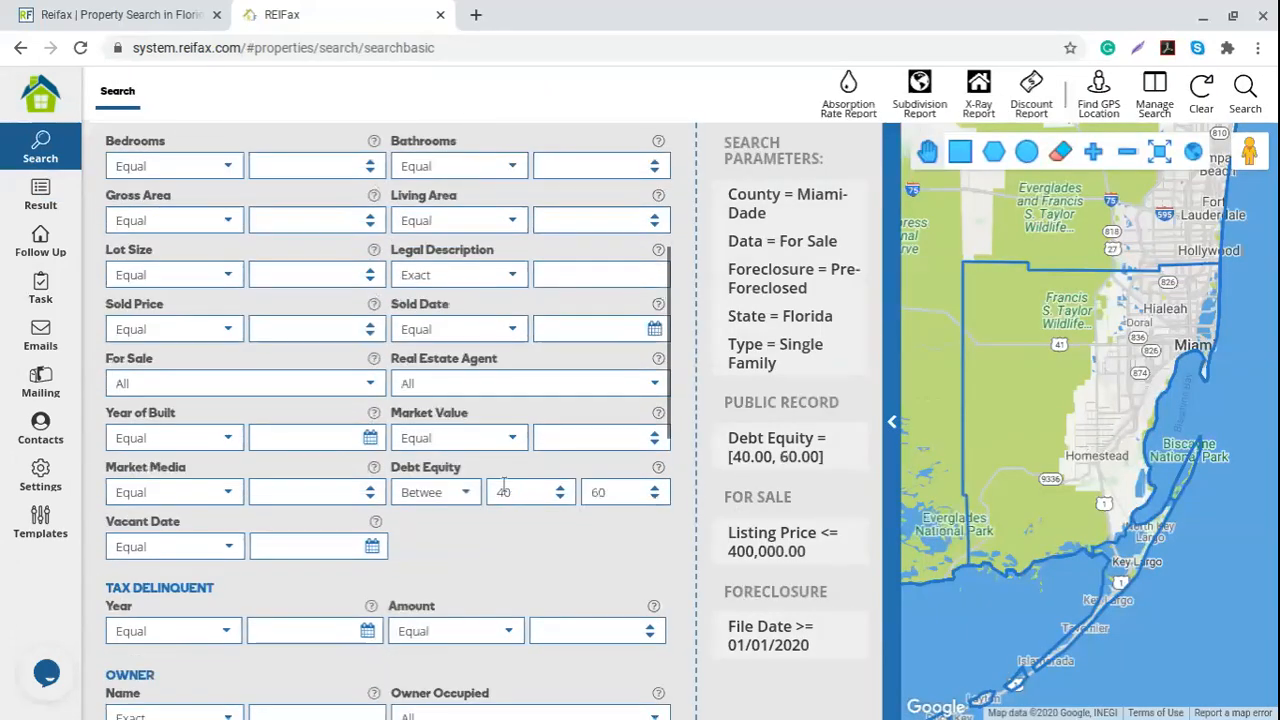
double_click(504, 490)
type("30")
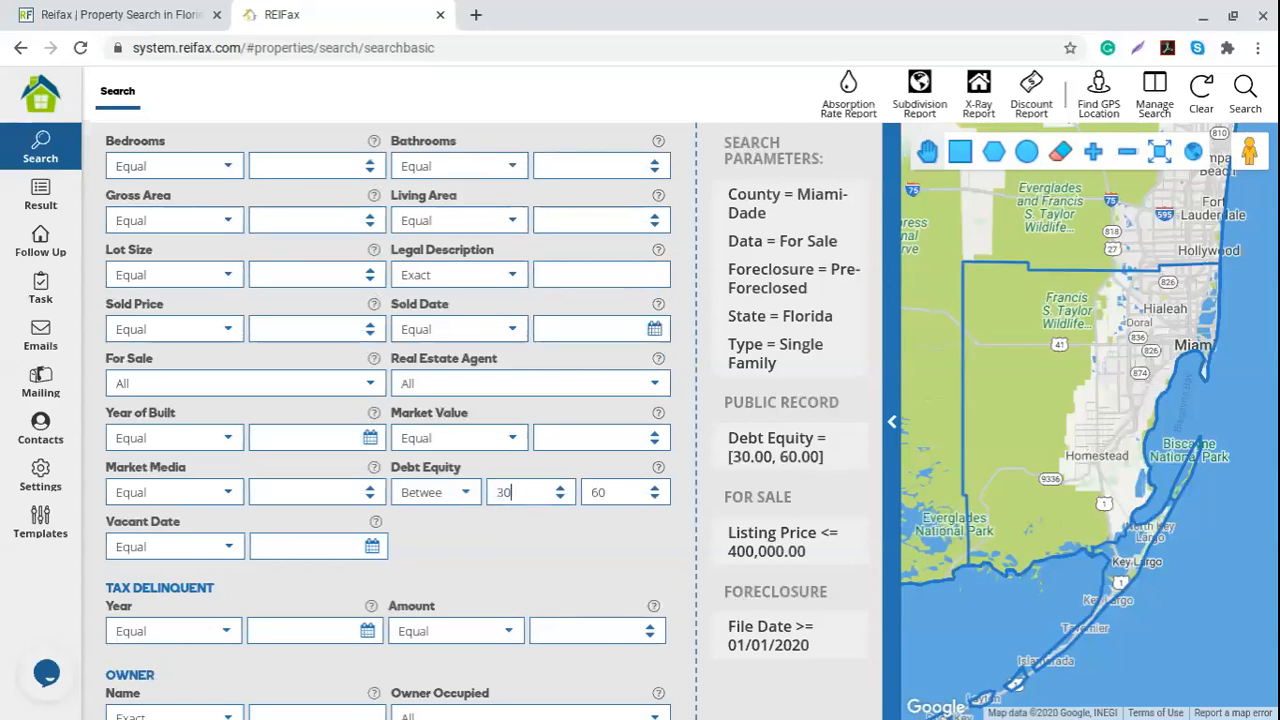
key("Tab")
type("75")
left_click(1245, 90)
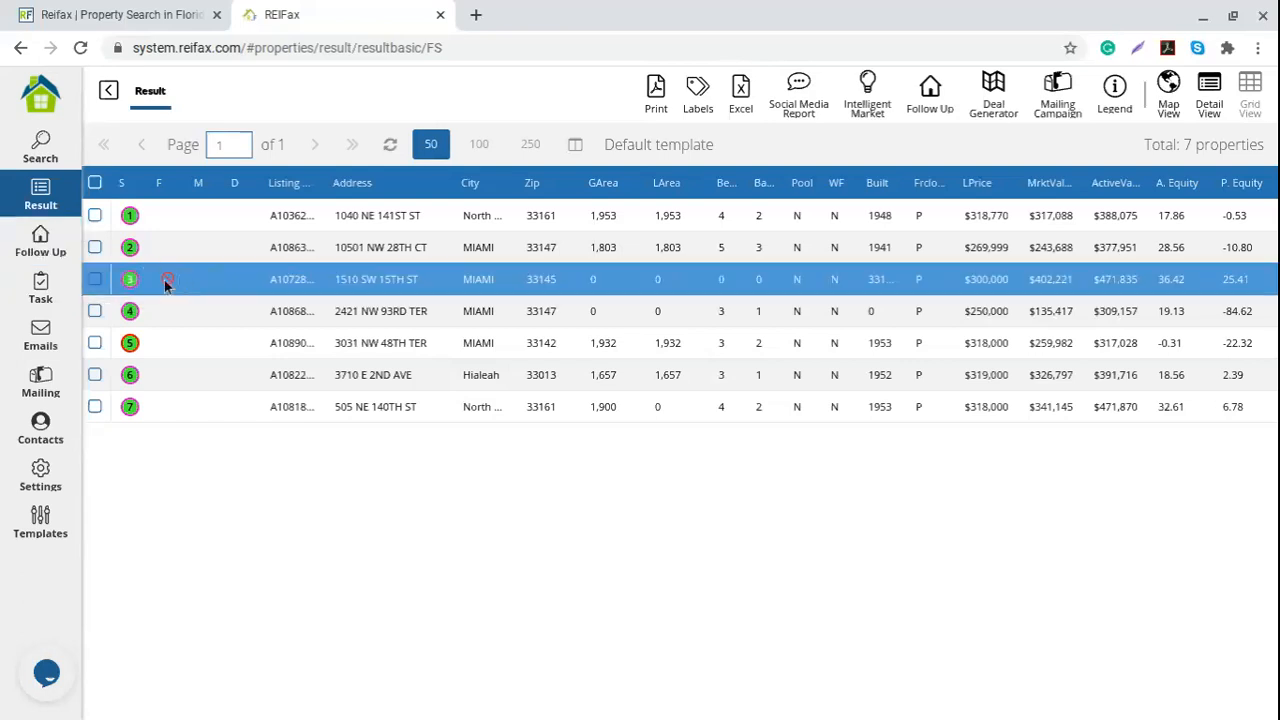
Add result properties 1, 2, 4, 6 and 7 to Follow Up with the Buying follow-up type
left_click(95, 215)
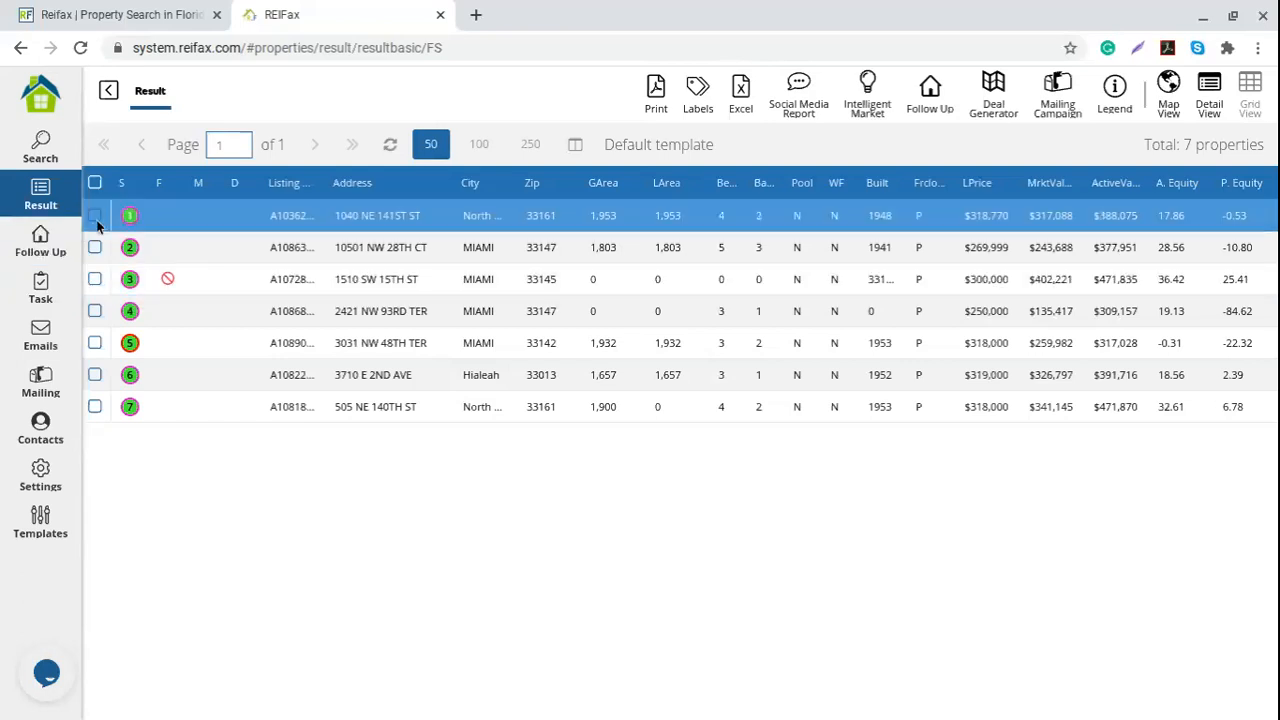
left_click(95, 247)
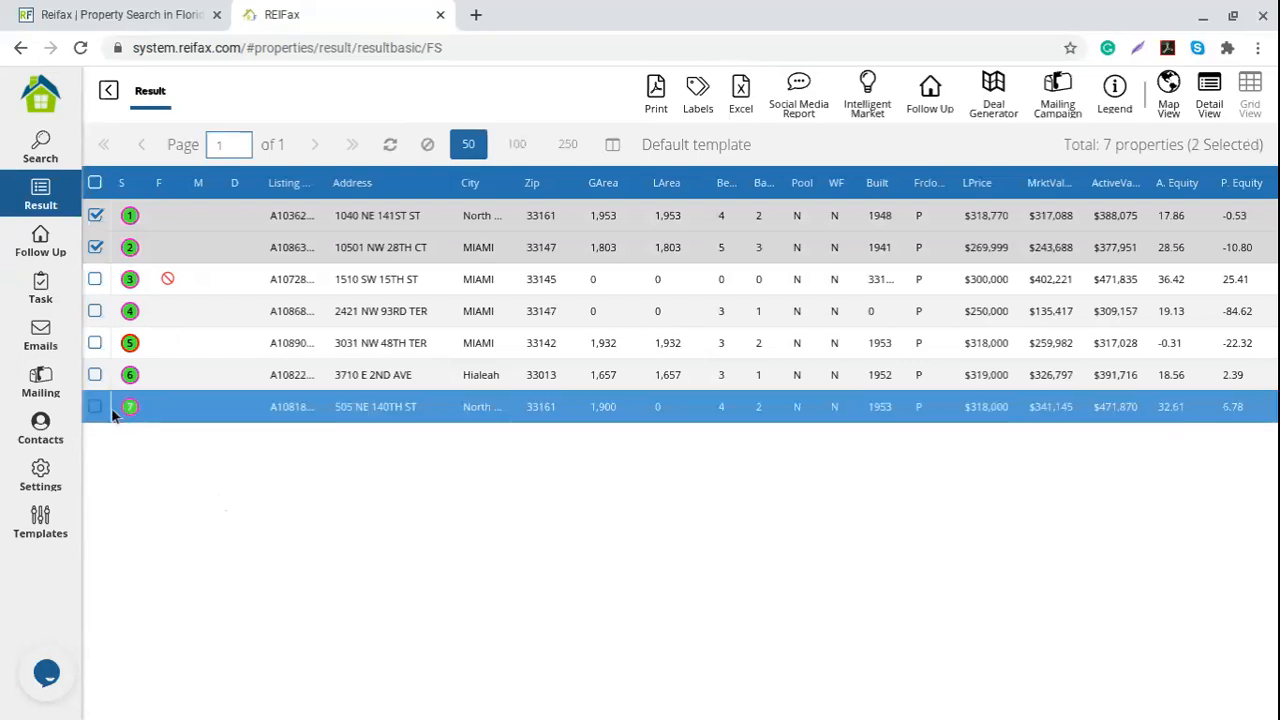
left_click(95, 311)
left_click(95, 374)
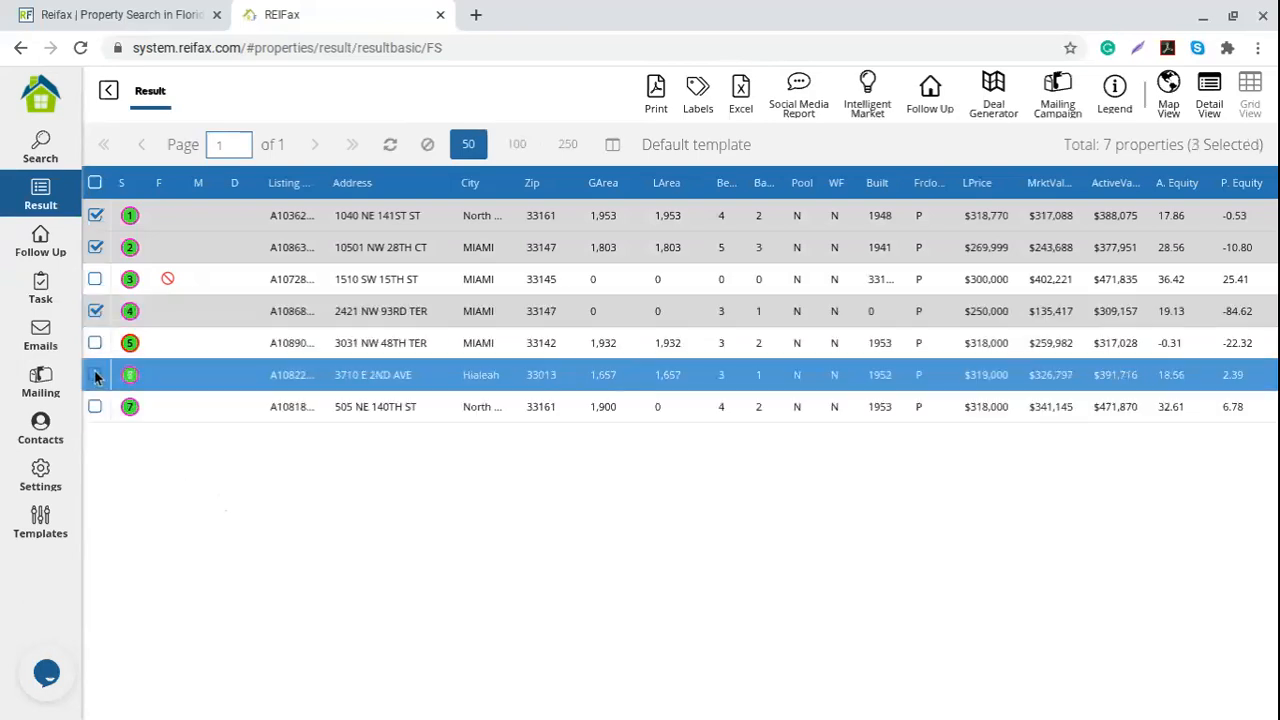
left_click(96, 407)
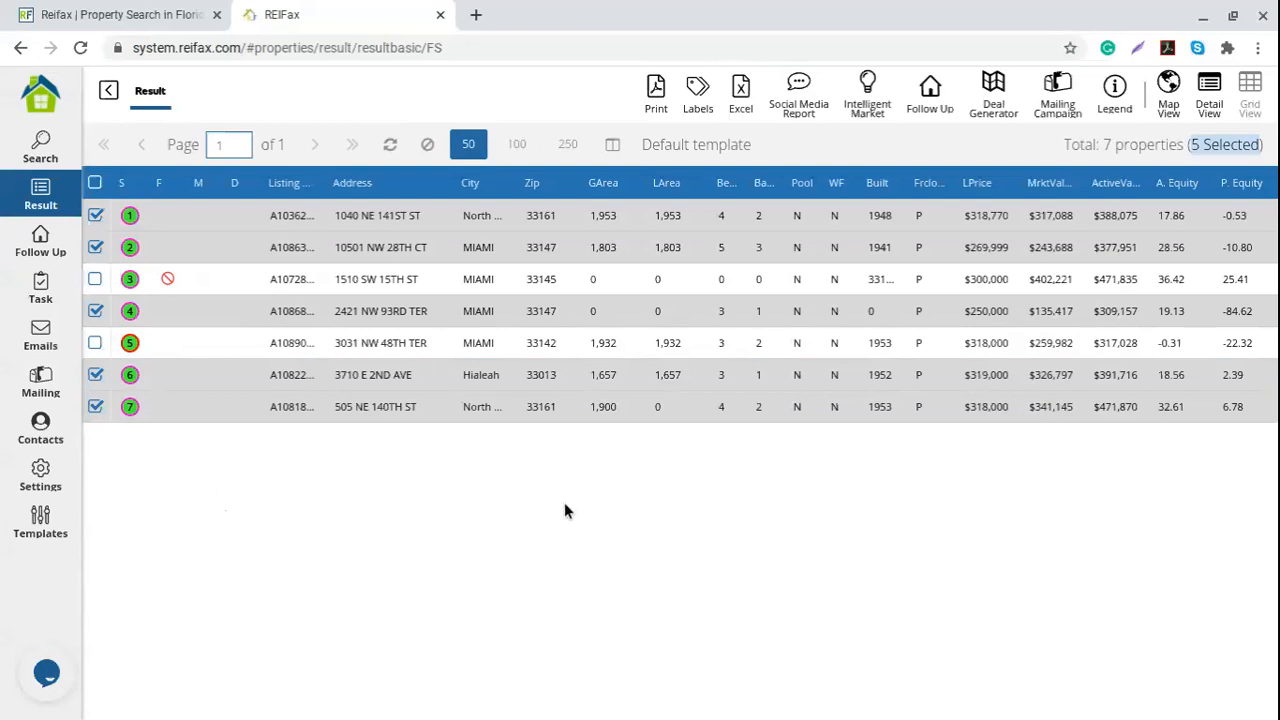
left_click(930, 98)
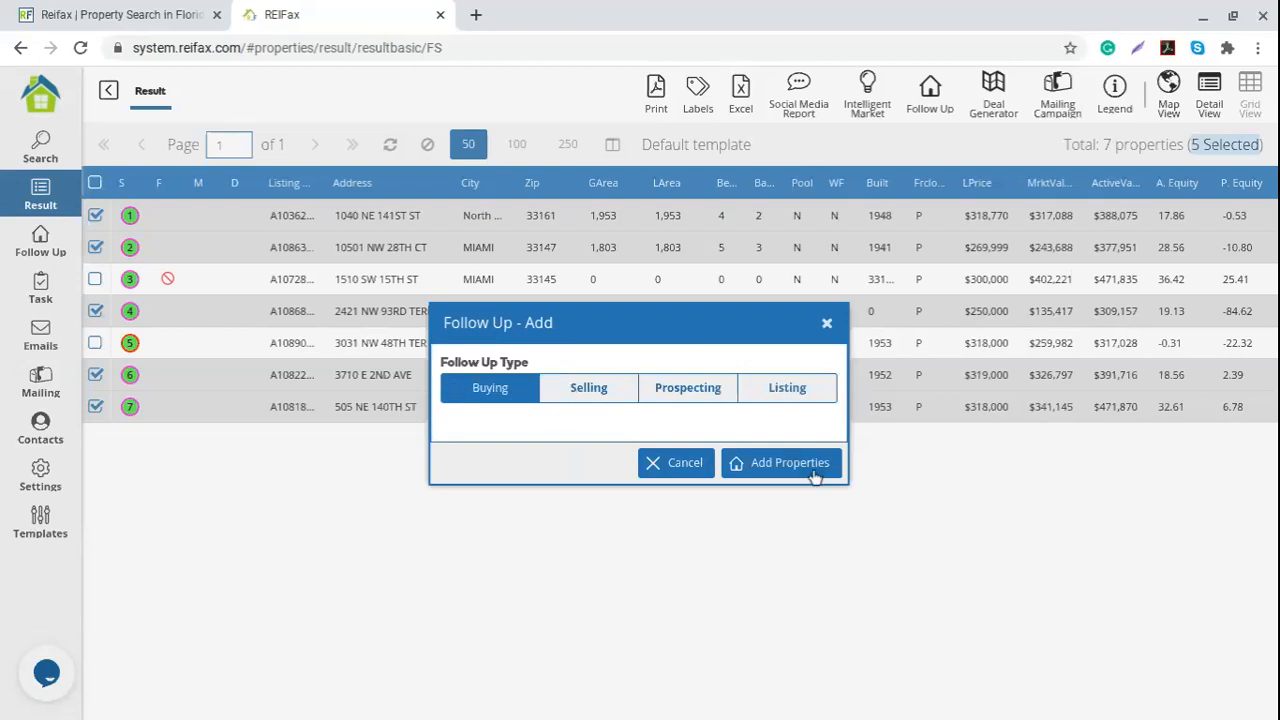
left_click(779, 469)
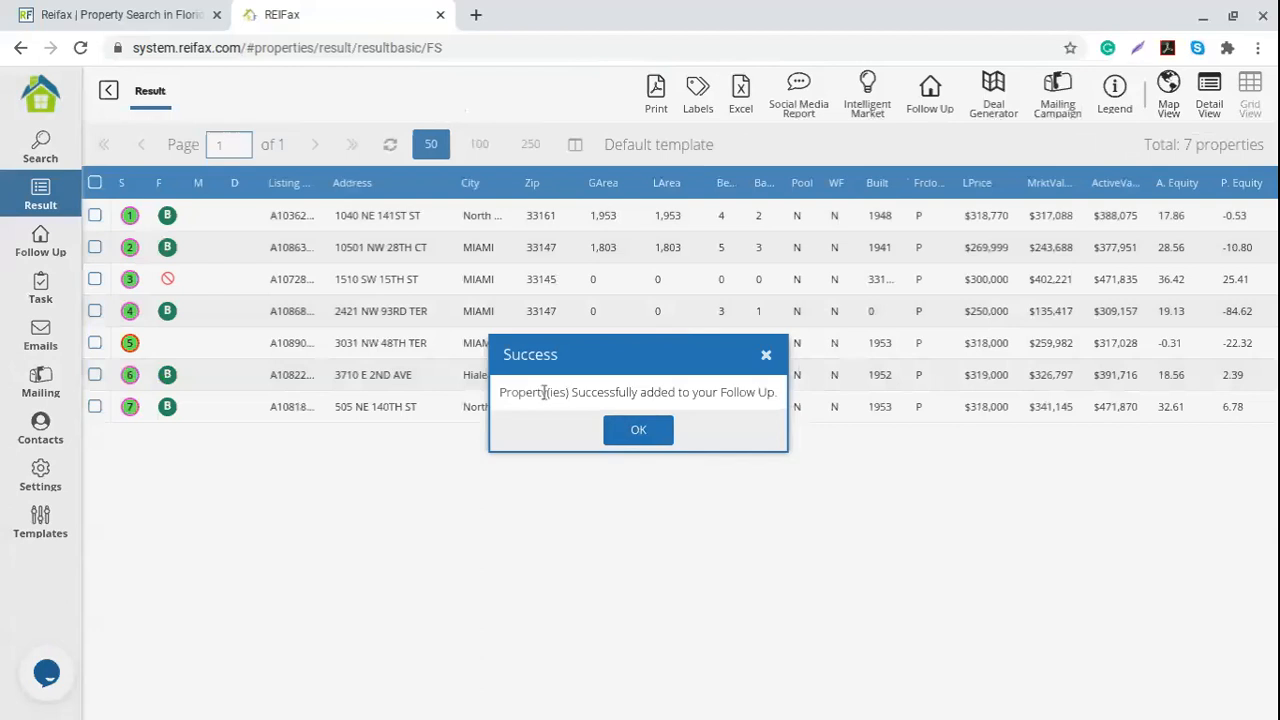
left_click_drag(502, 392, 760, 392)
left_click(790, 398)
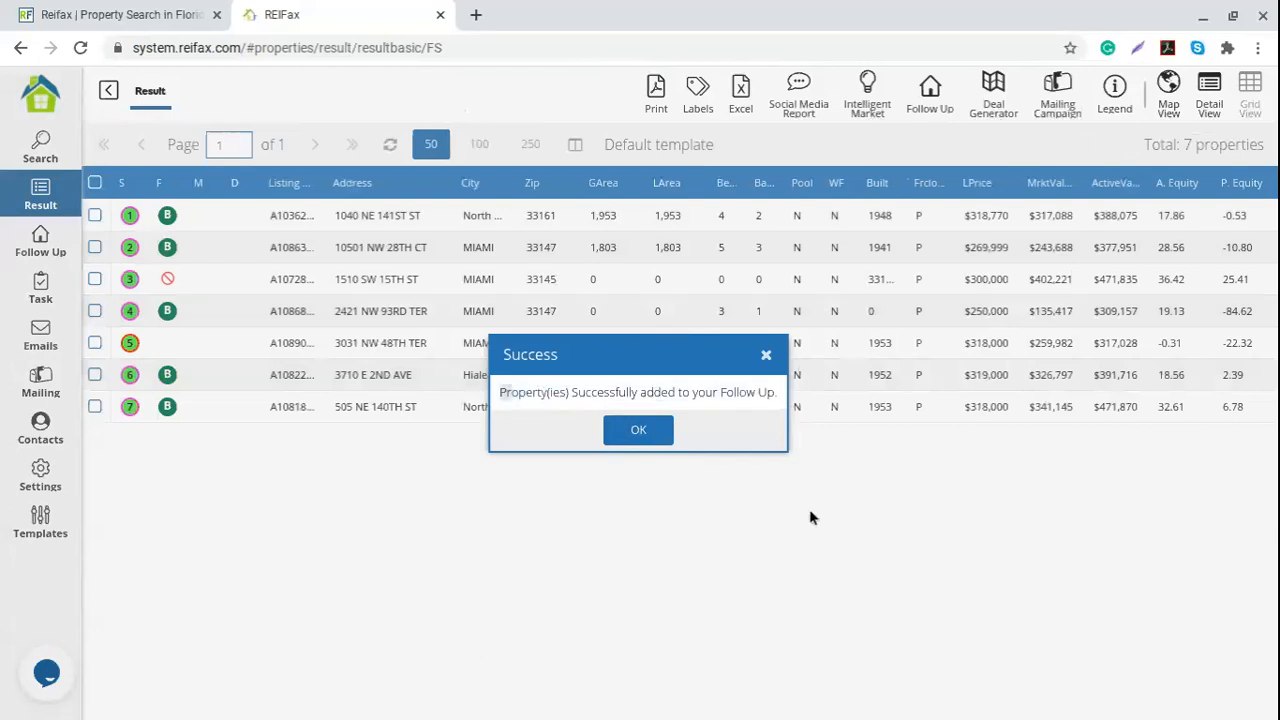
left_click(640, 430)
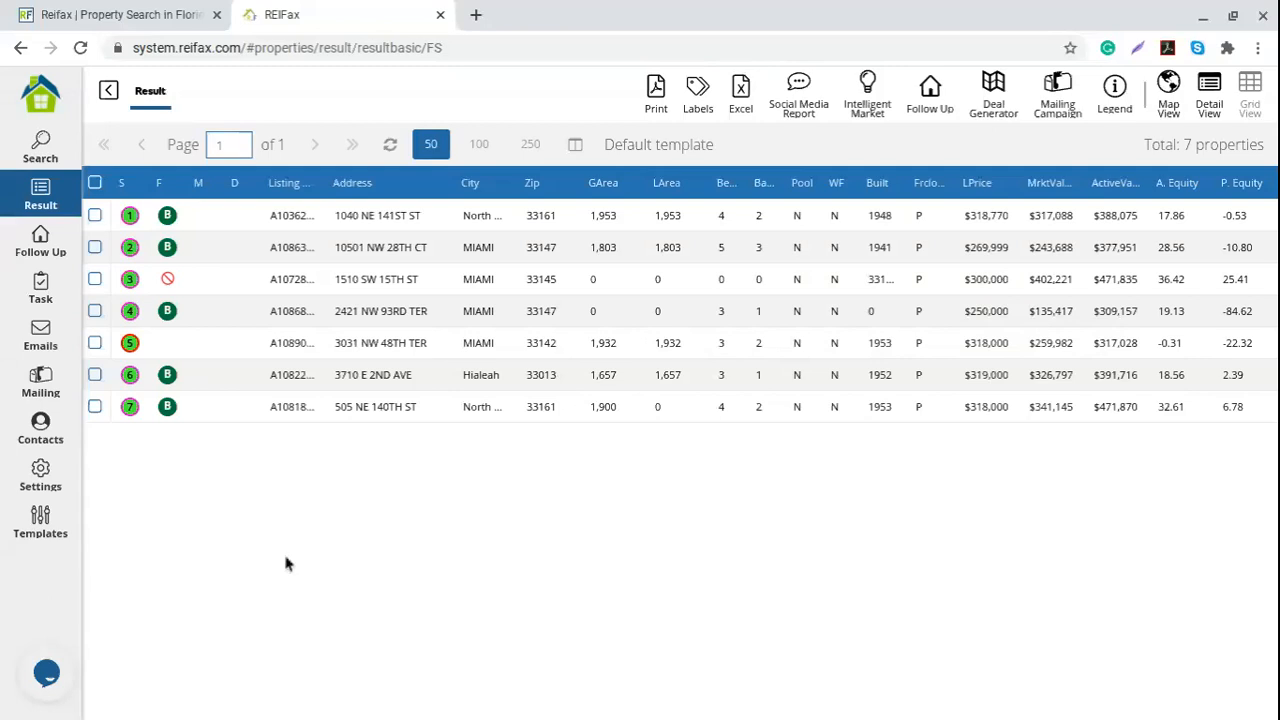
left_click(38, 148)
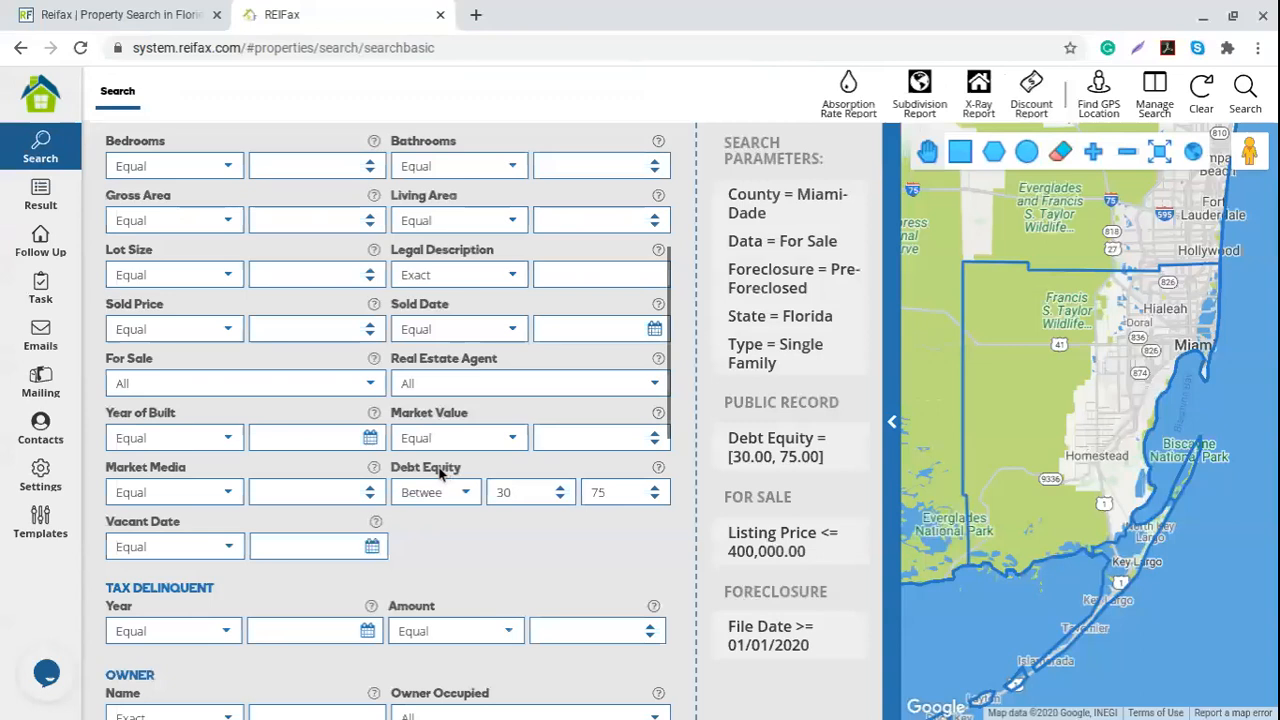
scroll(440, 475, "up", 4)
left_click(40, 195)
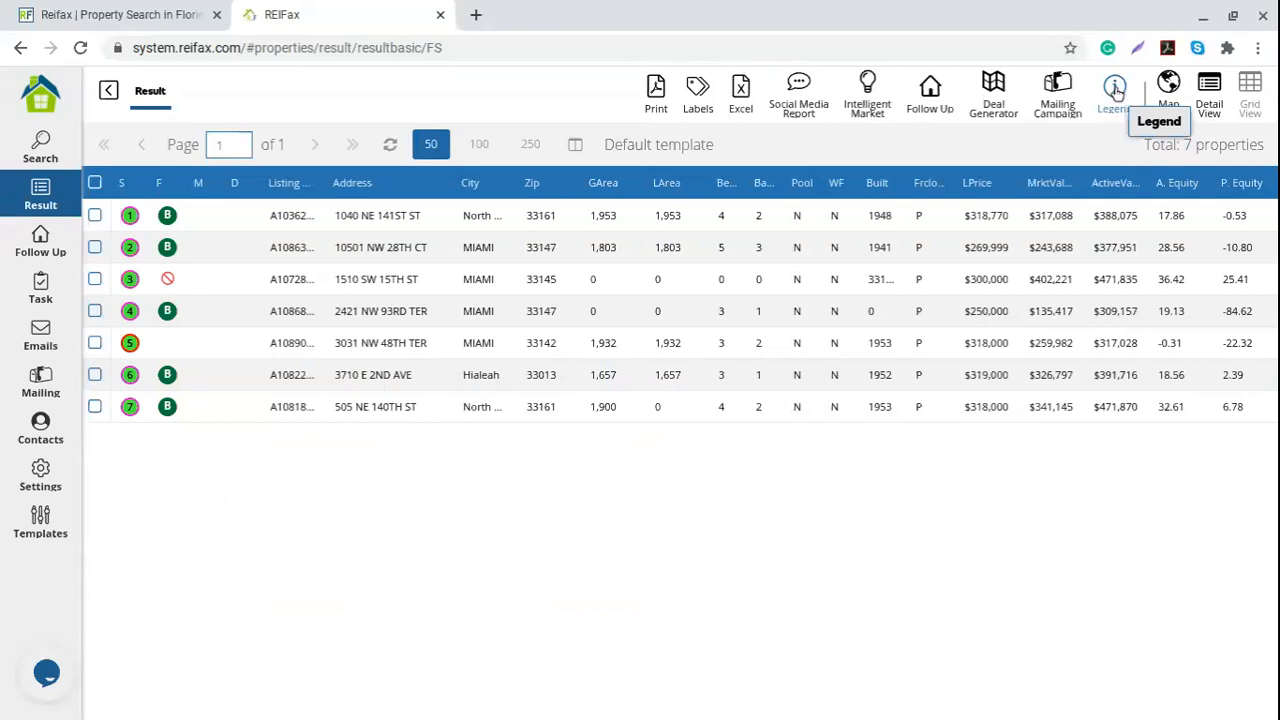
Examine the properties legend for the status colours and descriptions, including For Sale By Owner, By Owner, Closed Sale and Non-Active For Sale
left_click(1116, 90)
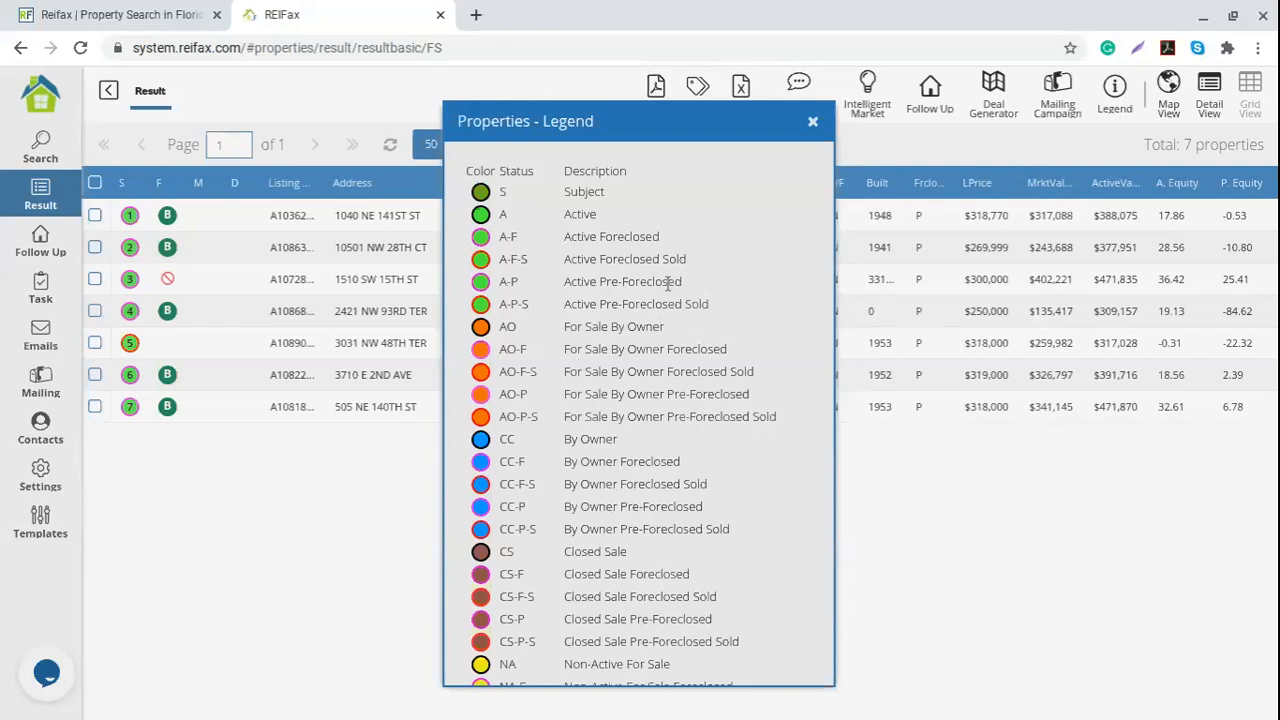
scroll(530, 347, "down", 1)
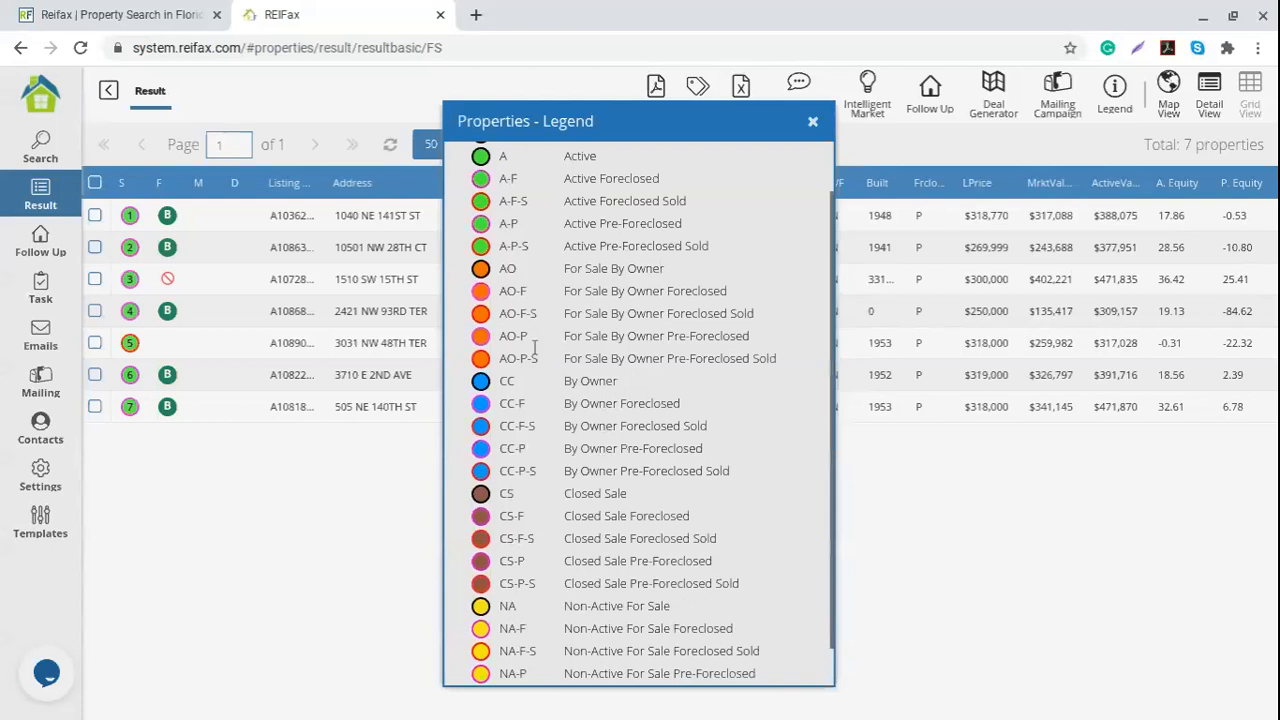
left_click_drag(565, 265, 668, 266)
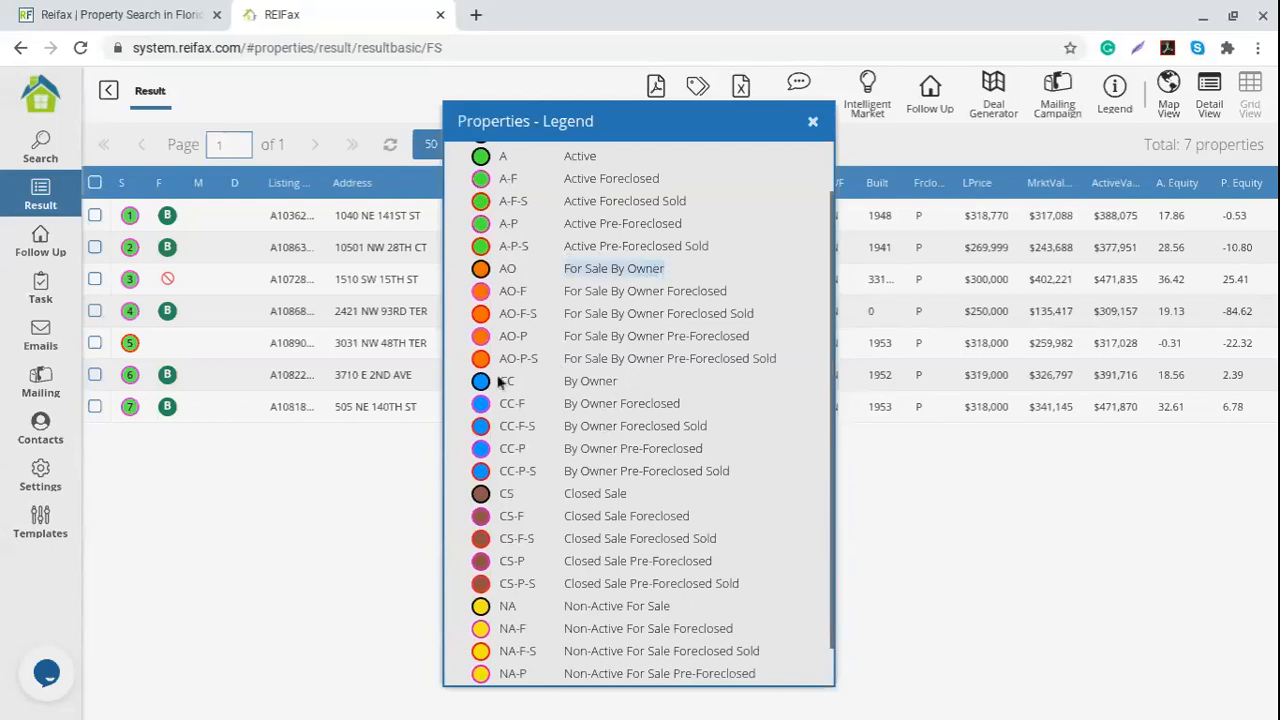
scroll(577, 334, "down", 1)
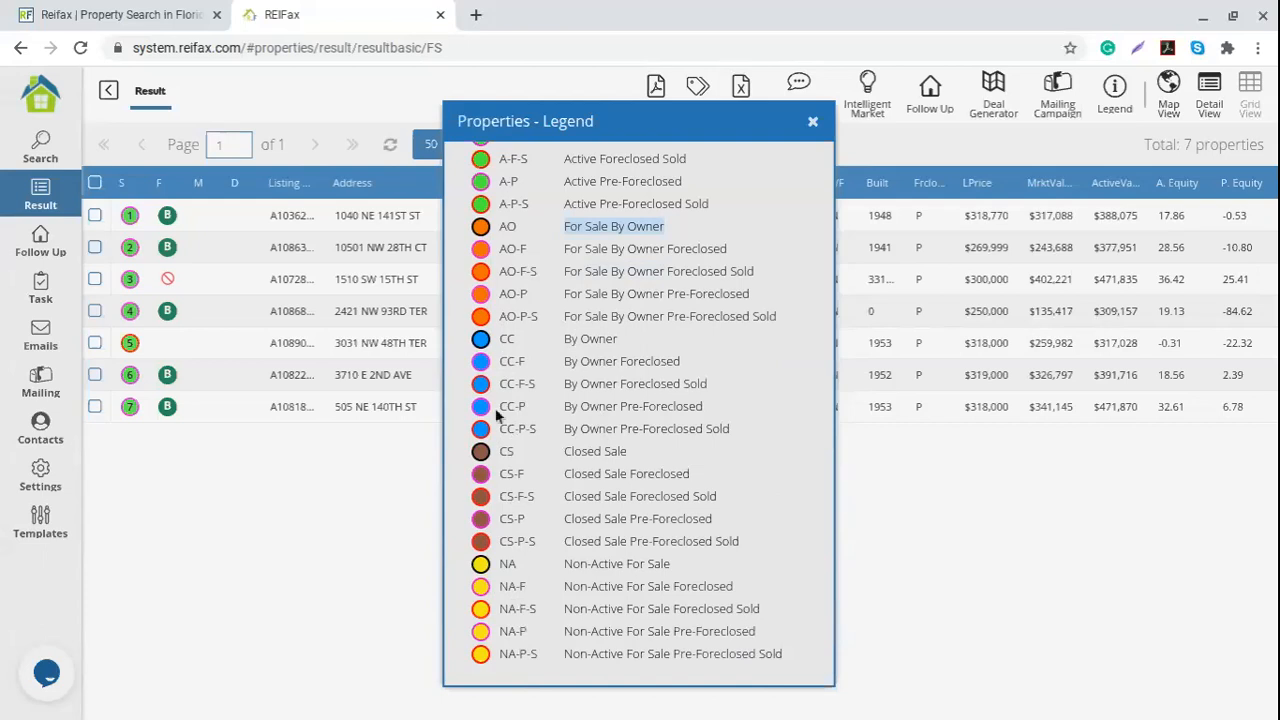
left_click_drag(626, 345, 562, 342)
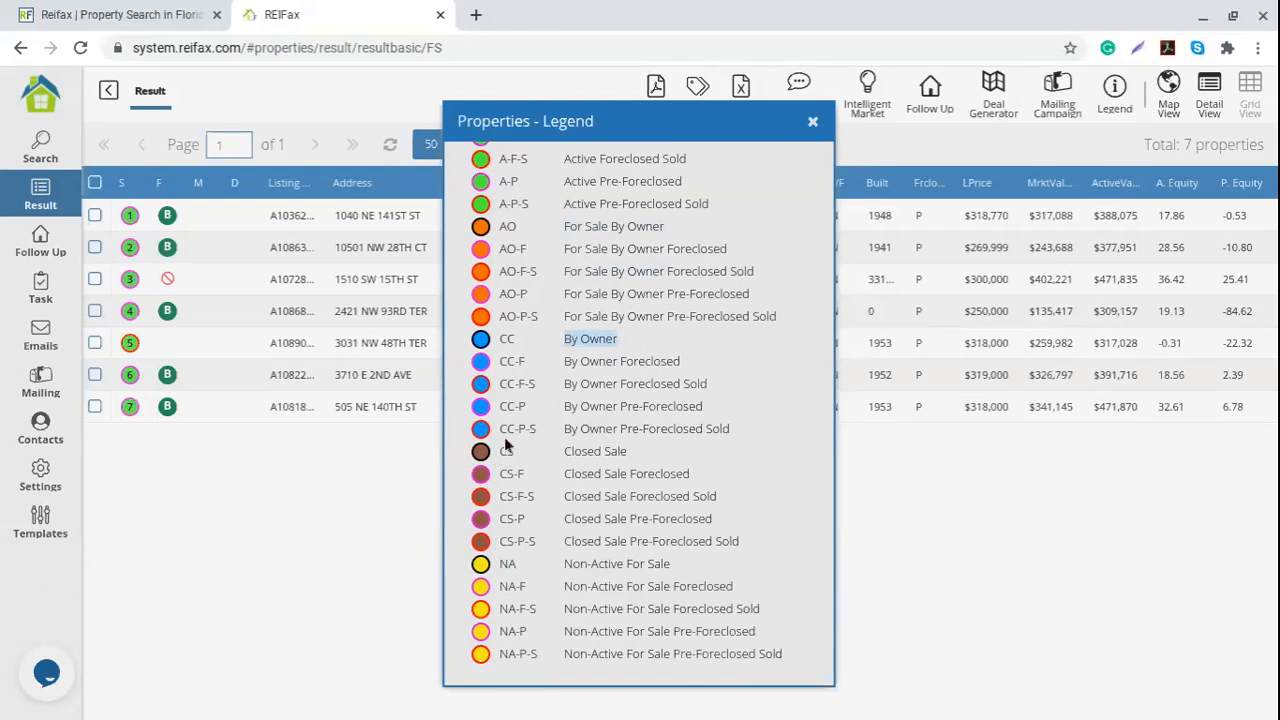
left_click_drag(624, 451, 560, 447)
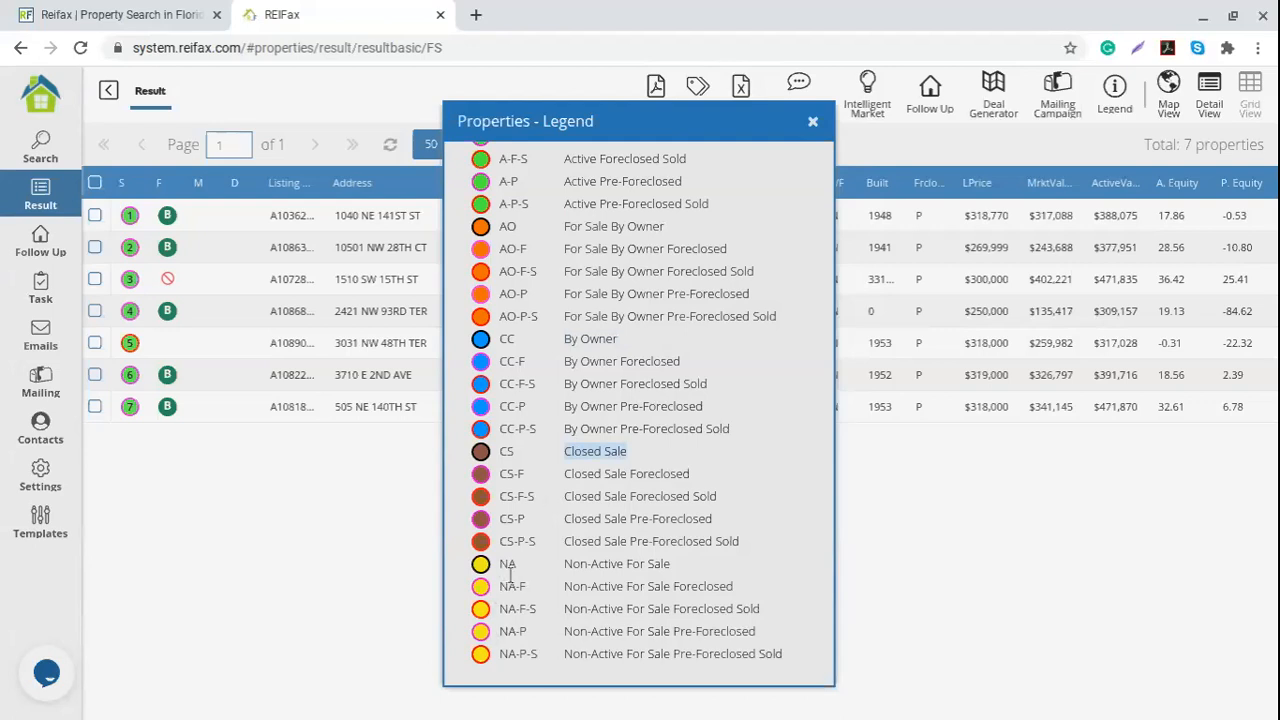
left_click(604, 588)
left_click_drag(680, 568, 566, 568)
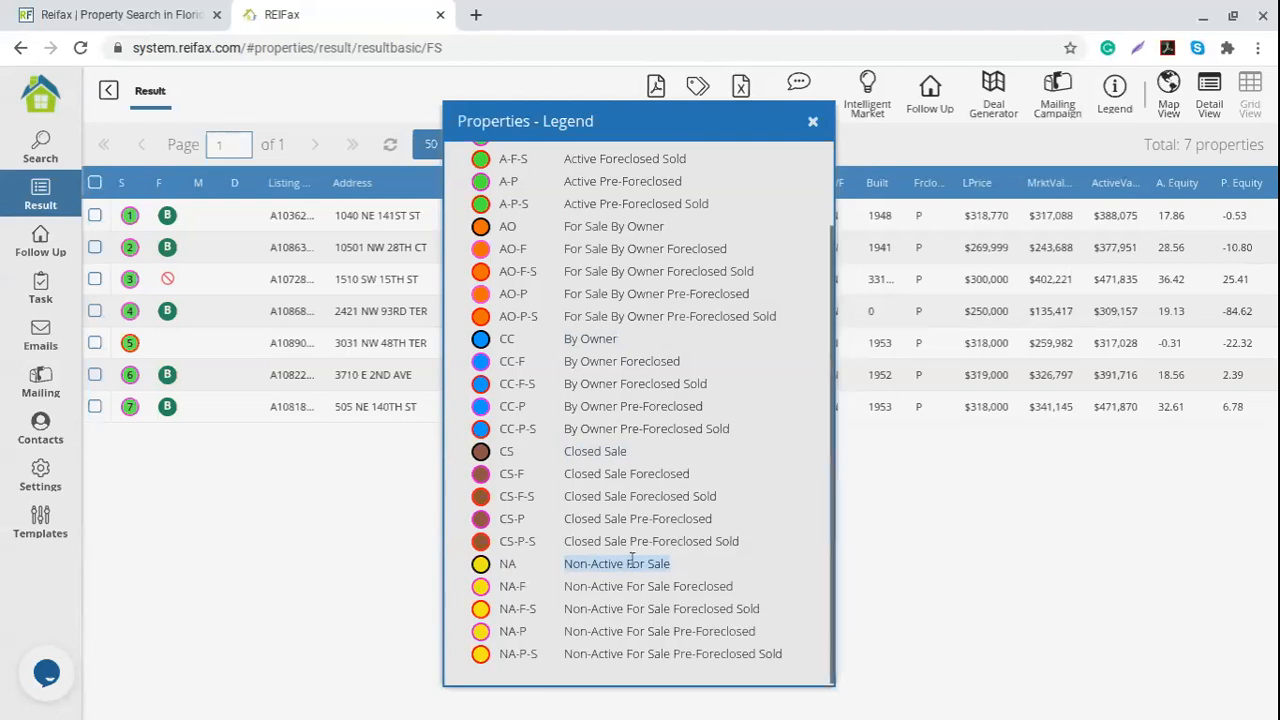
scroll(640, 400, "up", 2)
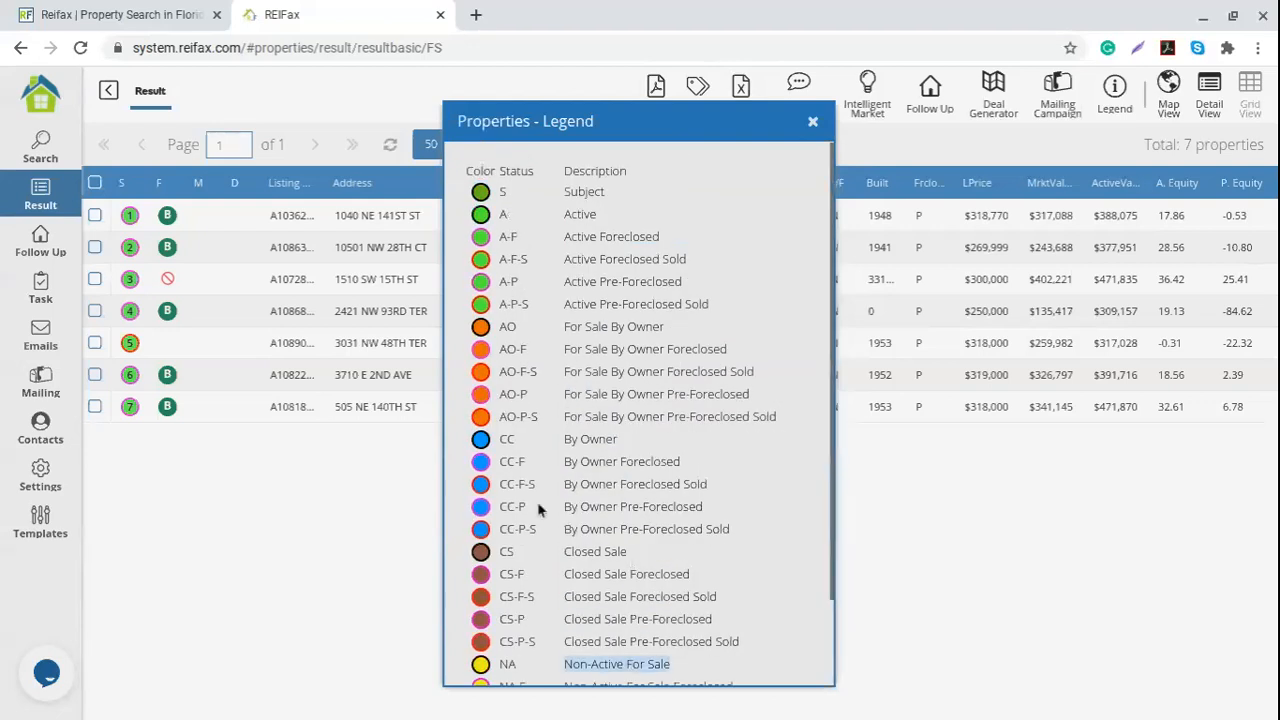
left_click(812, 122)
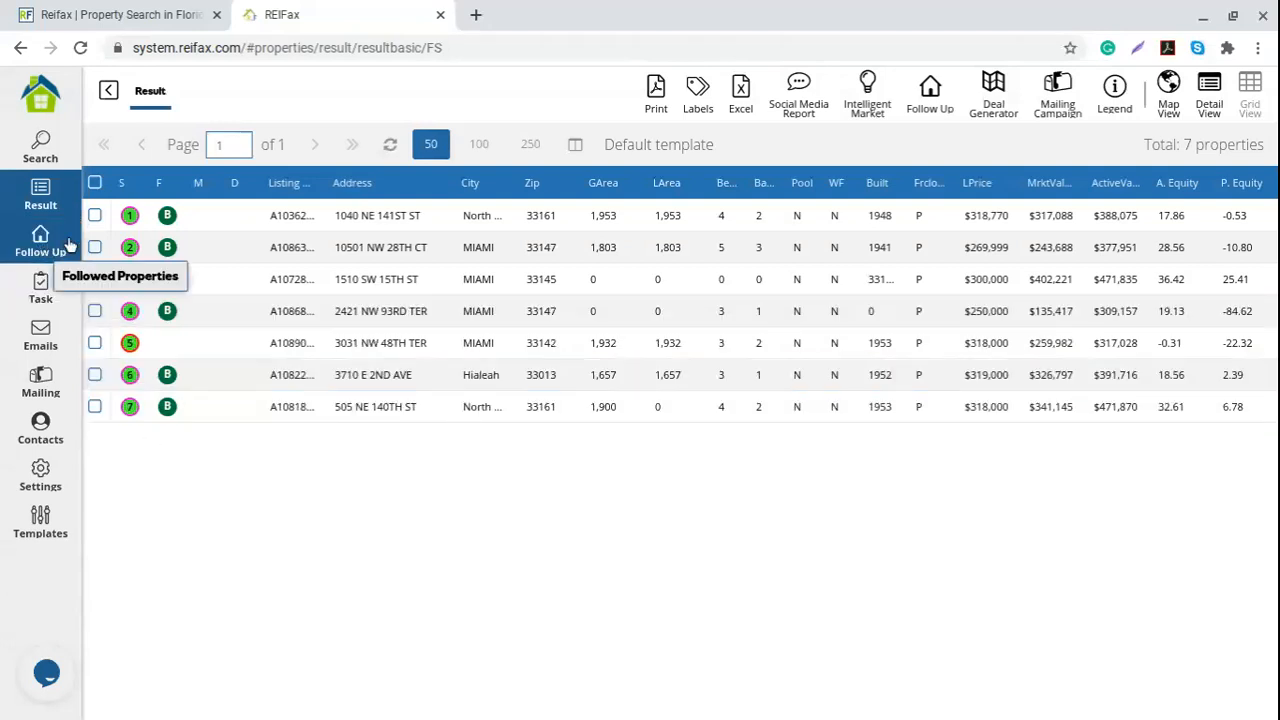
Select the first five followed properties in Follow Up and widen the L. Price, Offer and C. Offer columns
left_click(42, 247)
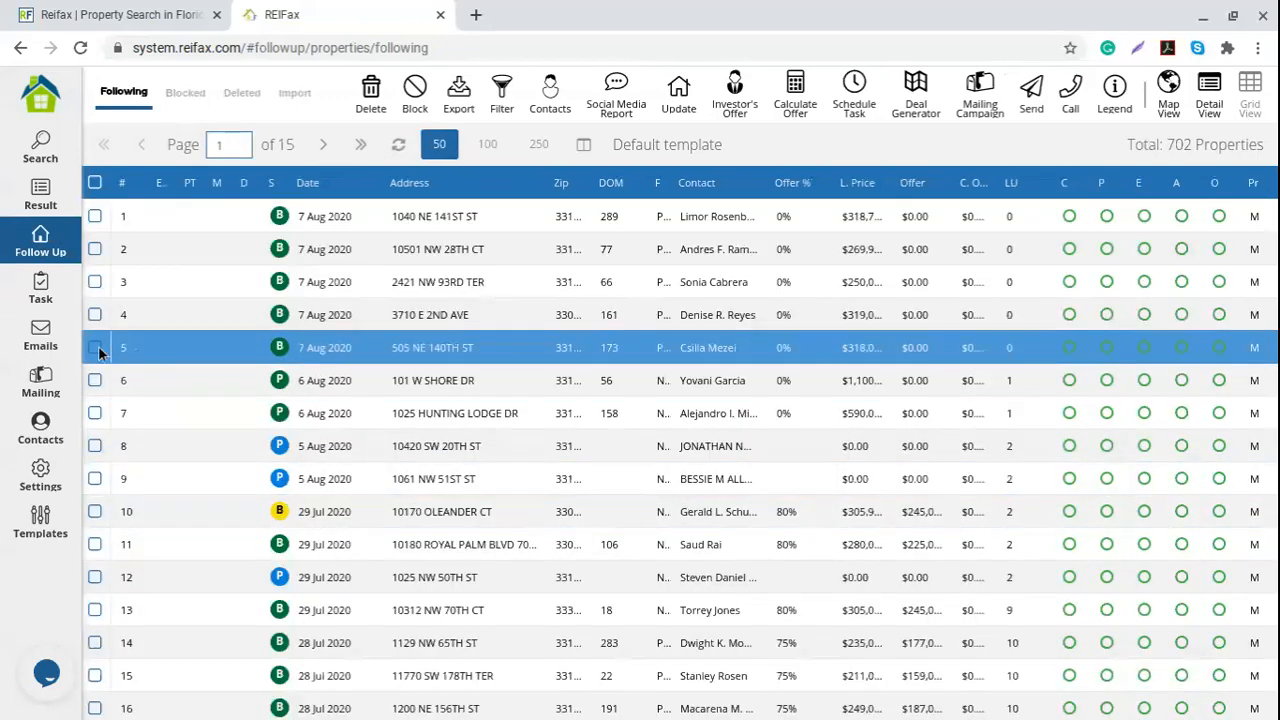
left_click(96, 348)
left_click(96, 216, "shift")
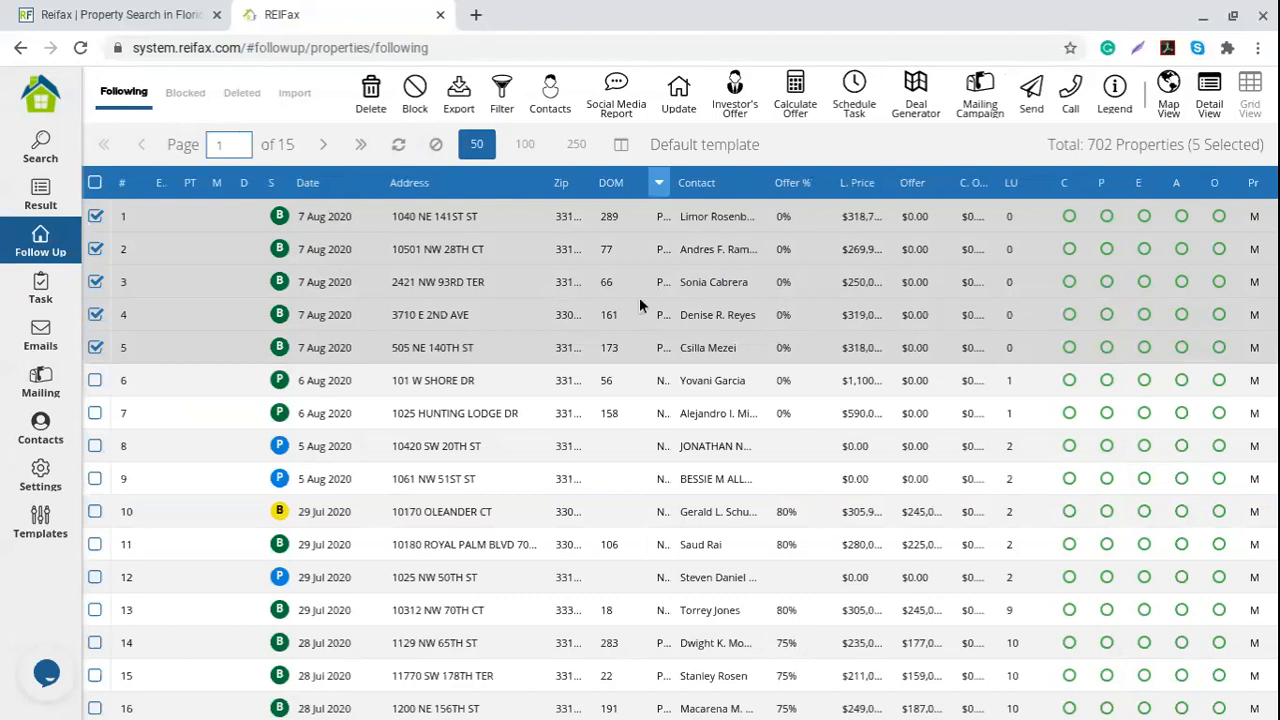
double_click(888, 170)
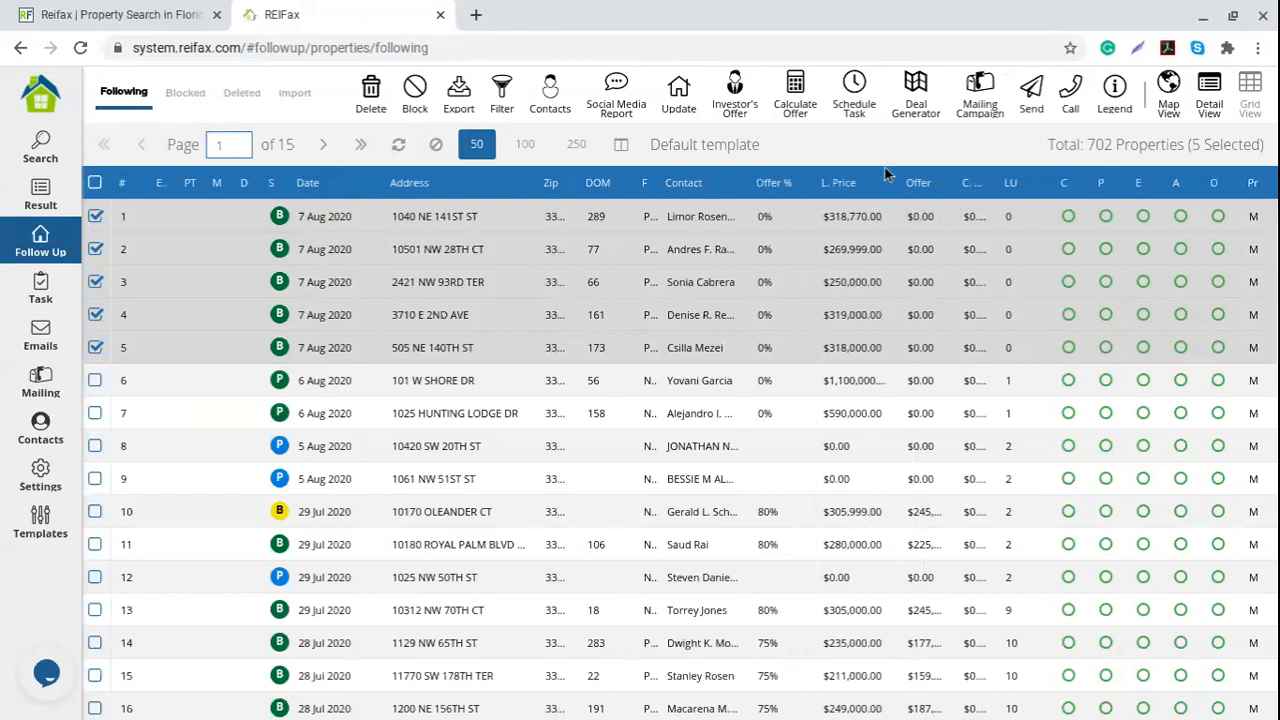
double_click(958, 178)
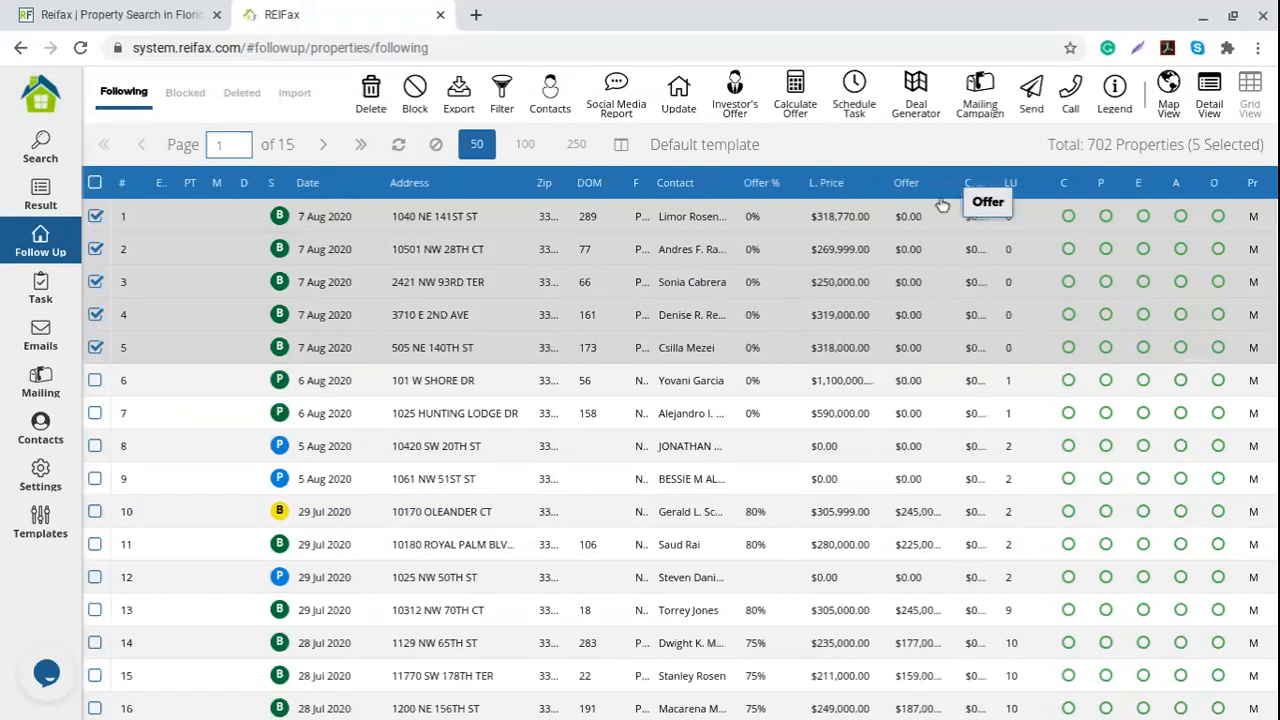
double_click(995, 178)
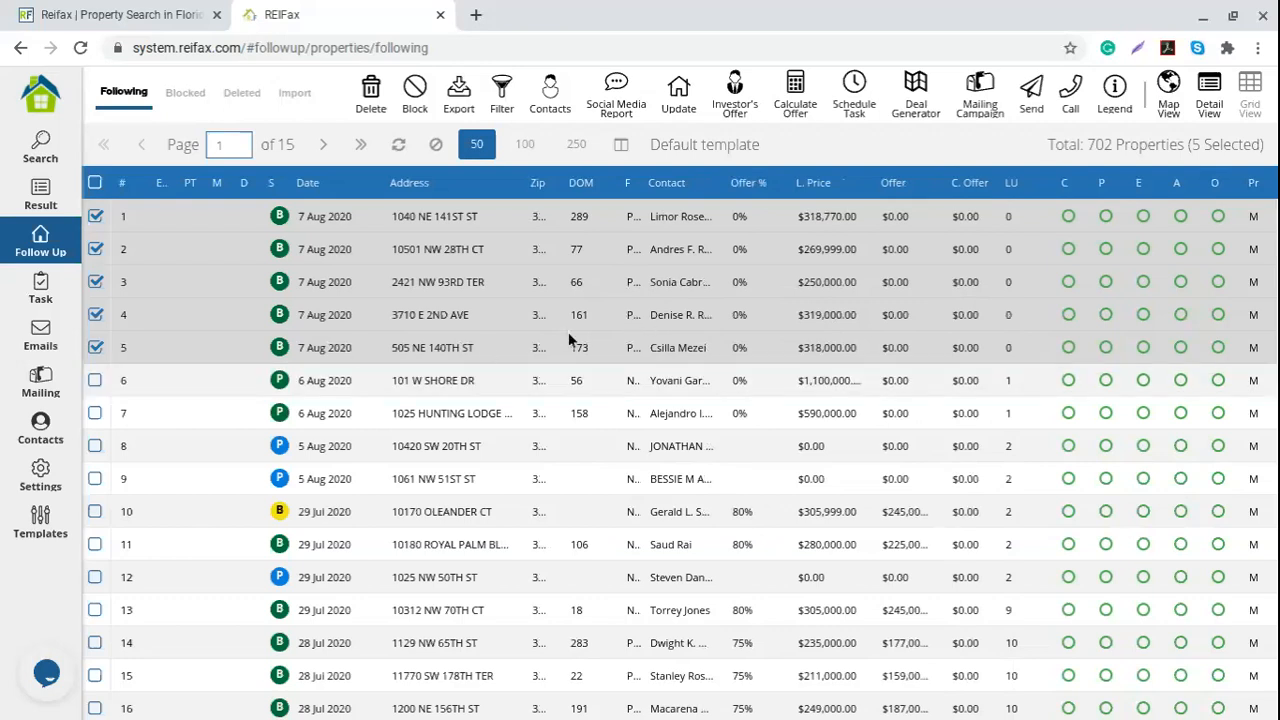
Go to the overview of the first followed property and review its address and public record
right_click(485, 216)
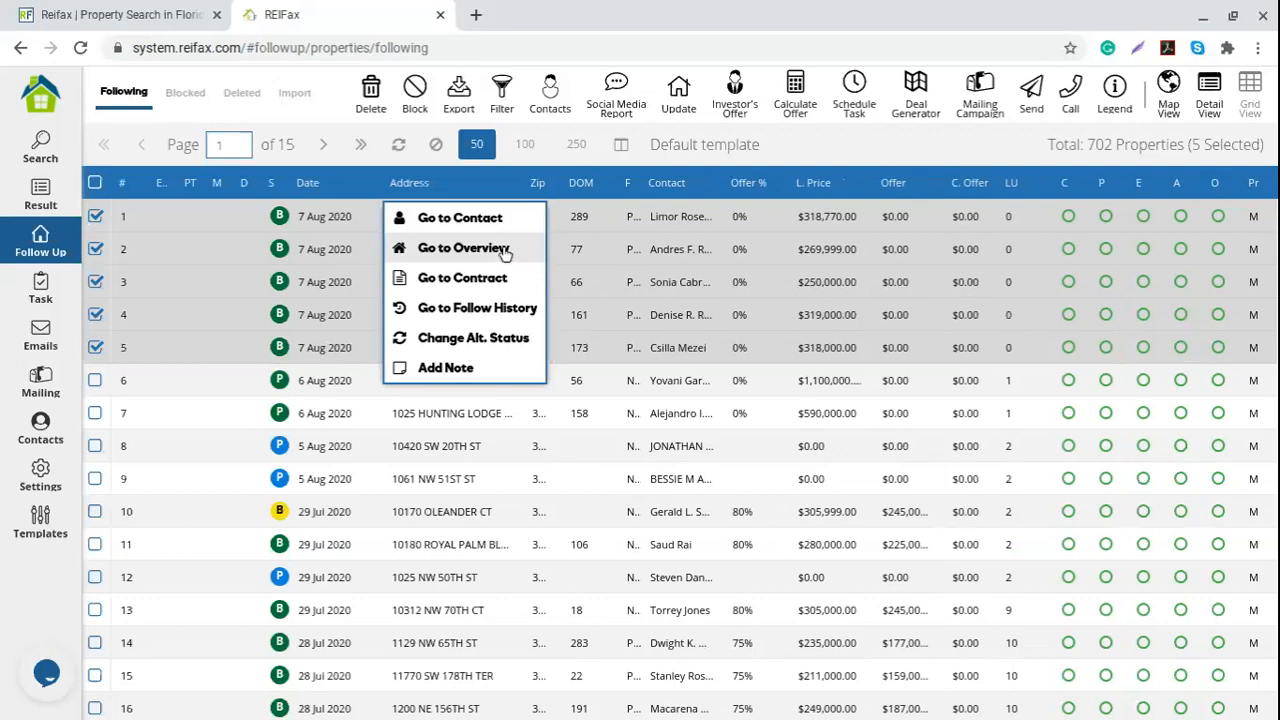
left_click(505, 253)
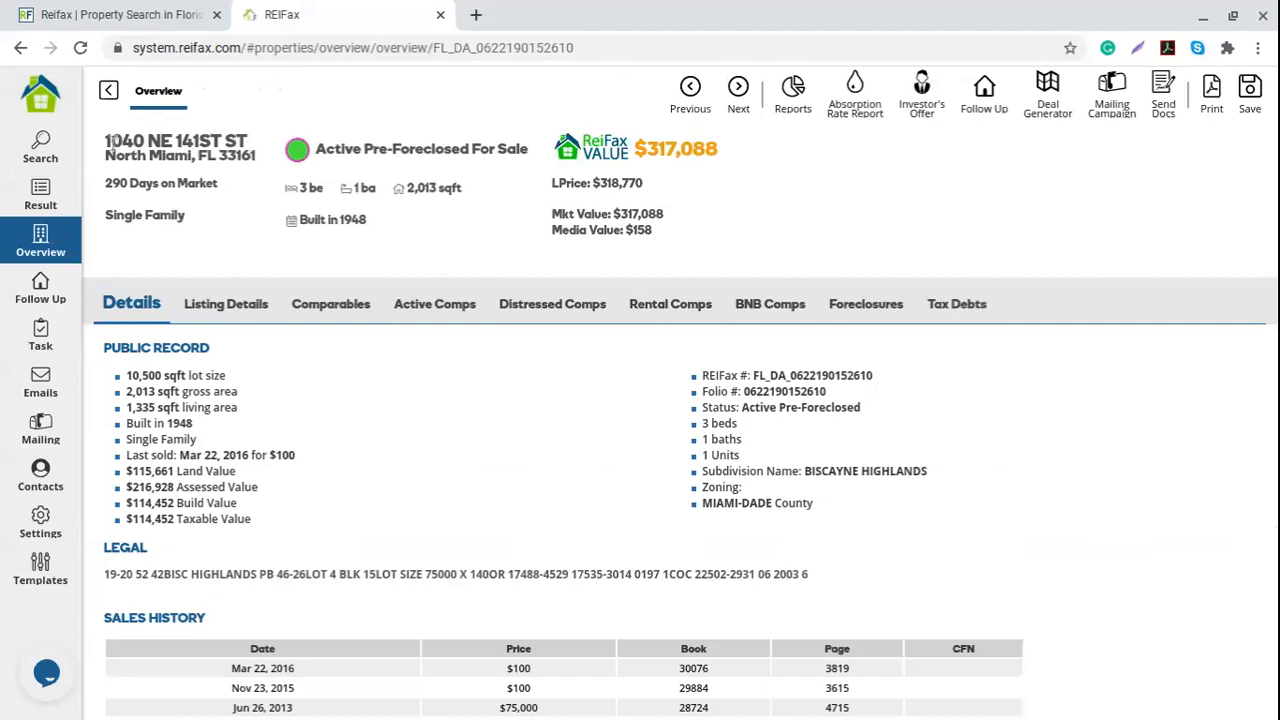
left_click_drag(108, 134, 250, 157)
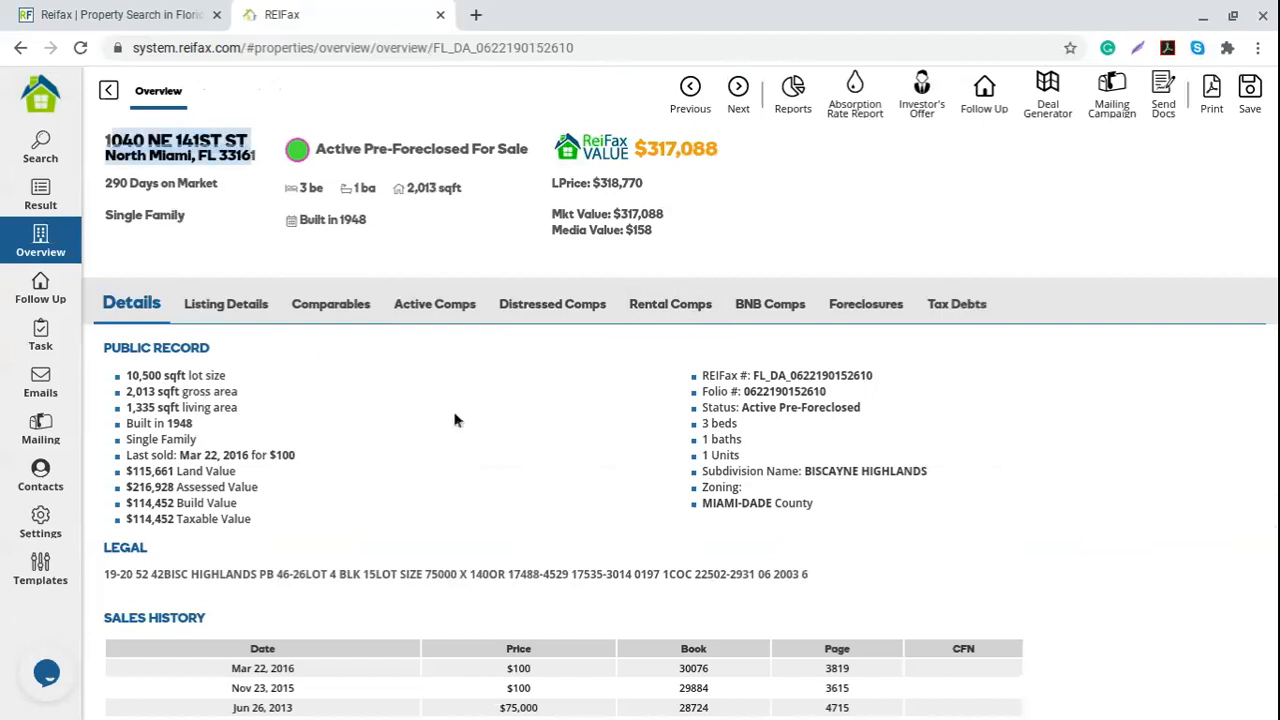
left_click_drag(110, 347, 768, 490)
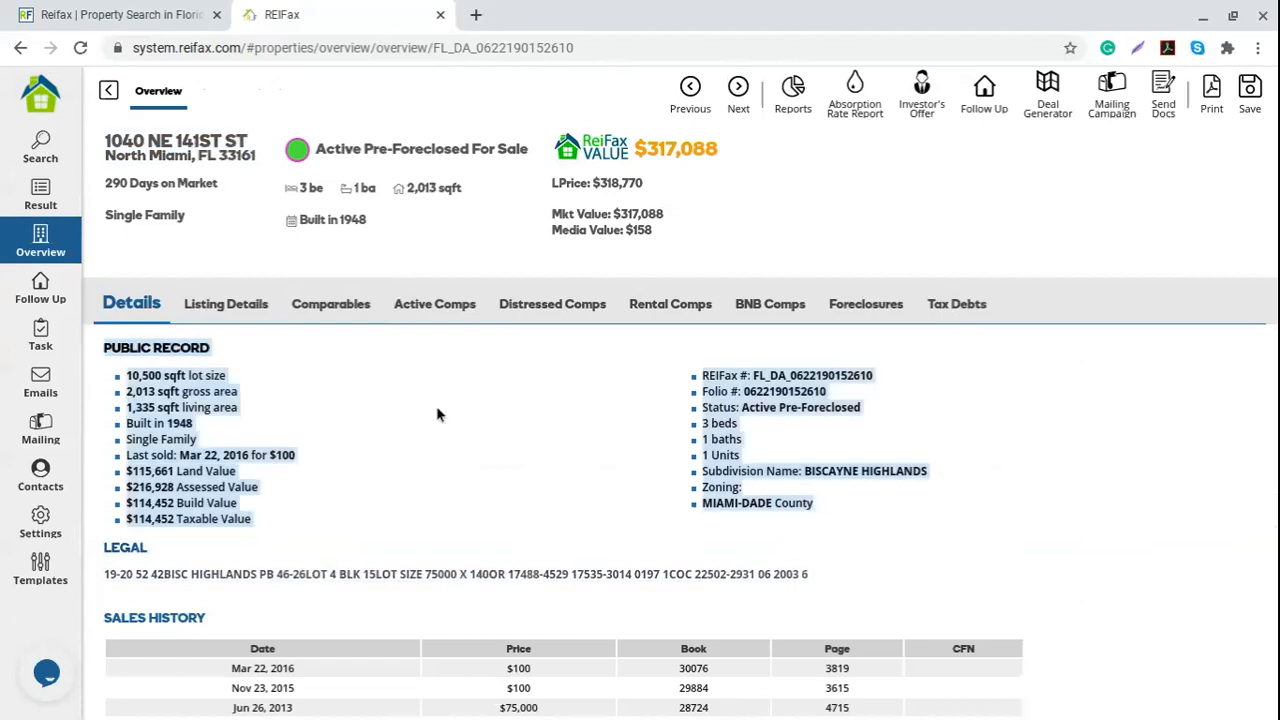
Review the property's sales history and owner information, and read the Remark in its listing details
scroll(437, 391, "down", 2)
left_click(305, 576)
left_click_drag(223, 514, 538, 535)
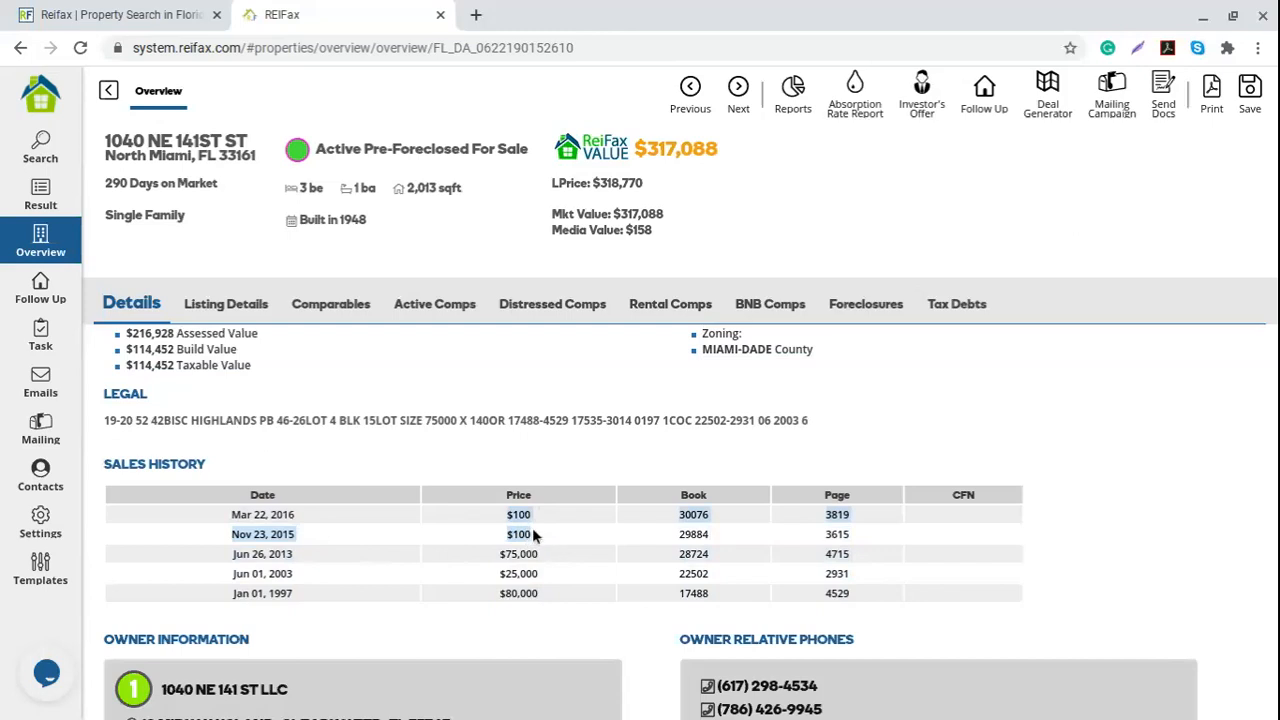
scroll(380, 537, "down", 1)
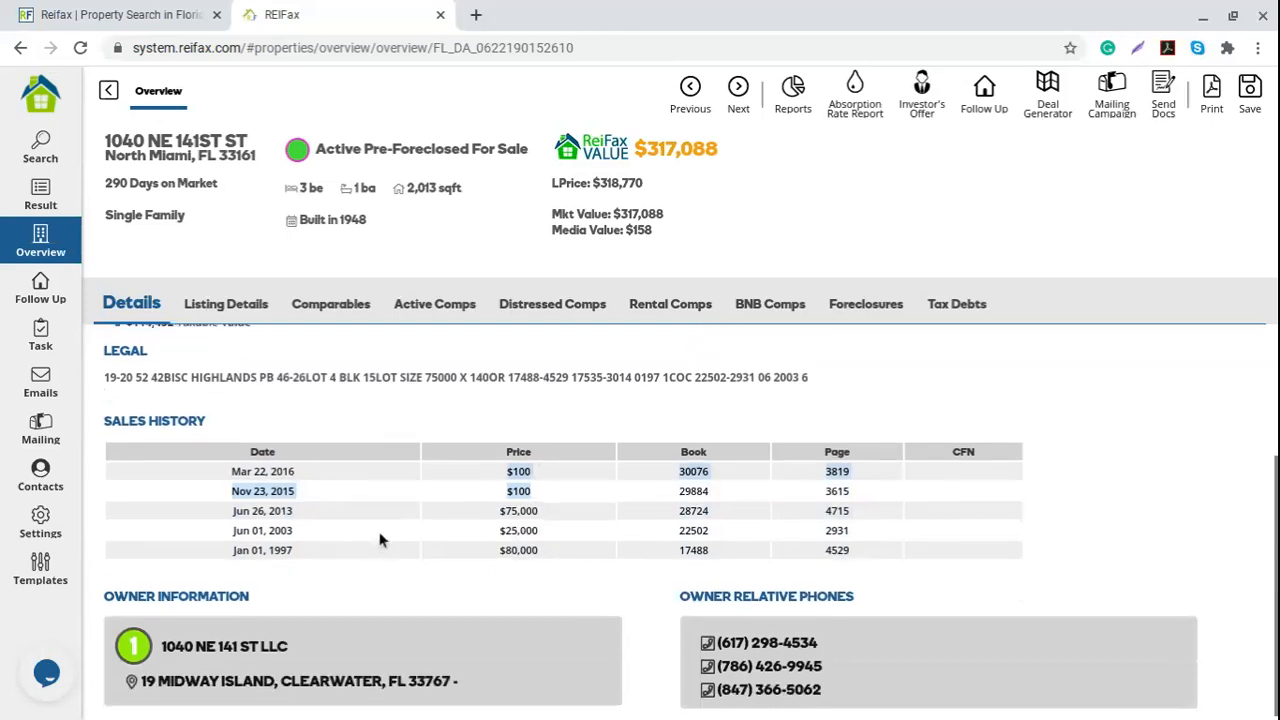
scroll(446, 522, "up", 2)
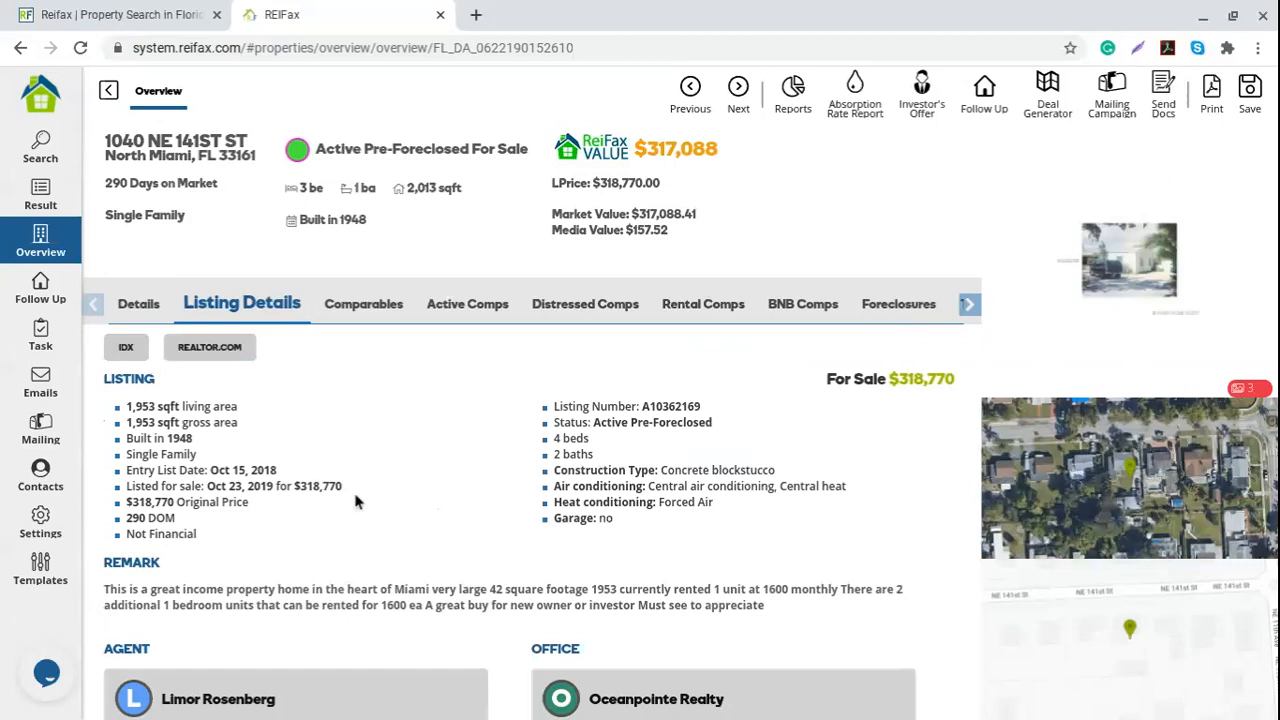
left_click_drag(117, 589, 826, 616)
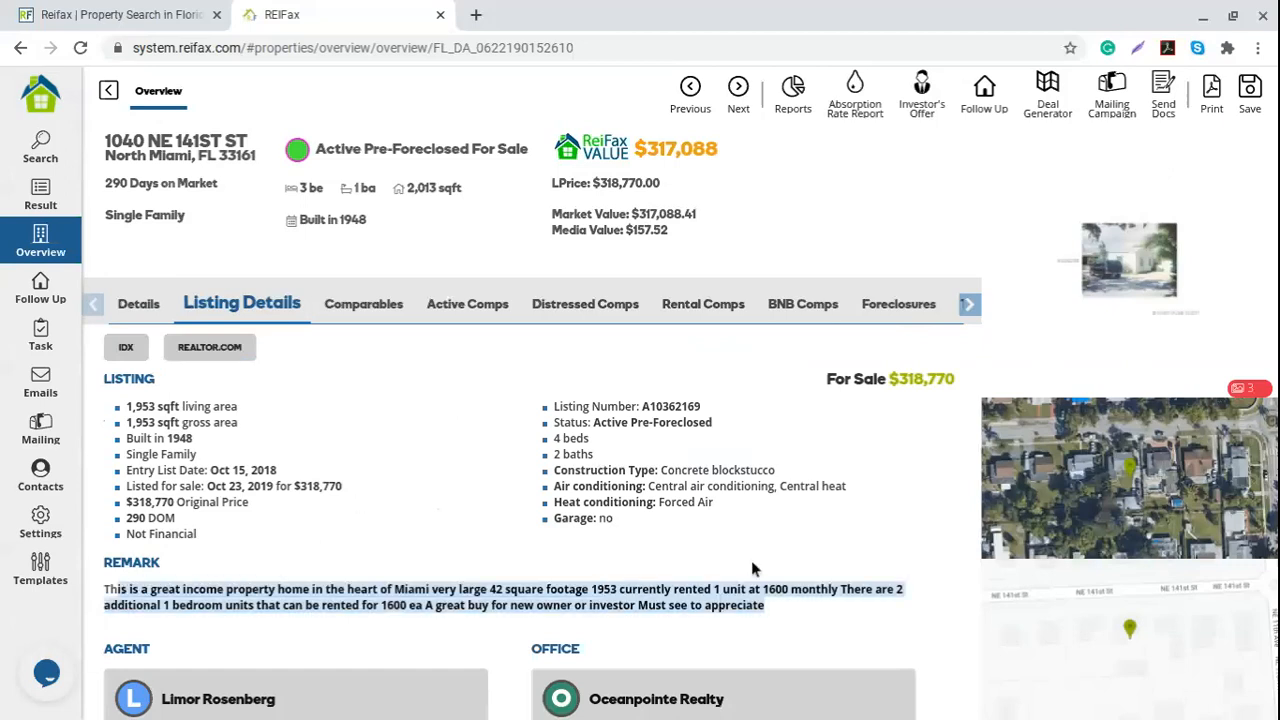
Examine the property's foreclosure information, including the known debt, debt to equity and file date
left_click(897, 303)
left_click_drag(365, 149, 469, 150)
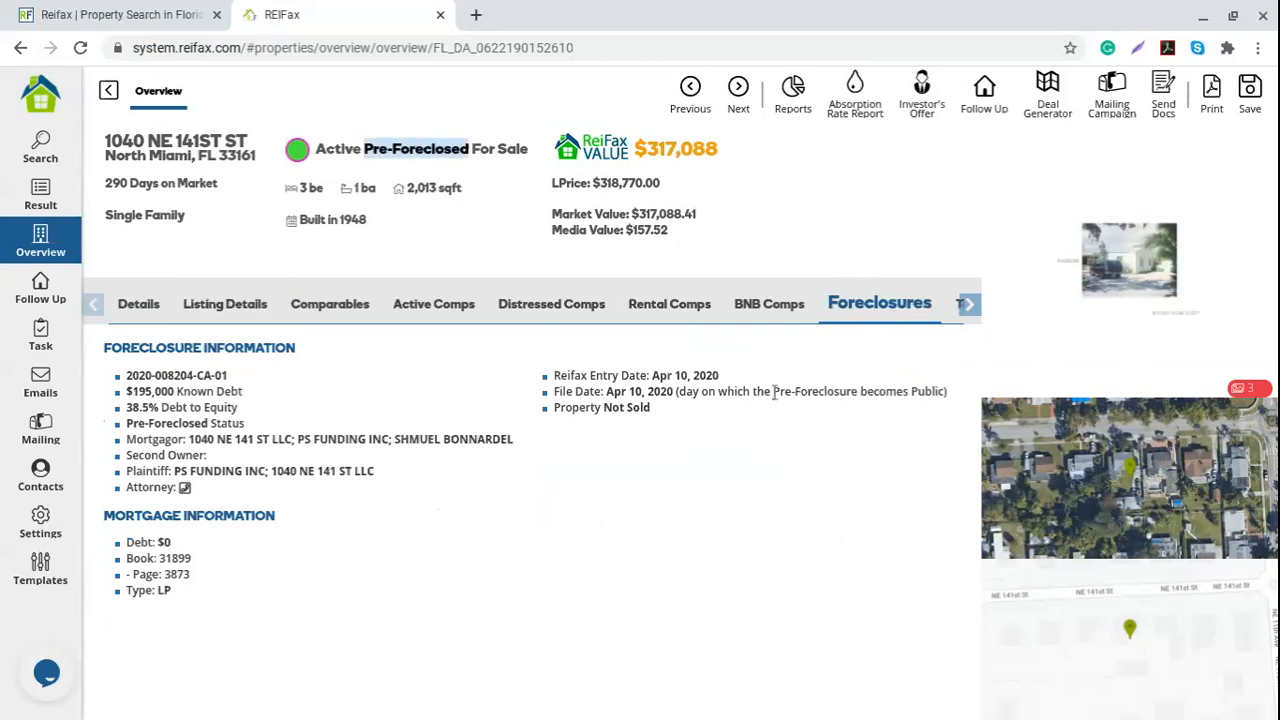
left_click_drag(133, 391, 249, 399)
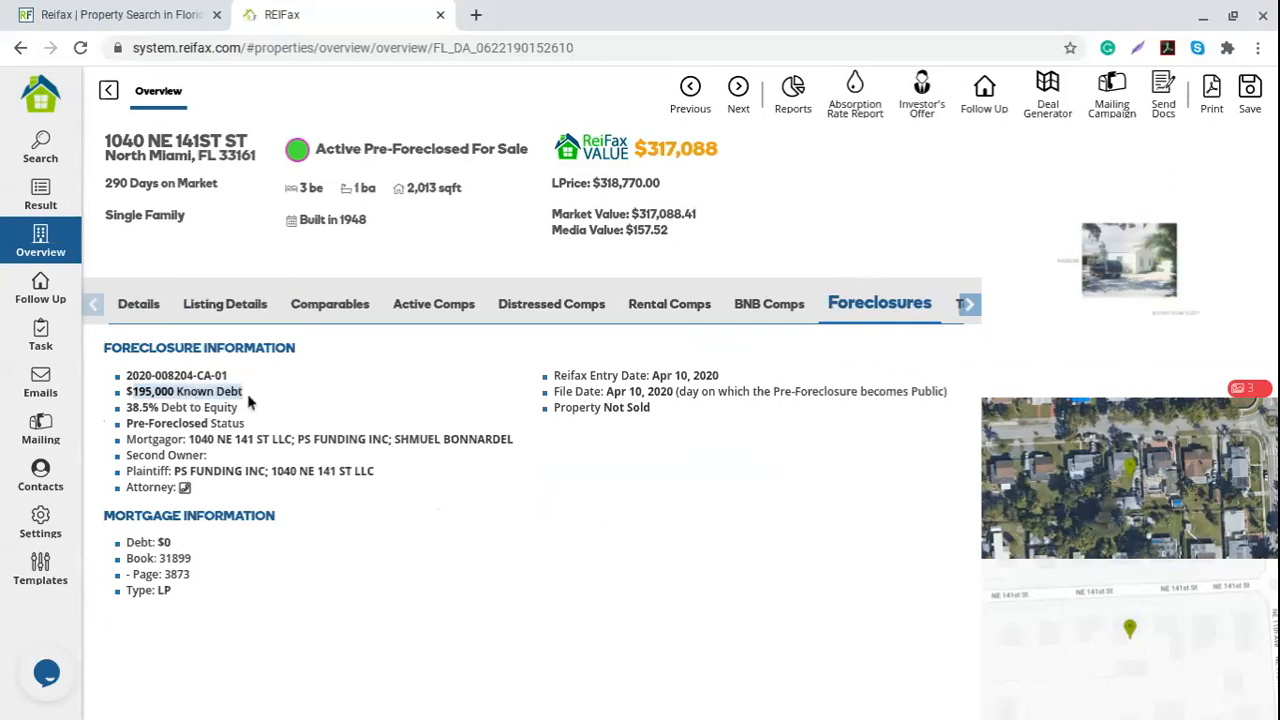
left_click(146, 409)
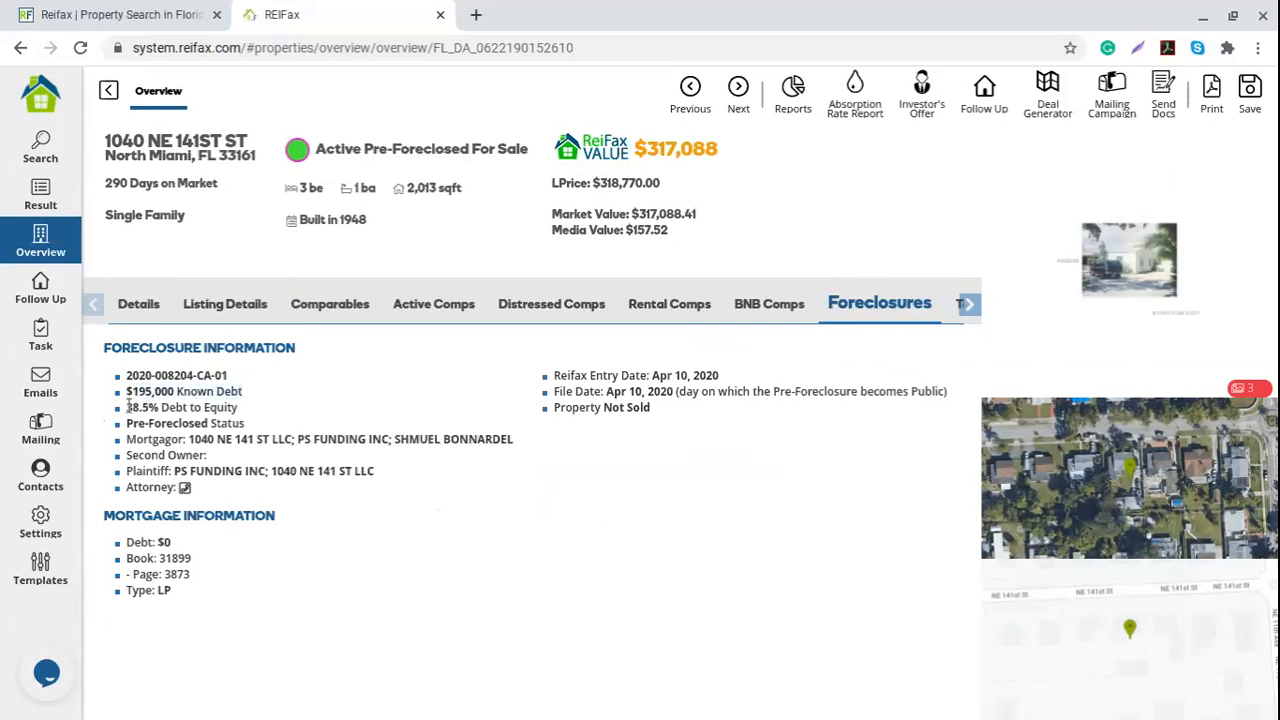
left_click_drag(126, 408, 262, 409)
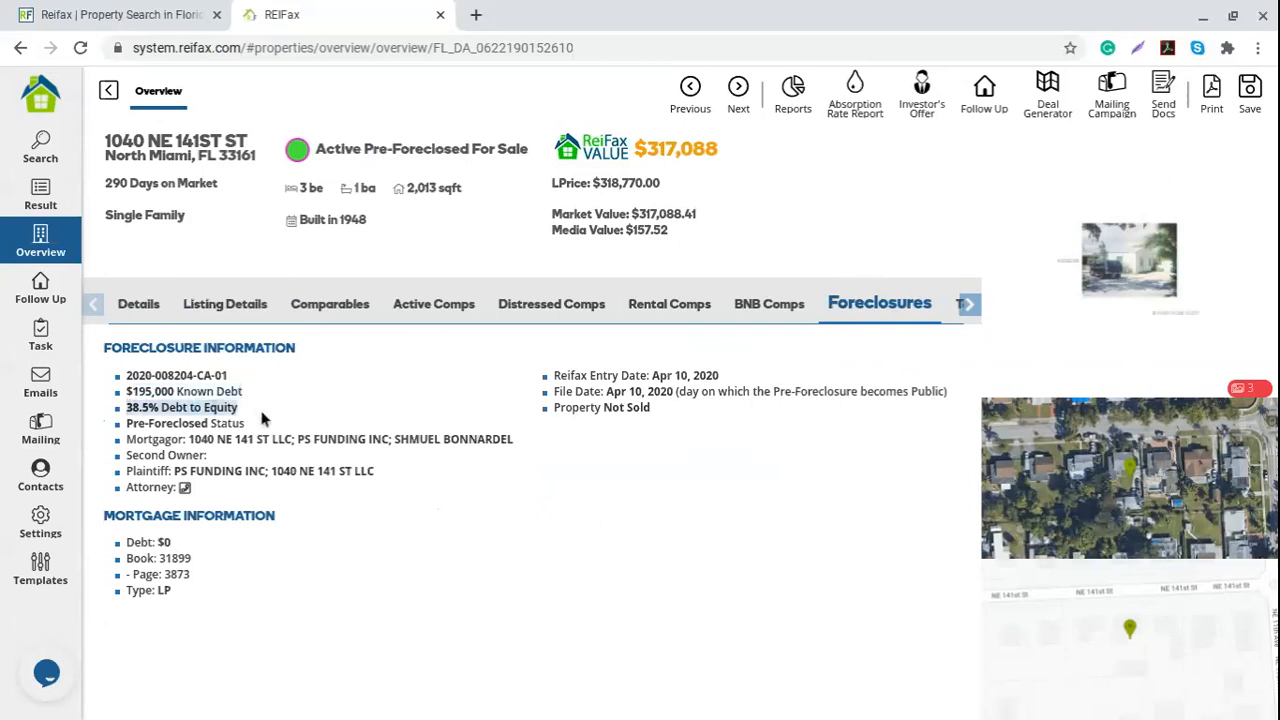
left_click(550, 397)
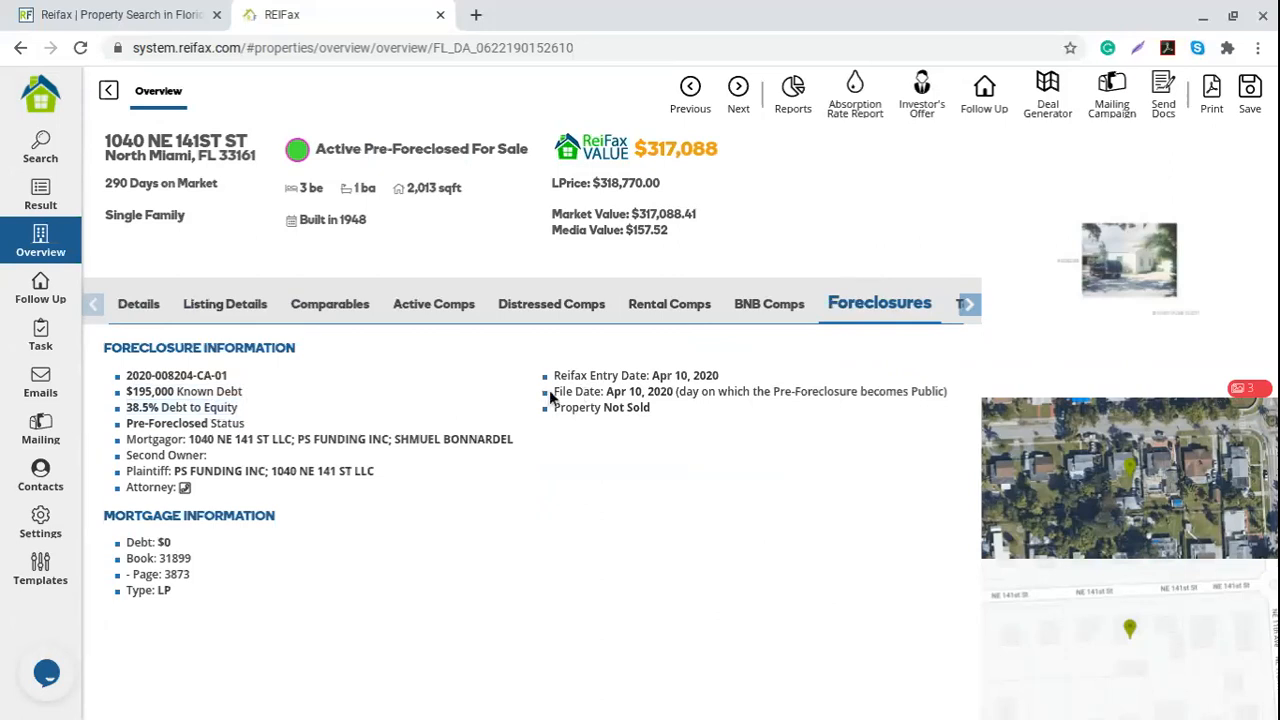
left_click_drag(553, 391, 956, 400)
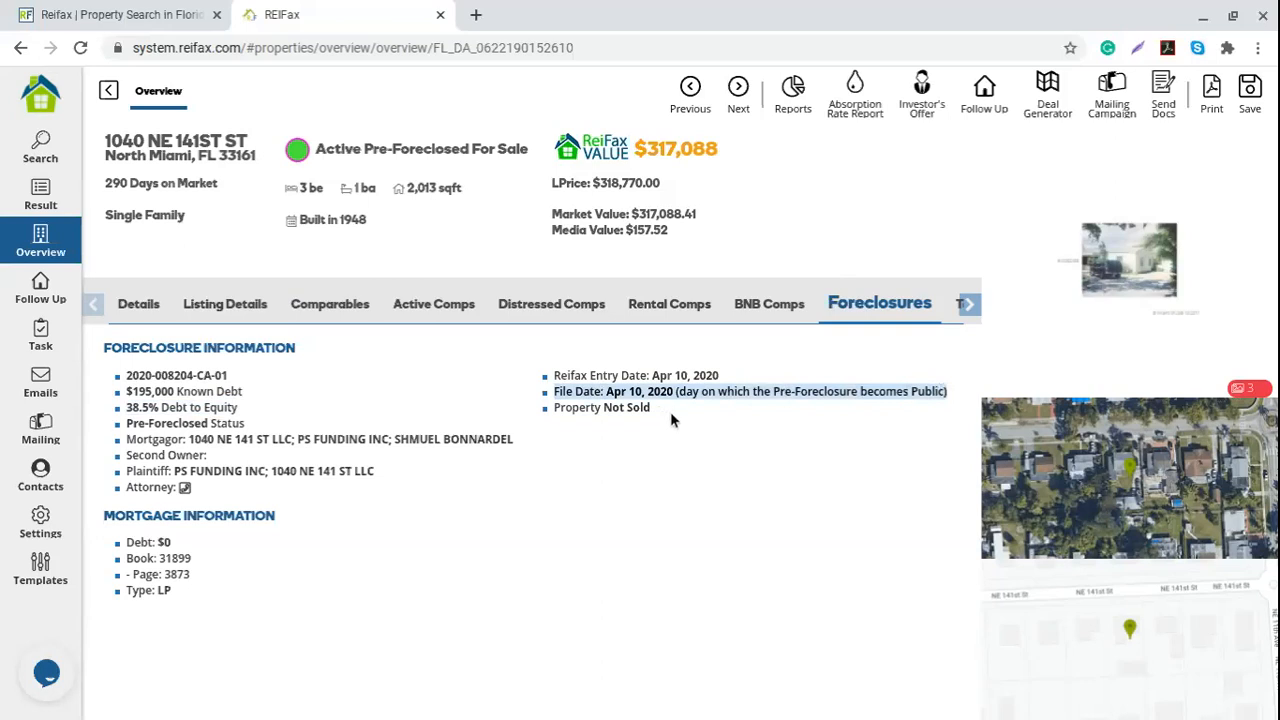
Check the property's tax debts and return to the list of followed properties
left_click(970, 306)
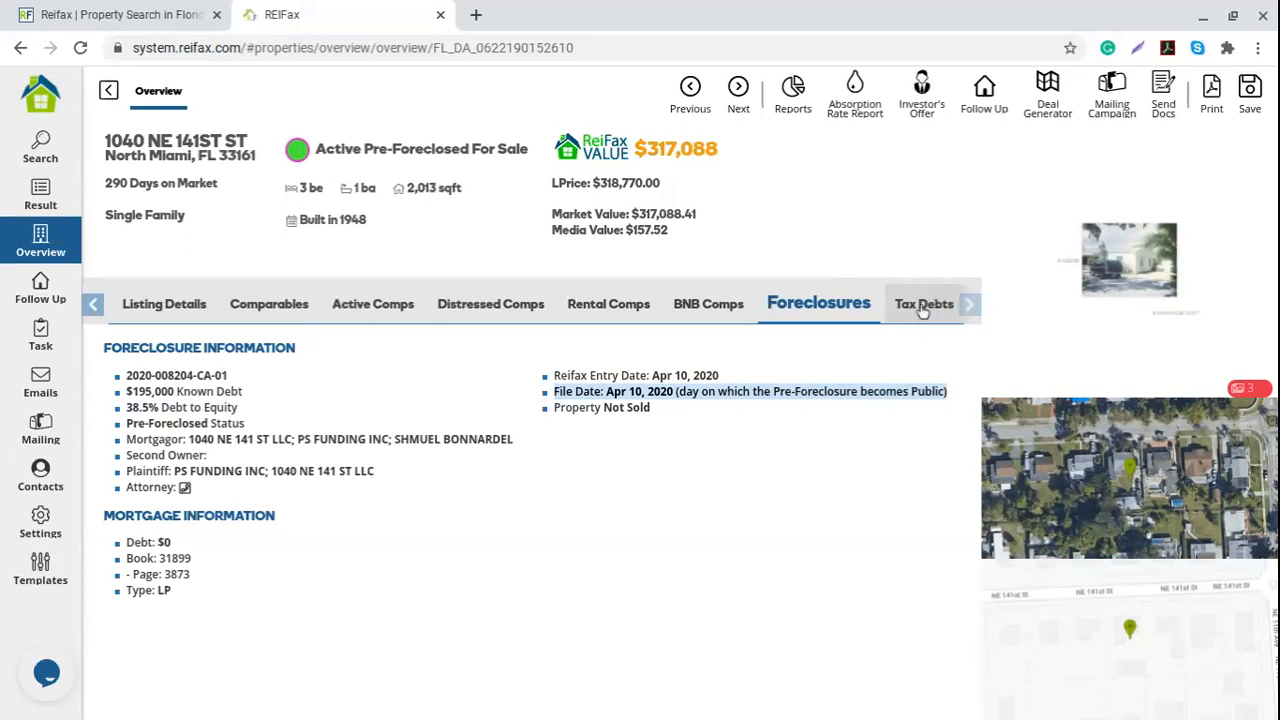
left_click(926, 320)
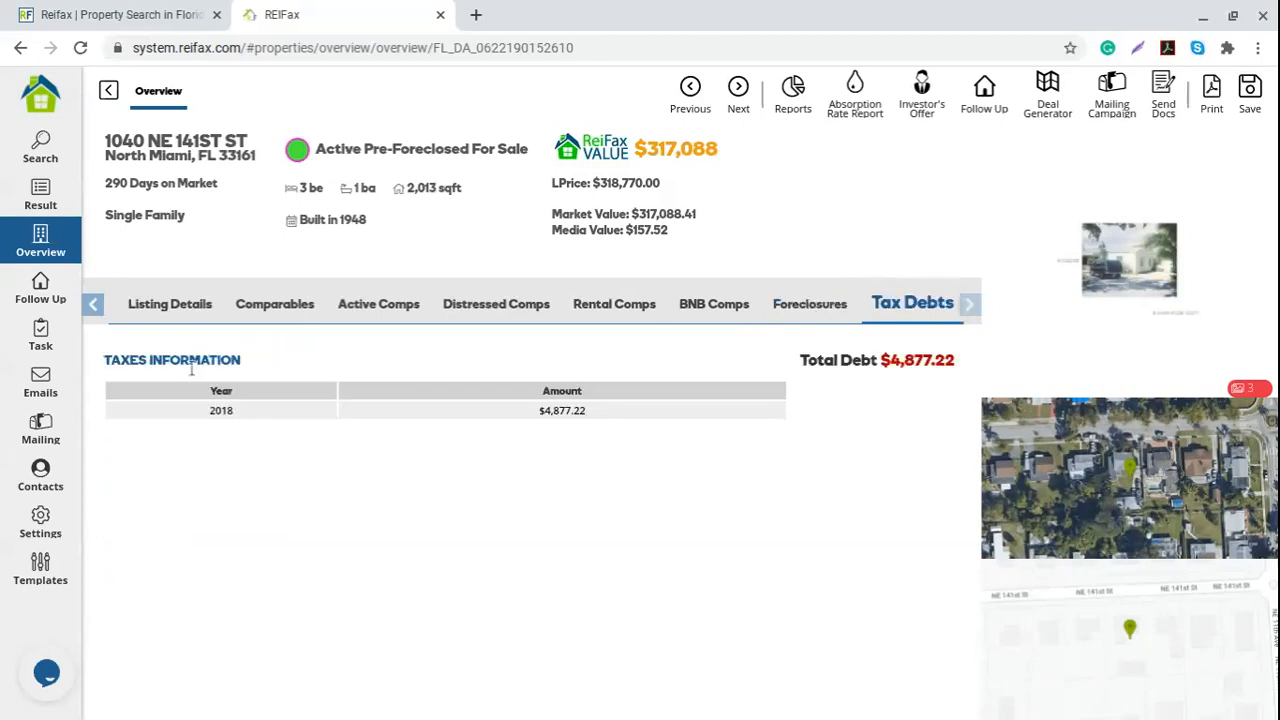
left_click(97, 310)
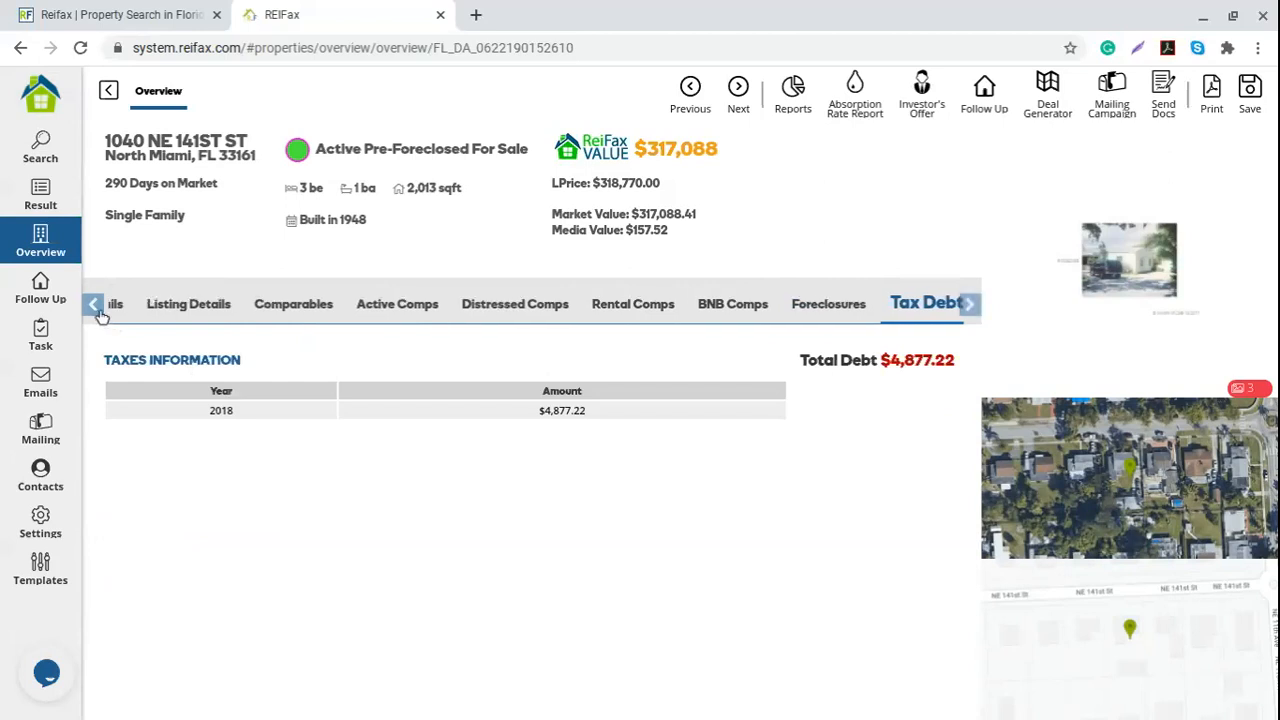
left_click(108, 90)
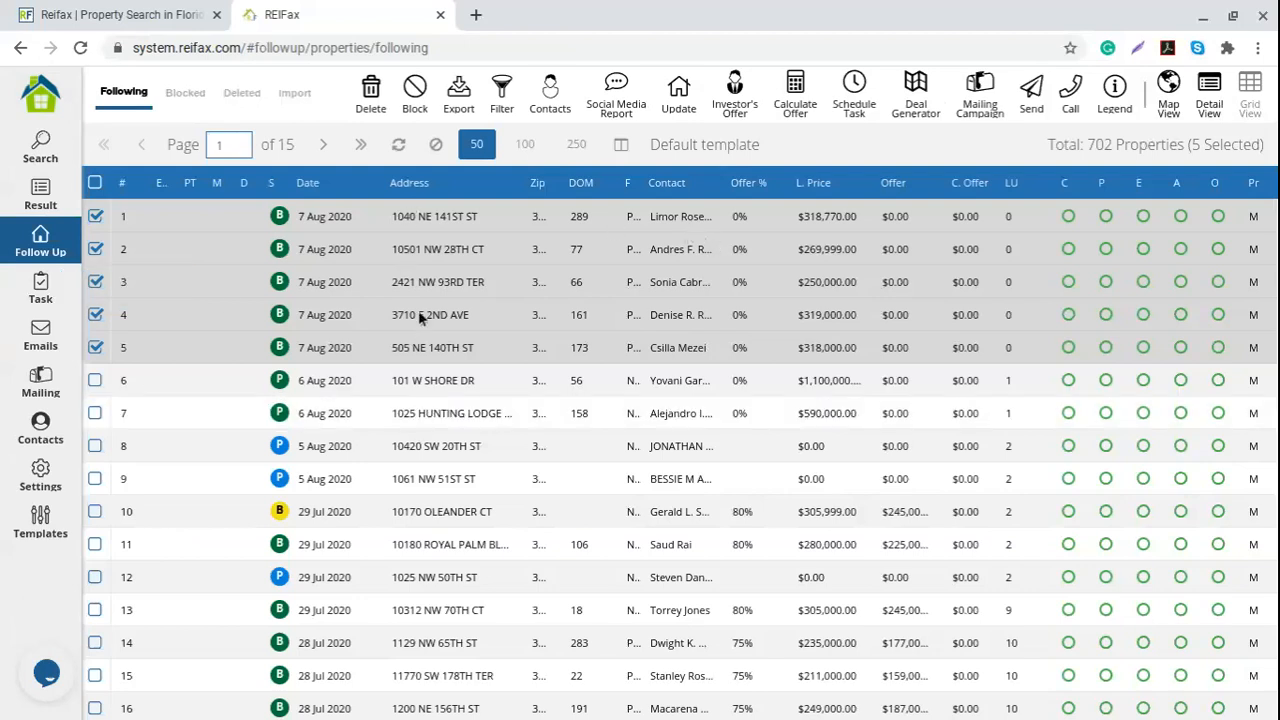
Calculate offers for the five selected properties with an Offer Factor of 80, rounded to 100's
left_click(655, 372)
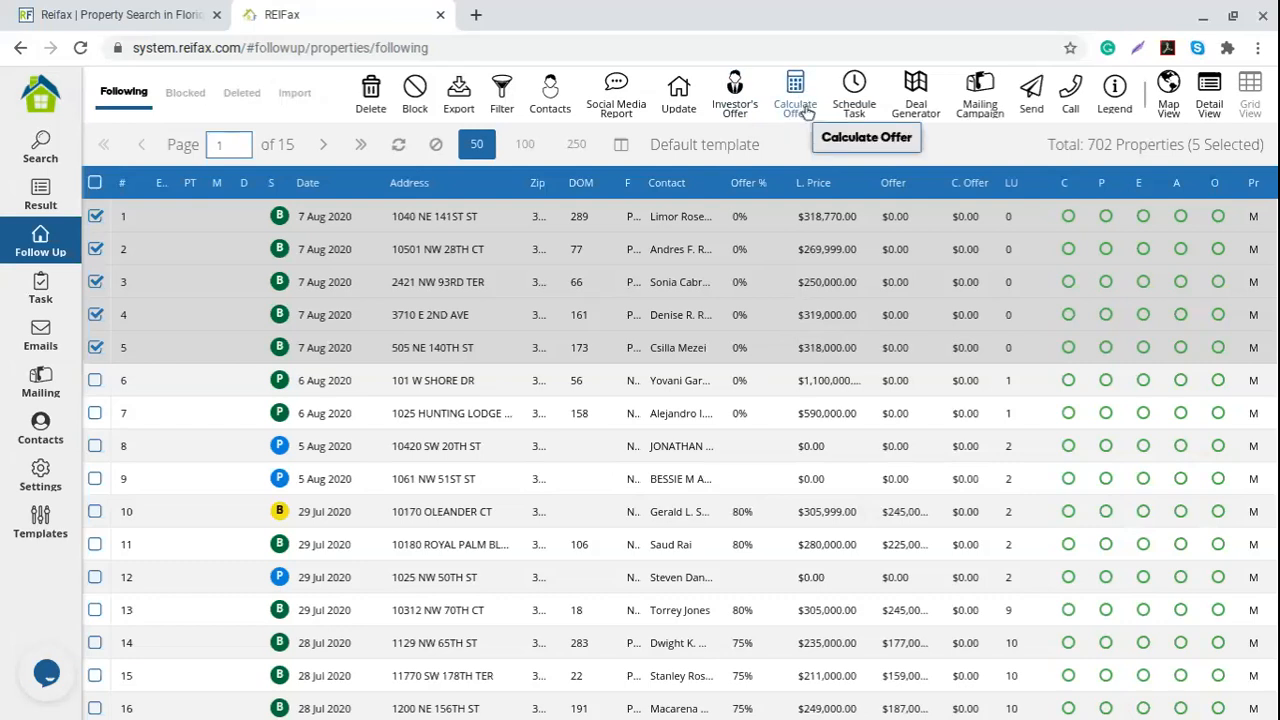
mouse_move(838, 175)
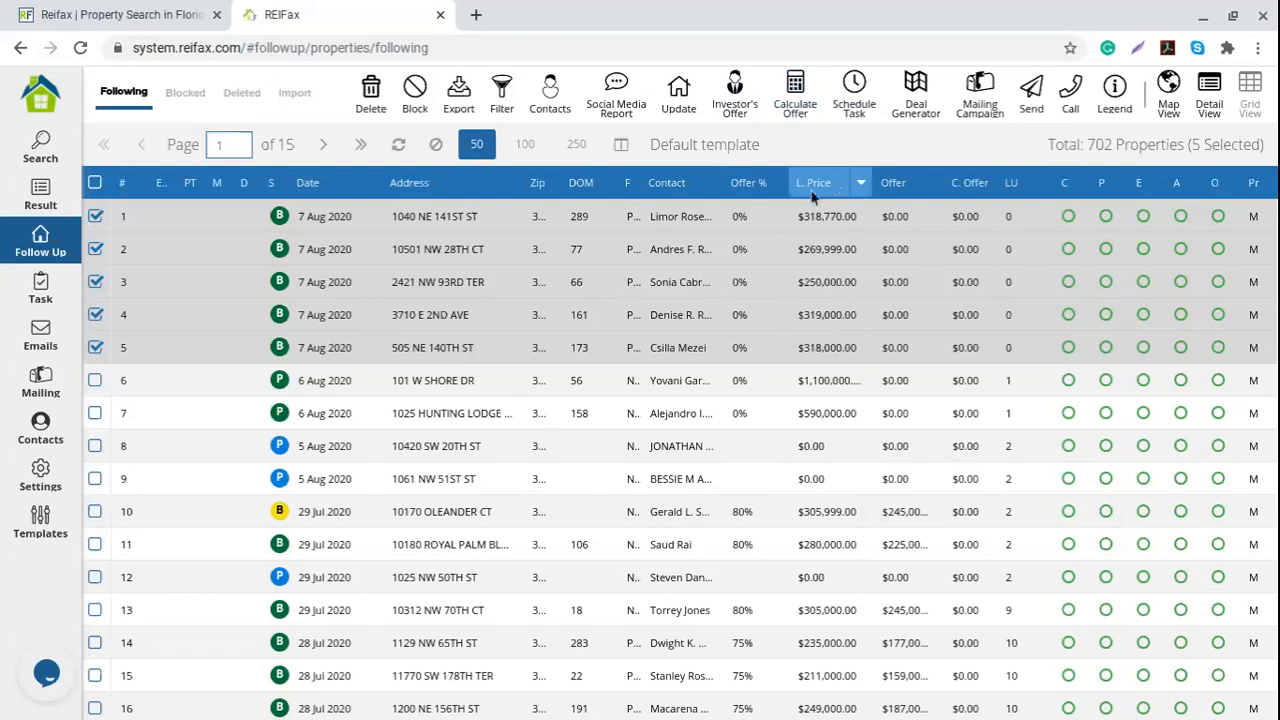
left_click(806, 90)
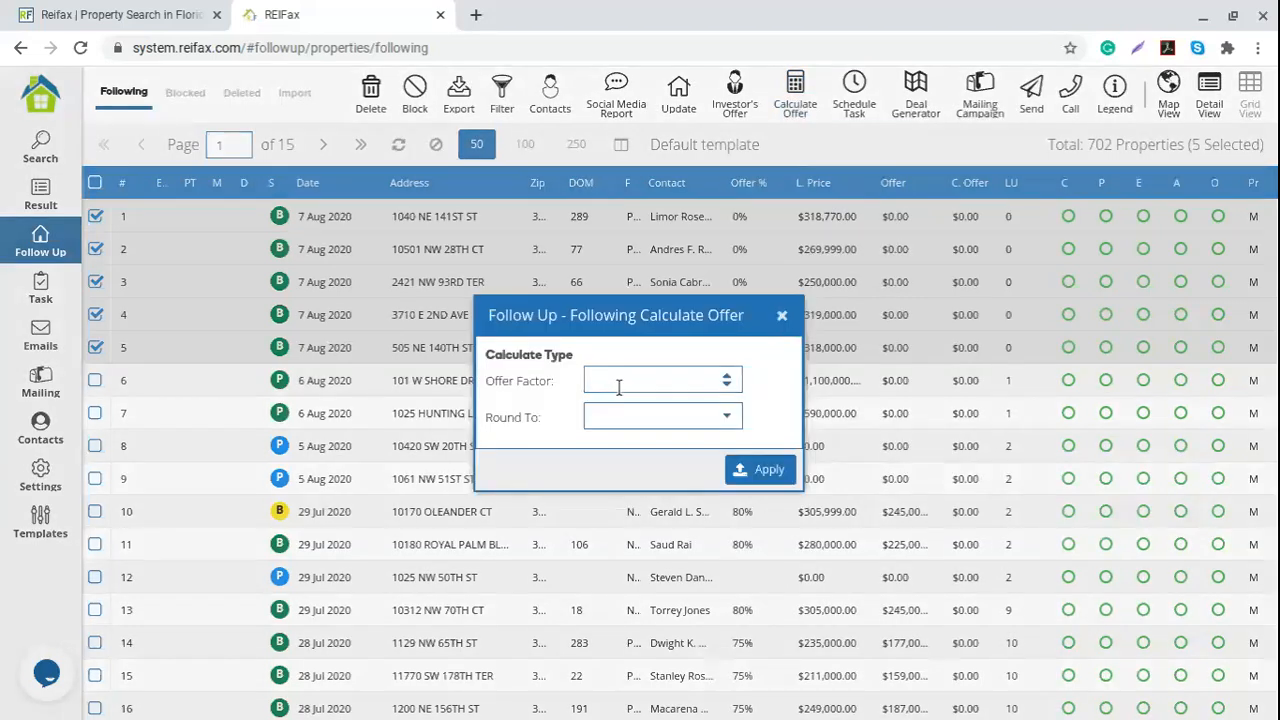
key("BackSpace")
key("BackSpace")
type("80")
left_click(728, 416)
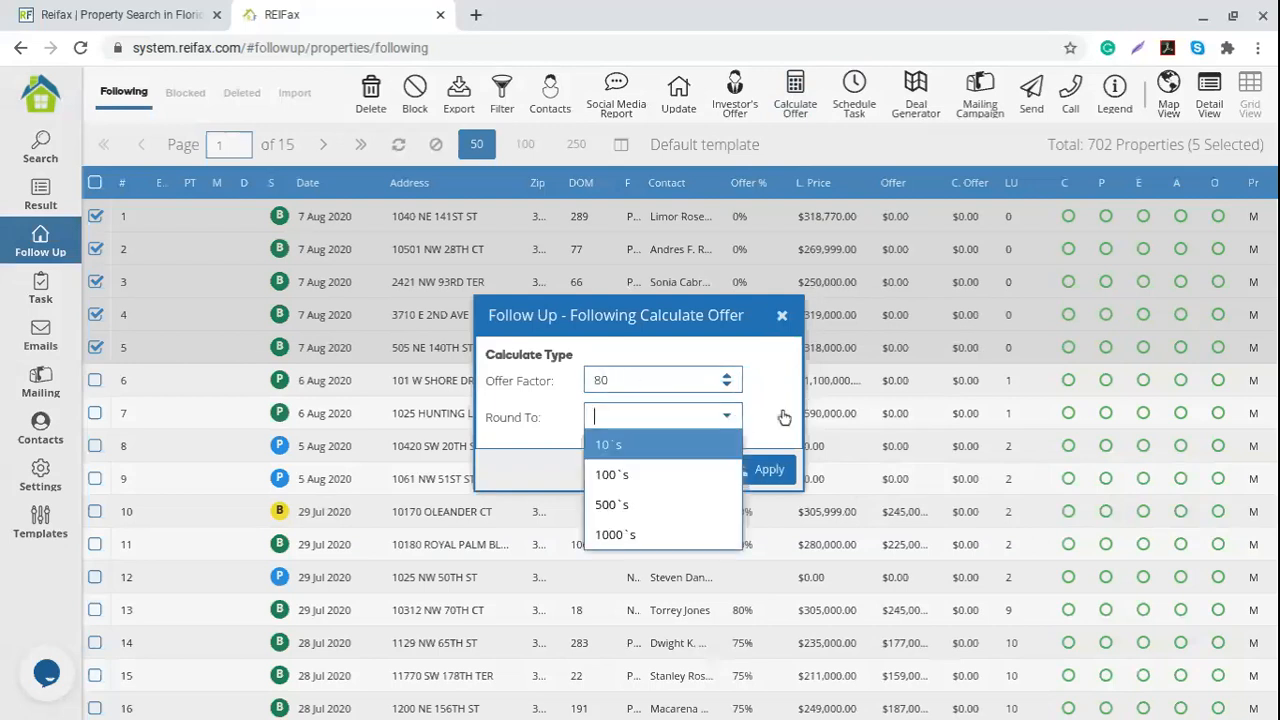
left_click(634, 474)
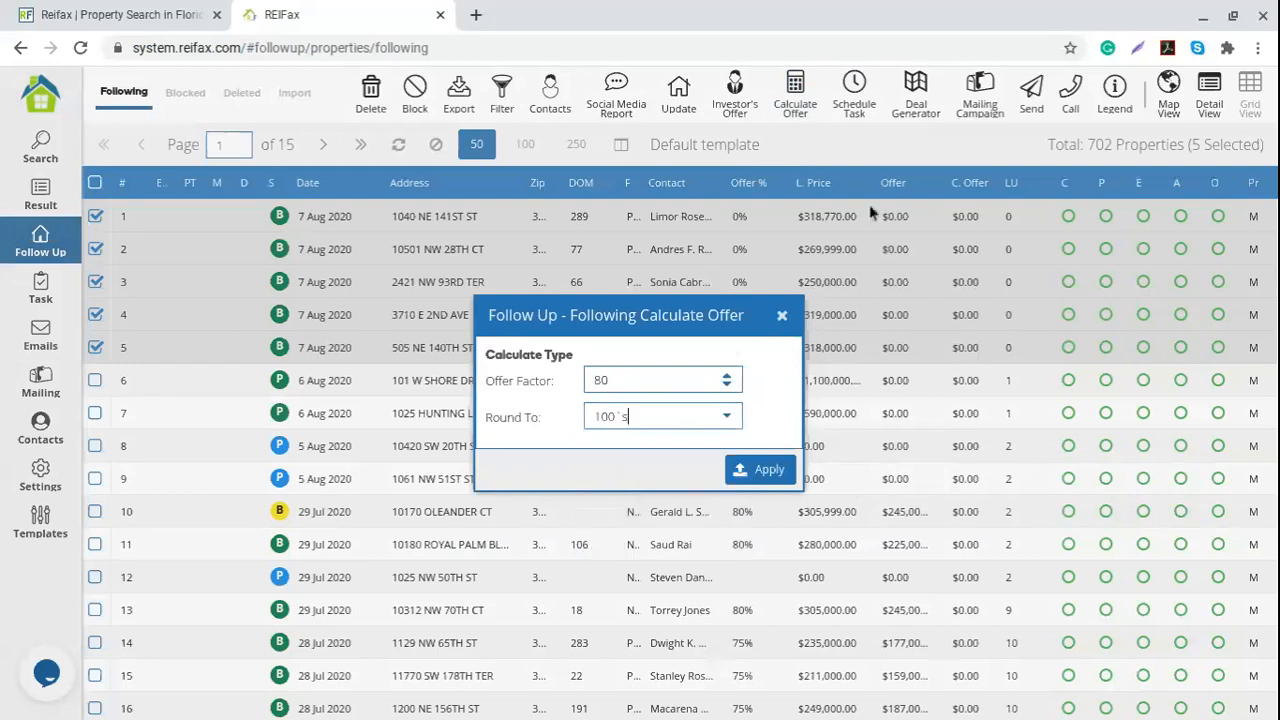
left_click(766, 468)
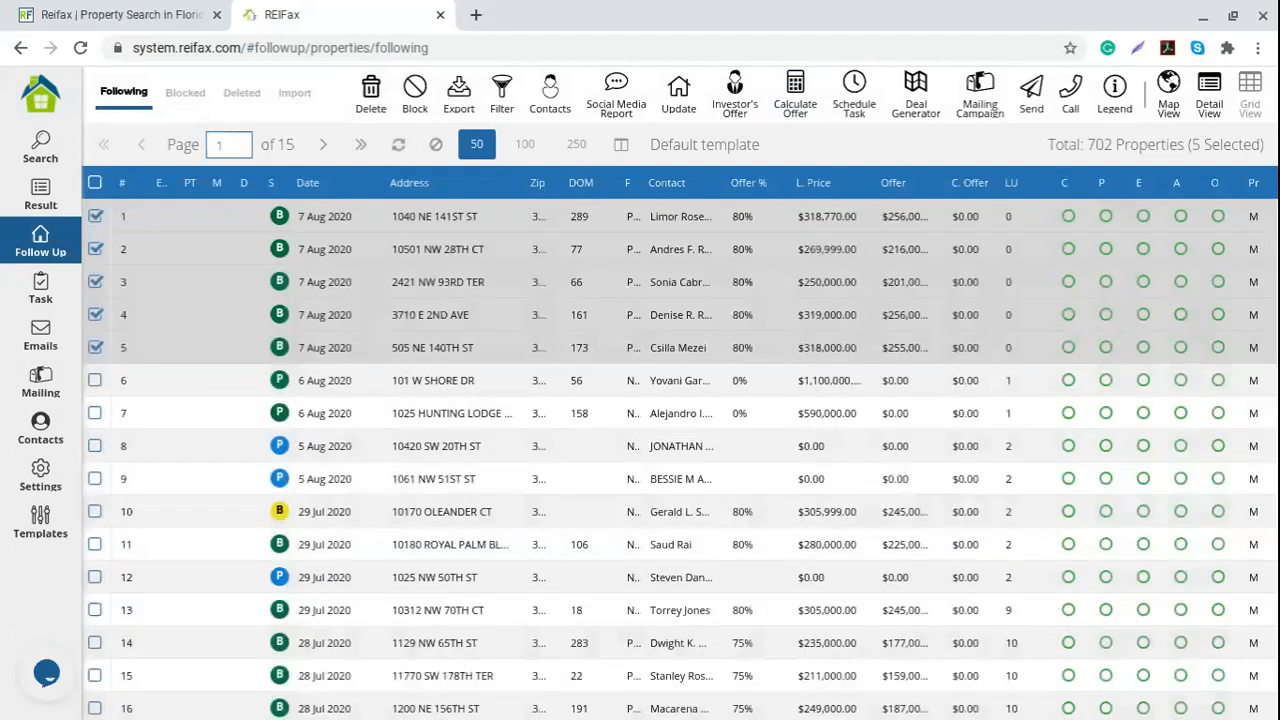
left_click(999, 424)
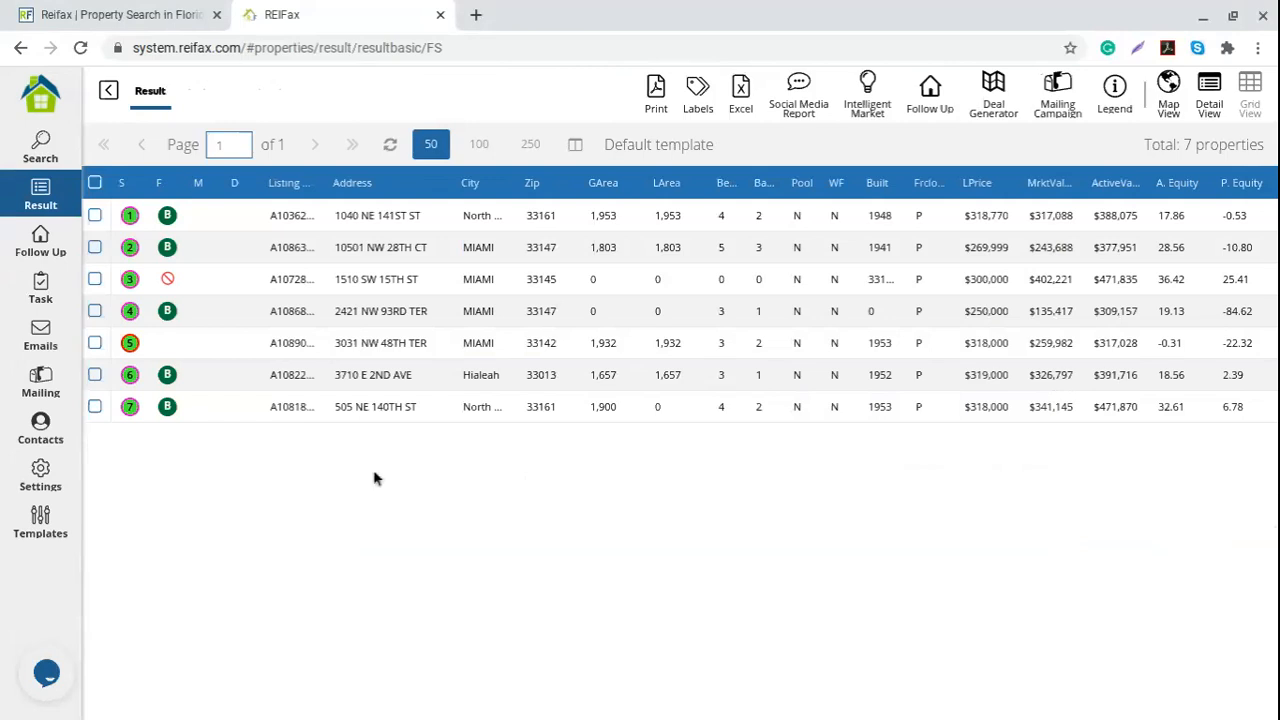
Return to the followed properties and look through the Send and Call options for the five selected ones
left_click(42, 250)
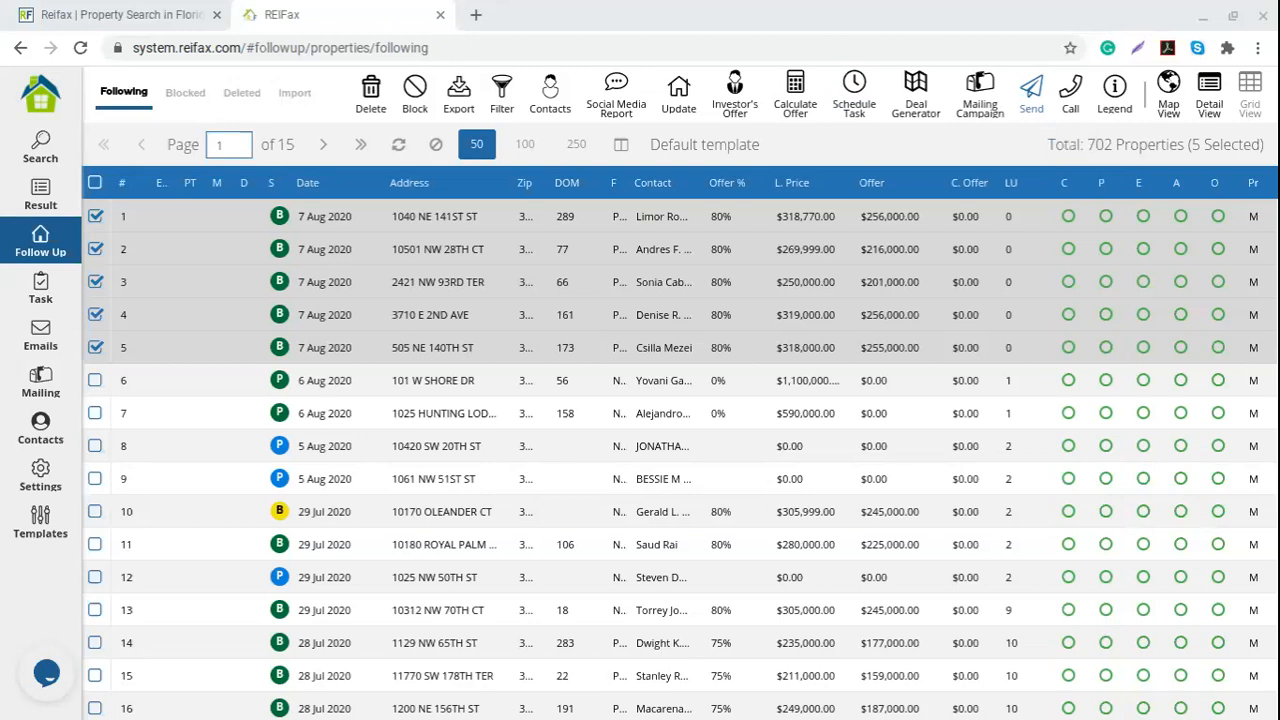
left_click(1031, 95)
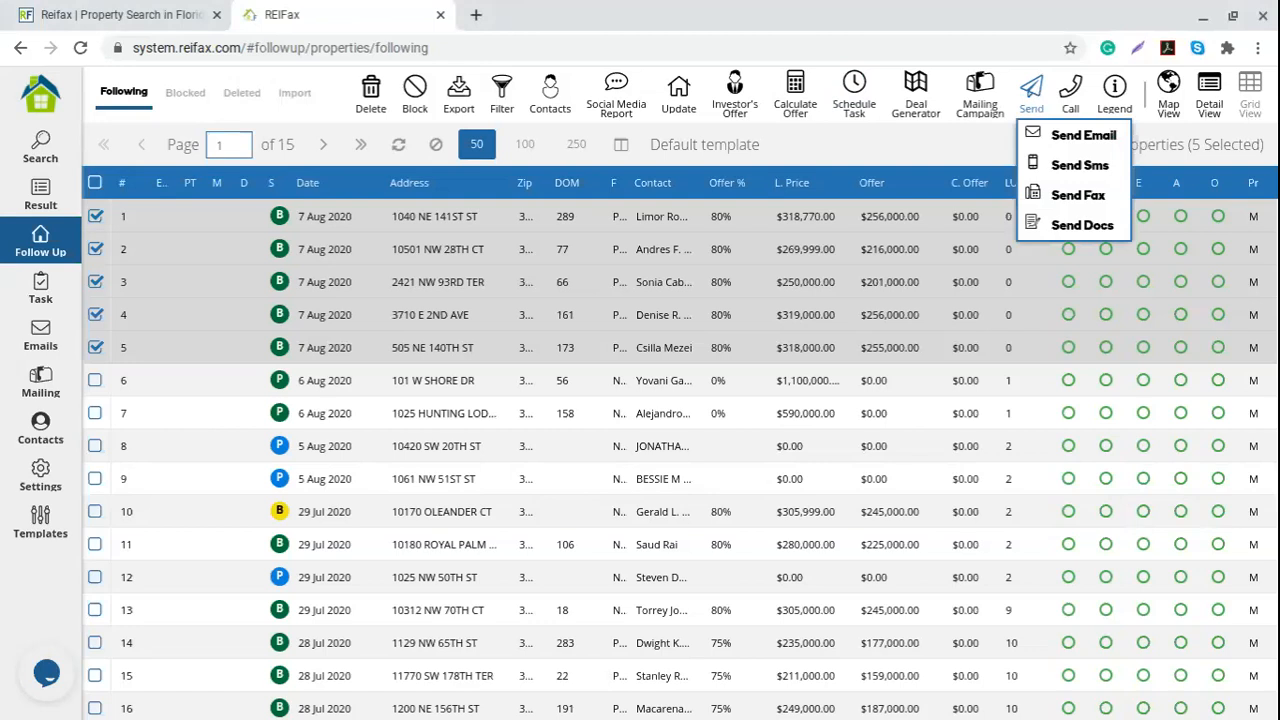
left_click(1070, 100)
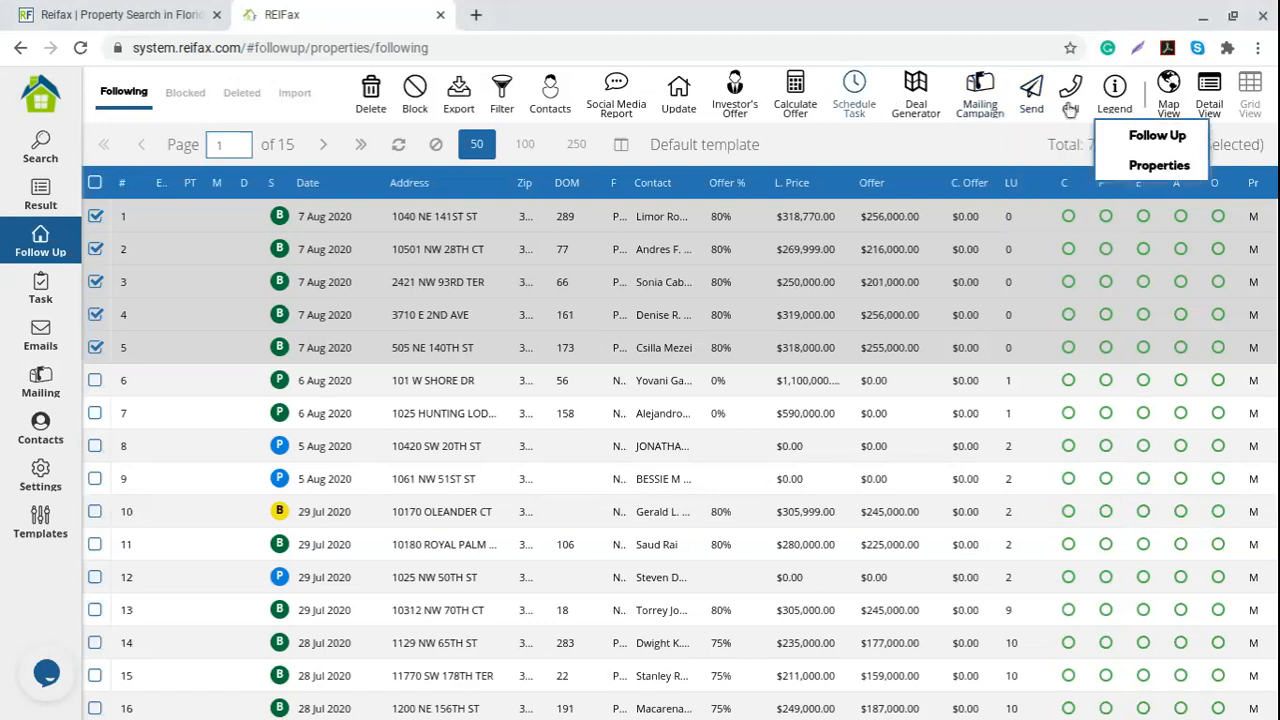
left_click(1032, 106)
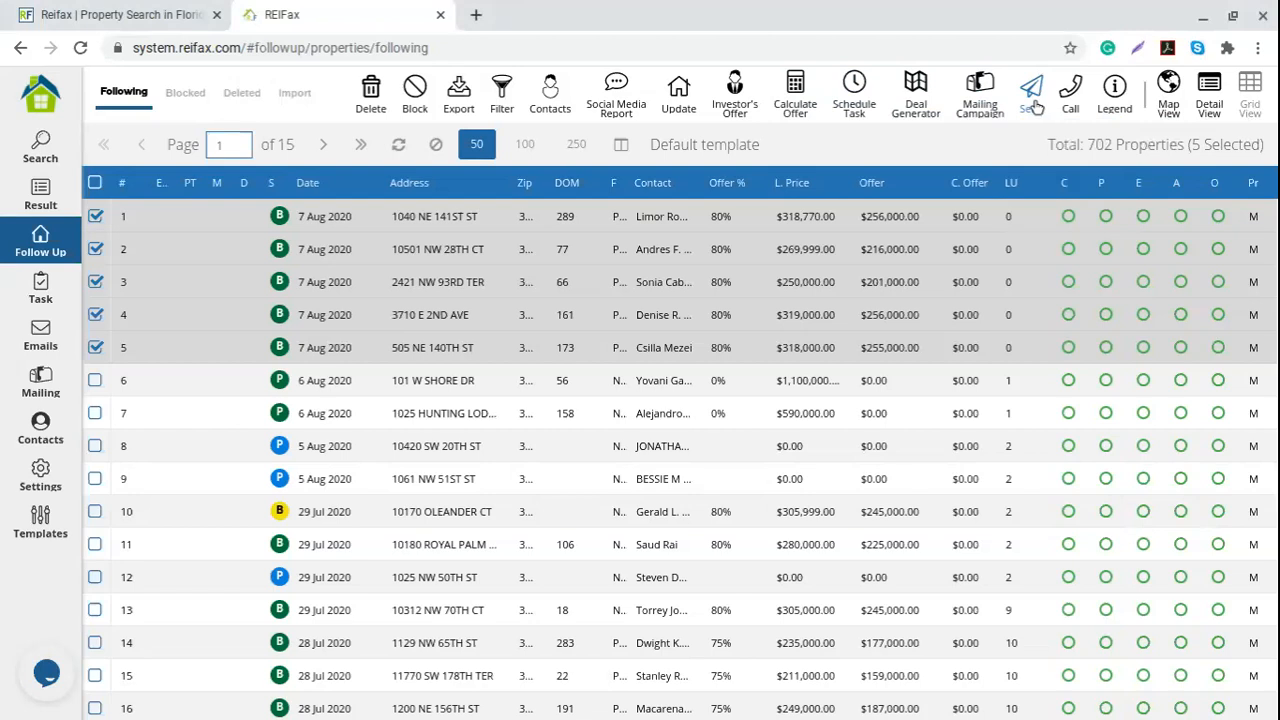
left_click(1033, 104)
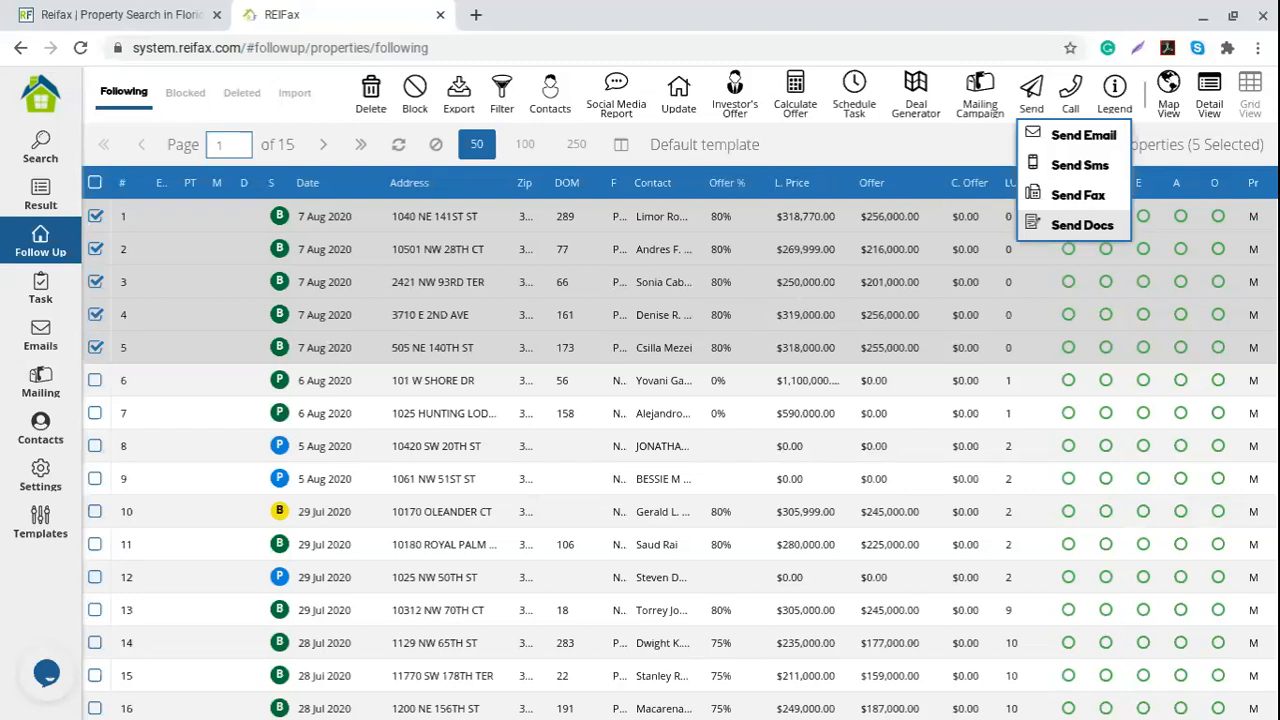
Examine the execution types and task choices for scheduling a task on the selected properties, and recheck the Send options
left_click(852, 115)
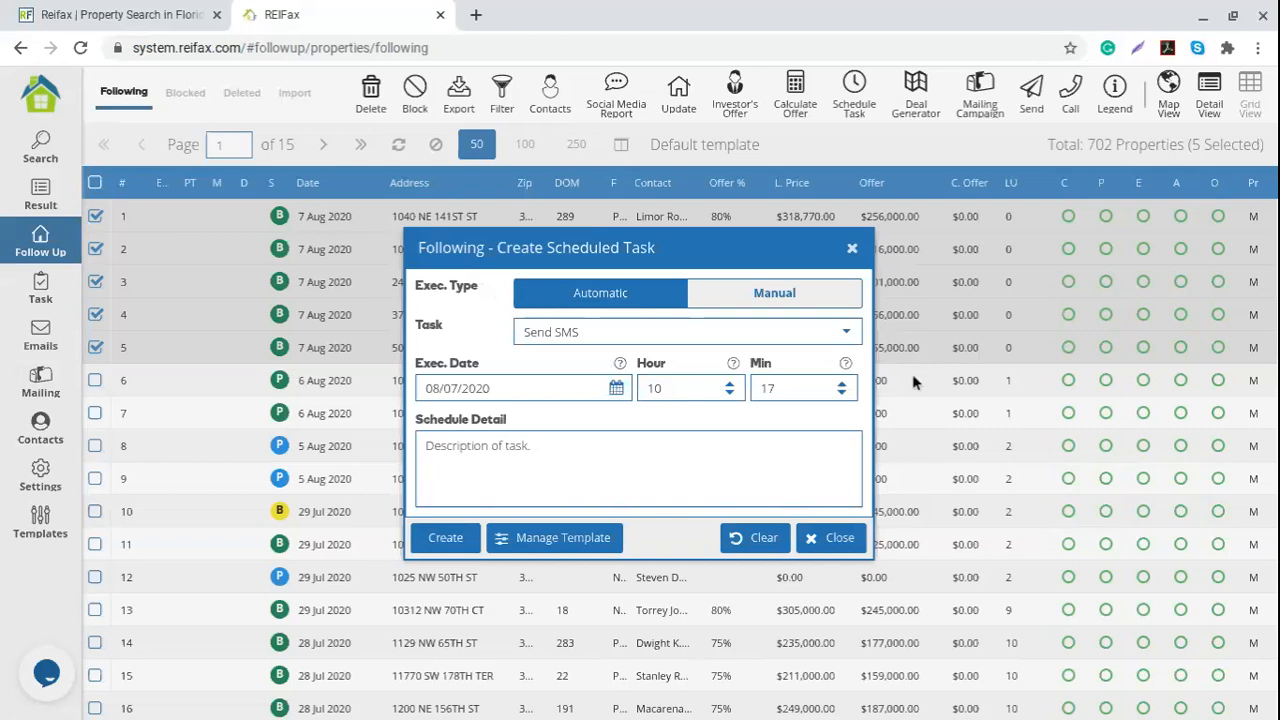
left_click(774, 296)
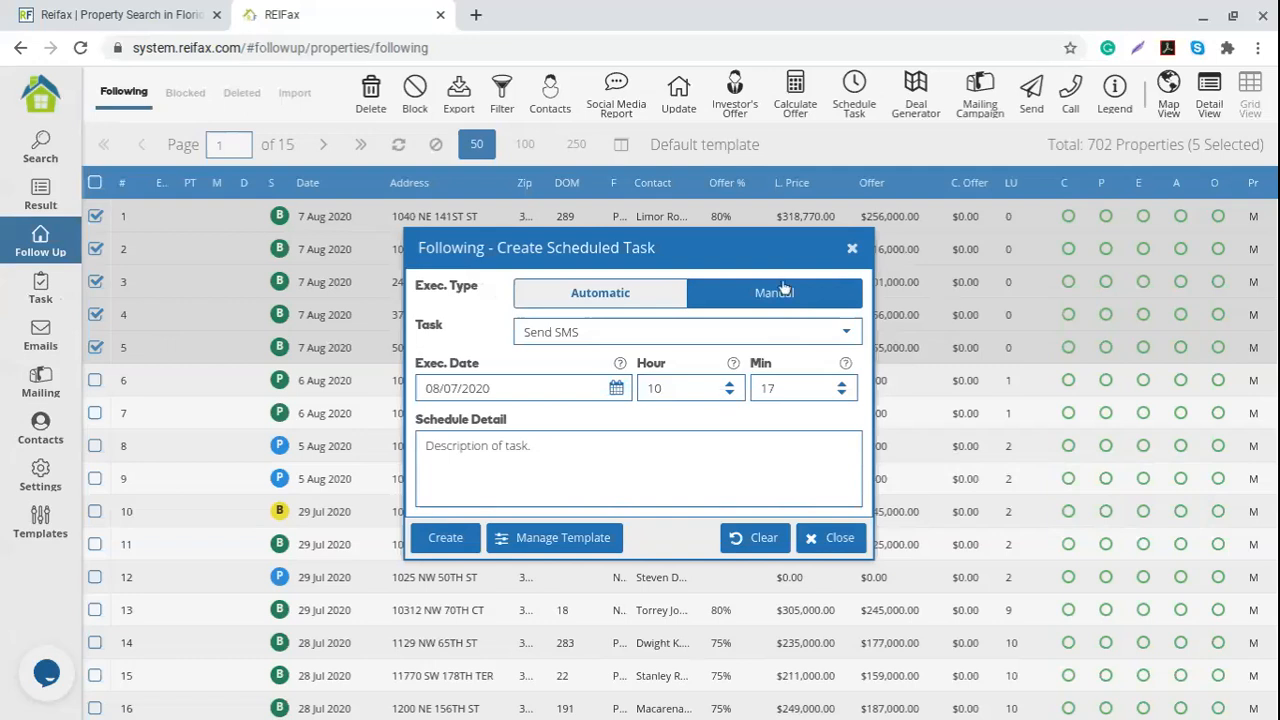
left_click(614, 294)
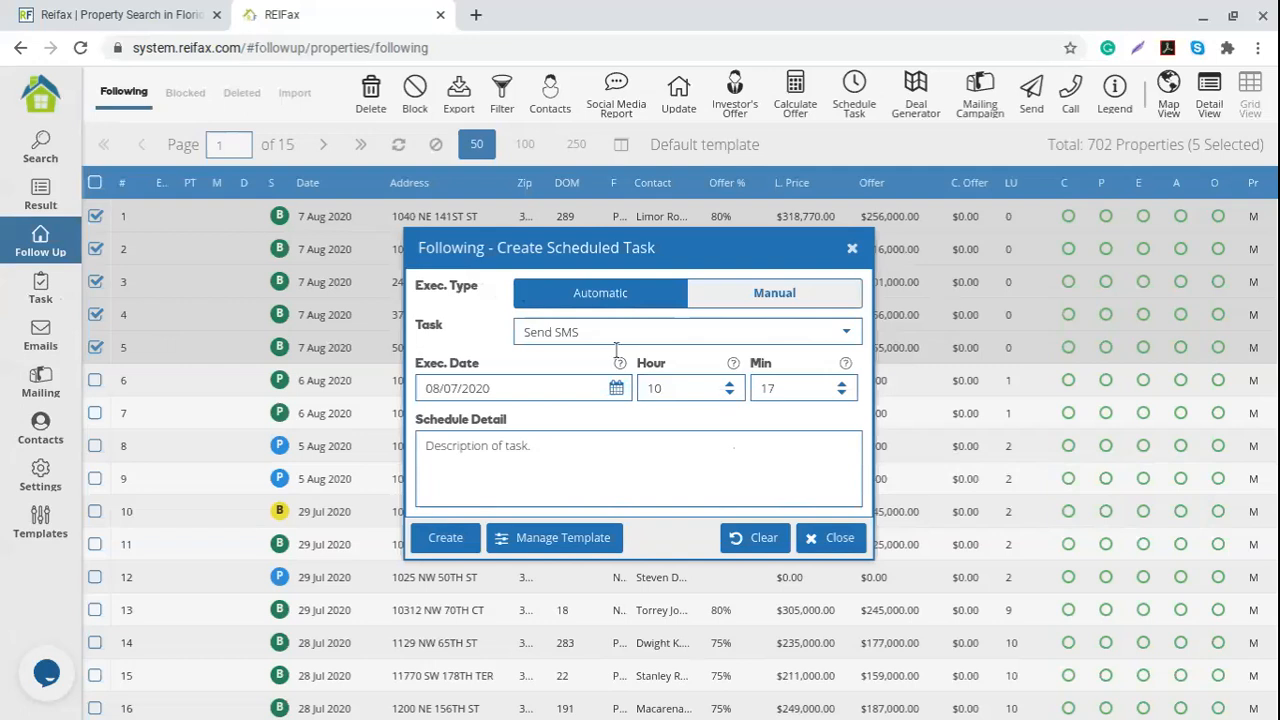
left_click(847, 336)
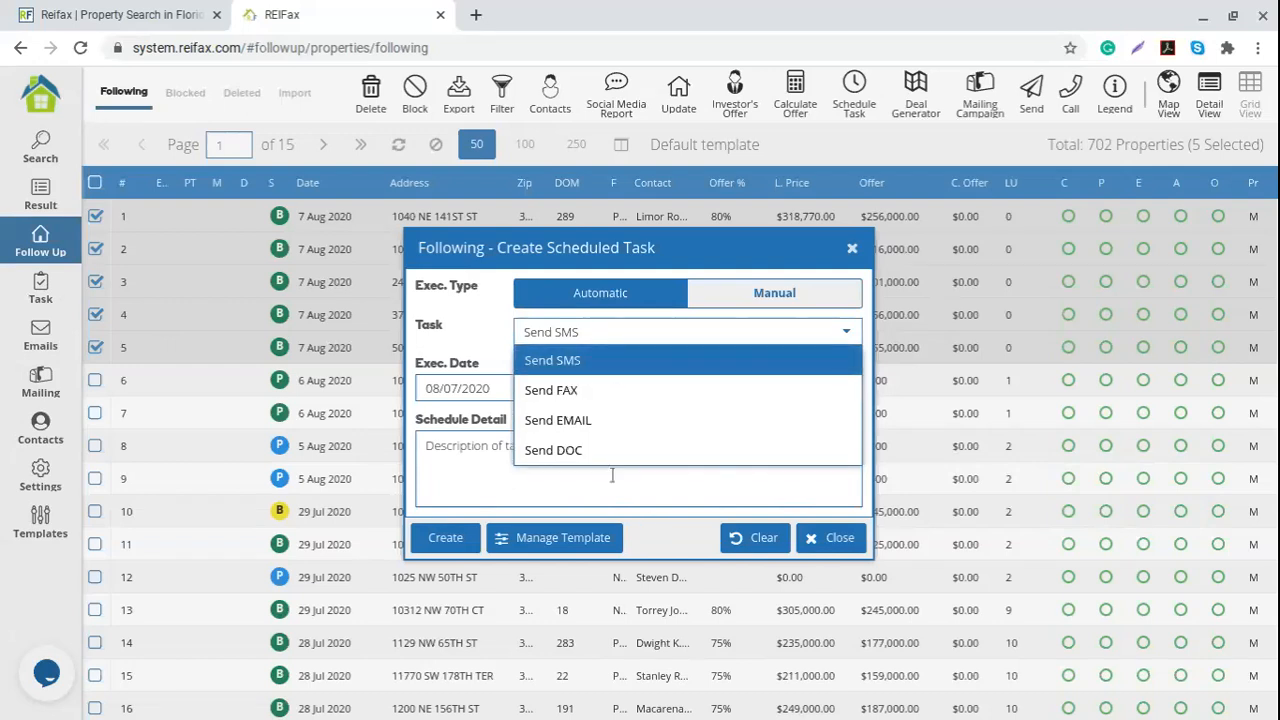
left_click(580, 452)
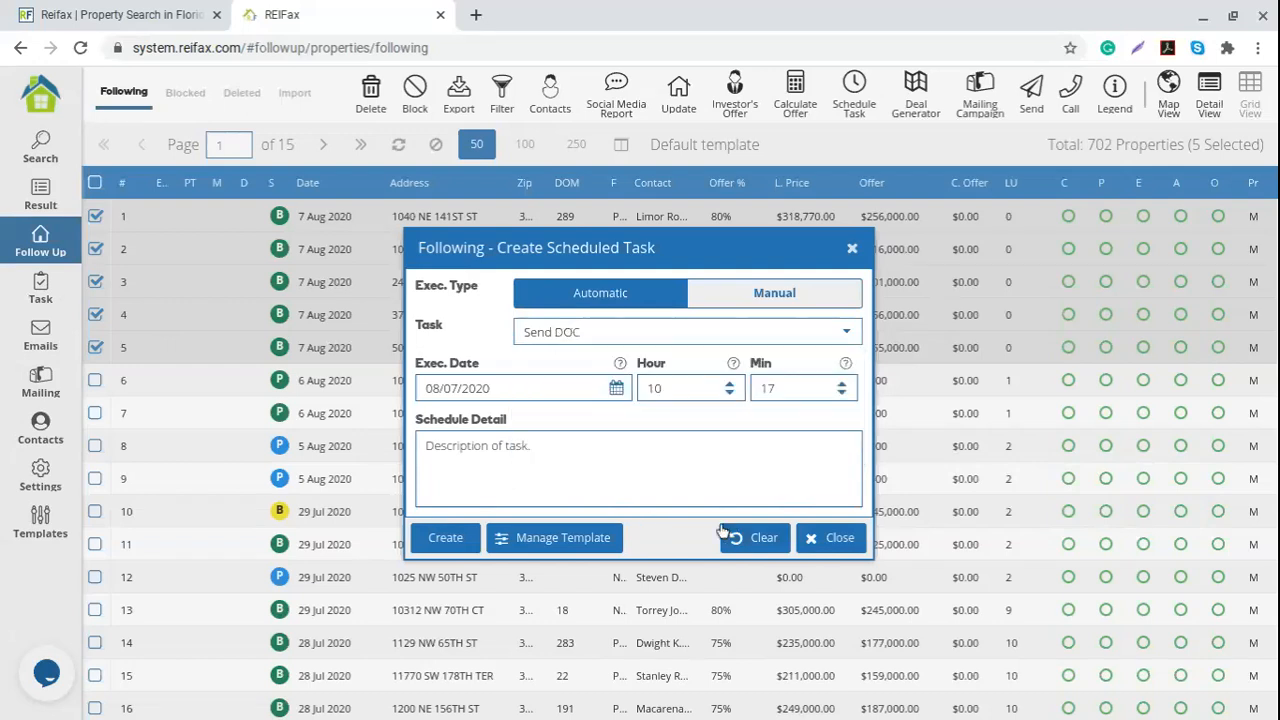
left_click(848, 336)
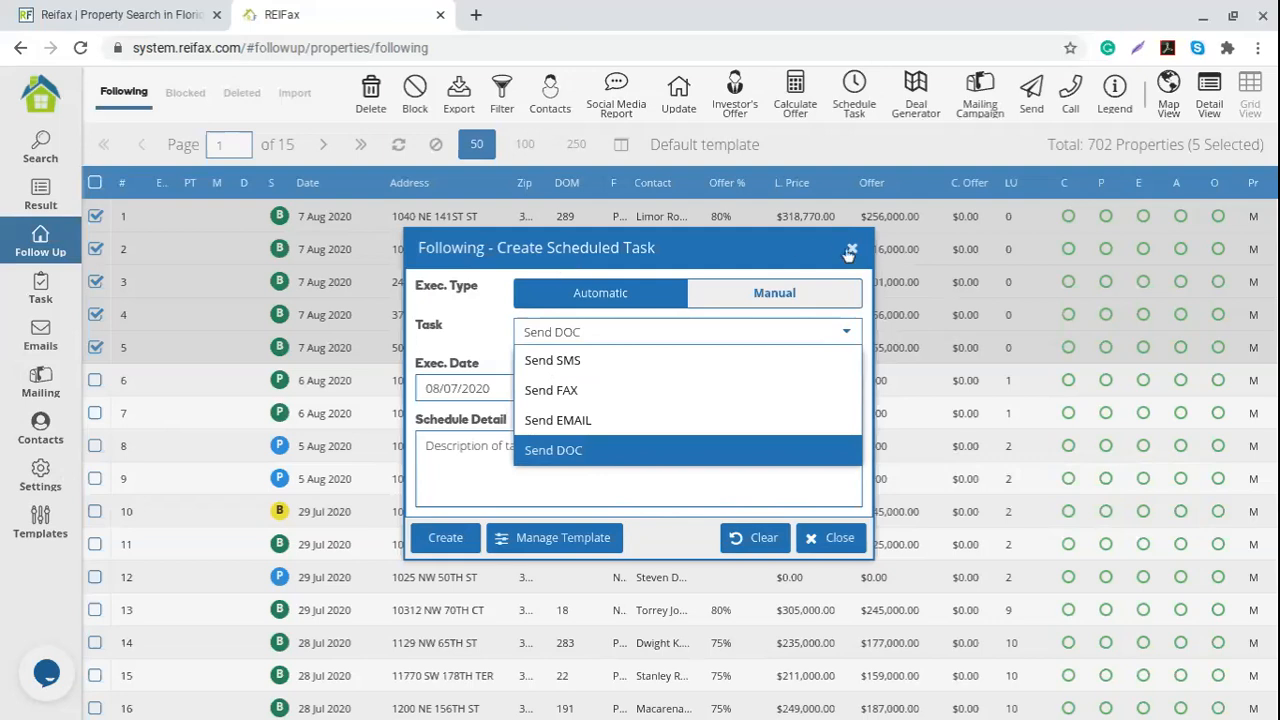
left_click(1035, 92)
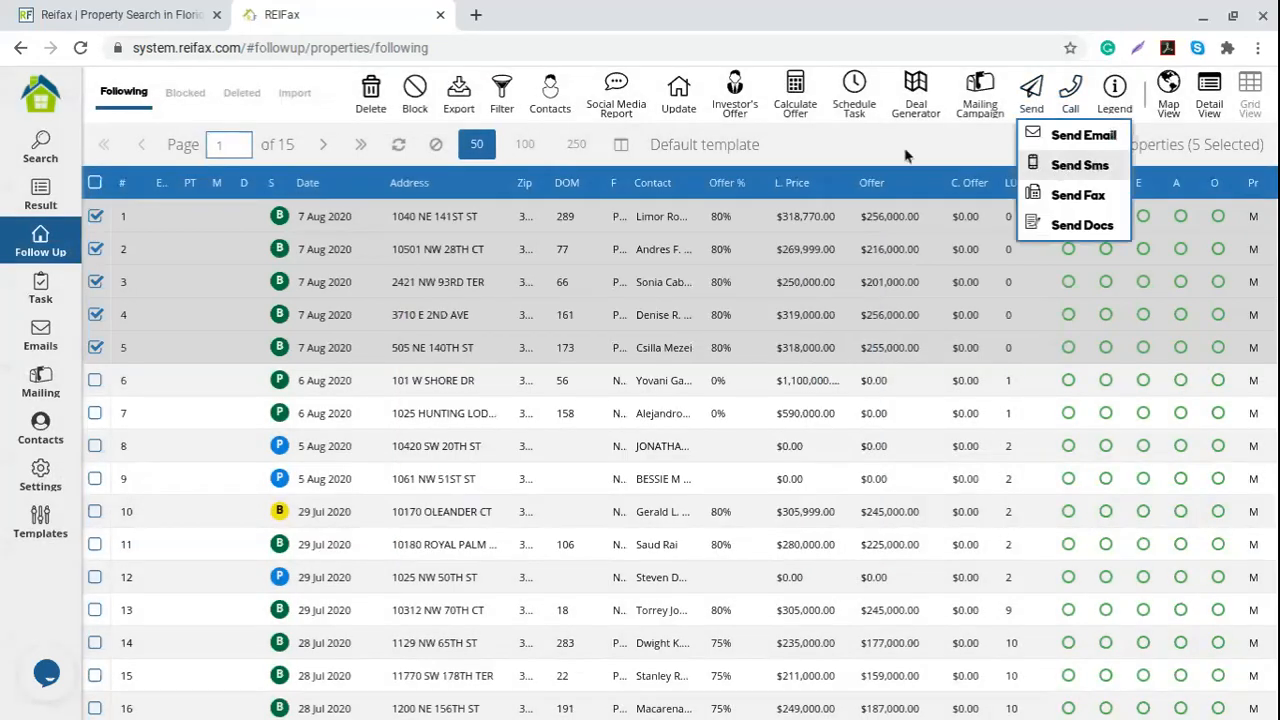
left_click(870, 146)
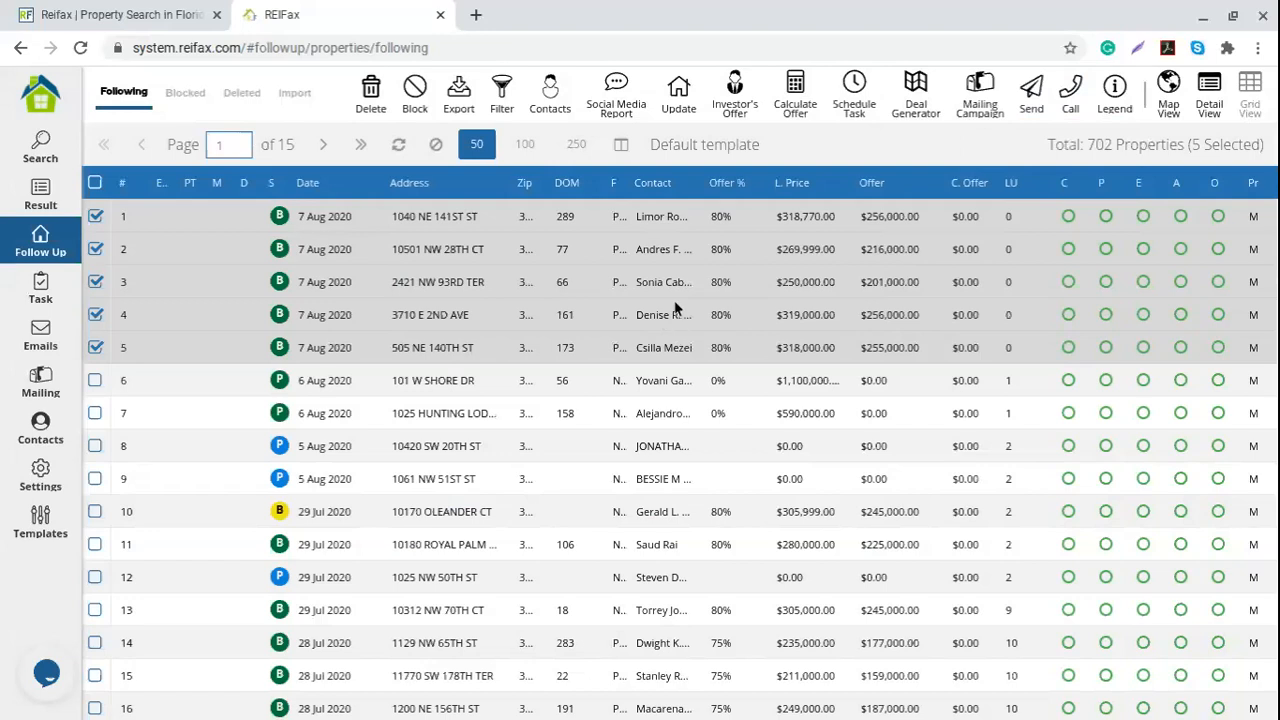
Review the e-mails and phone numbers of the agents assigned to the first and second followed properties
left_click(666, 217)
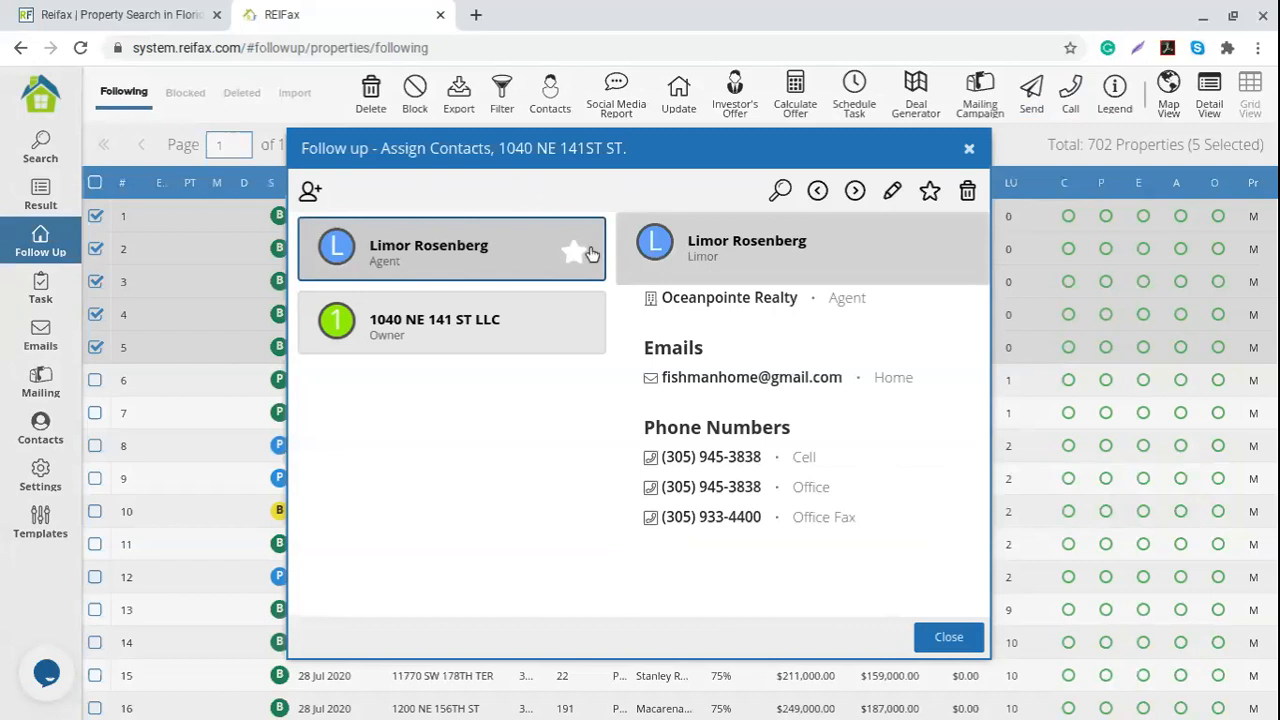
left_click_drag(663, 456, 831, 457)
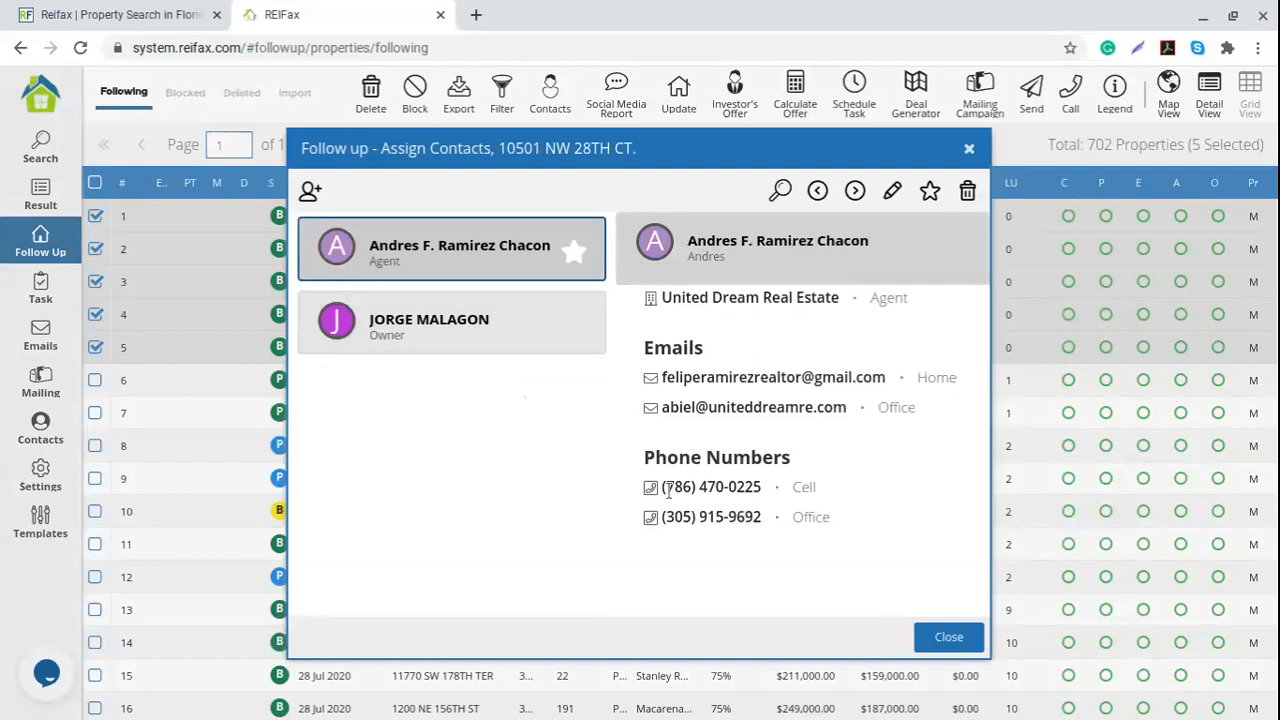
left_click_drag(668, 488, 830, 476)
left_click_drag(662, 372, 852, 418)
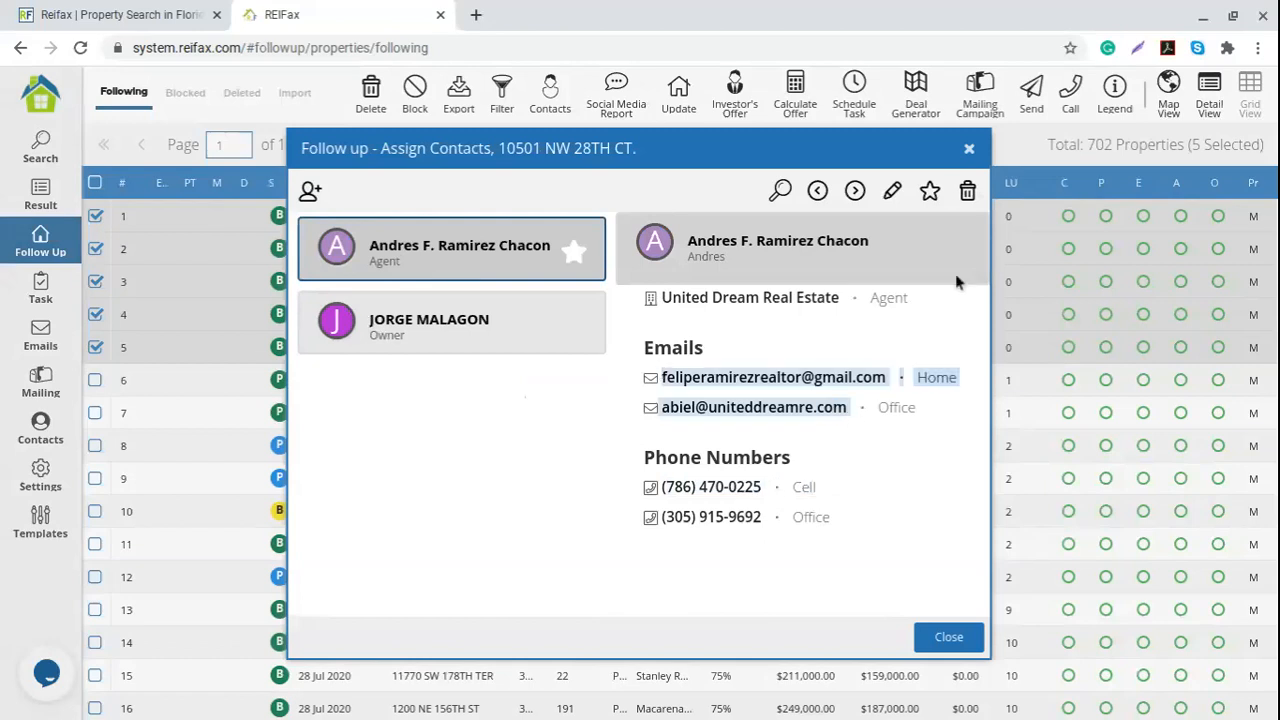
left_click(968, 148)
Review the cell numbers of the agent assigned to the third followed property and check the contact's edit option
left_click(656, 285)
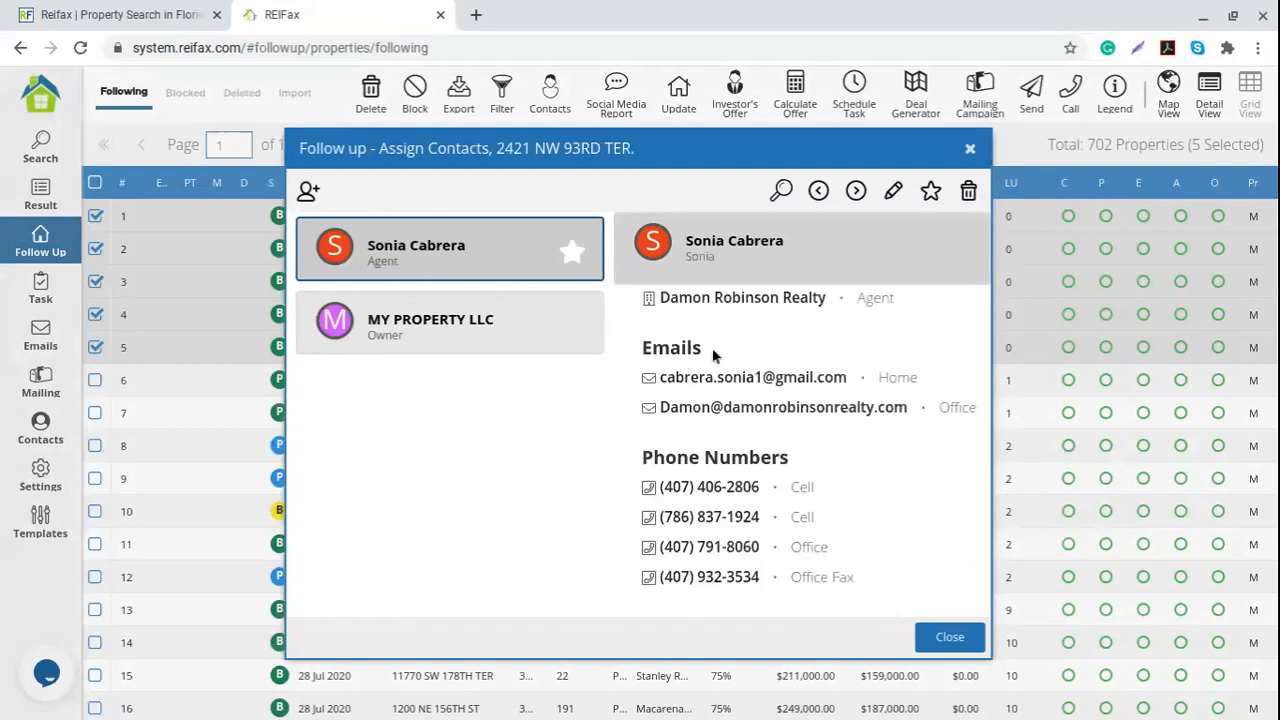
left_click_drag(676, 488, 864, 552)
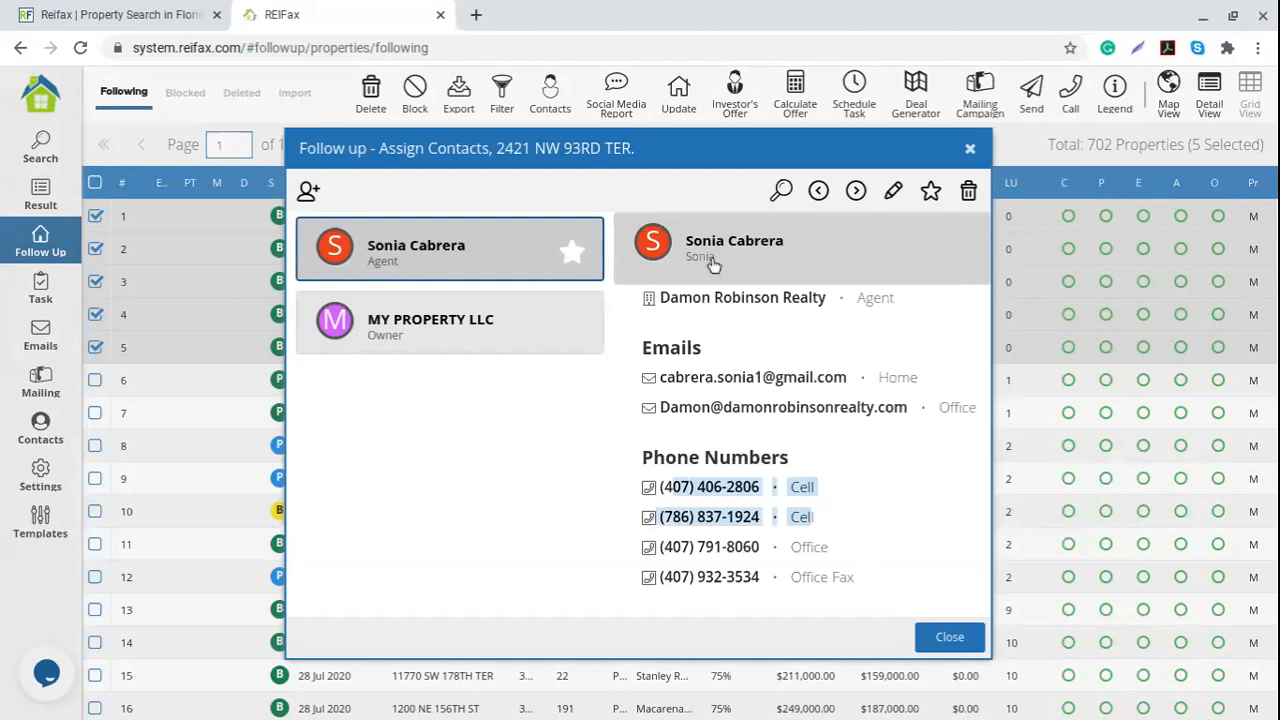
left_click(738, 537)
left_click_drag(662, 487, 822, 484)
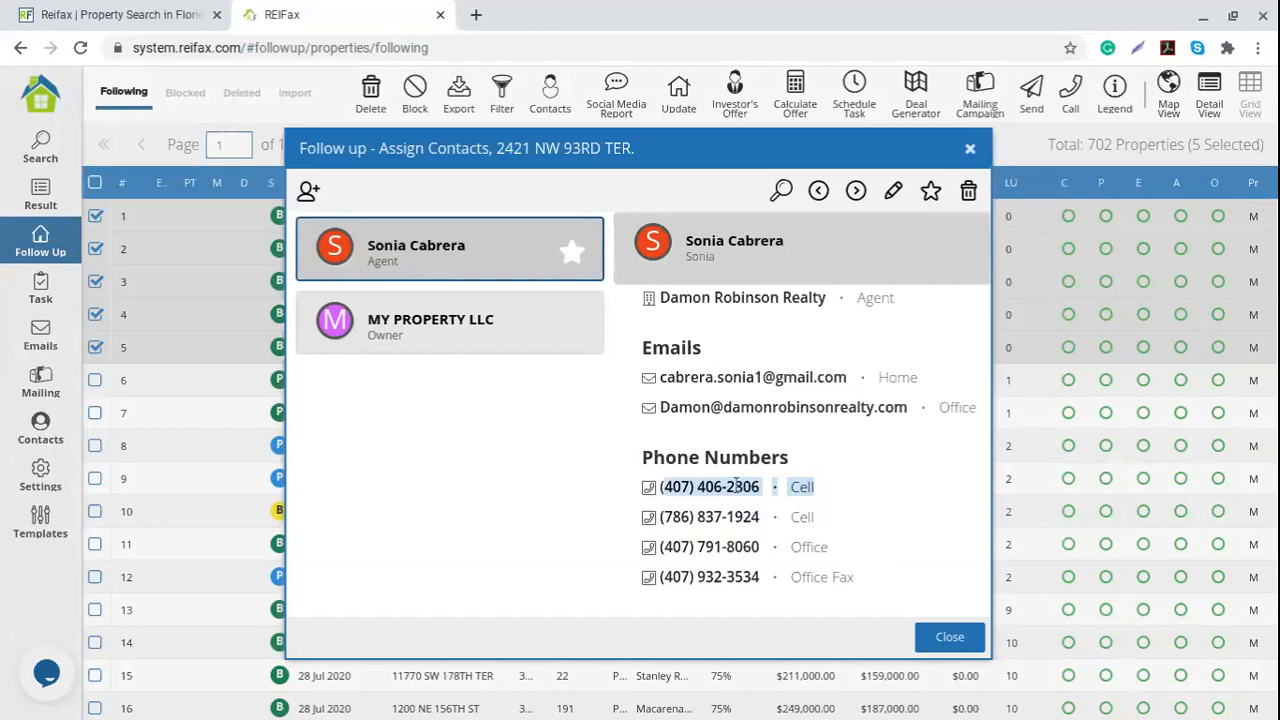
left_click(709, 514)
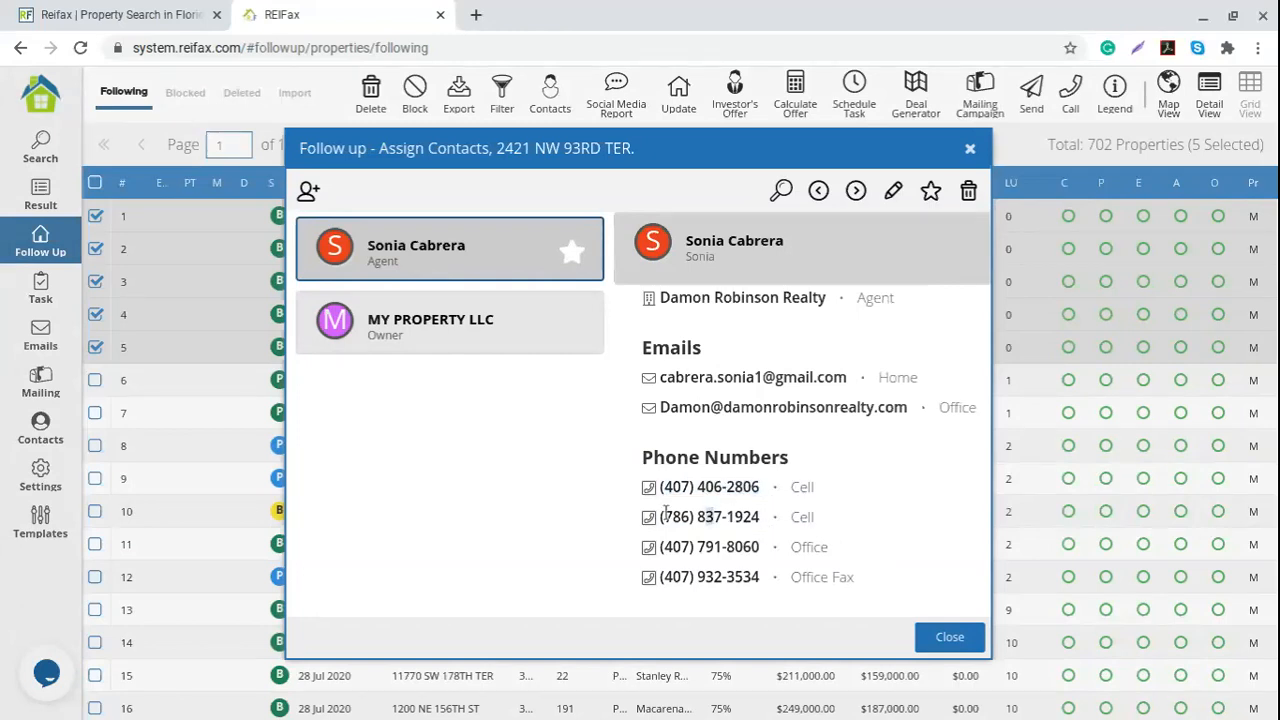
left_click_drag(664, 513, 820, 518)
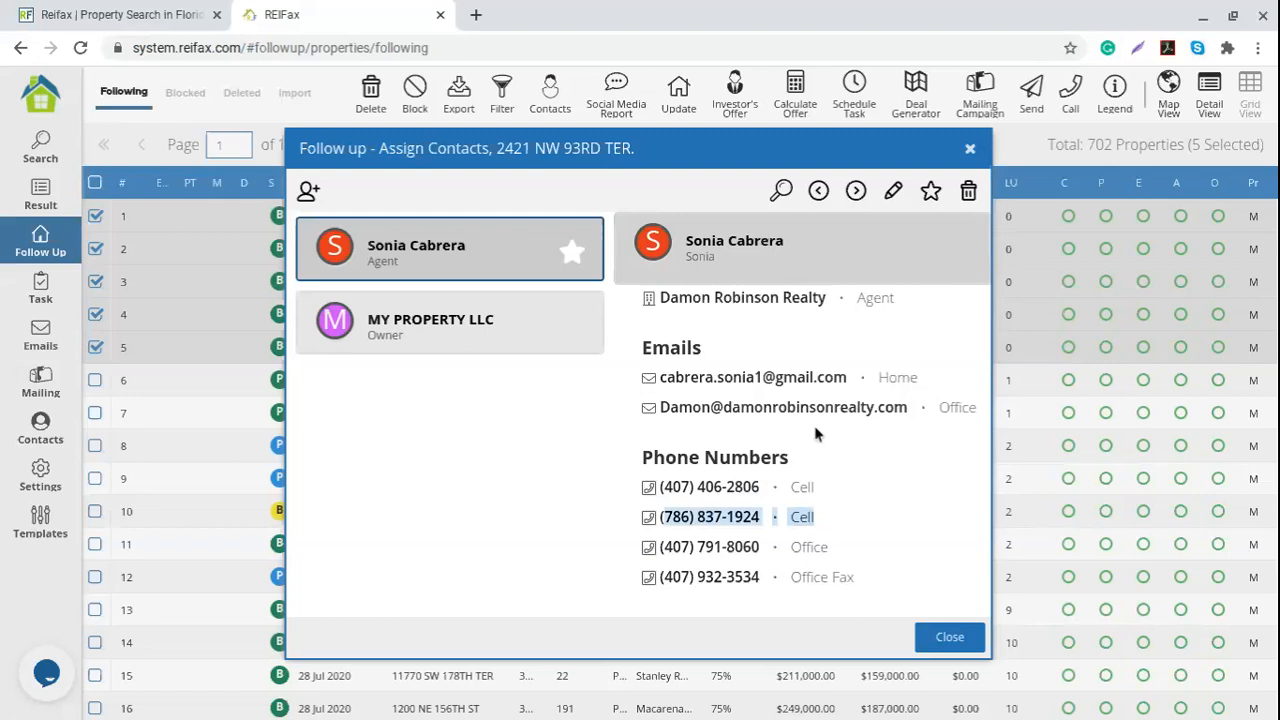
left_click(893, 192)
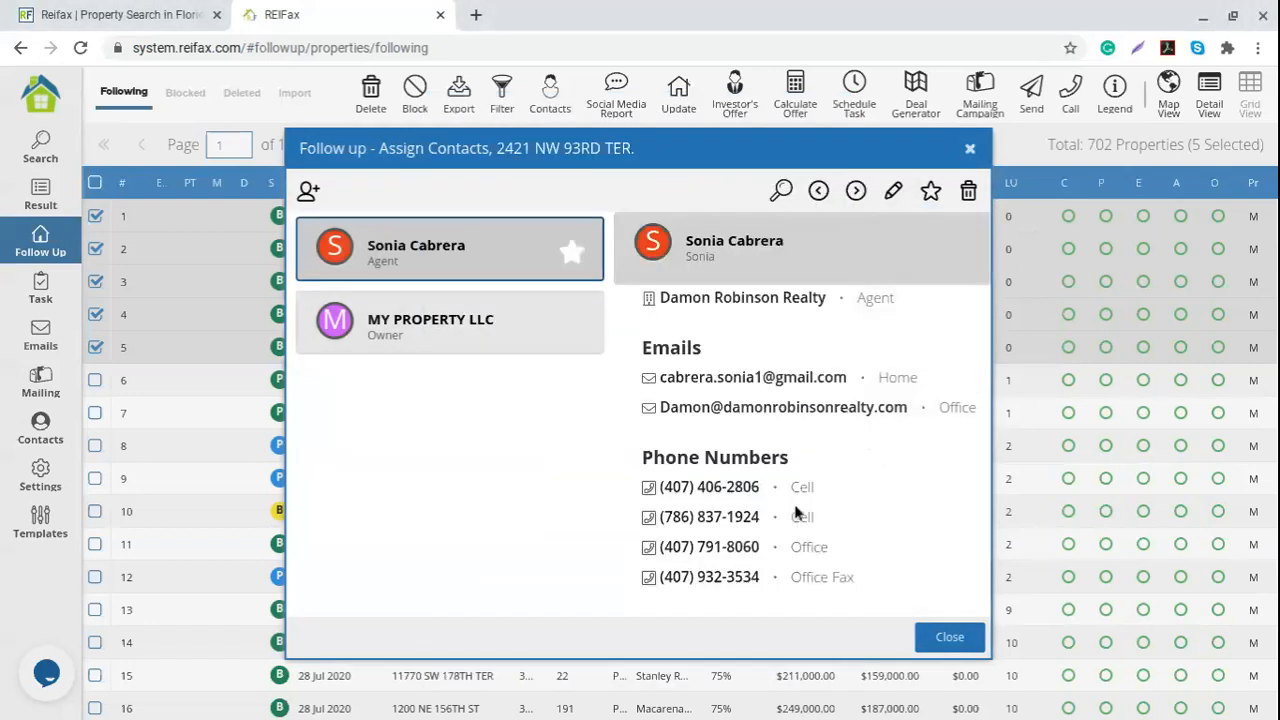
left_click_drag(762, 517, 657, 517)
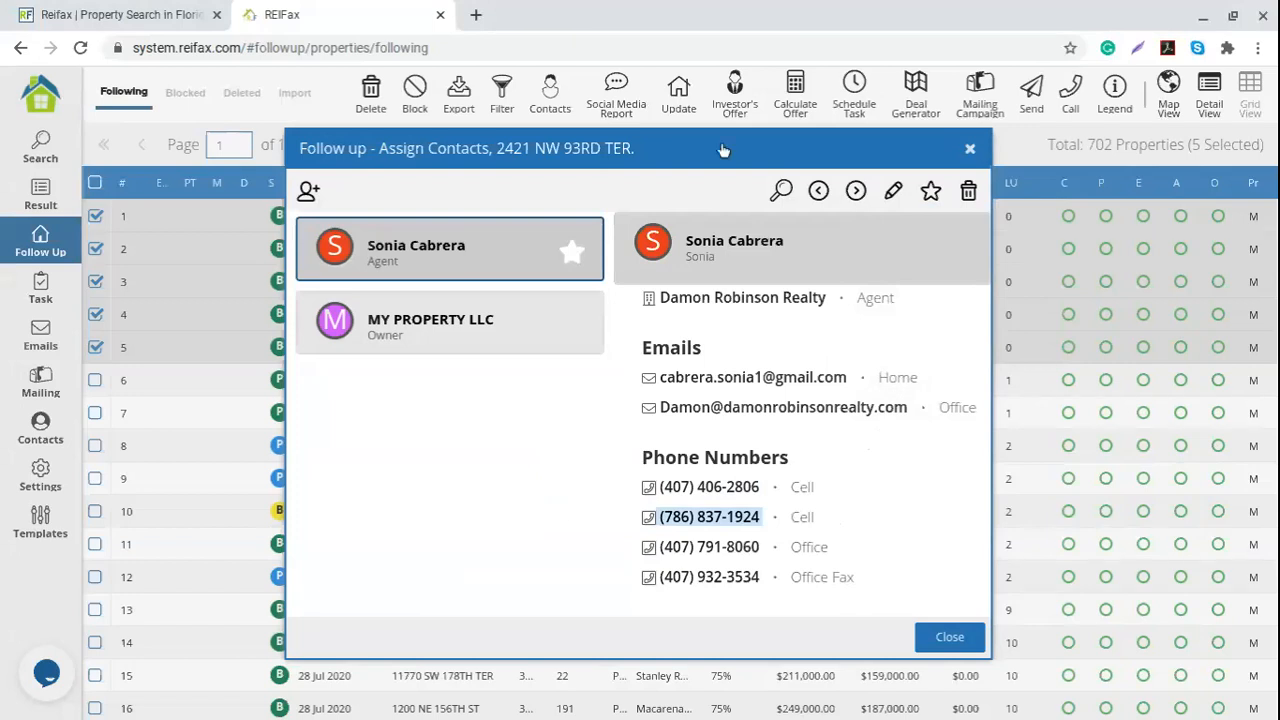
key("Escape")
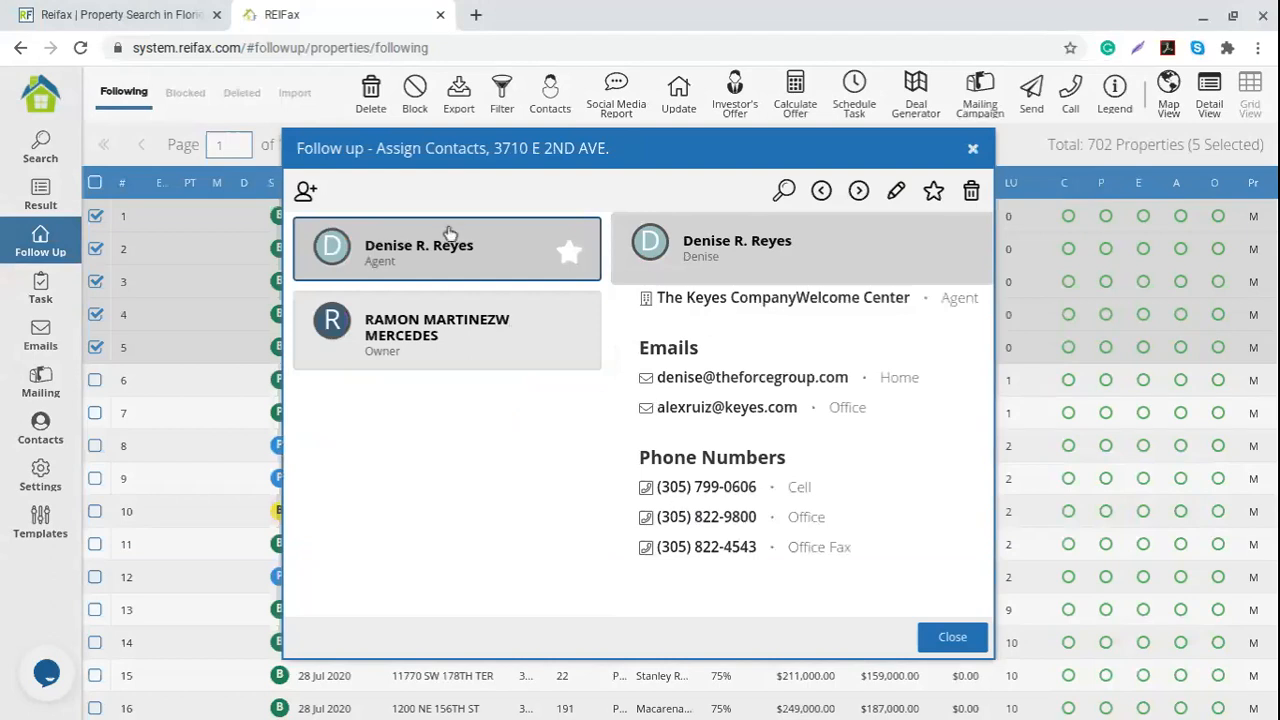
Review the contact details of the agents assigned to the fourth and fifth followed properties
left_click_drag(658, 487, 826, 518)
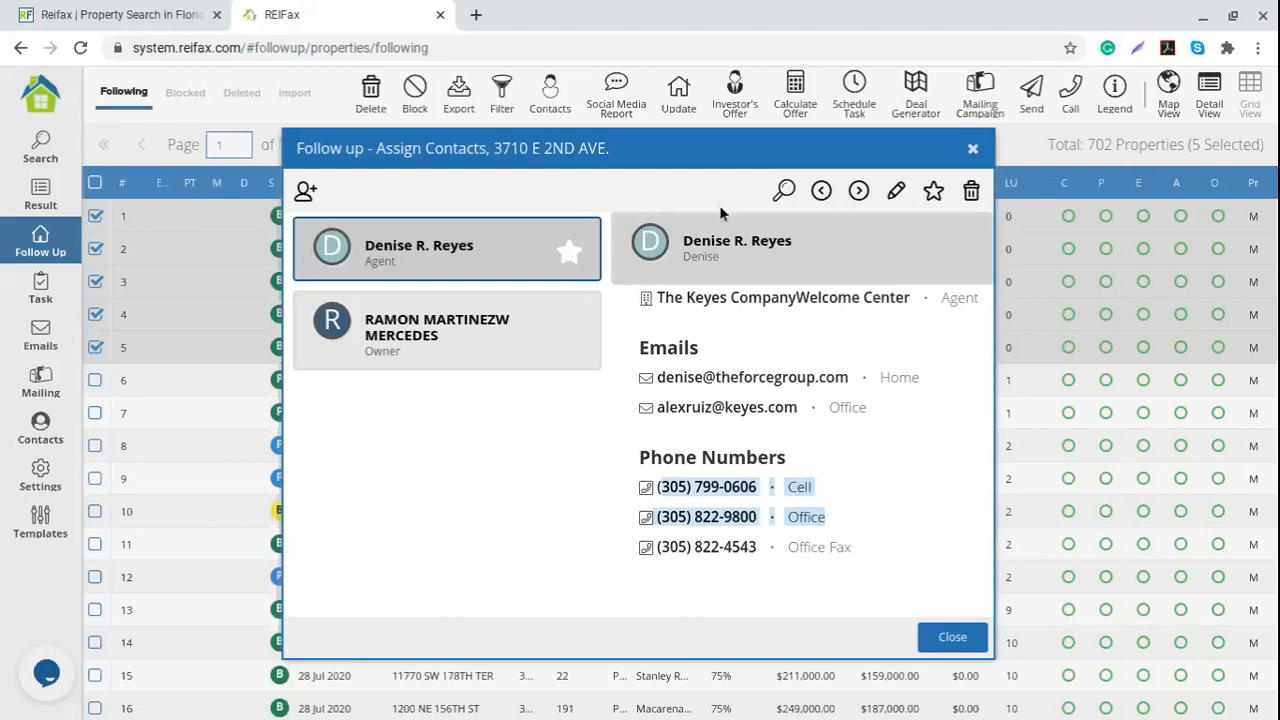
left_click(972, 148)
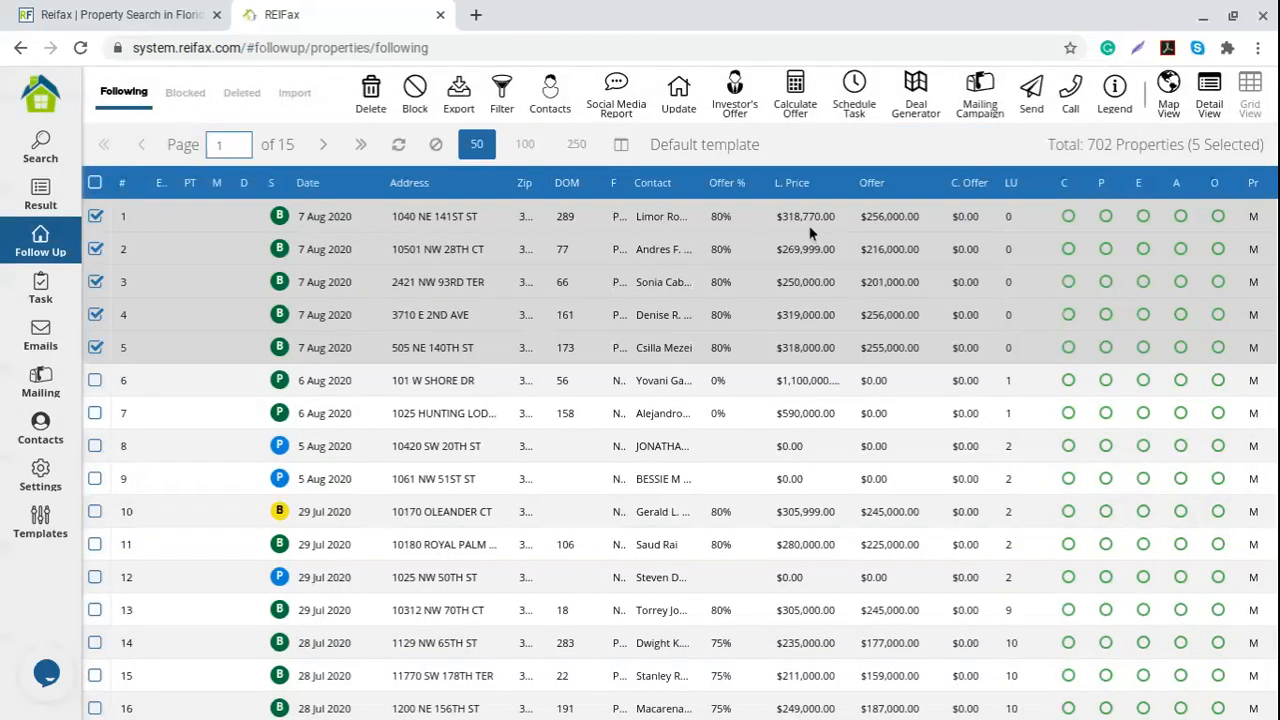
left_click(669, 342)
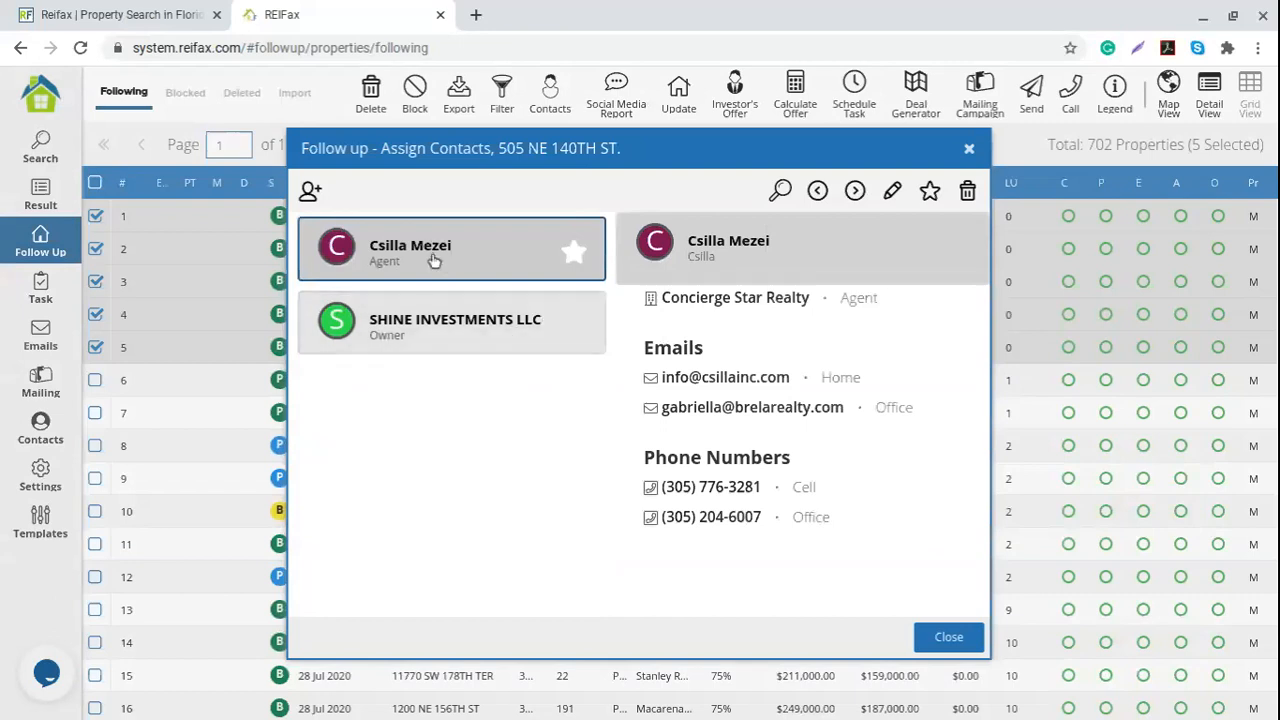
left_click_drag(666, 487, 891, 491)
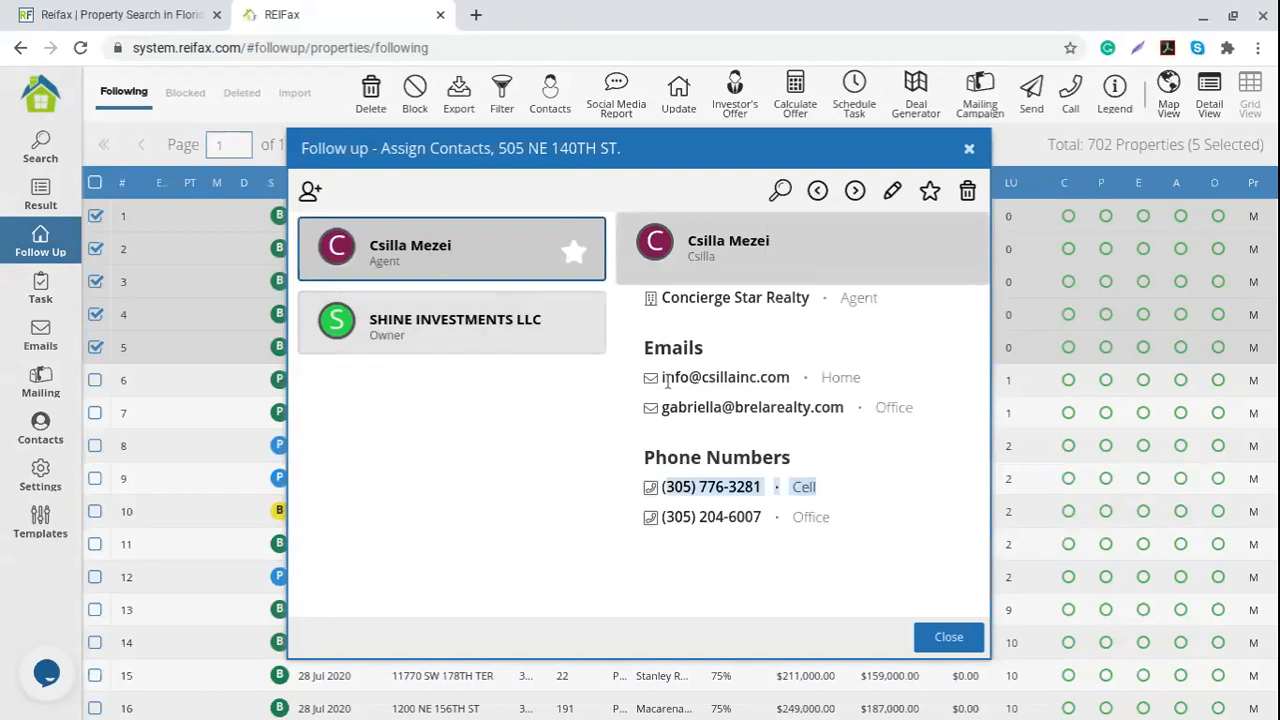
left_click_drag(666, 378, 866, 423)
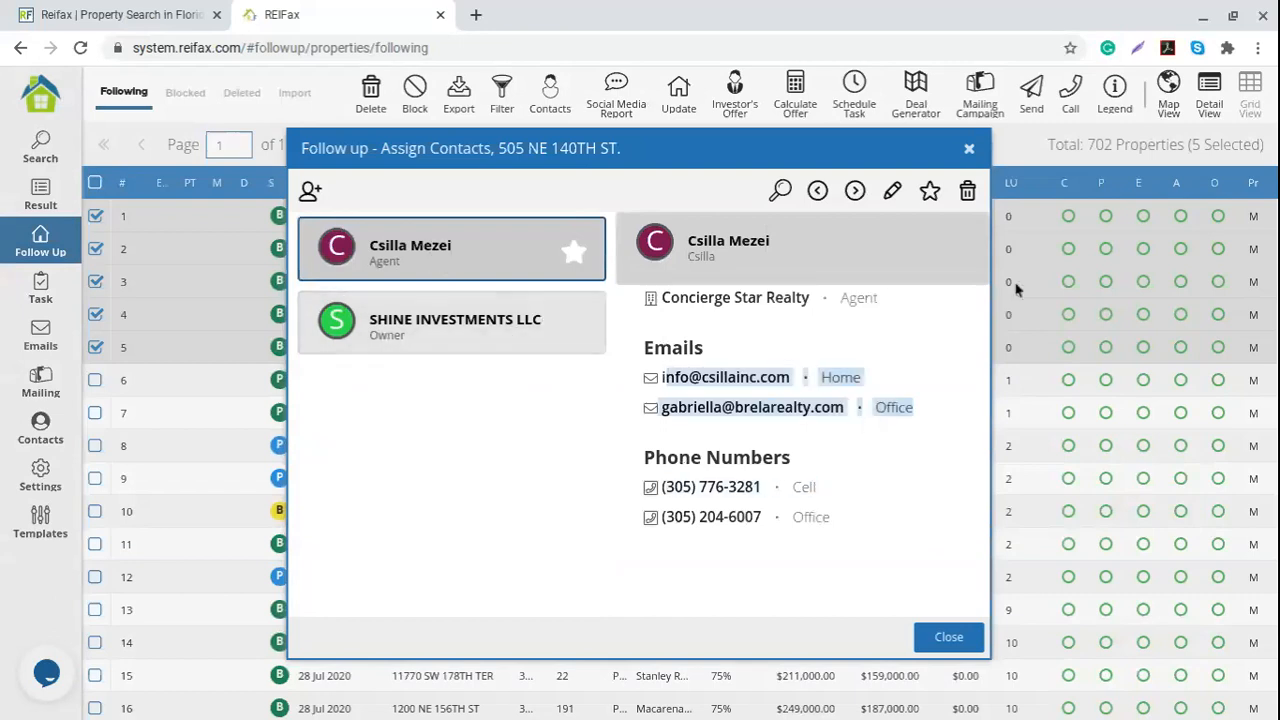
left_click(969, 148)
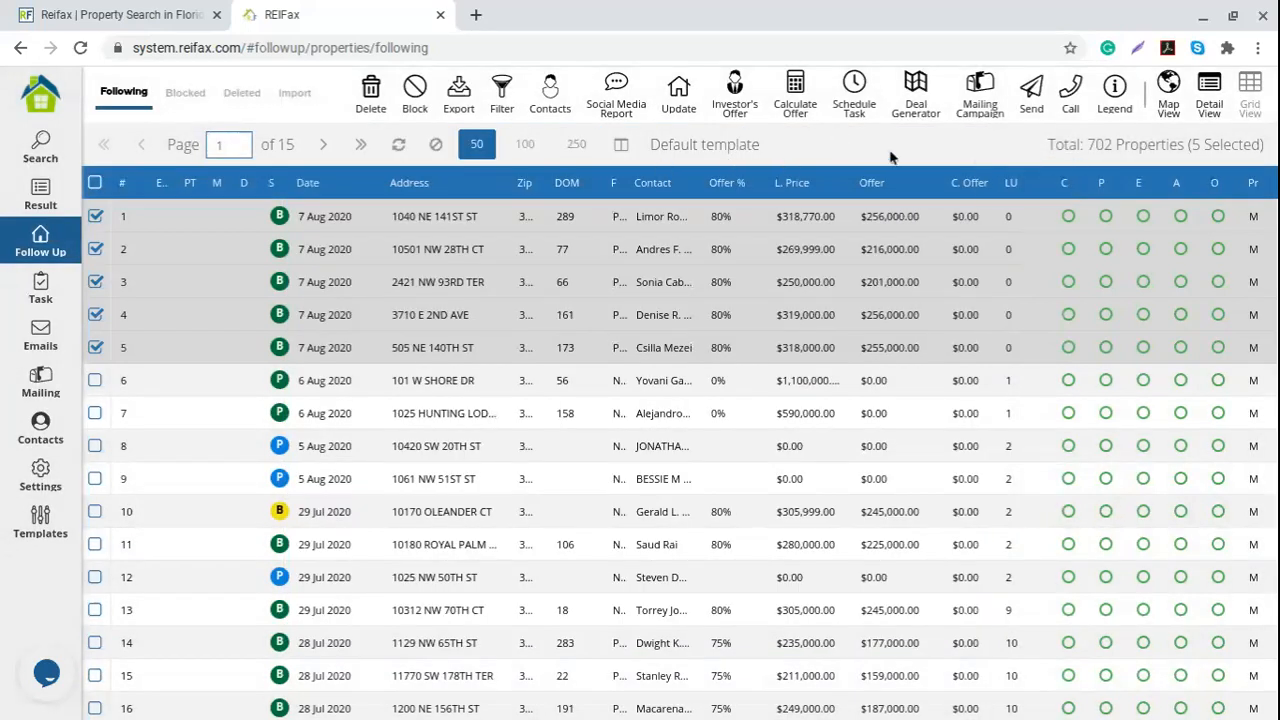
Set up an automatic Send DOC scheduled task for the five selected properties with execution date 08/10/2020
left_click(853, 98)
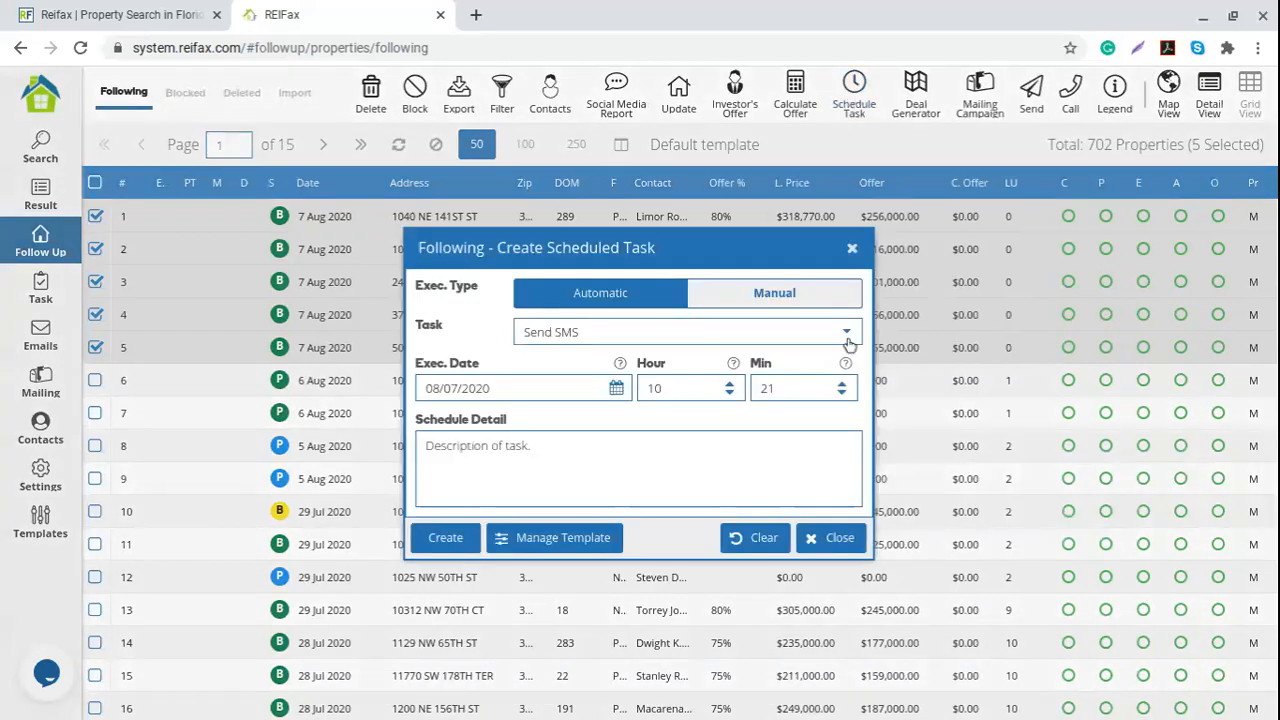
left_click(770, 337)
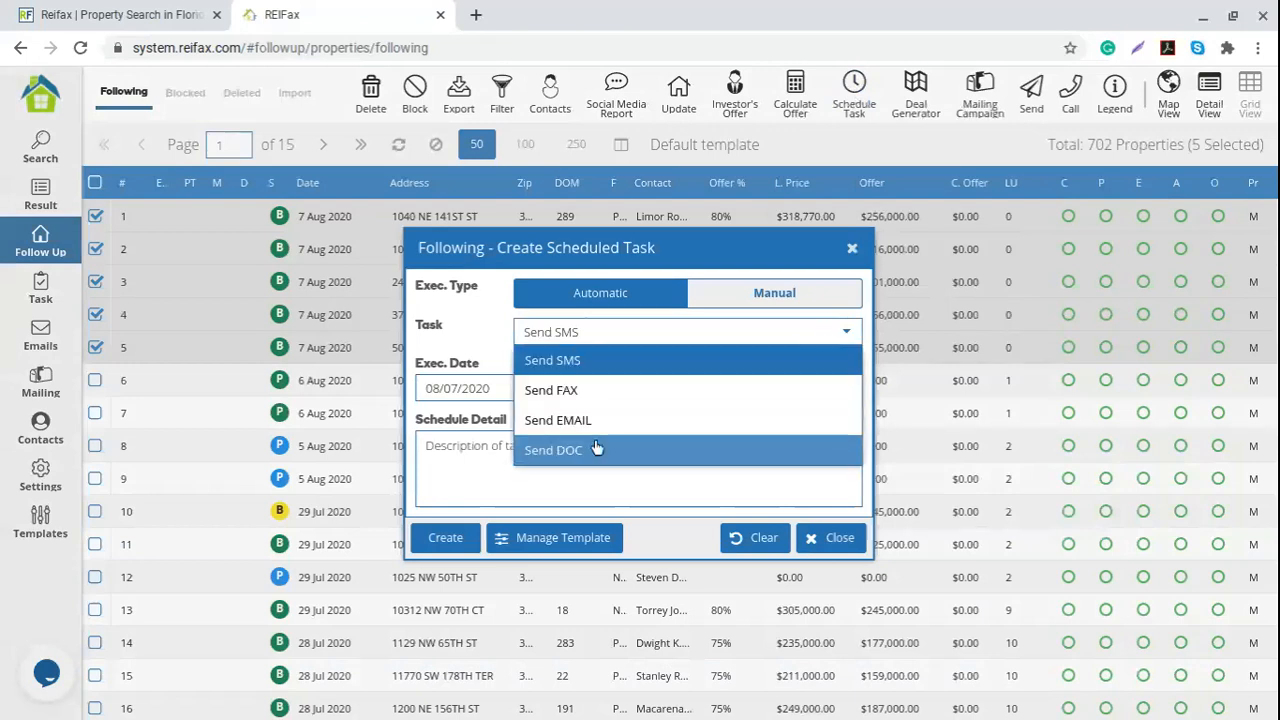
left_click(590, 449)
left_click(616, 390)
left_click(481, 560)
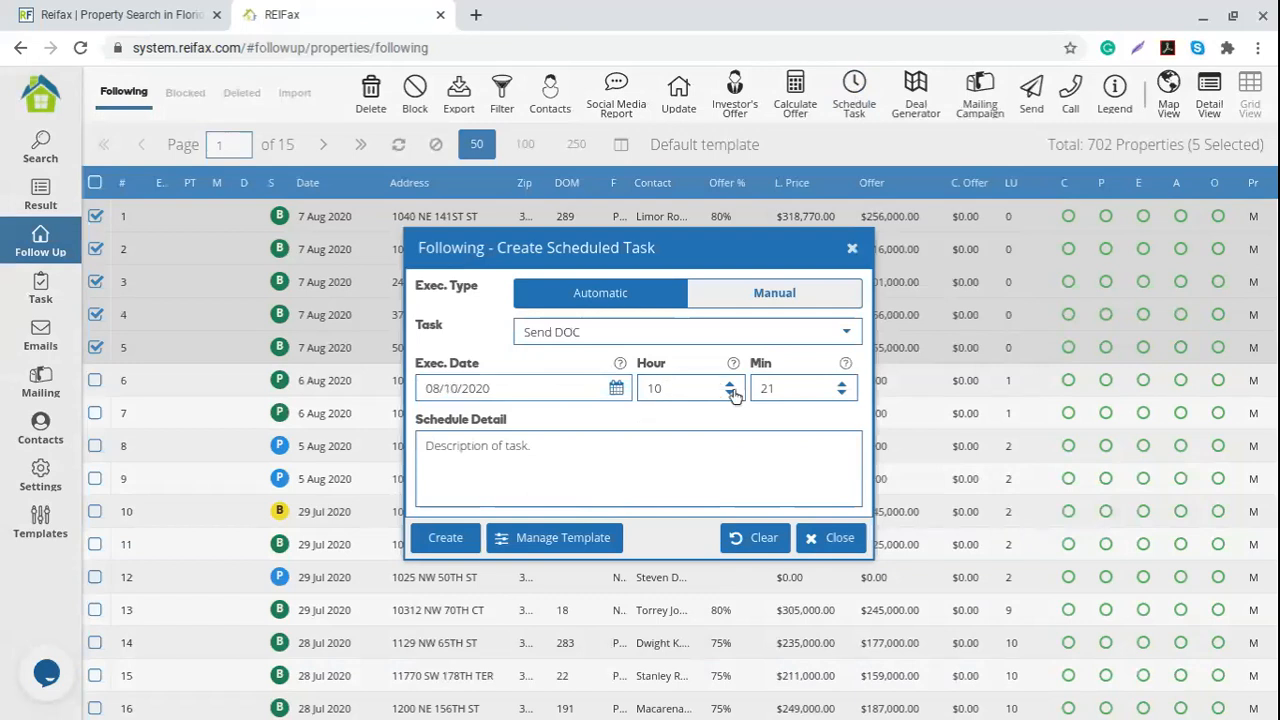
Set the scheduled task's minutes to 0 and enter "1st offer" as its schedule detail
left_click_drag(816, 386, 729, 386)
type("0")
left_click(558, 463)
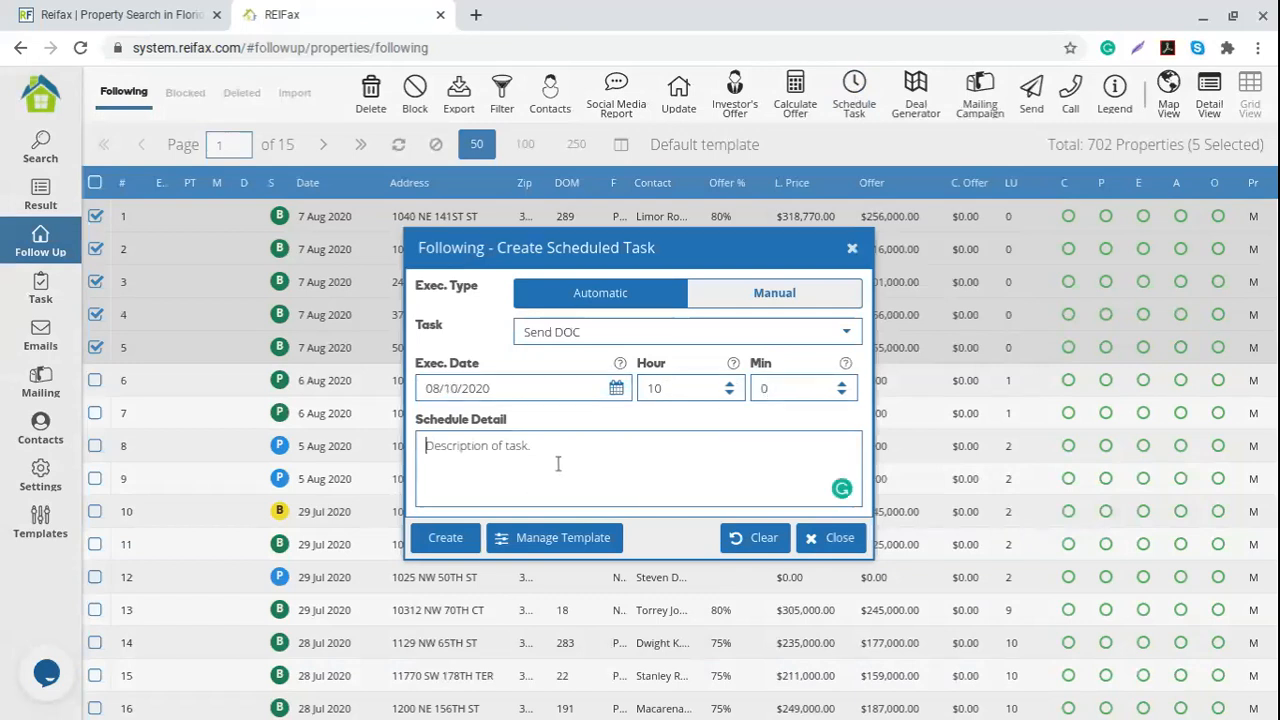
type("1st offer")
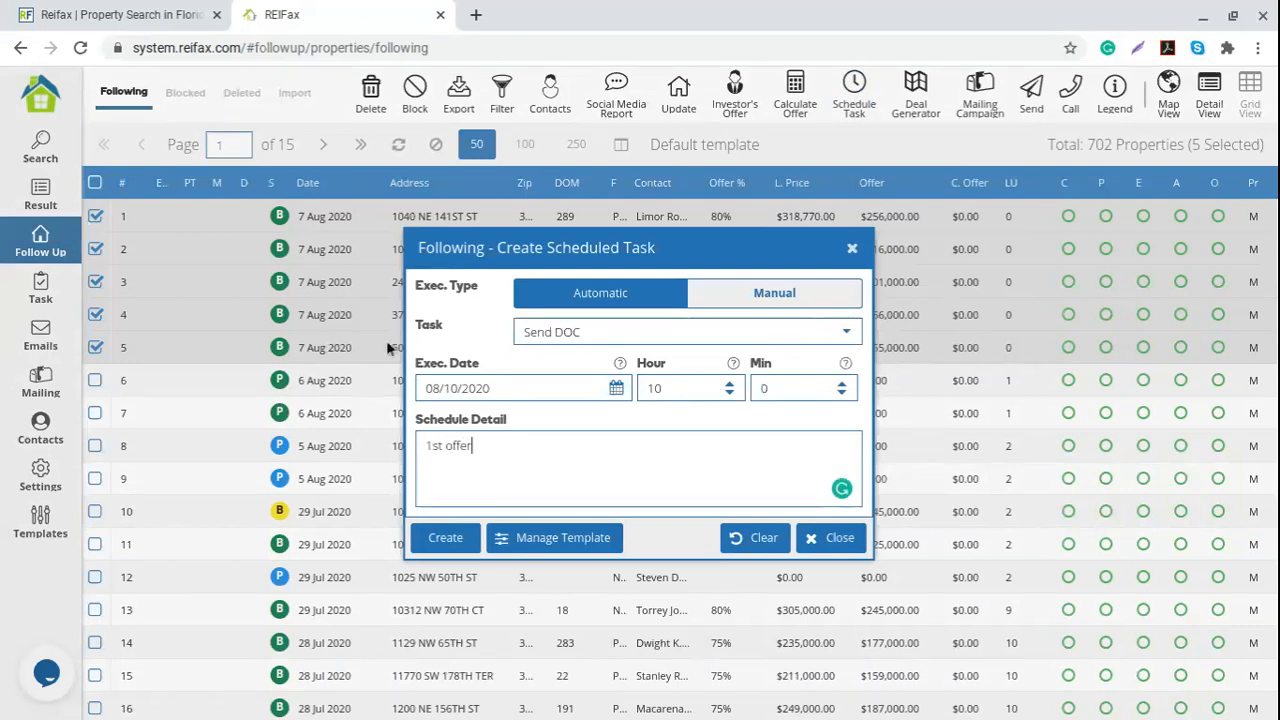
Create the "1st offer" scheduled task and choose MP HOMEOWNER DREIA 2019.6 as the document to send
key("ctrl+a")
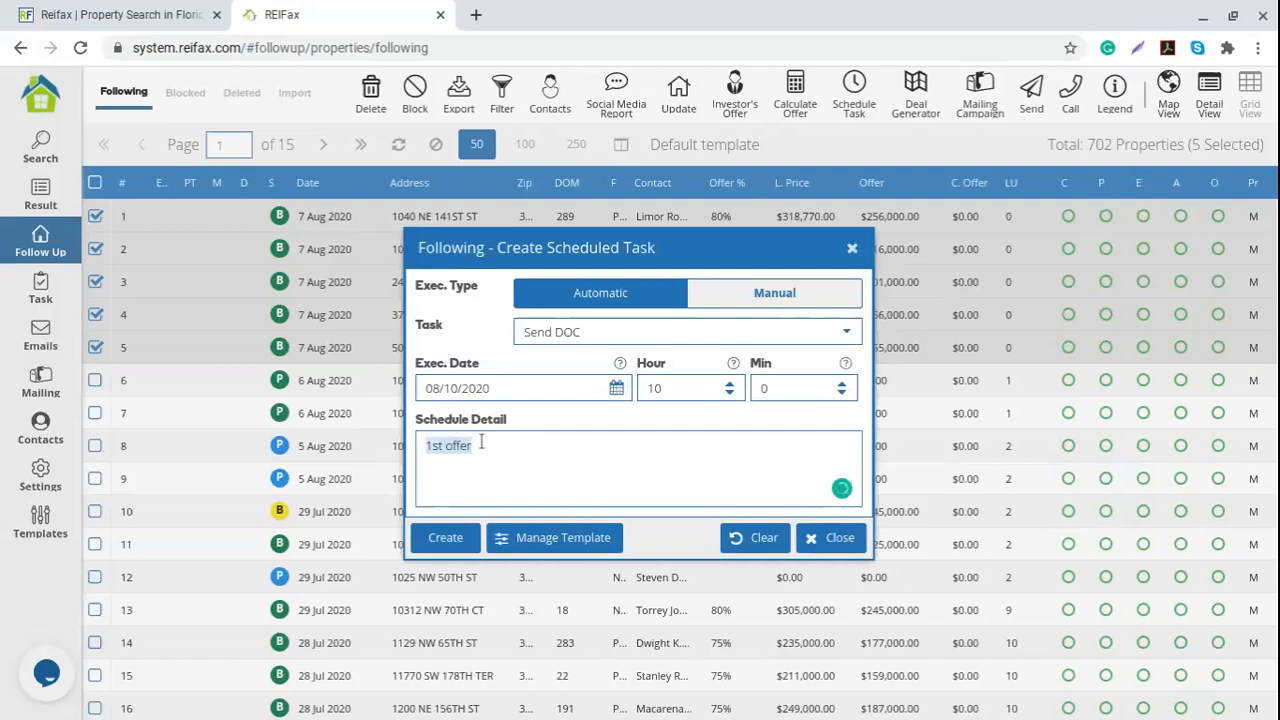
left_click(443, 547)
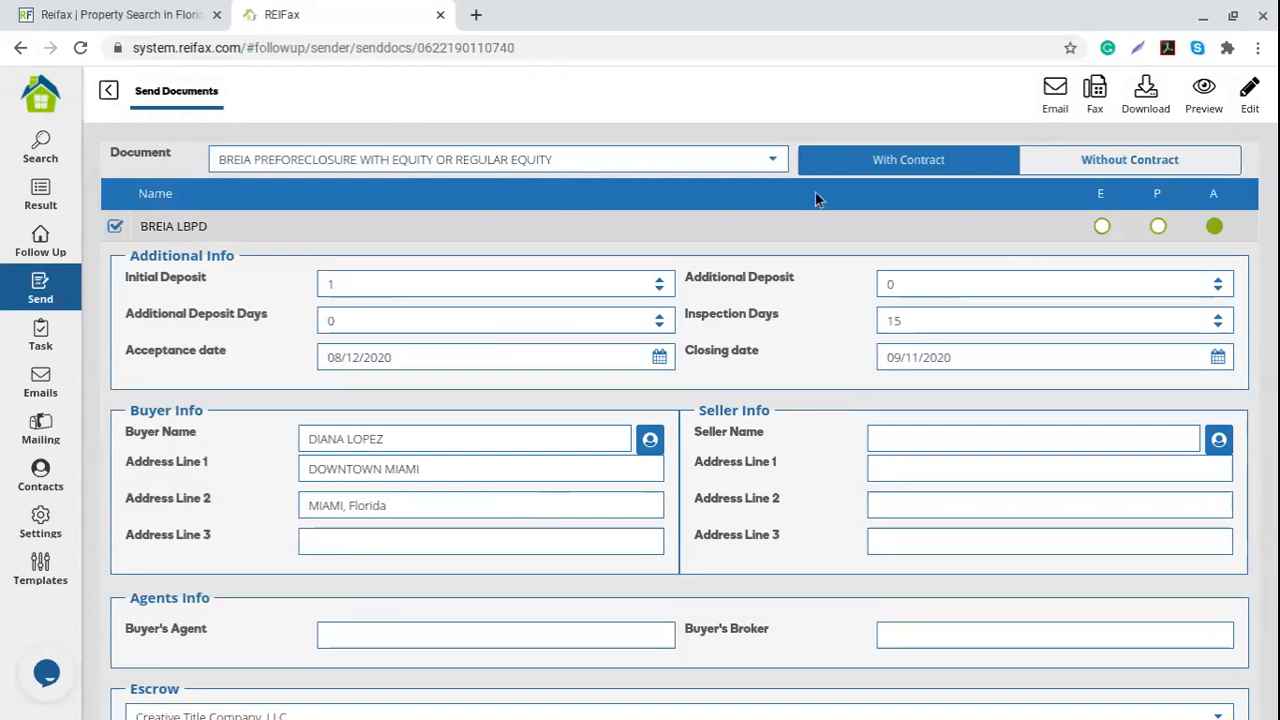
left_click(776, 161)
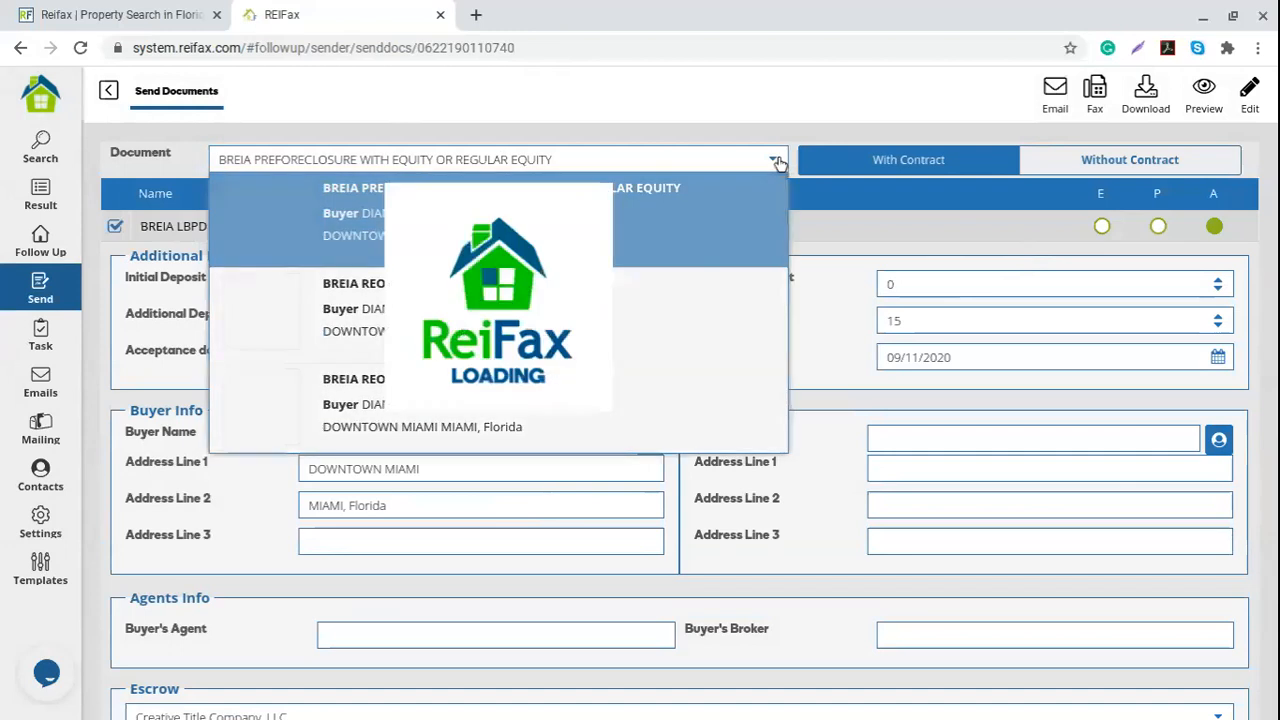
scroll(480, 276, "down", 4)
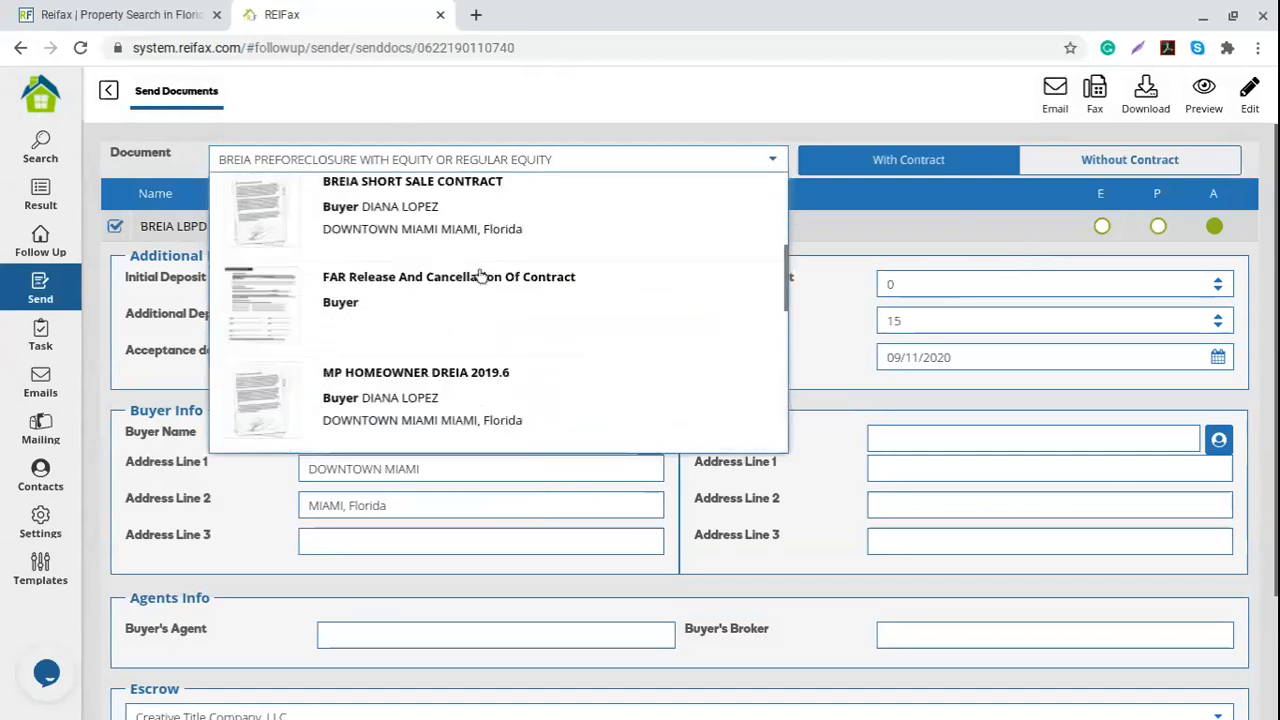
left_click(443, 357)
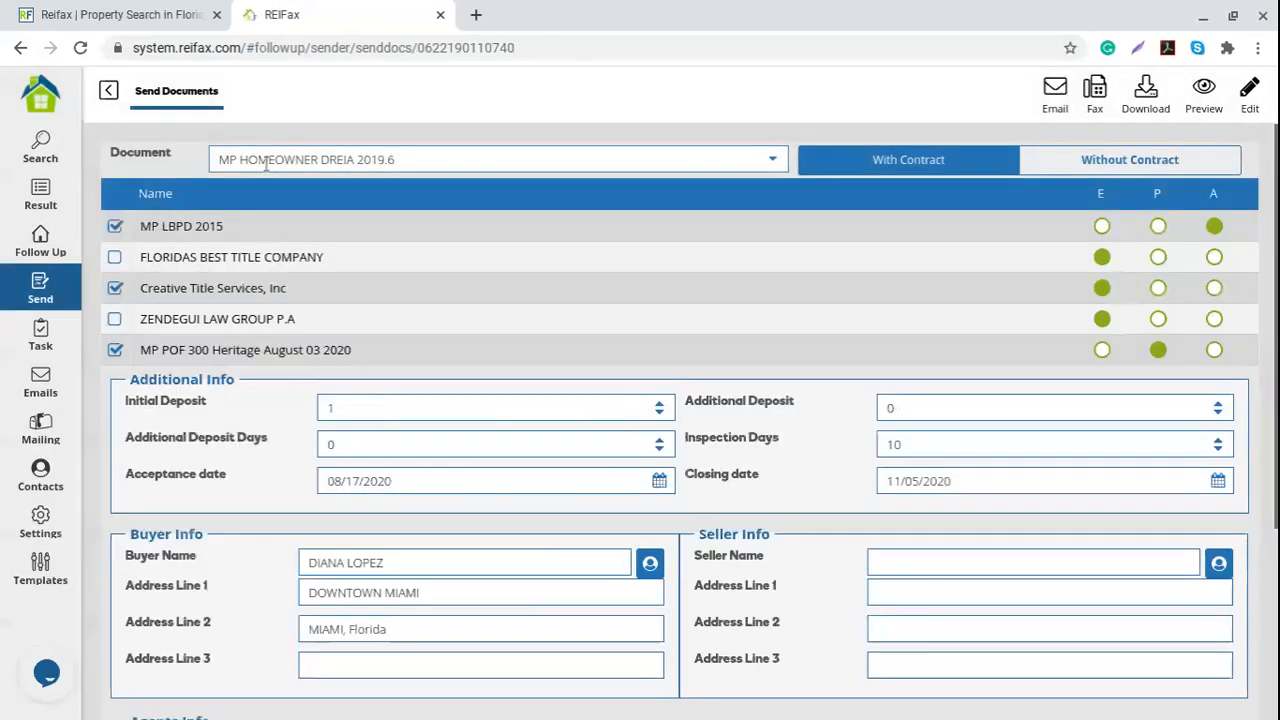
left_click_drag(418, 165, 222, 160)
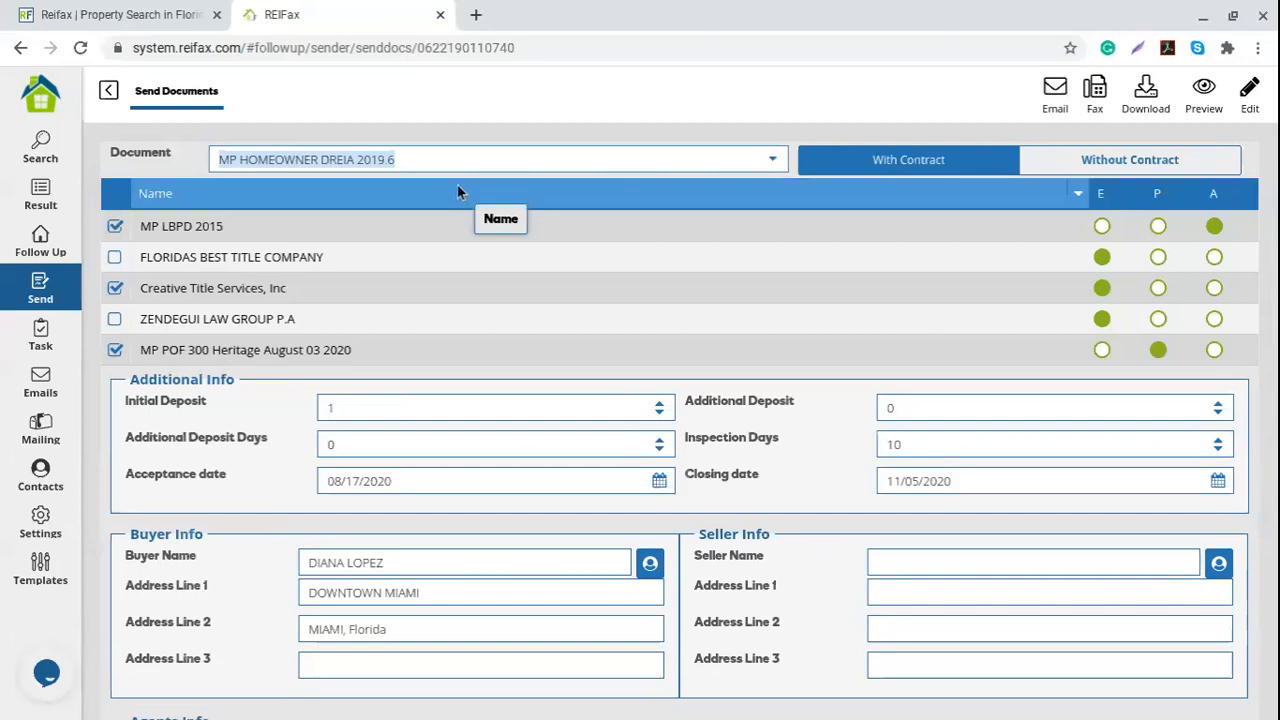
Exclude MP POF 300 Heritage August 03 2020 from the additional documents, keeping MP LBPD 2015 and Creative Title Services, Inc selected
left_click(115, 350)
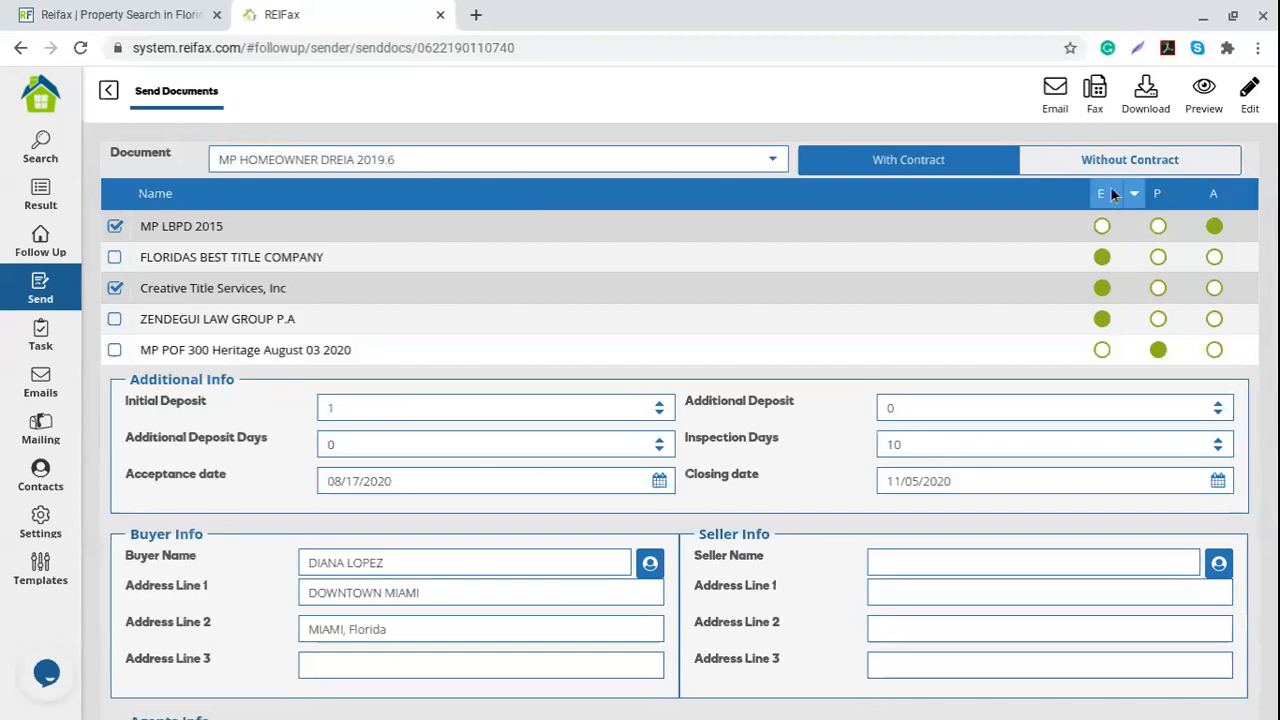
left_click(114, 288)
left_click(114, 226)
left_click(114, 288)
left_click(114, 226)
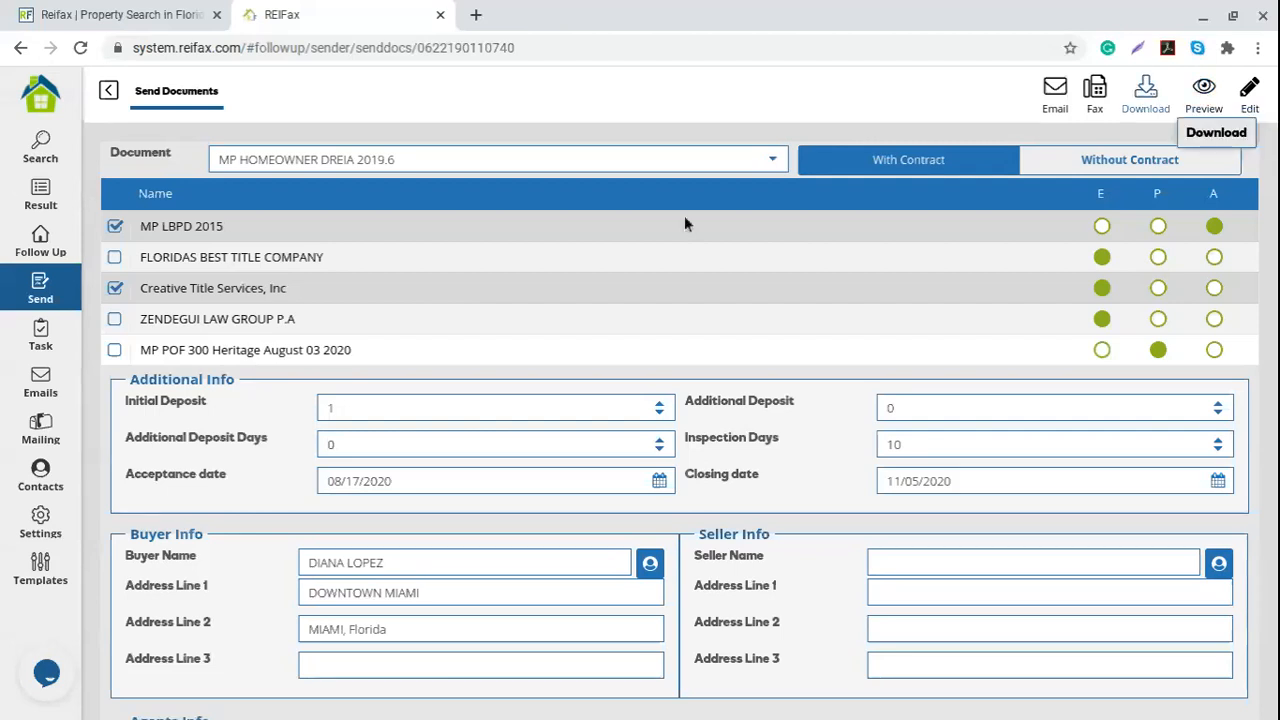
Set the contract's initial deposit to 1000 and inspection days to 7, and check the acceptance date and remaining contract fields
left_click_drag(375, 411, 295, 407)
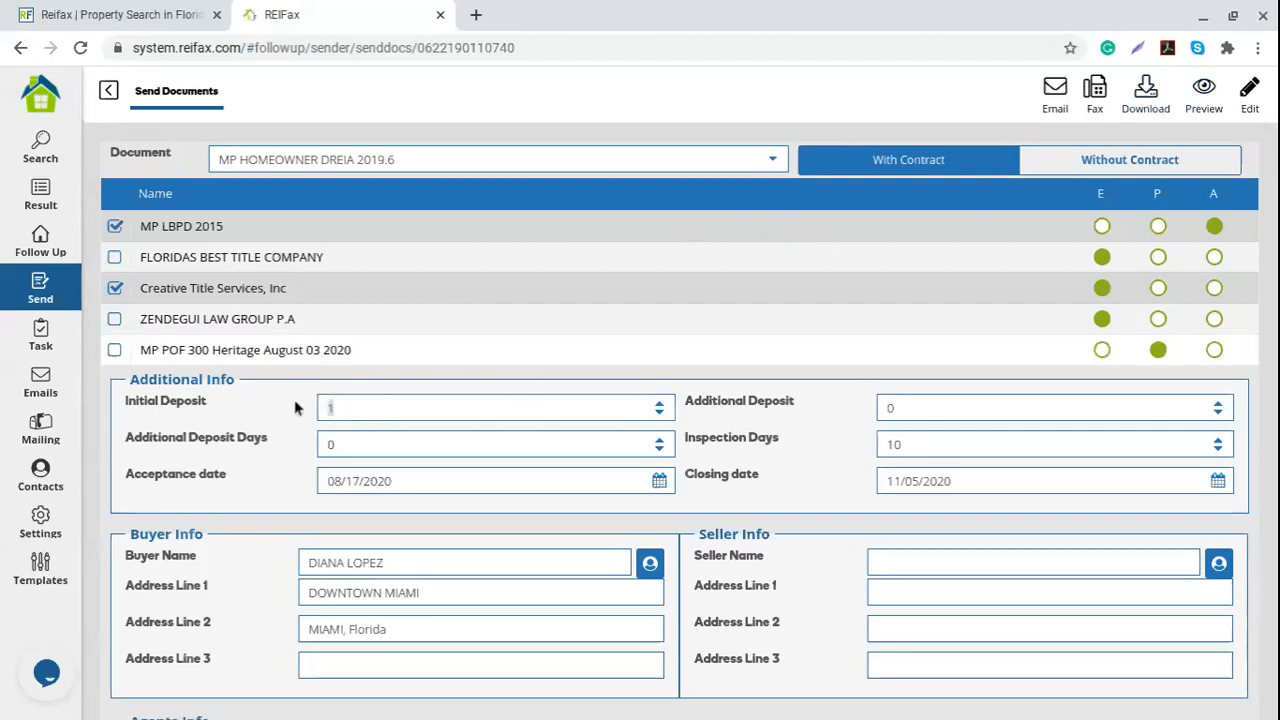
type("1000")
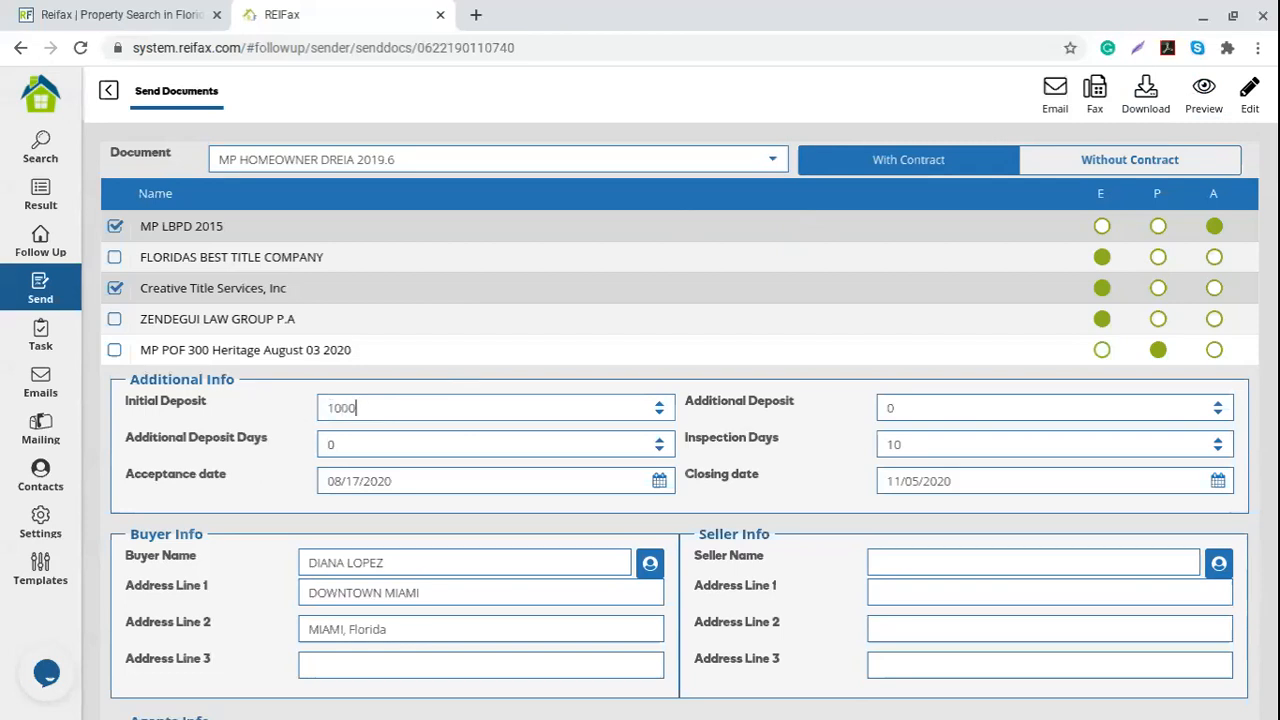
left_click_drag(922, 448, 777, 433)
type("7")
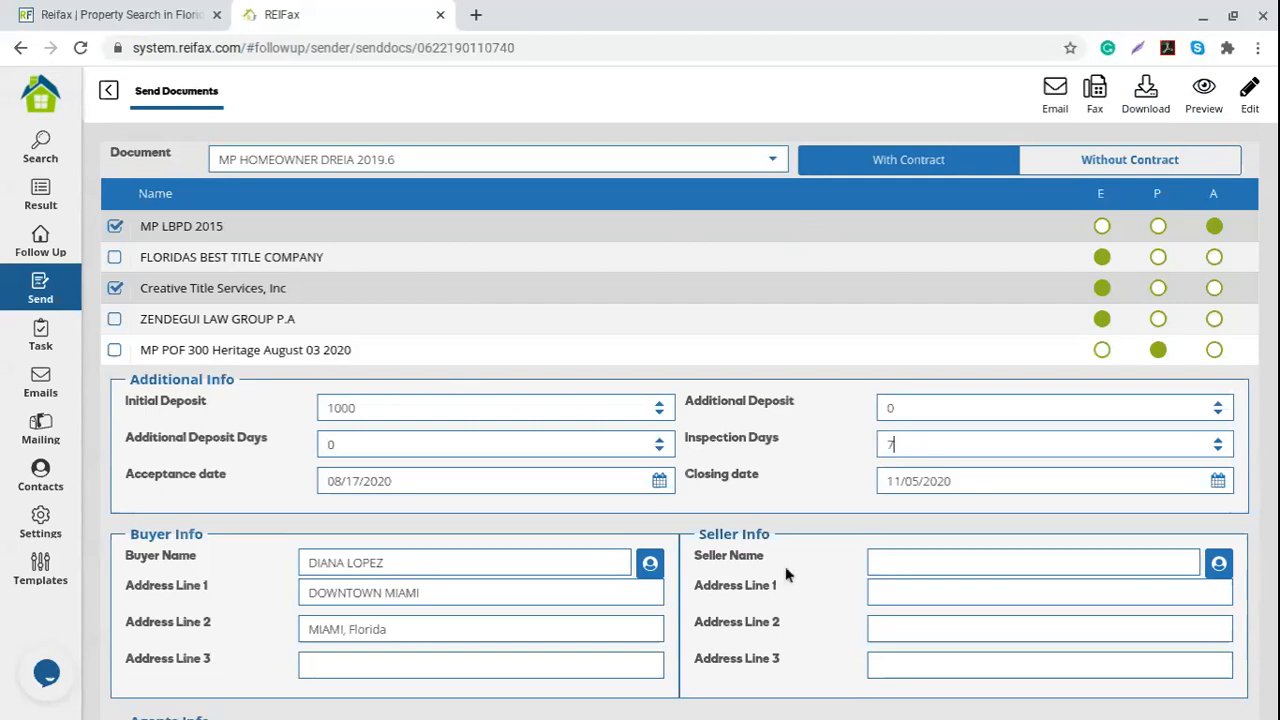
scroll(522, 455, "down", 1)
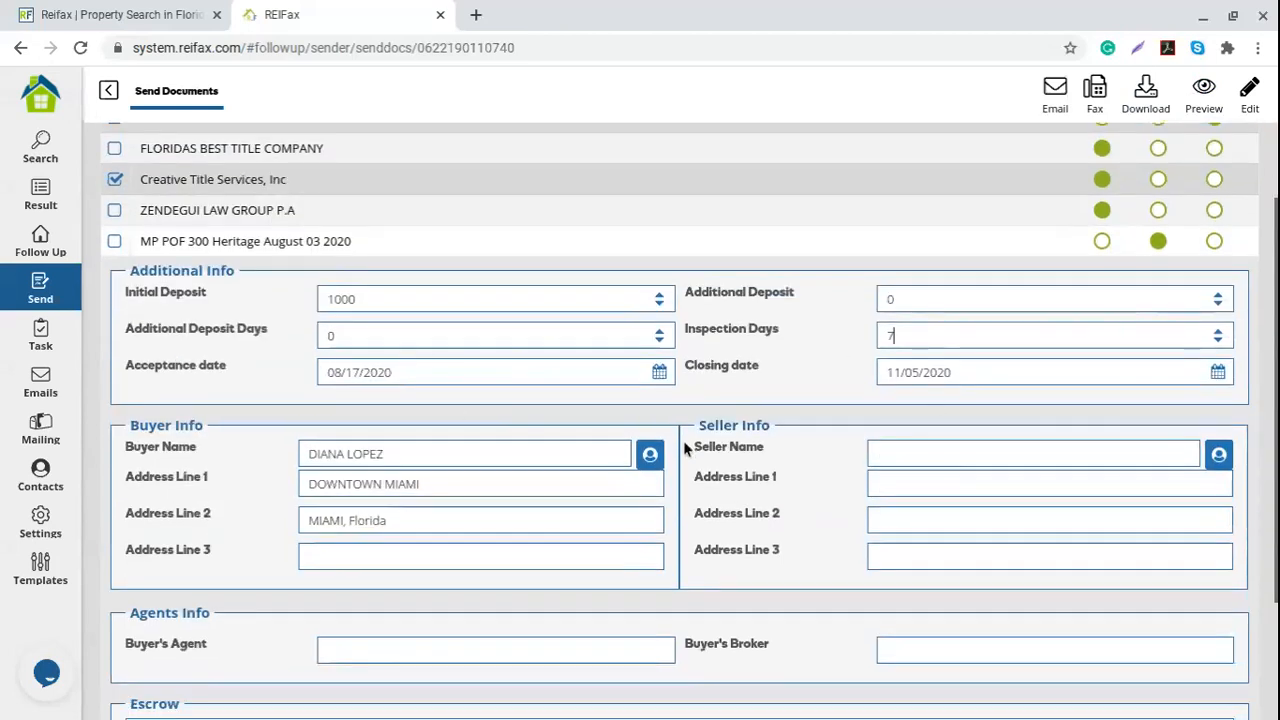
left_click(456, 376)
left_click_drag(456, 376, 303, 393)
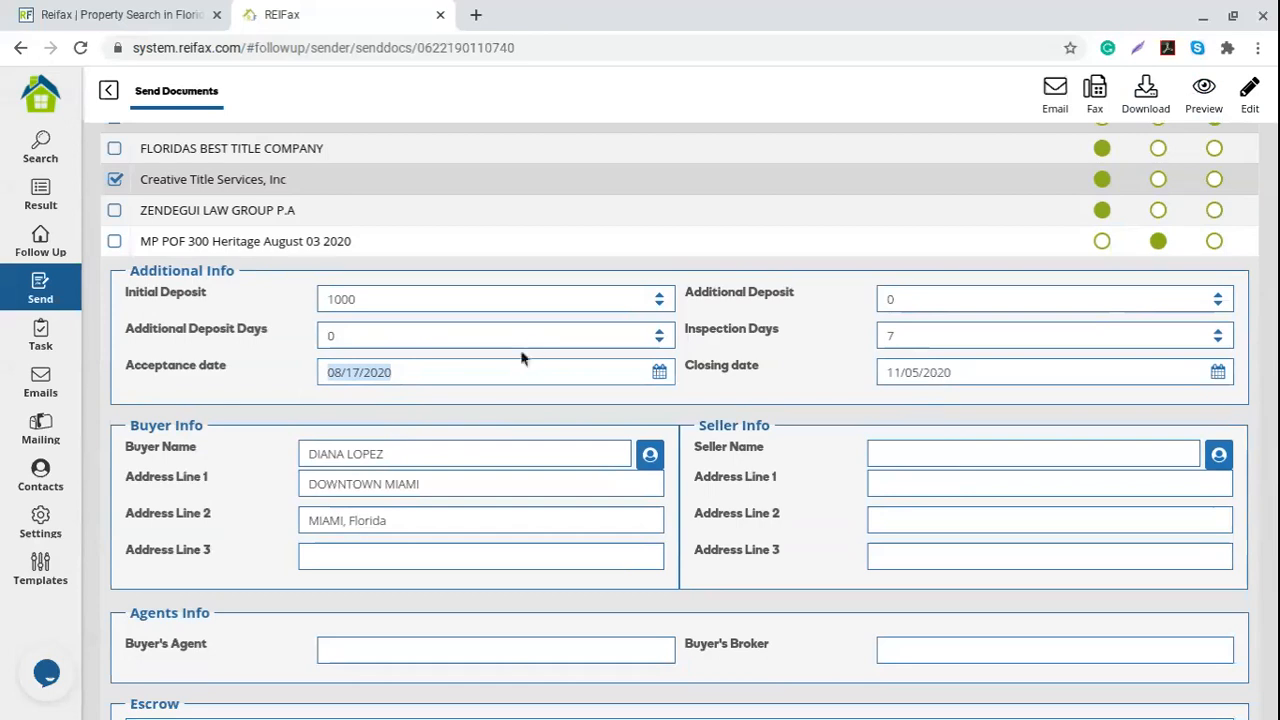
scroll(511, 378, "down", 2)
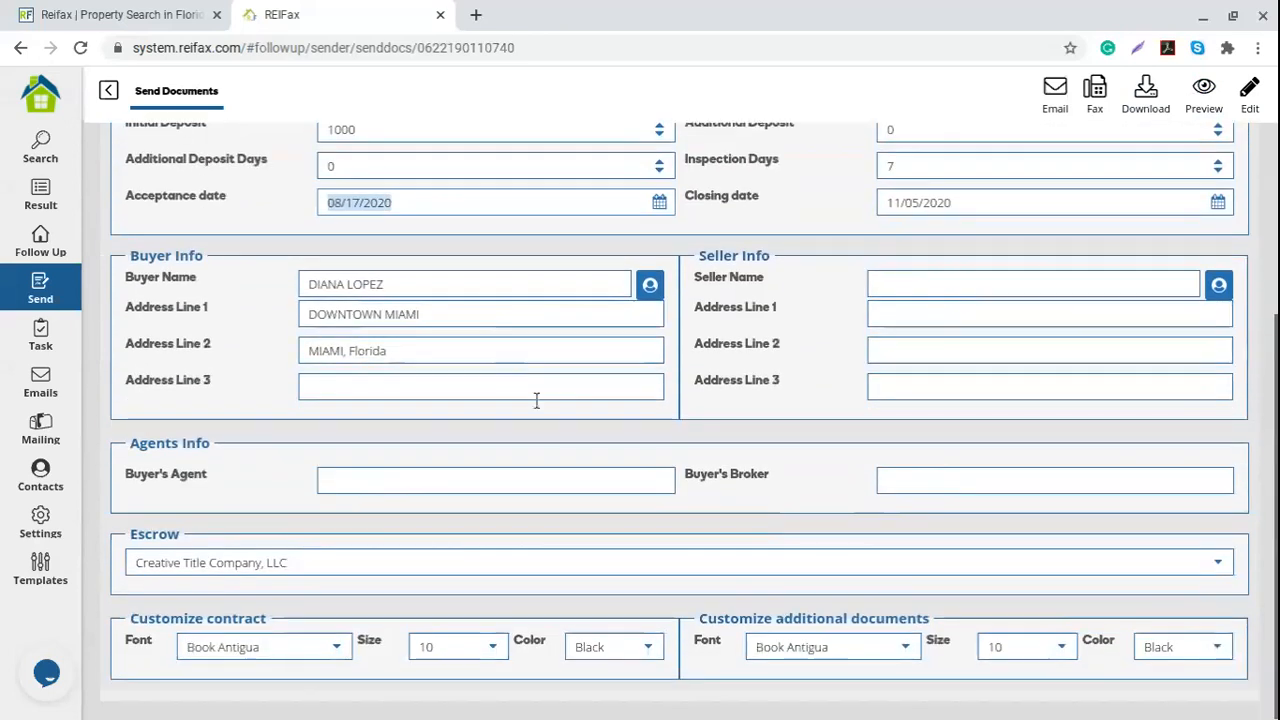
scroll(566, 427, "up", 3)
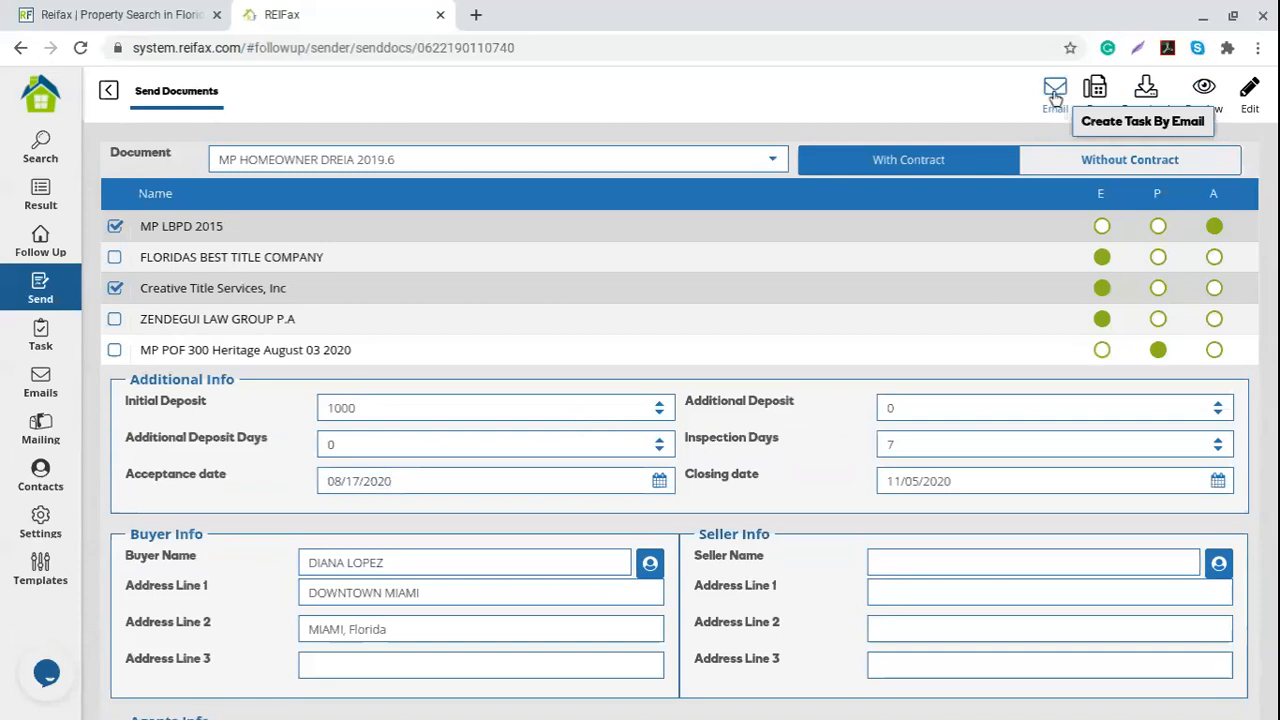
Review the cash offer email's subject and body, create the email sending task with that template, and dismiss the confirmation
left_click(1054, 97)
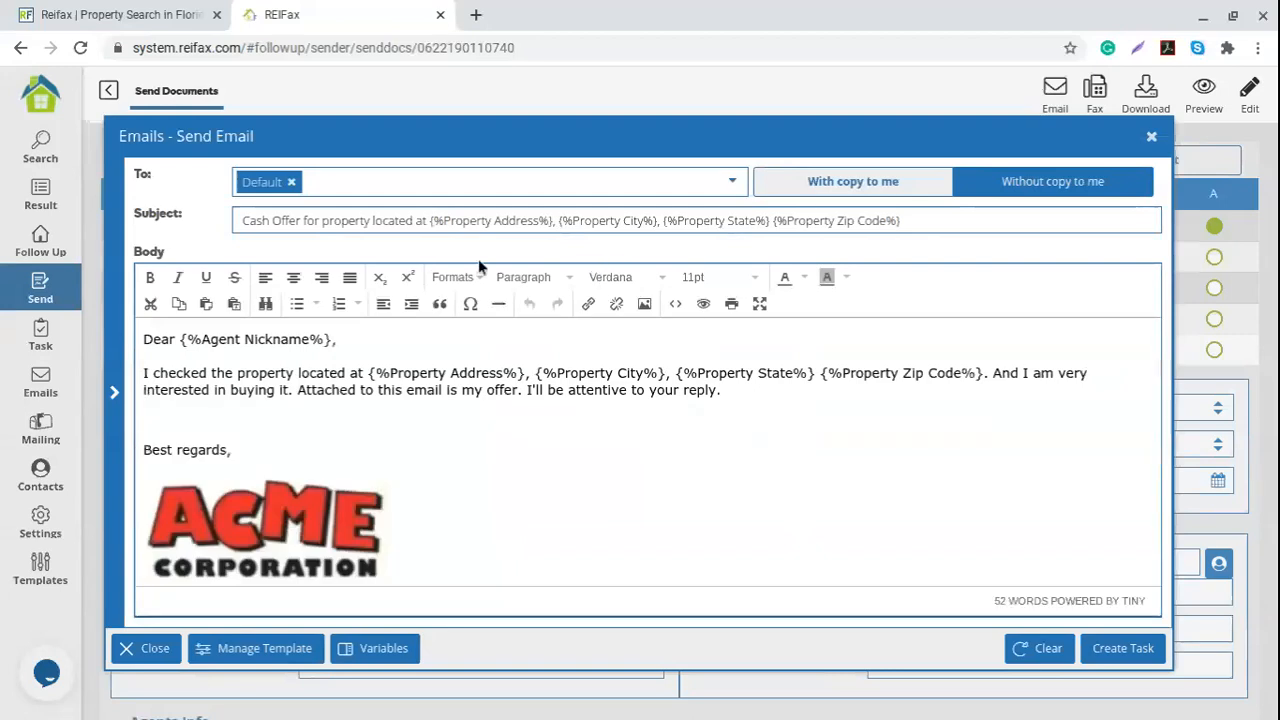
left_click_drag(244, 220, 957, 215)
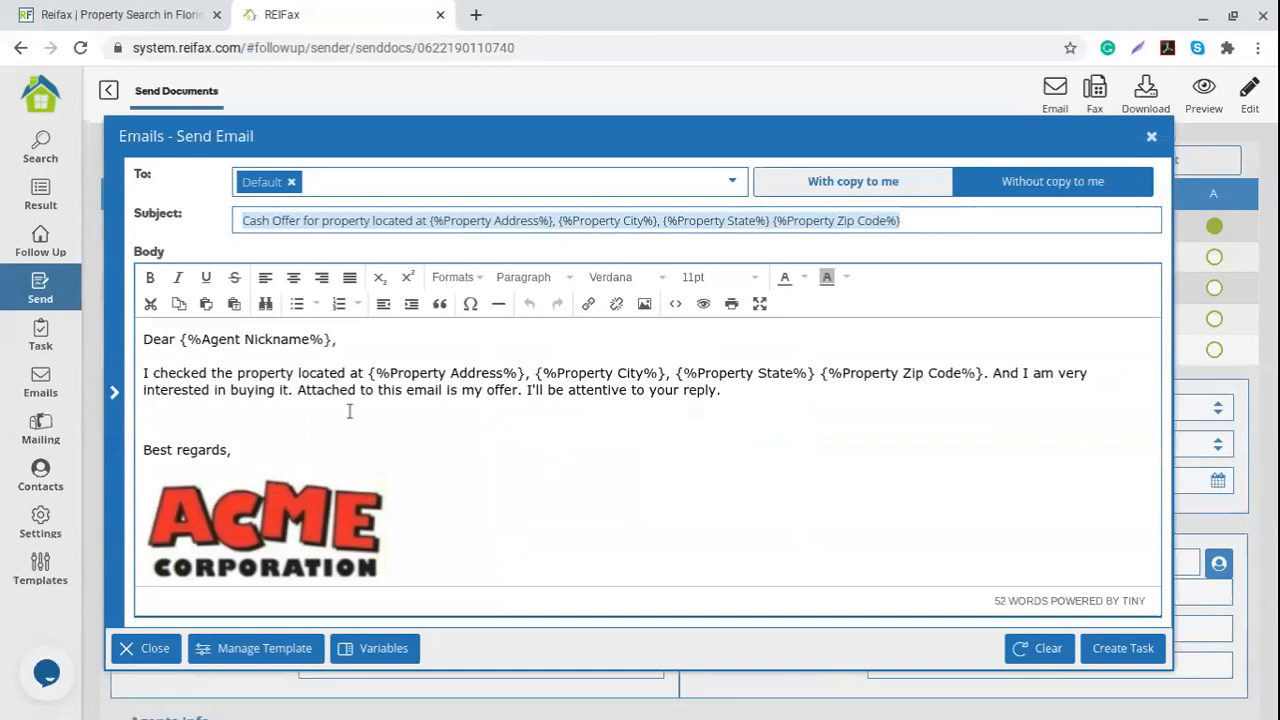
left_click_drag(152, 339, 522, 483)
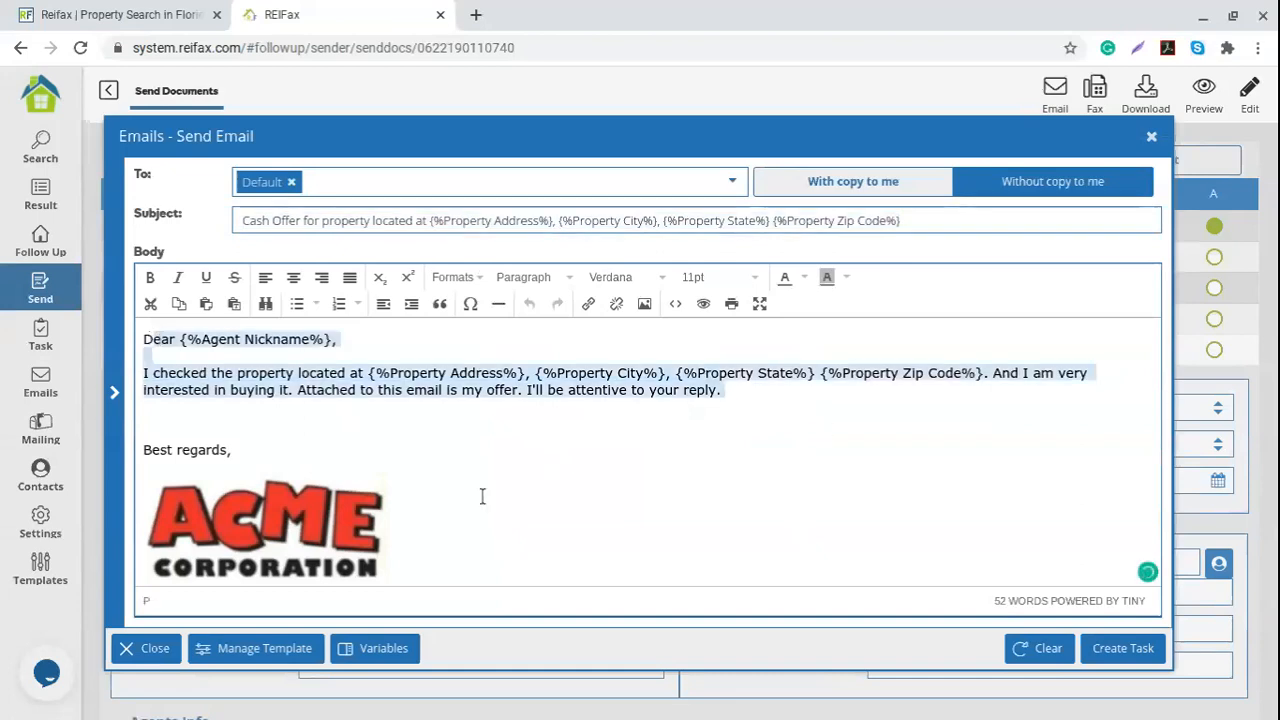
scroll(482, 497, "down", 2)
scroll(506, 509, "up", 2)
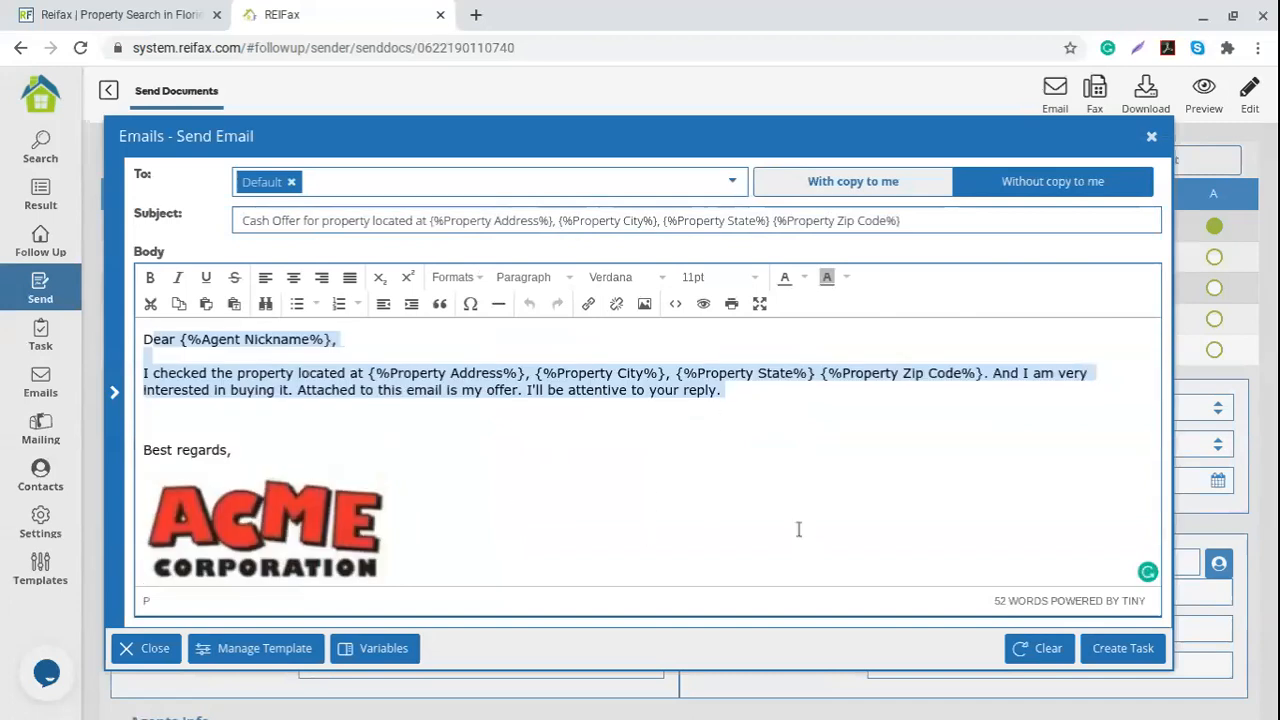
left_click(1124, 649)
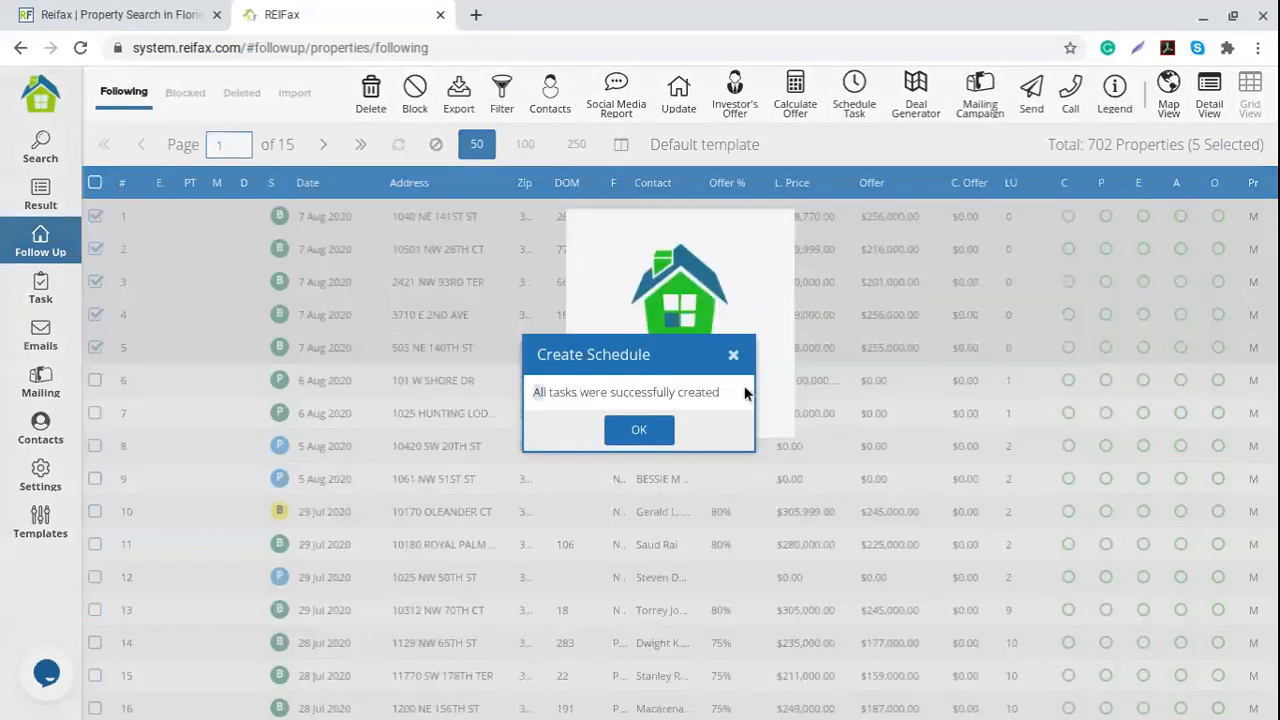
left_click_drag(745, 393, 745, 627)
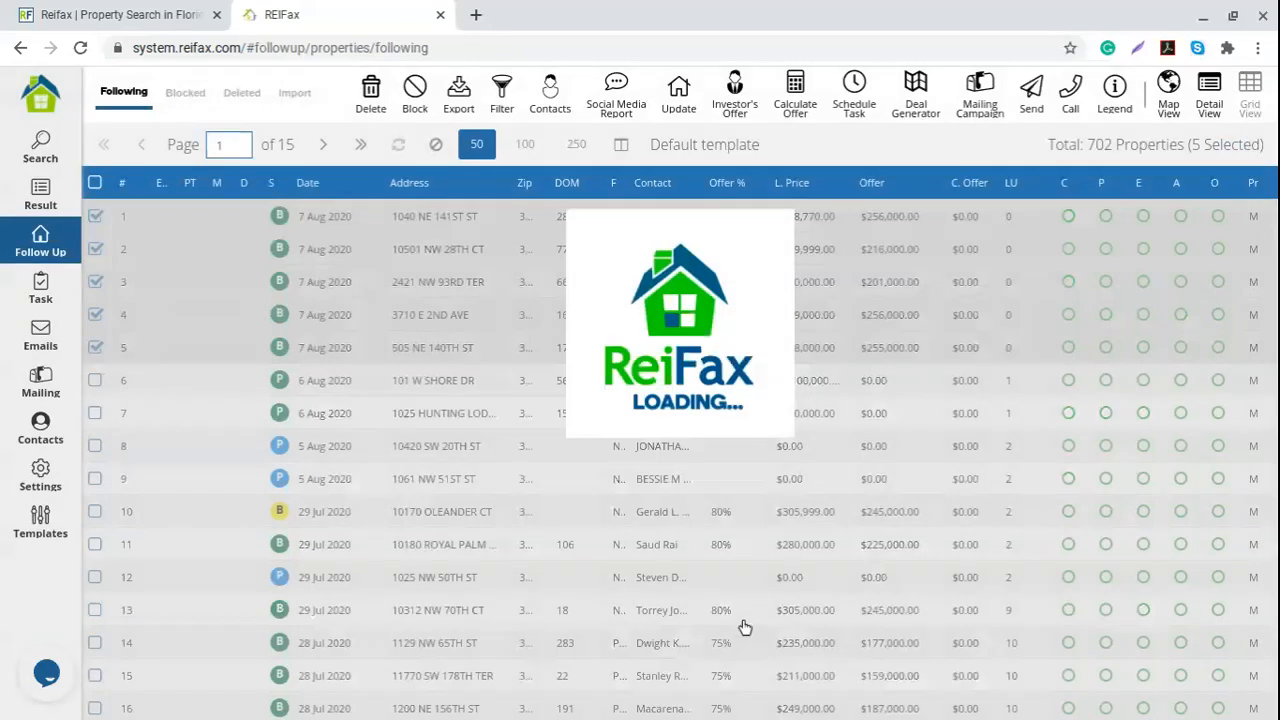
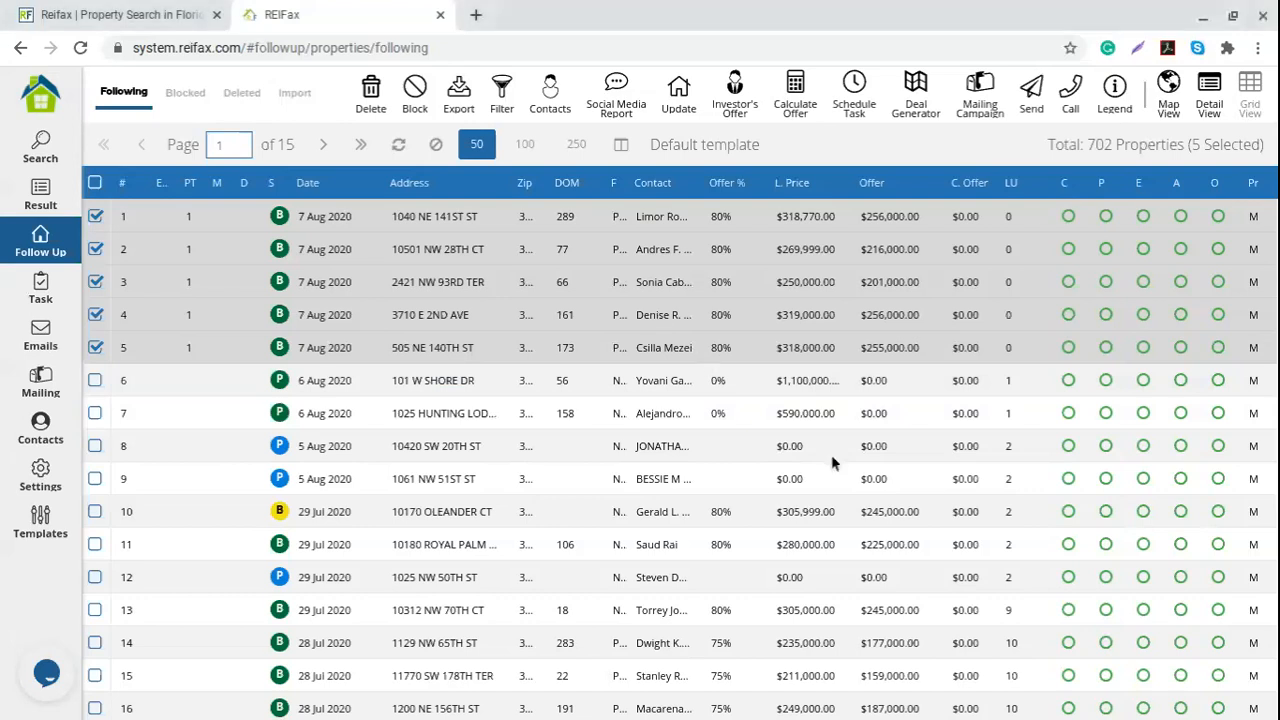
Examine the home and office emails of the agent assigned to the fourth followed property
left_click(660, 314)
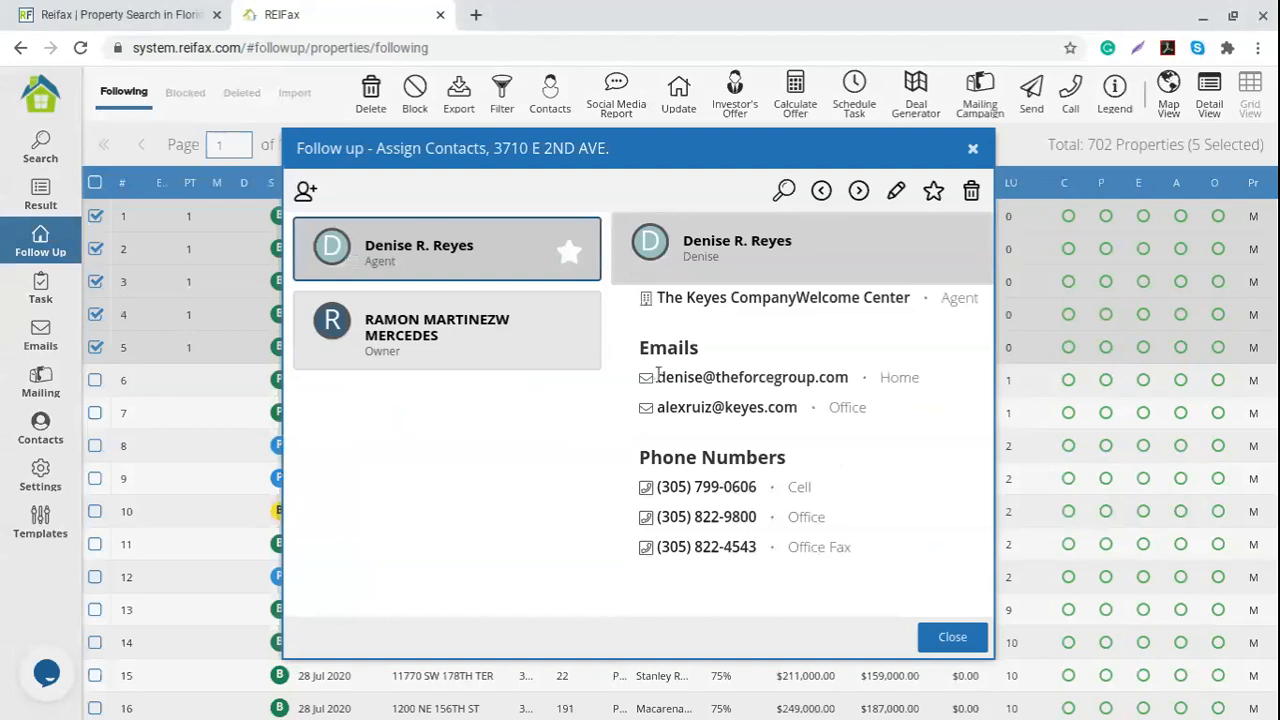
left_click_drag(656, 376, 908, 400)
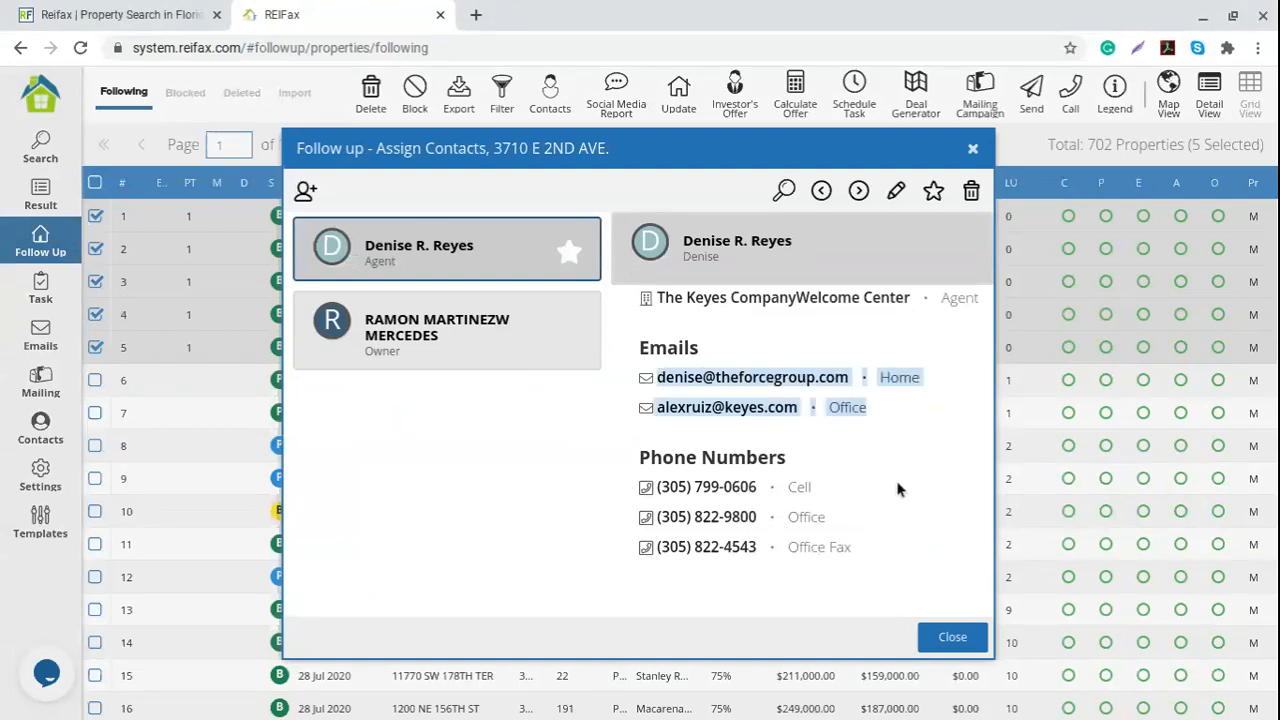
left_click_drag(654, 377, 963, 376)
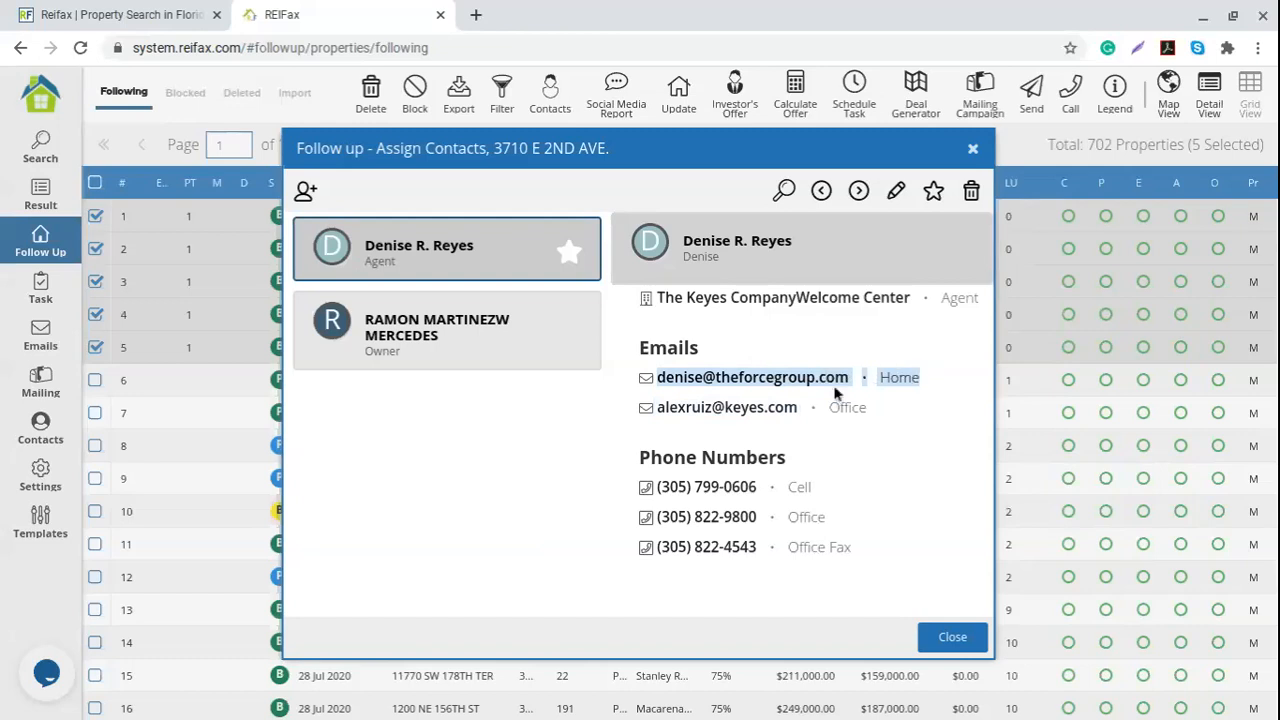
left_click_drag(664, 408, 900, 413)
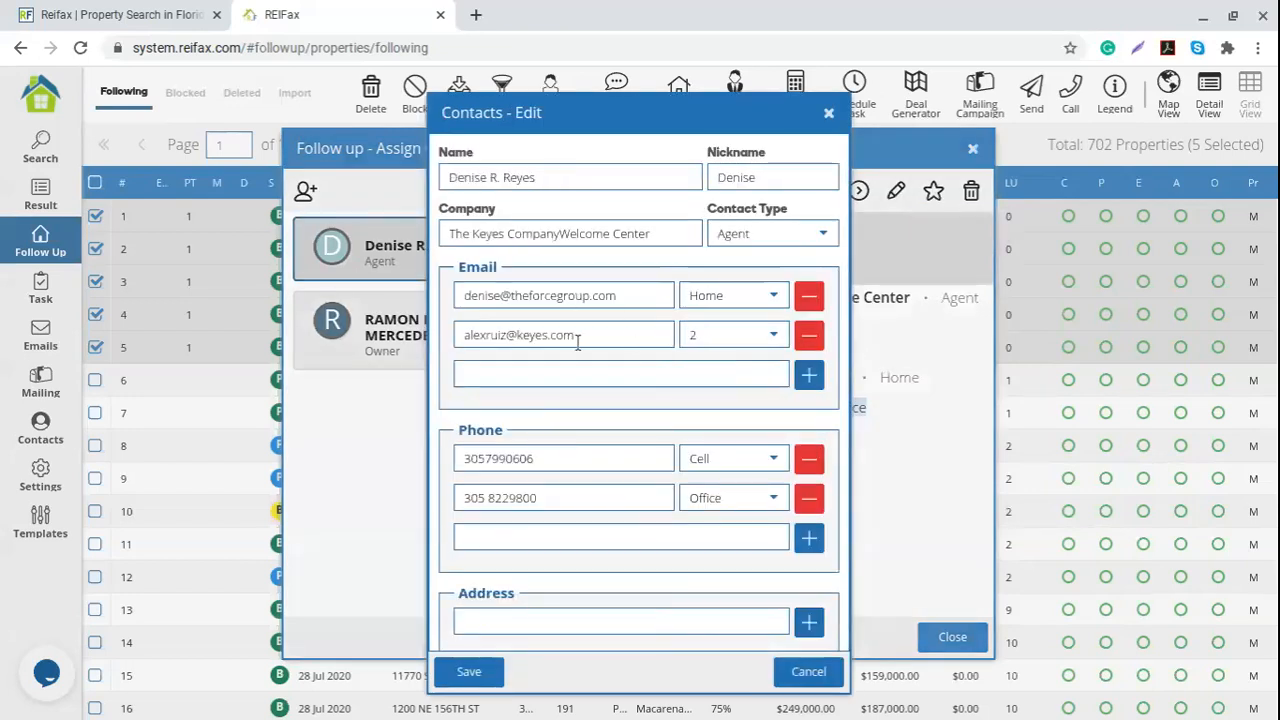
left_click_drag(578, 336, 466, 336)
type("07-2020 dialer permissions removed")
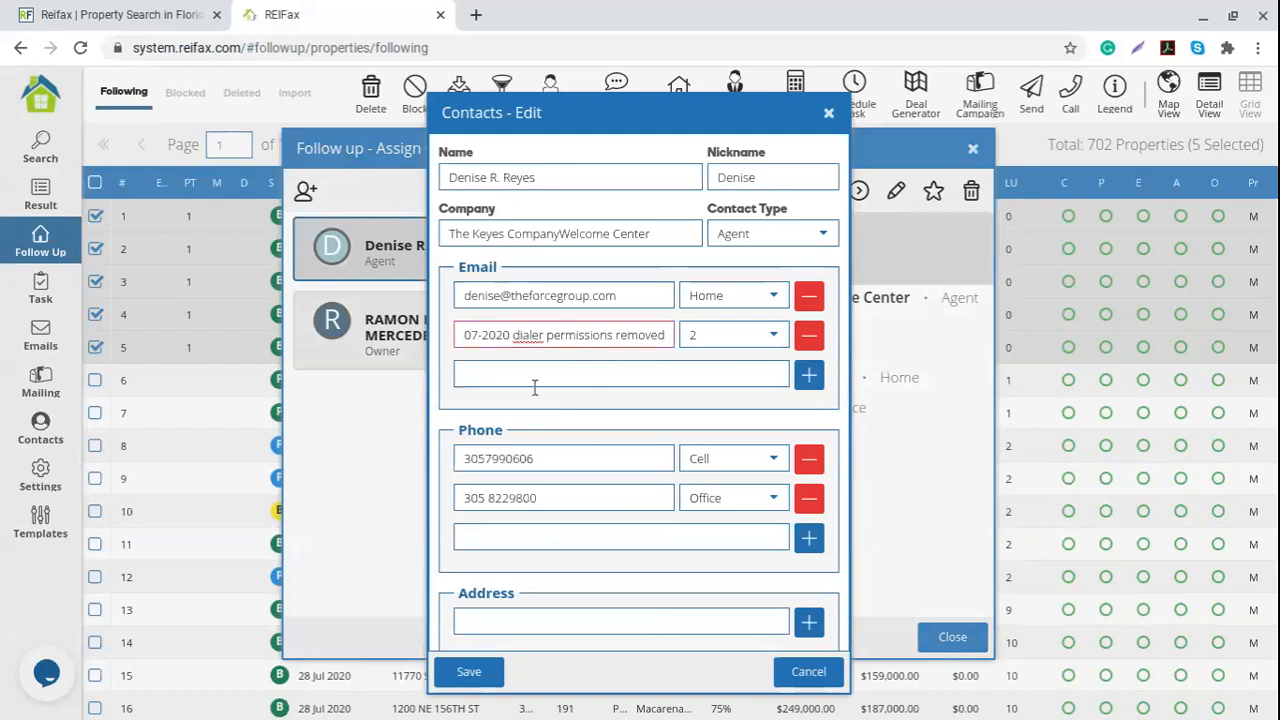
left_click(828, 113)
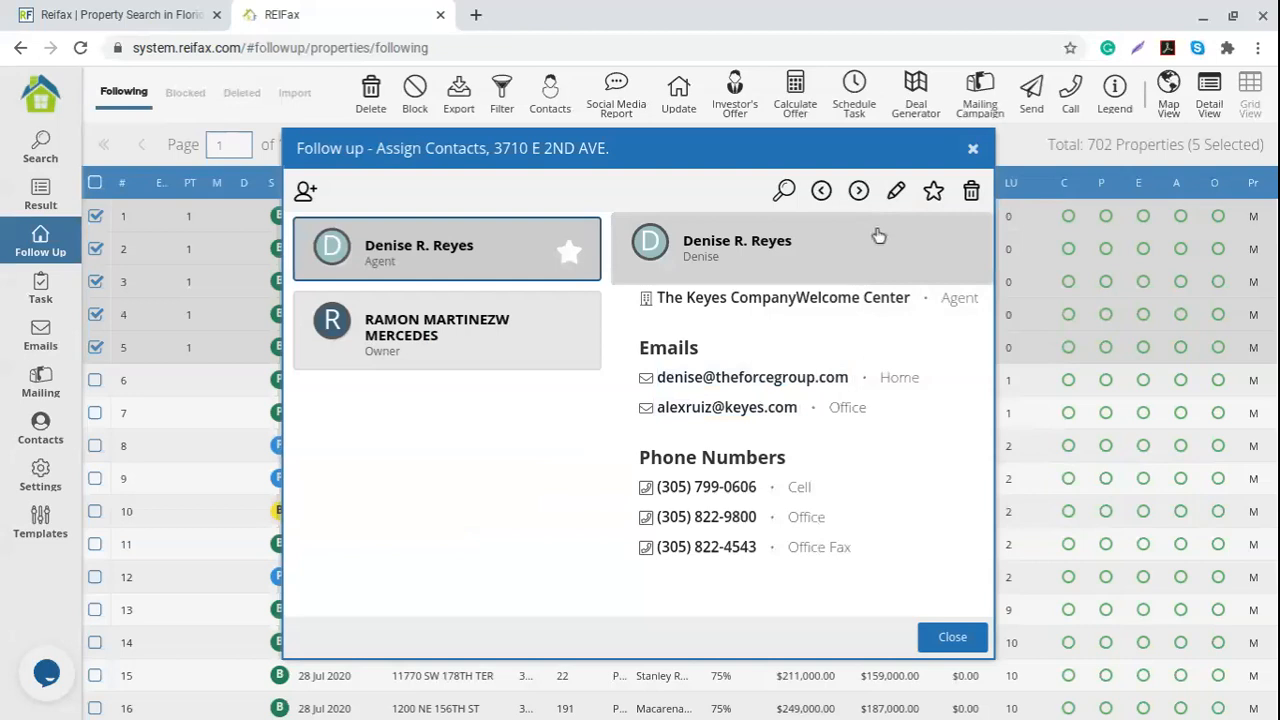
Edit the agent's contact and move the second email address into the empty row below it
double_click(661, 369)
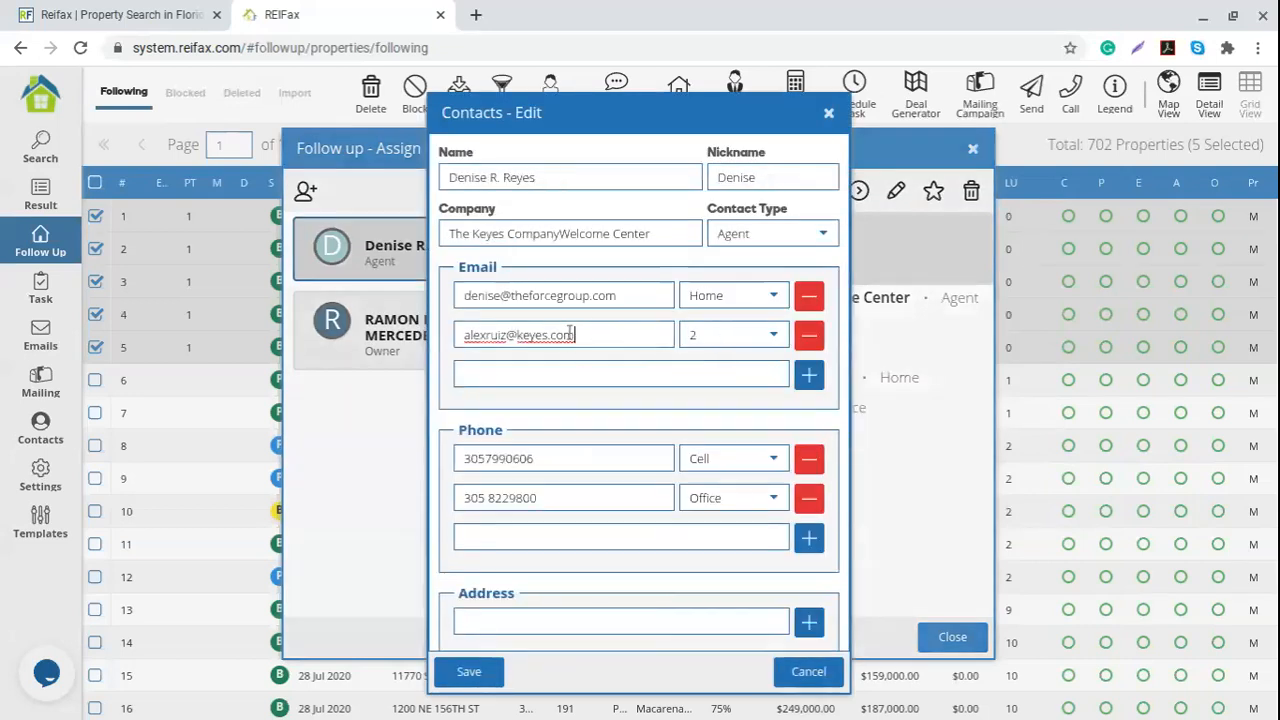
left_click(520, 335)
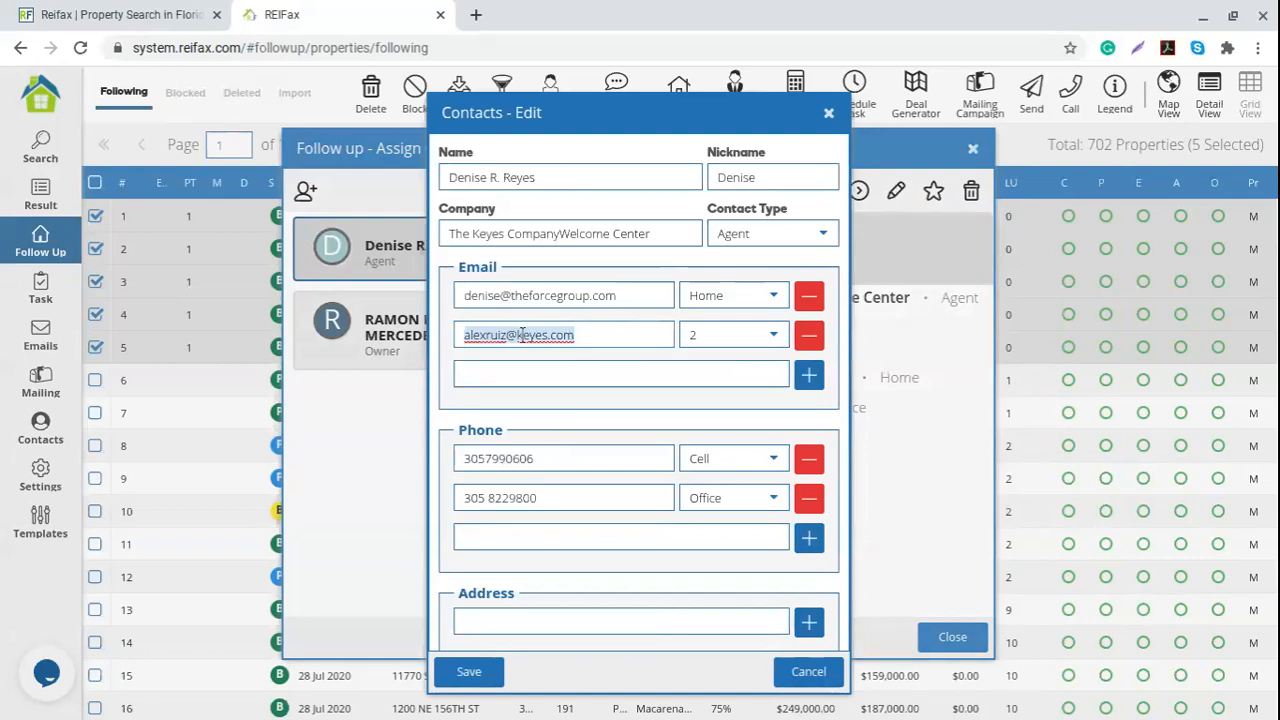
key("BackSpace")
left_click(508, 374)
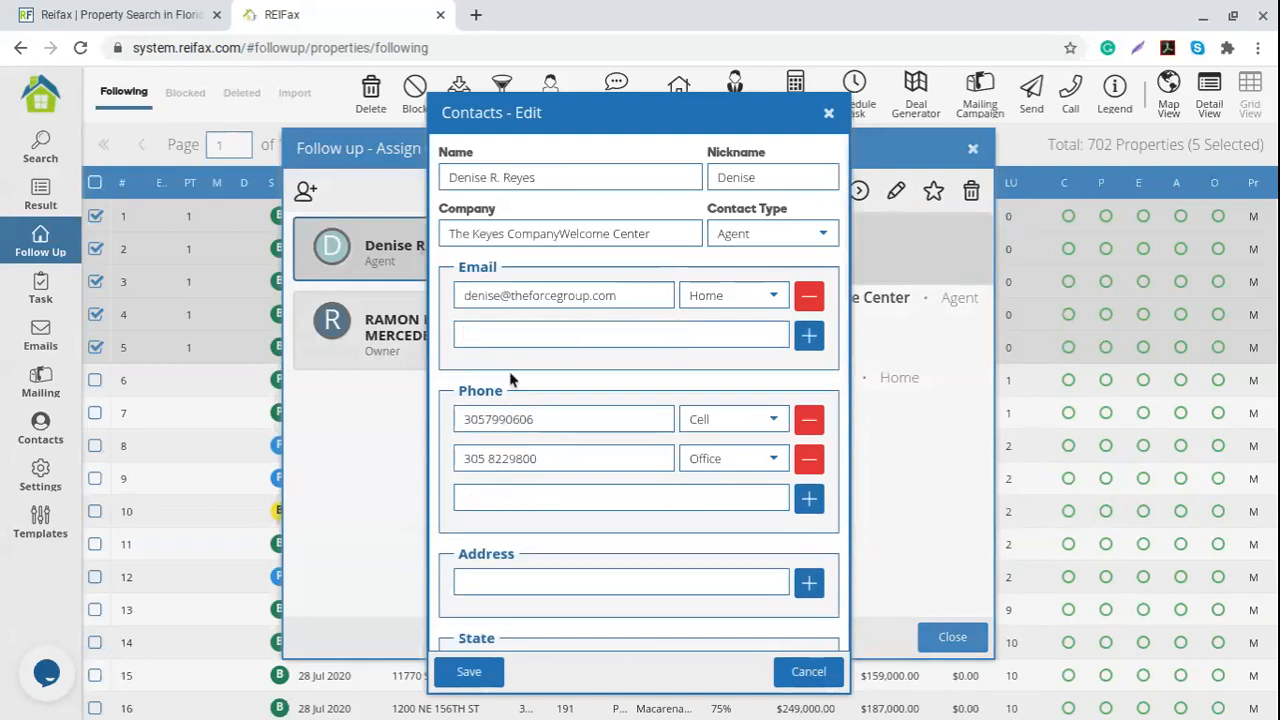
left_click(494, 333)
left_click(808, 335)
left_click(504, 372)
key("ctrl+v")
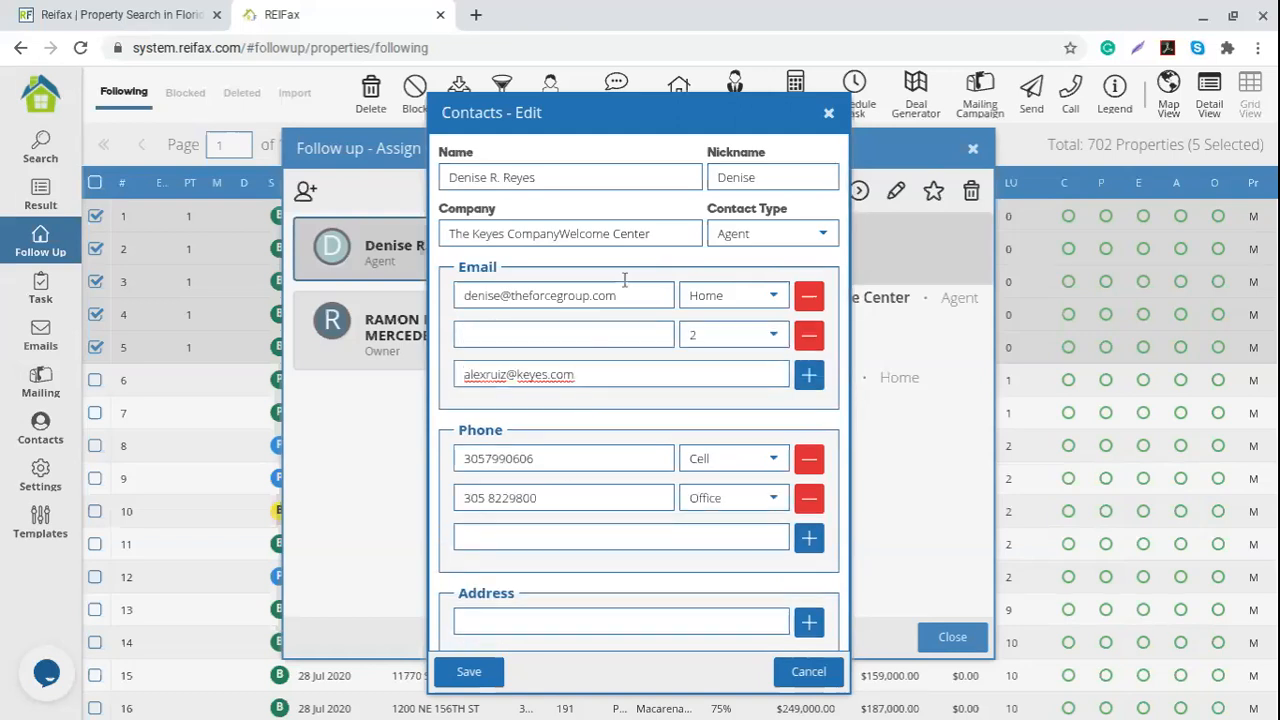
Copy the agent's home email into the second email row and move the former second email into the Home row
left_click_drag(626, 296, 430, 267)
key("ctrl+c")
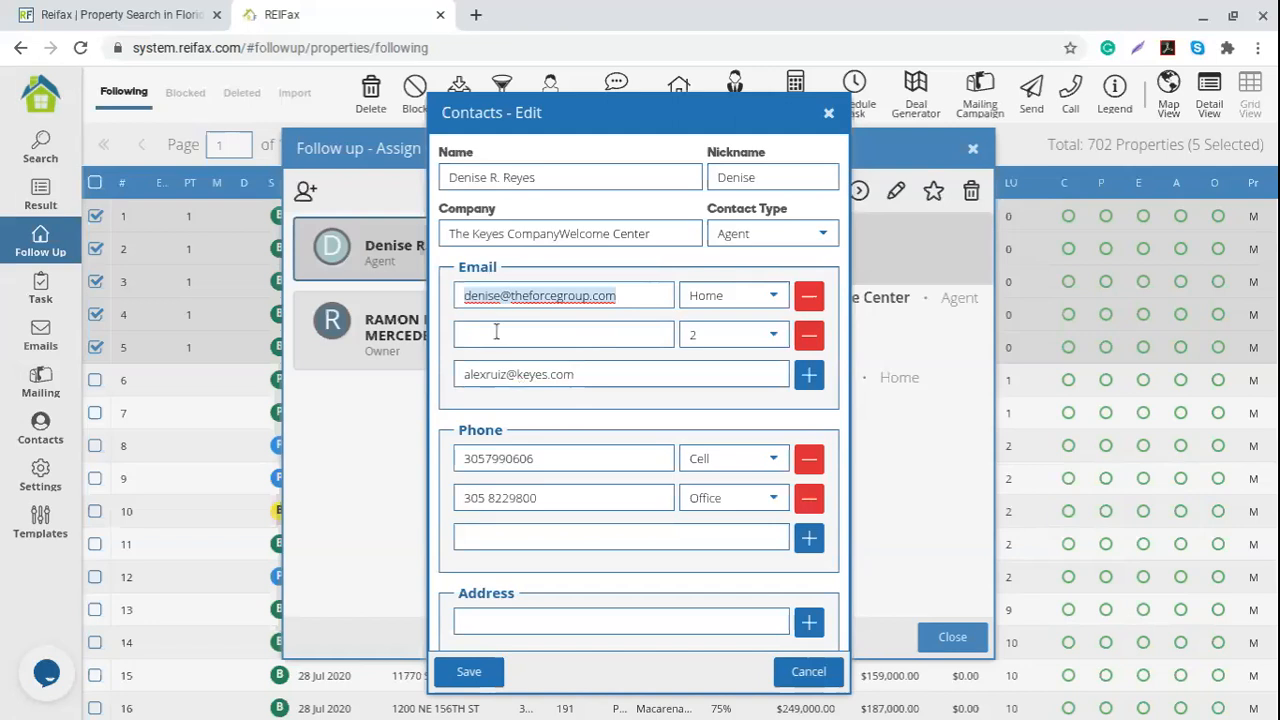
left_click(494, 333)
key("ctrl+v")
left_click_drag(594, 375, 391, 342)
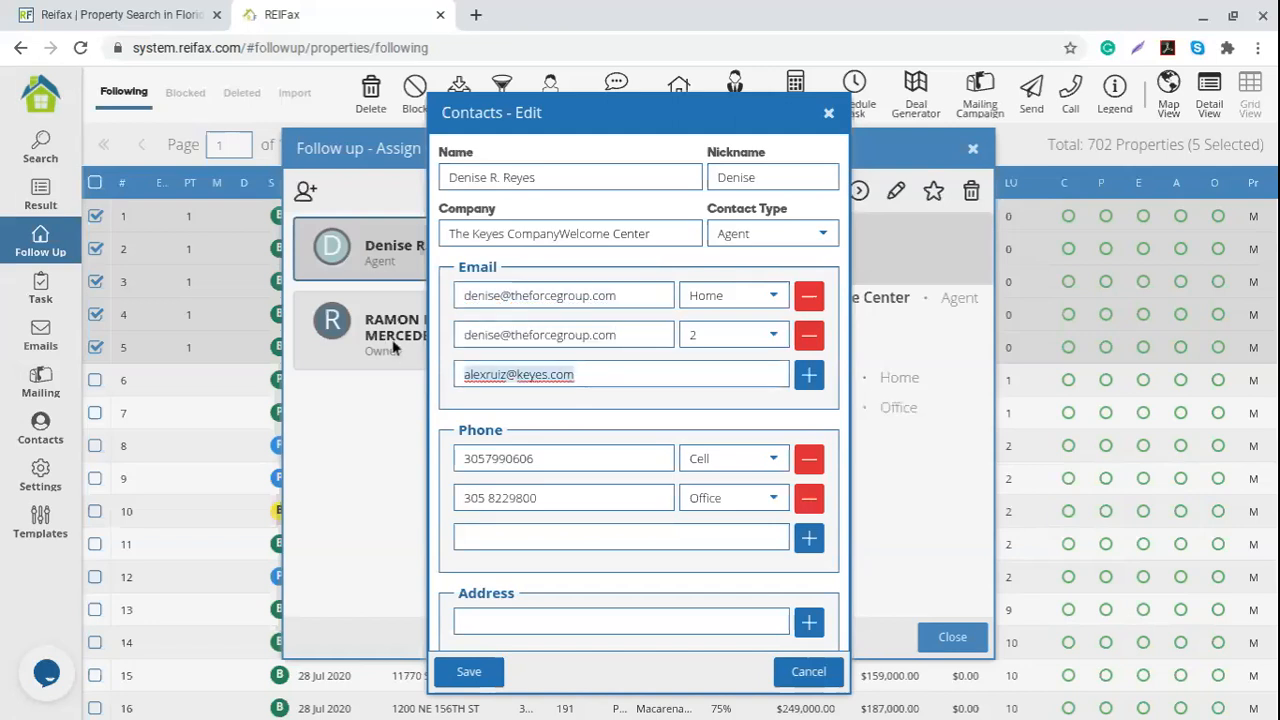
key("BackSpace")
left_click_drag(640, 298, 370, 287)
key("ctrl+v")
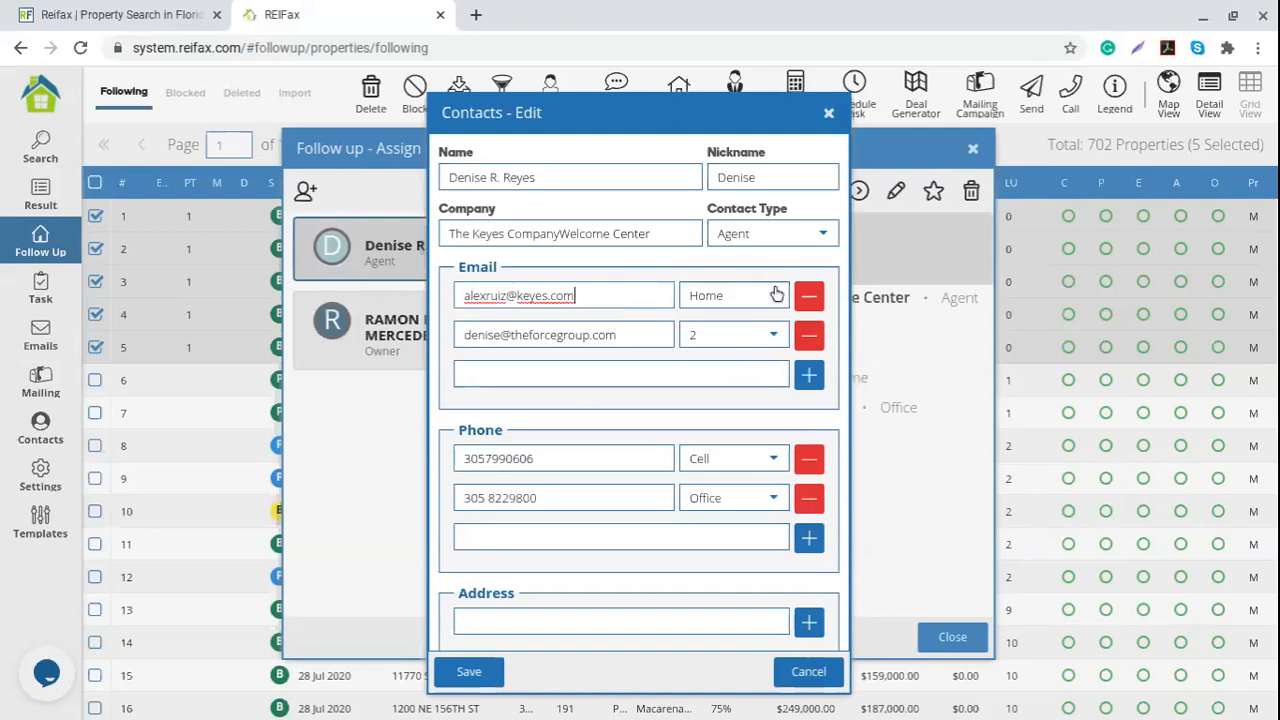
Label the agent's first email as Home and the second as Office, and save the contact
left_click(776, 293)
left_click(740, 358)
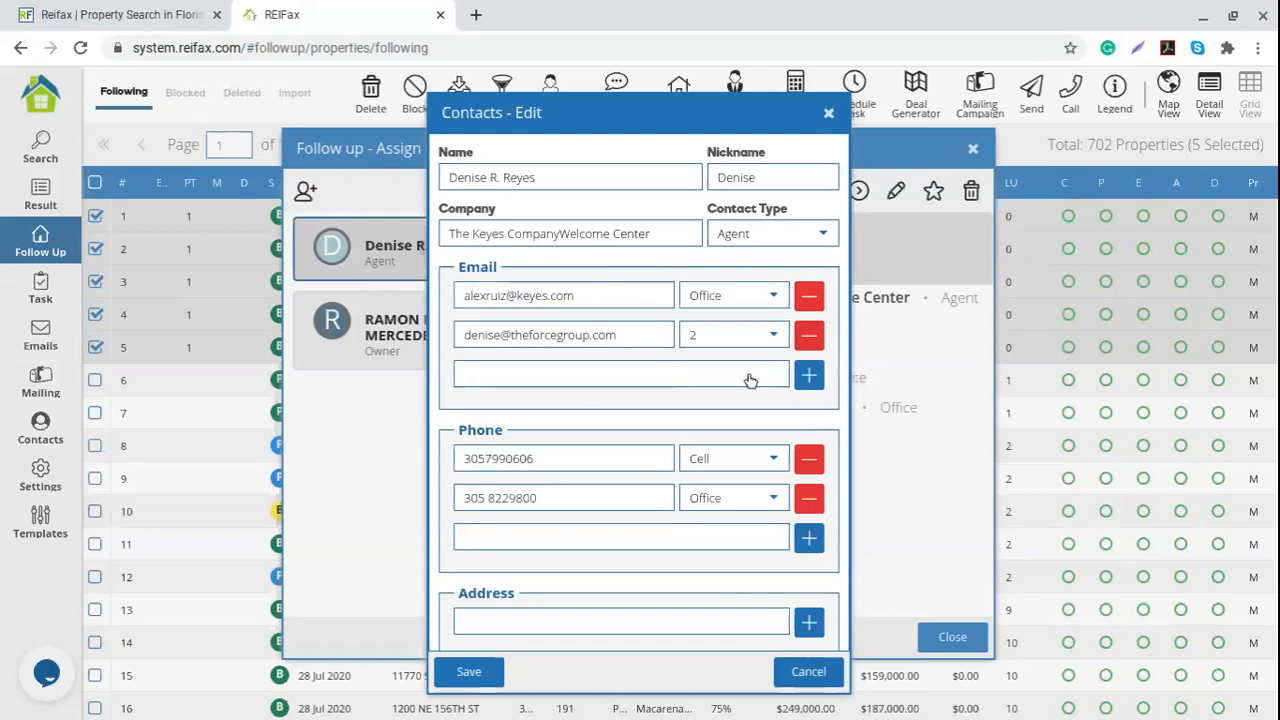
left_click(776, 298)
left_click(735, 330)
left_click(772, 334)
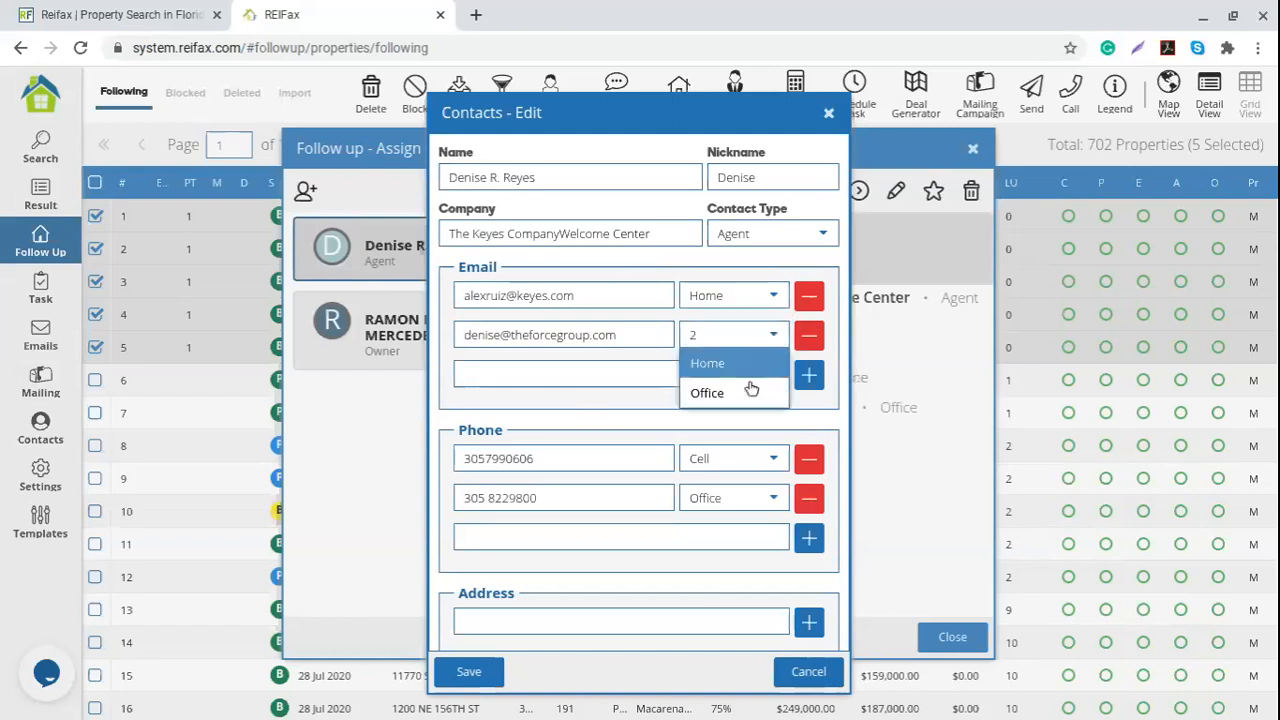
left_click(751, 390)
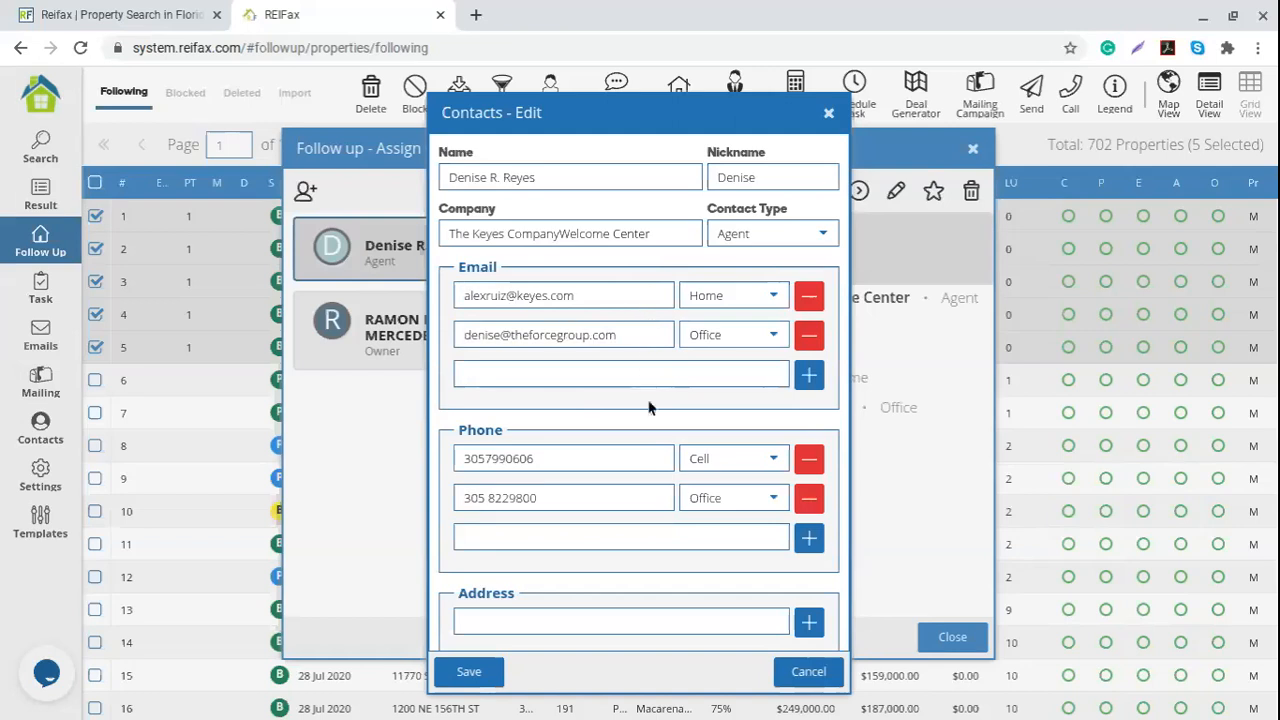
scroll(648, 408, "down", 3)
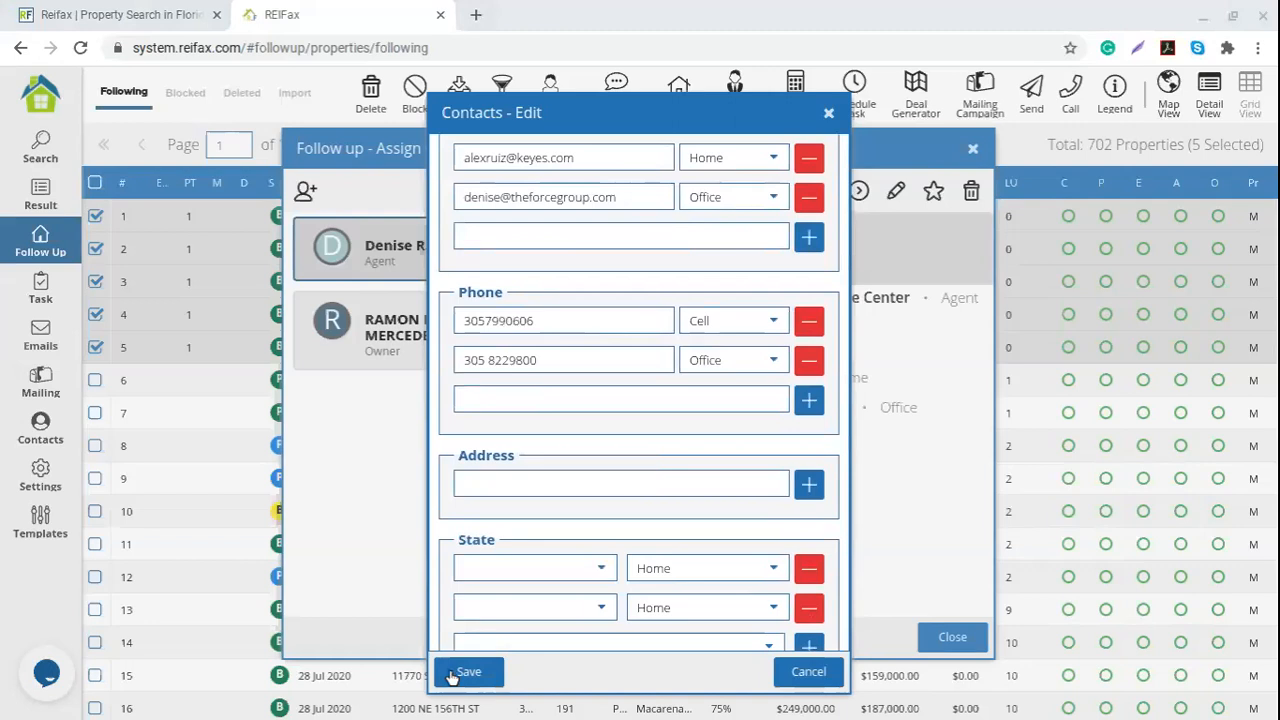
left_click(466, 672)
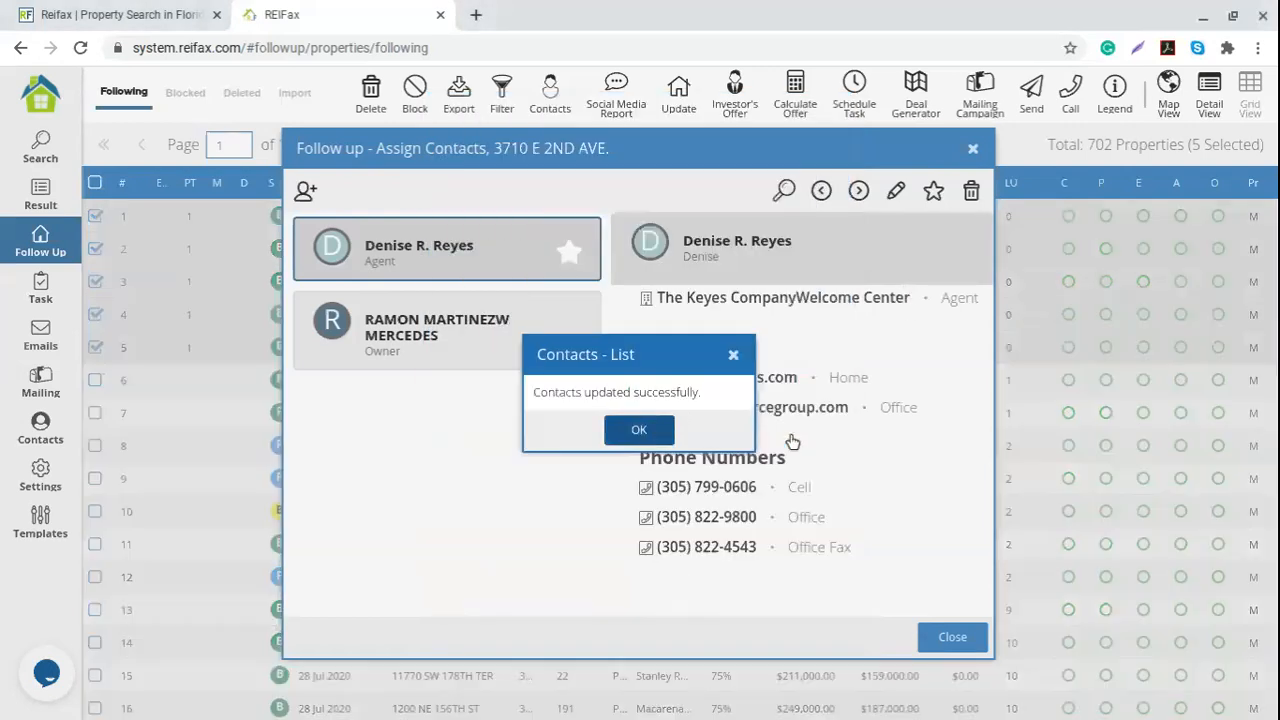
key("Return")
Check the agent's email addresses and their labels in the contact details, and close the assigned contacts window
left_click_drag(660, 377, 850, 379)
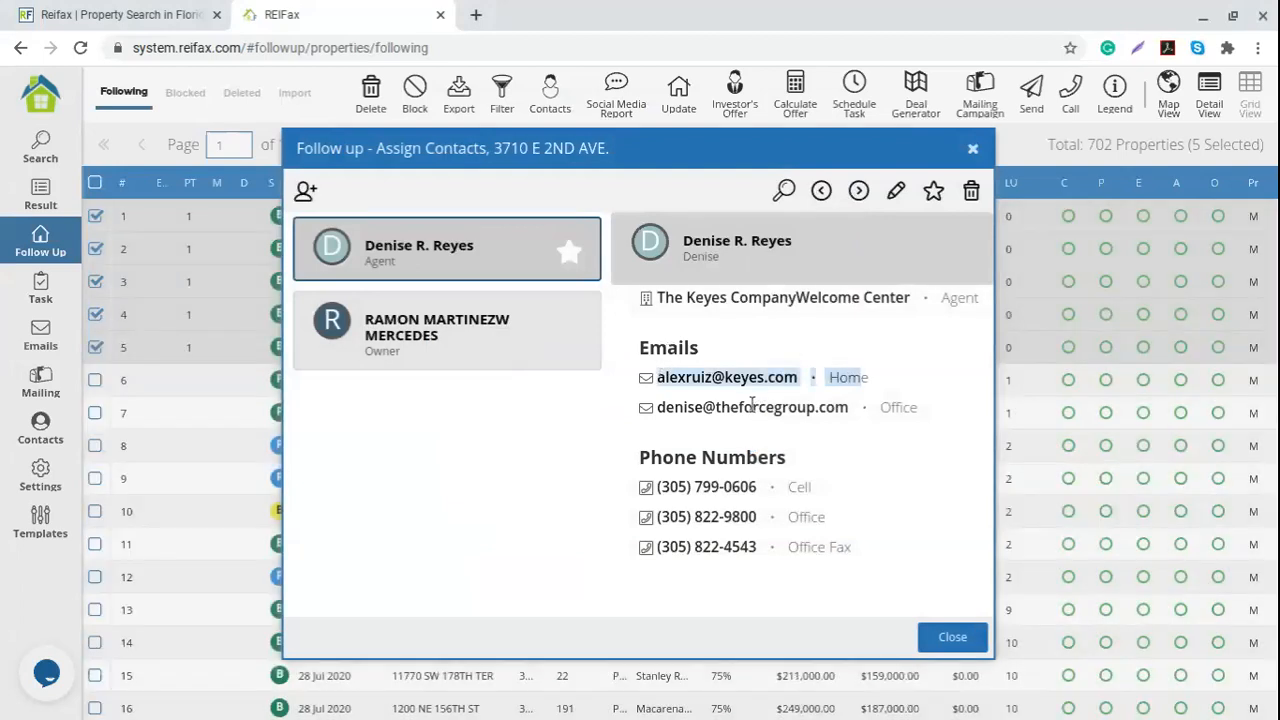
key("alt+Tab")
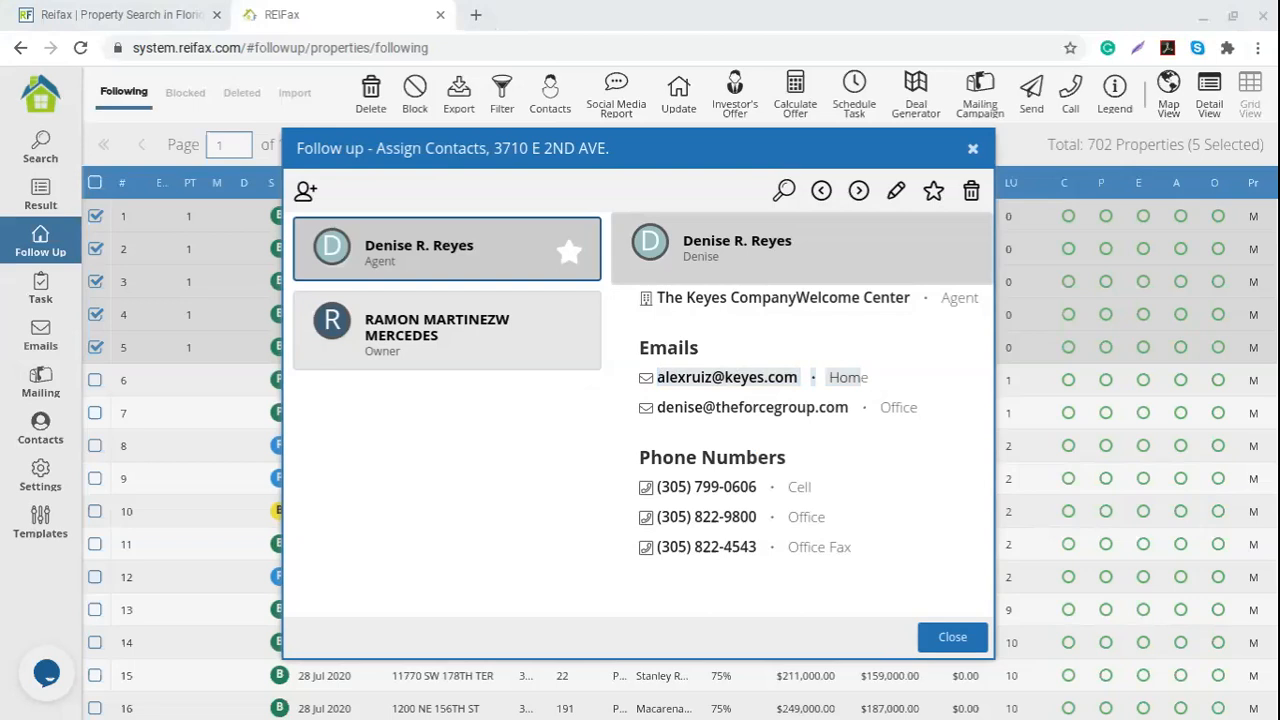
left_click(564, 434)
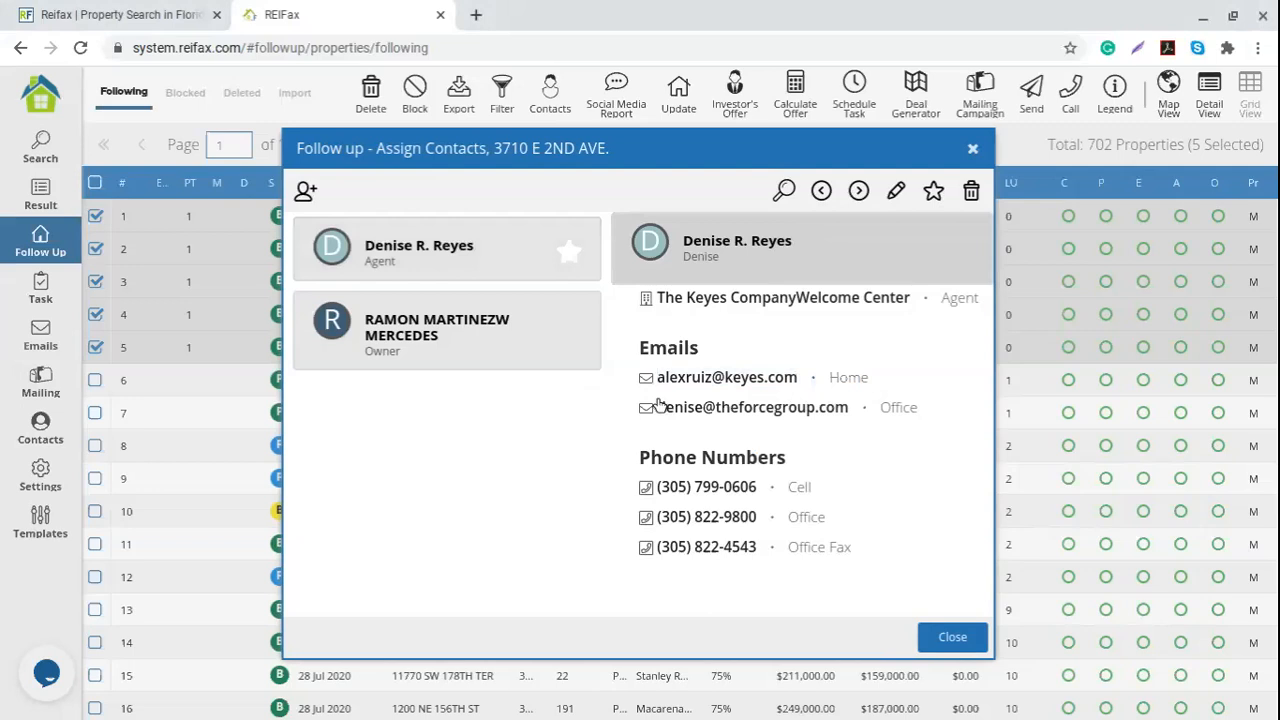
left_click(972, 148)
left_click_drag(656, 145, 814, 157)
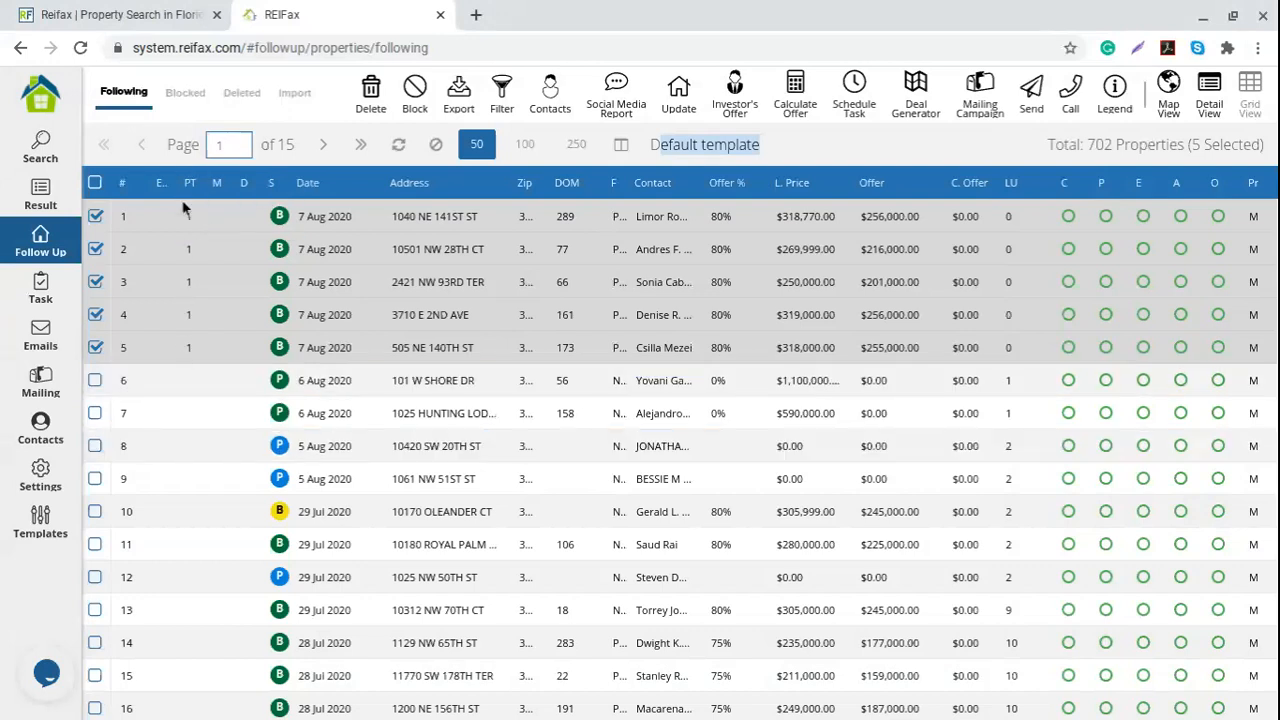
left_click(200, 385)
left_click(854, 145)
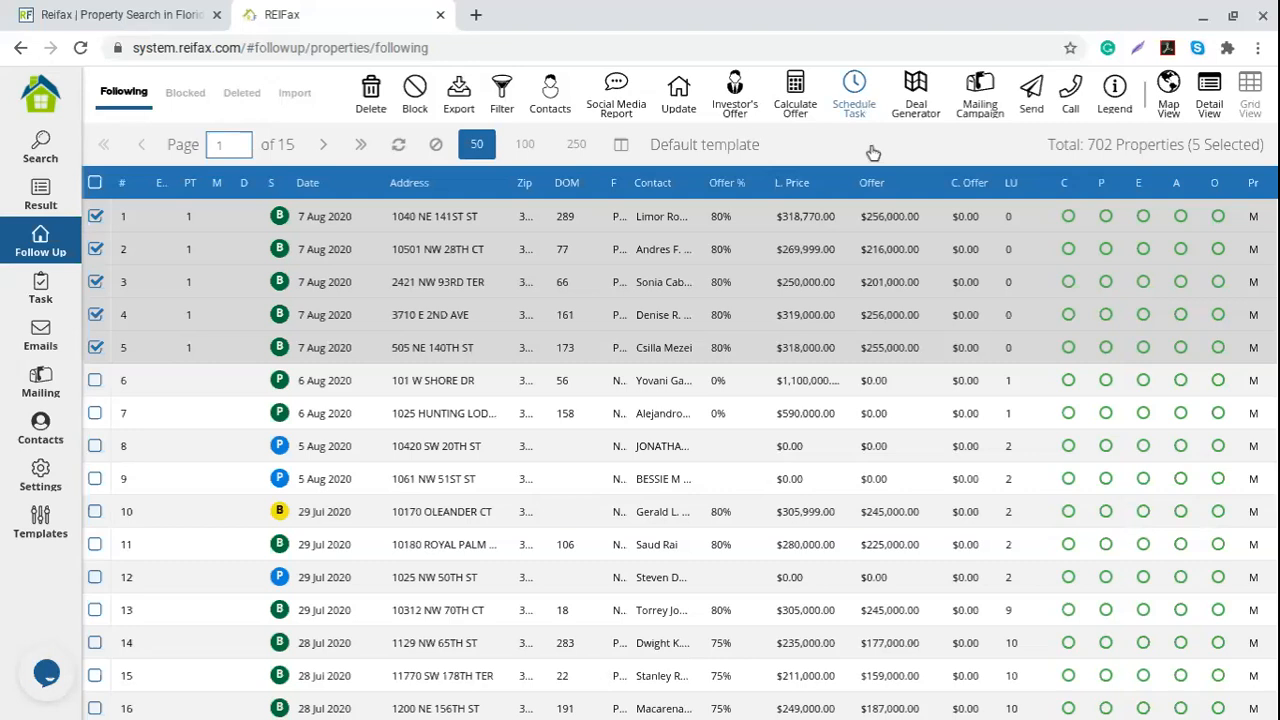
Start a scheduled task for the five selected properties with Manual execution and the Make CALL task
left_click(854, 98)
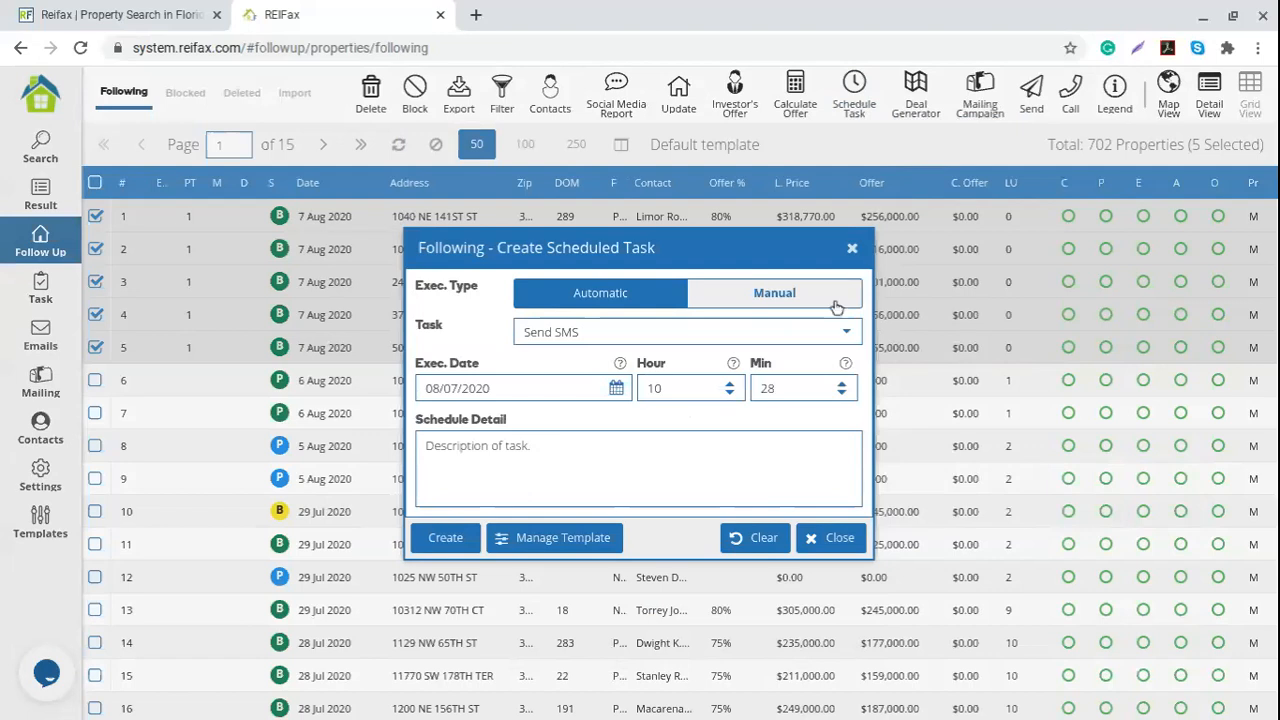
left_click(780, 298)
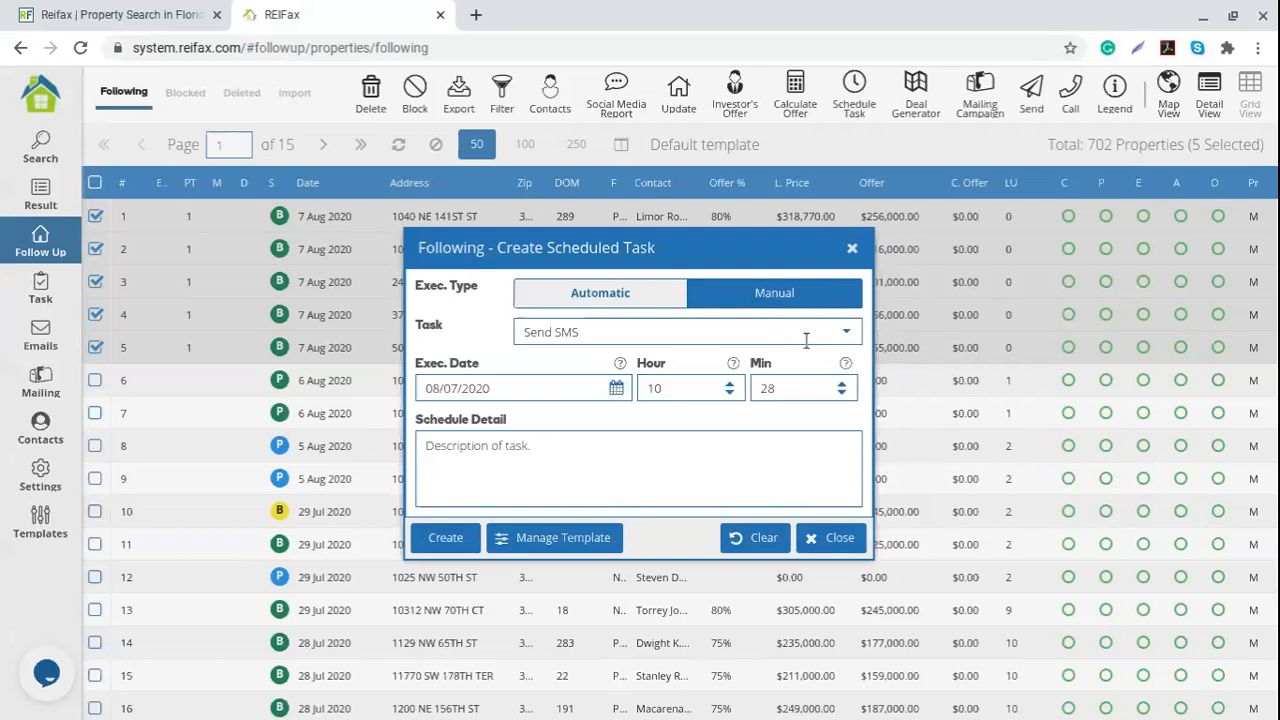
left_click(840, 336)
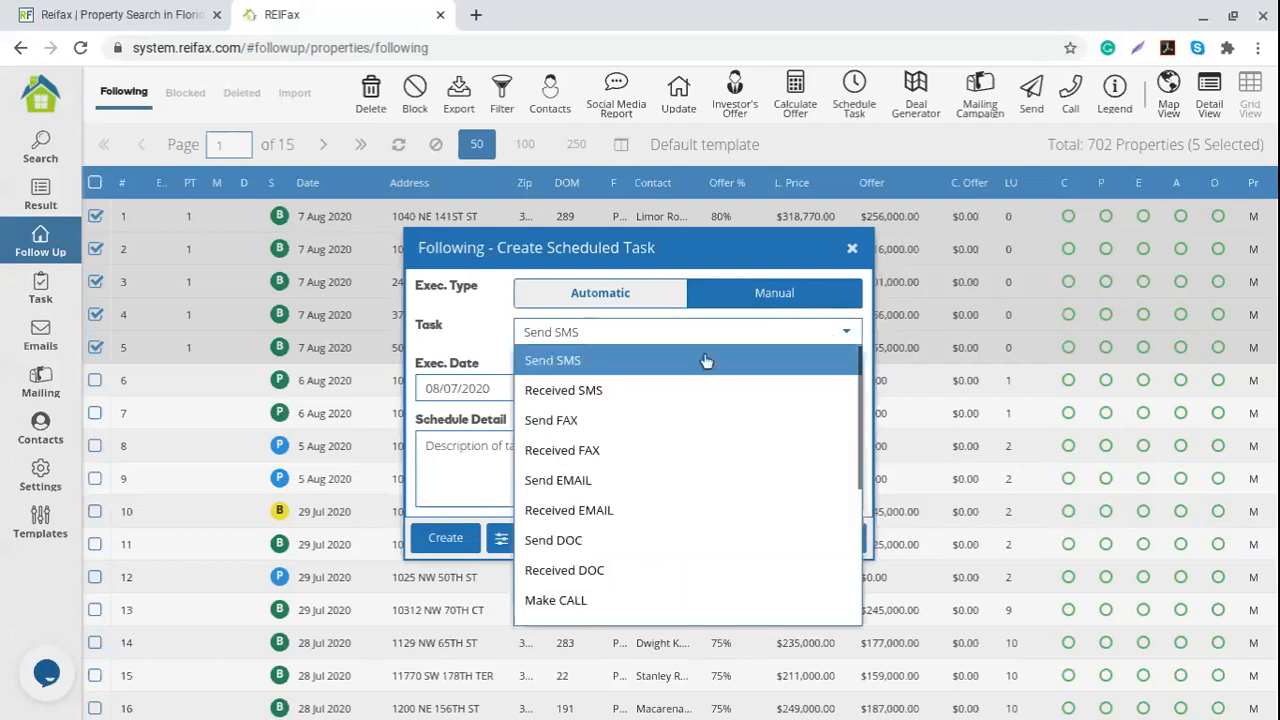
left_click(606, 610)
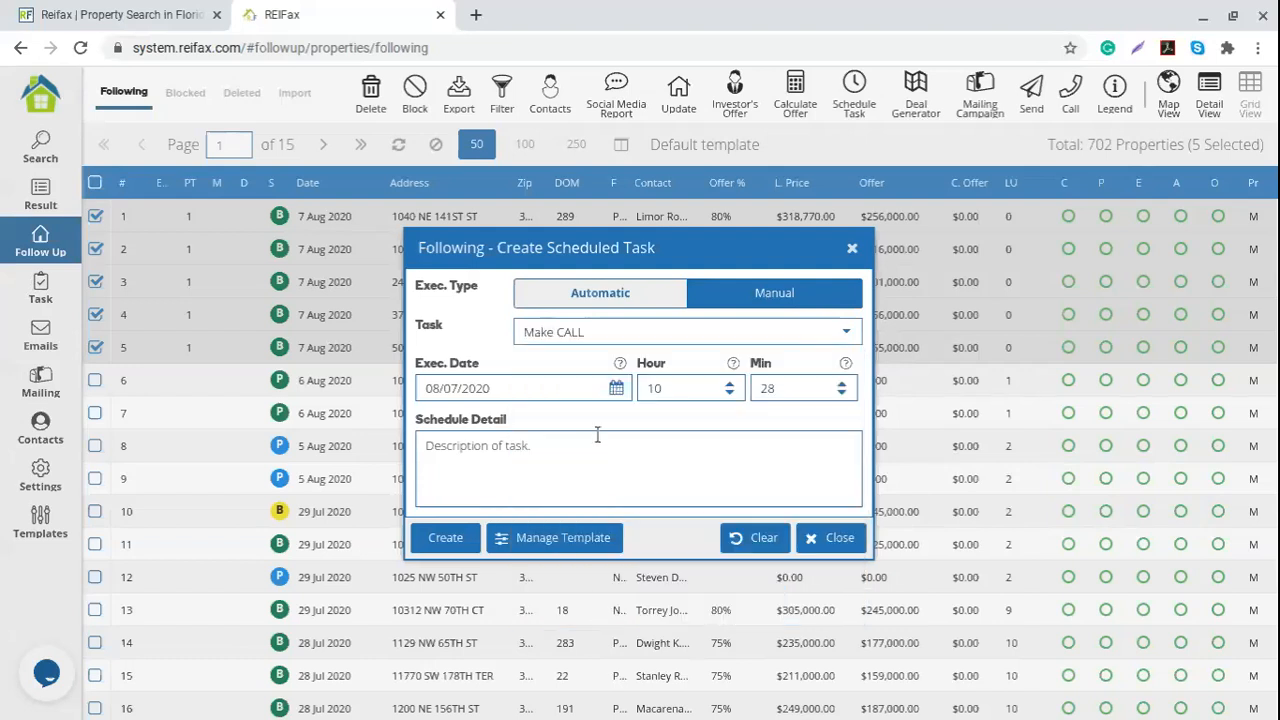
Compare the tasks offered for Automatic and Manual execution, and finish with Manual and Make CALL chosen
left_click(614, 294)
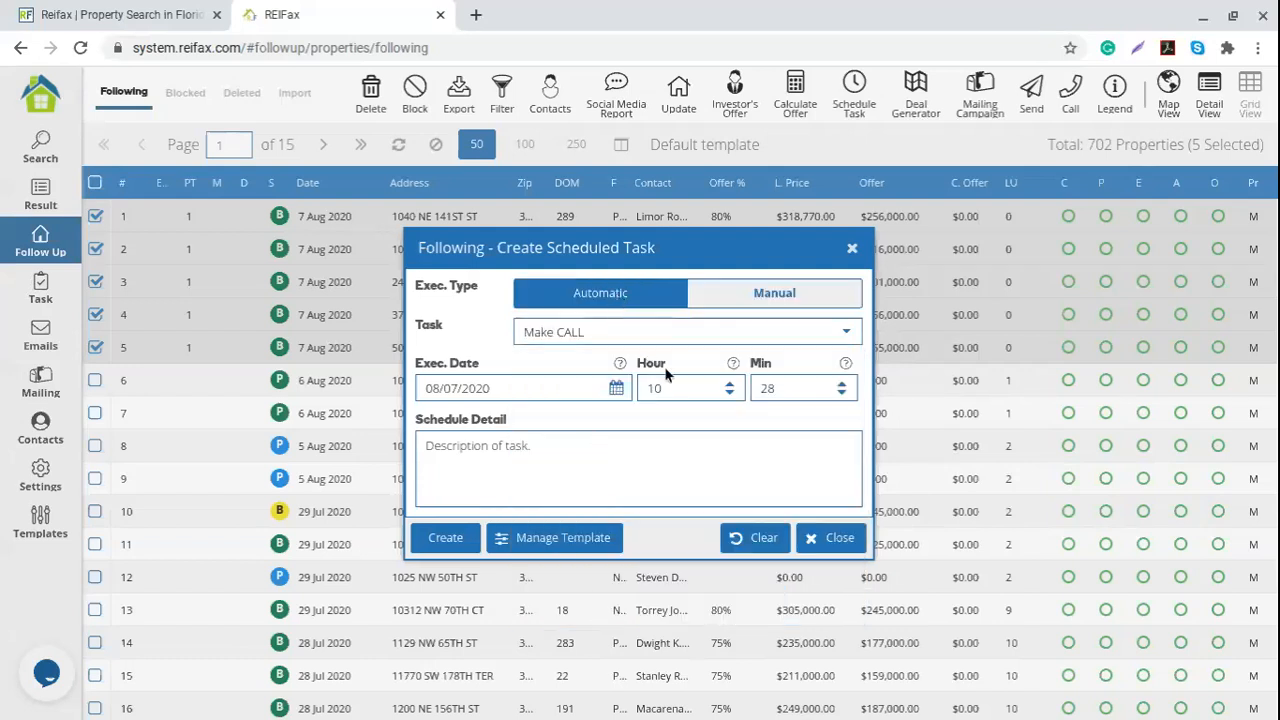
left_click(848, 333)
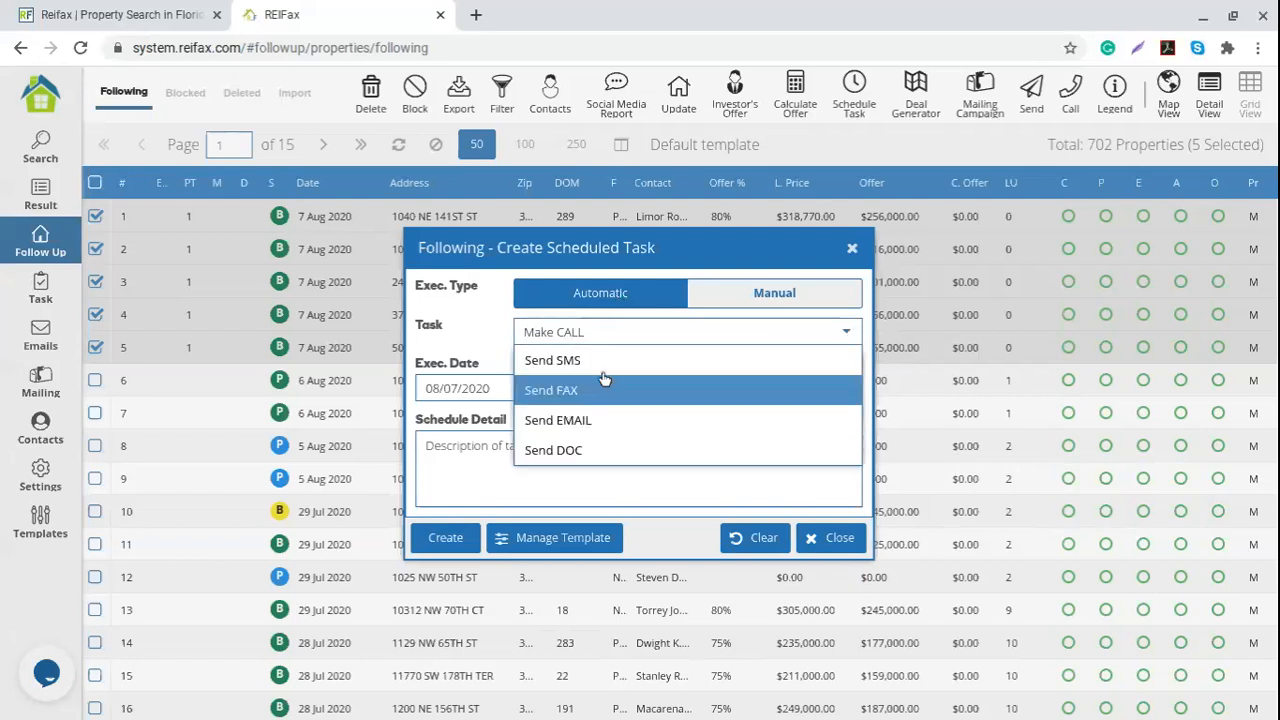
left_click(776, 293)
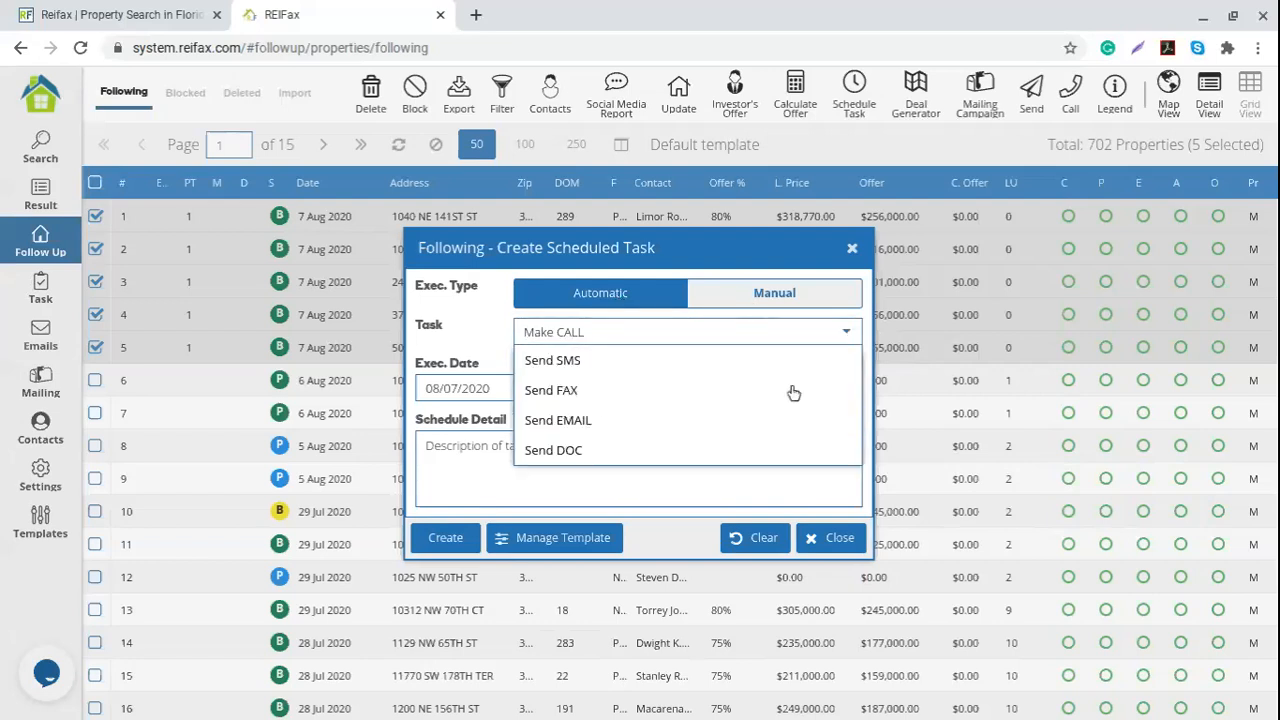
left_click(848, 333)
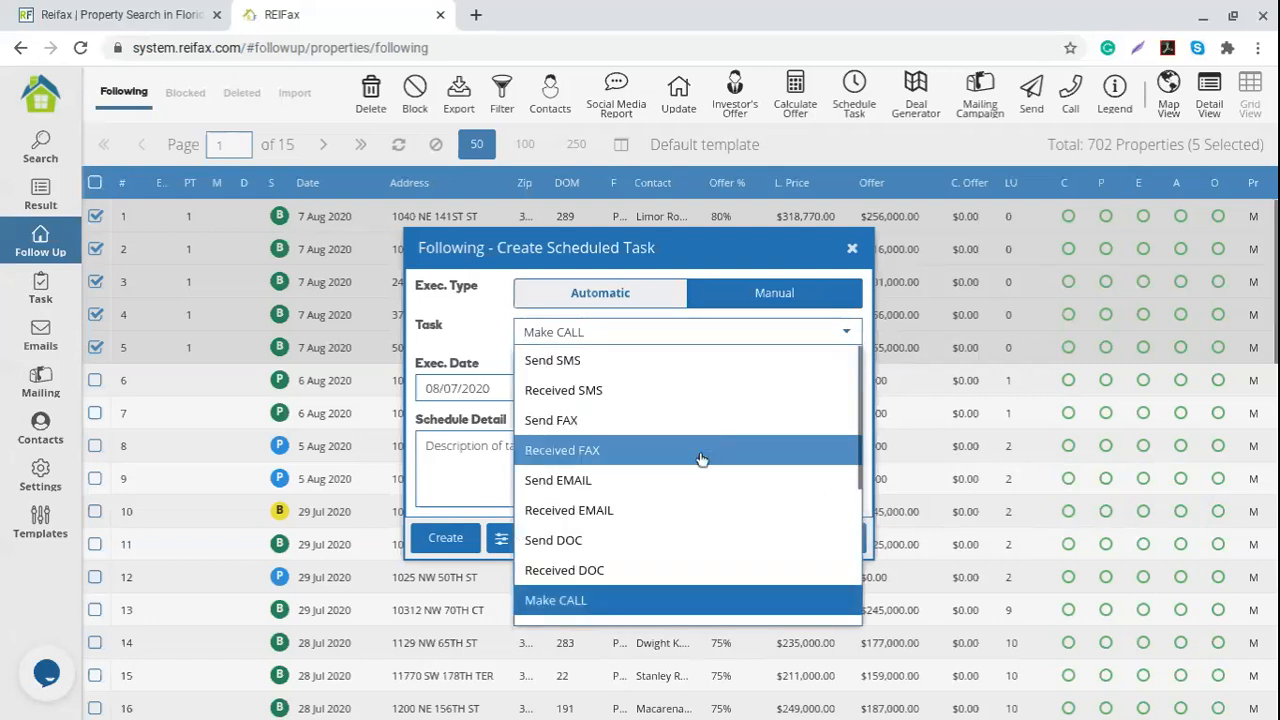
scroll(701, 480, "down", 3)
scroll(694, 571, "down", 1)
scroll(694, 571, "up", 5)
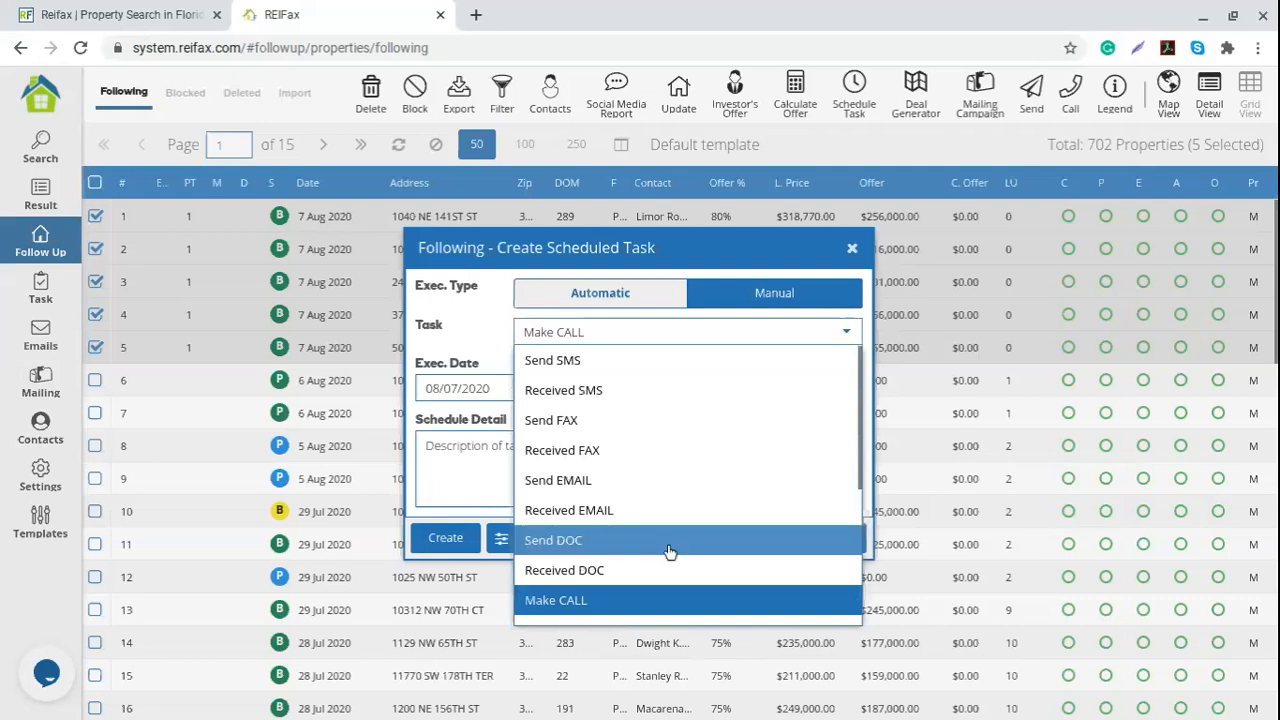
left_click(634, 600)
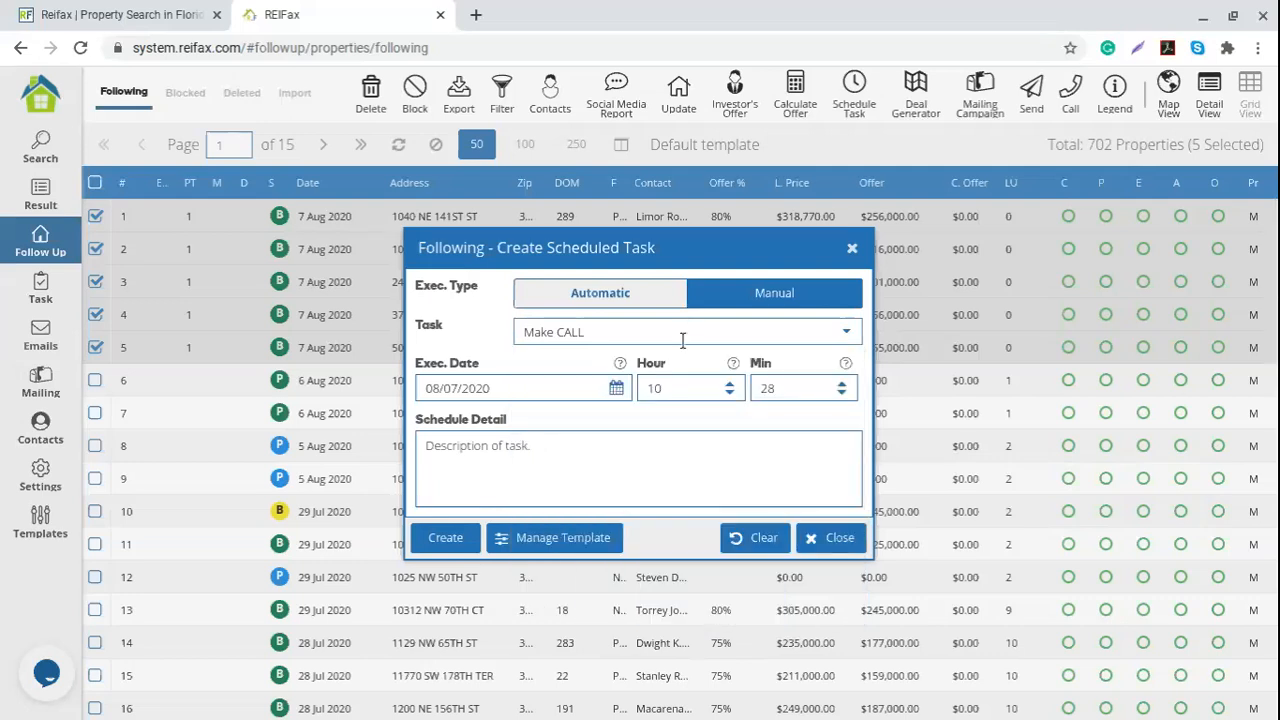
Set the call task's execution date to 08/10/2020, hour 11 and minute 0
left_click(616, 388)
left_click(474, 563)
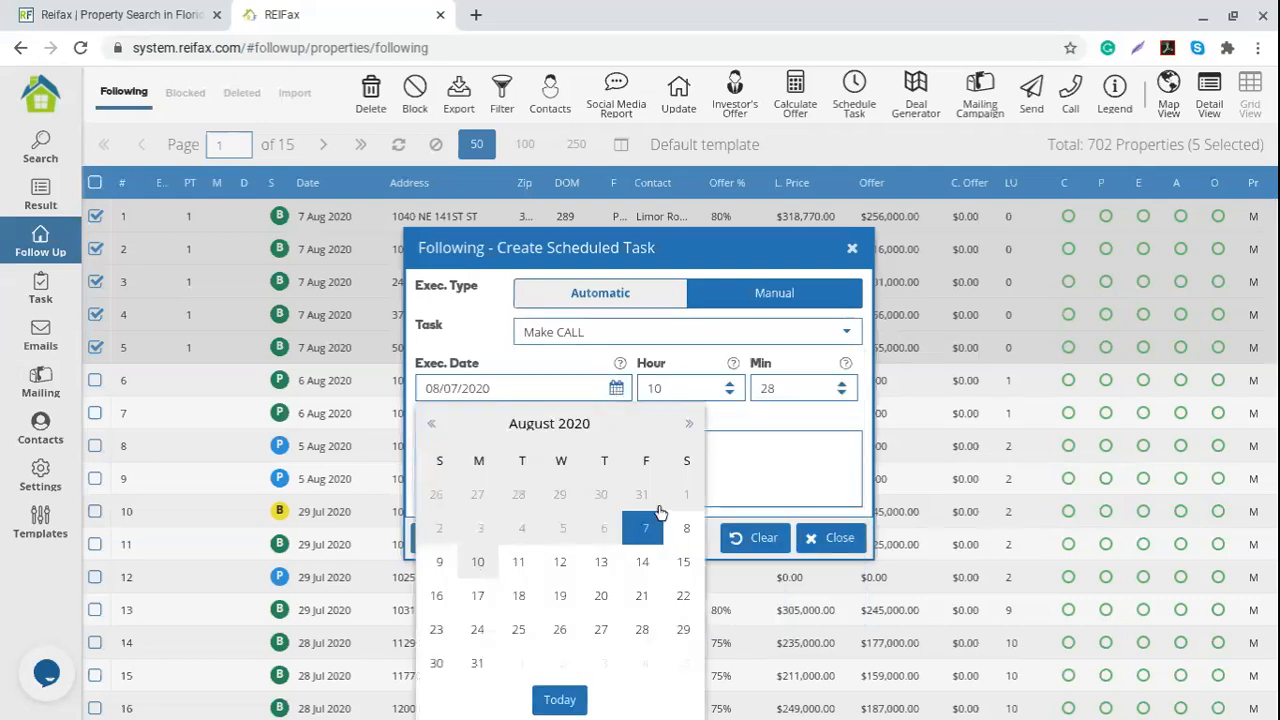
left_click(730, 383)
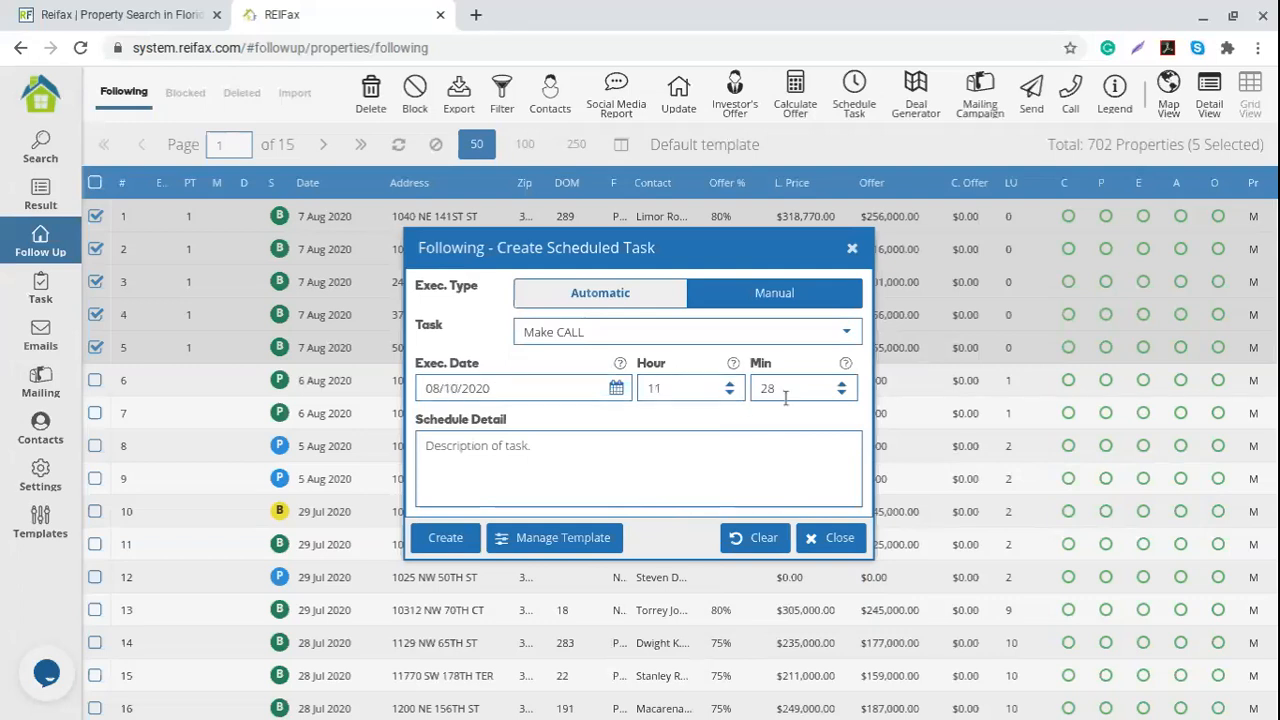
type("00")
Enter "call after contract sendings" as the schedule detail, create the call tasks and dismiss the message
left_click(558, 446)
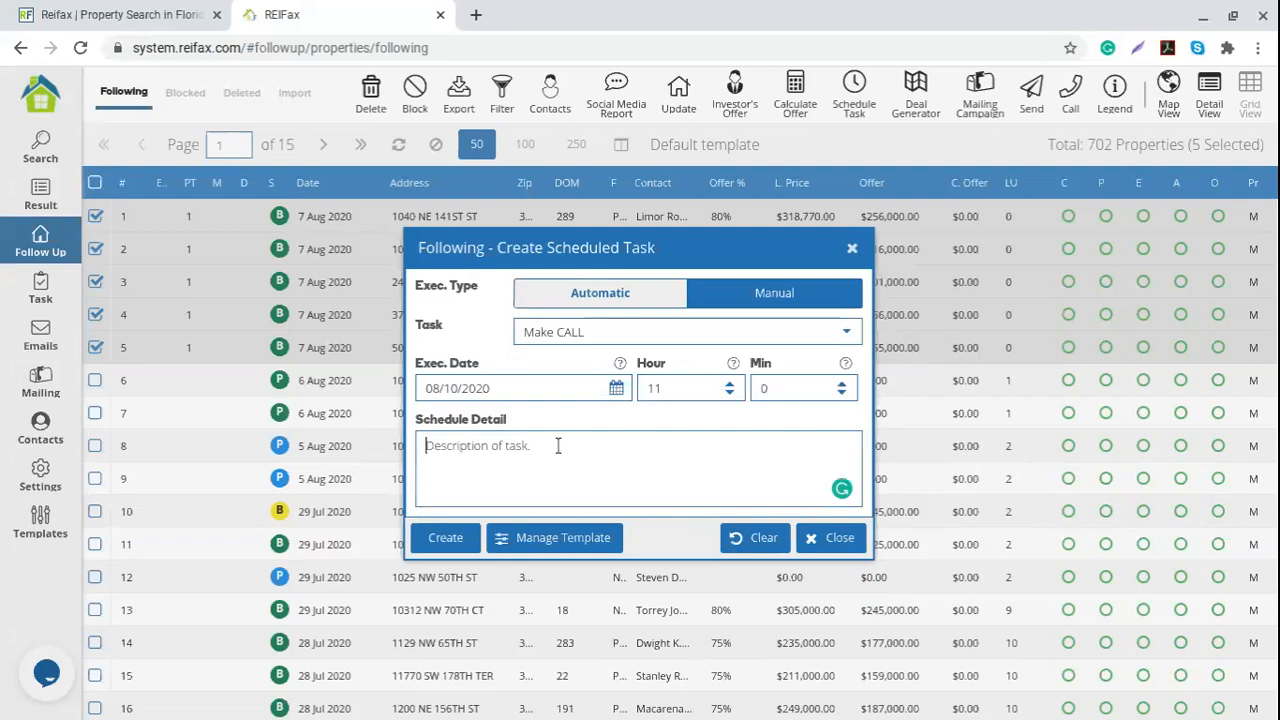
type("call")
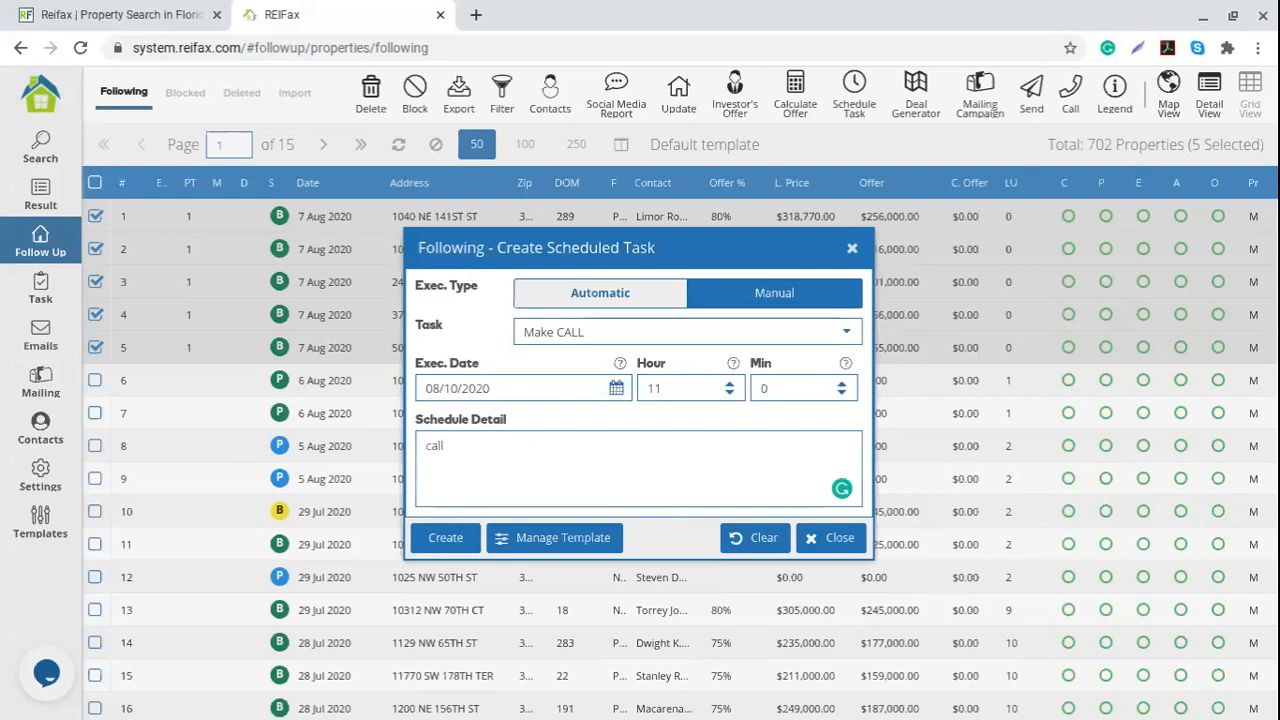
type(" after contract sendings")
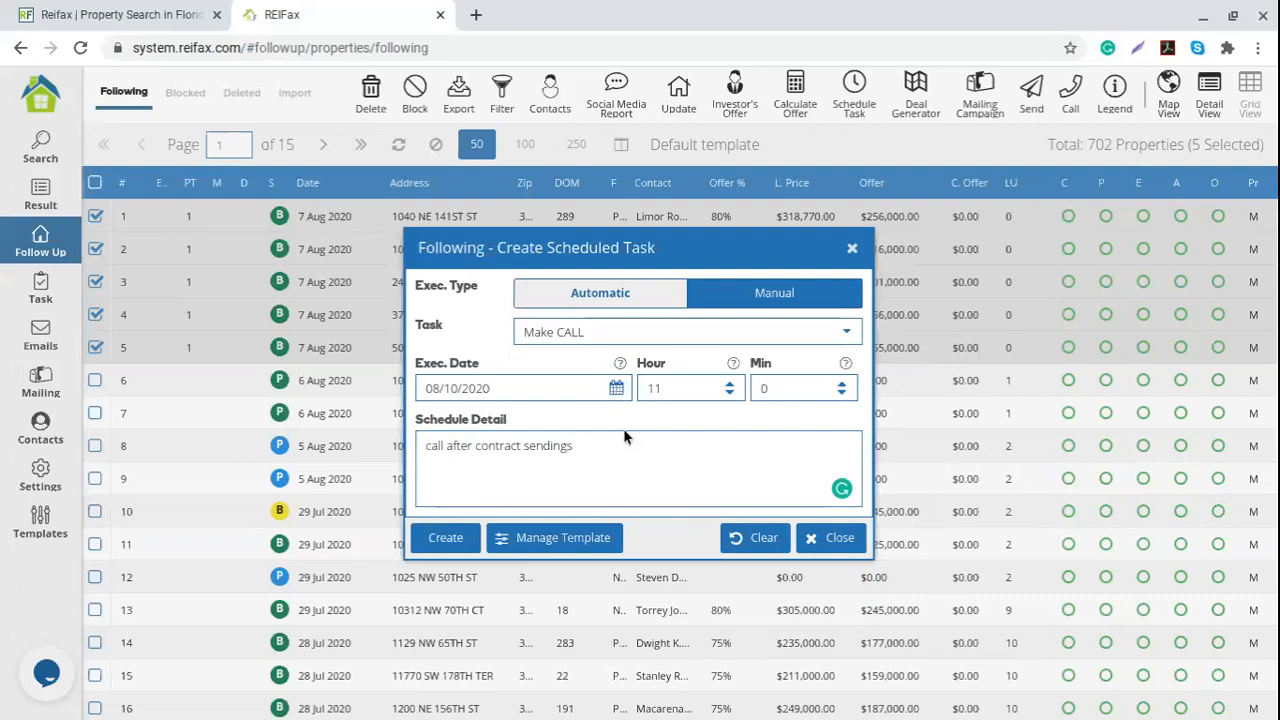
left_click(446, 538)
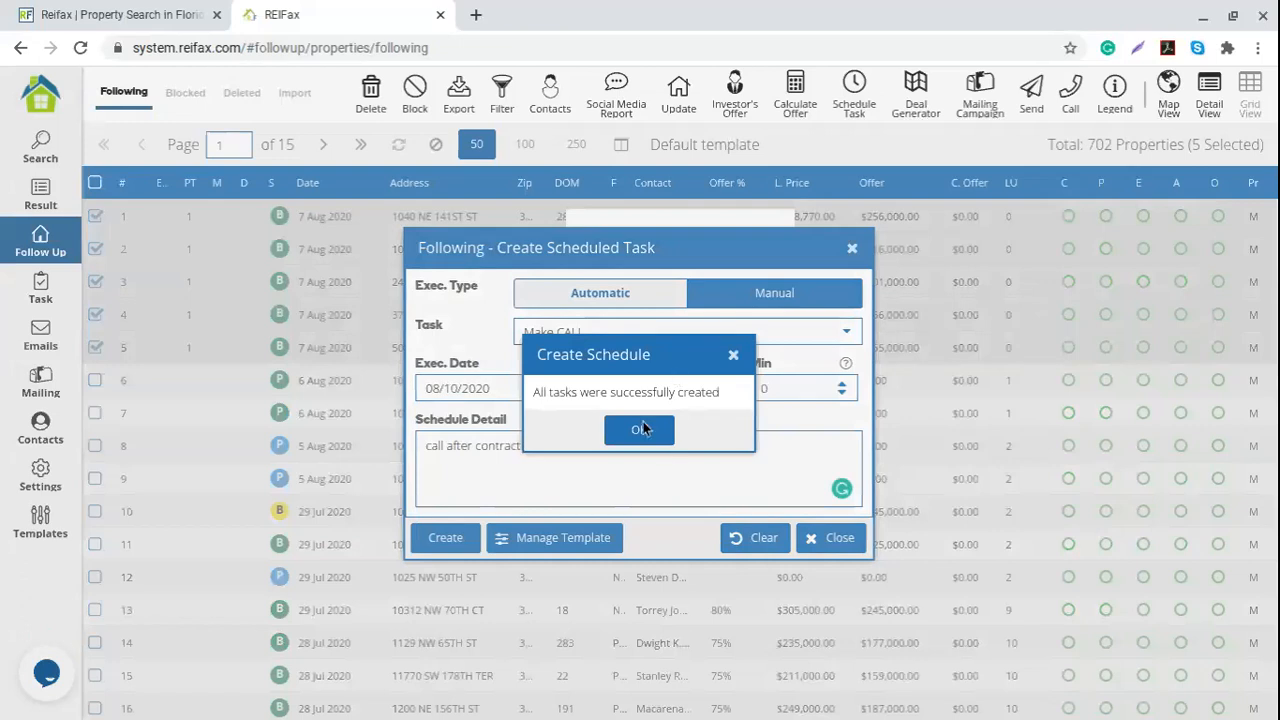
left_click(640, 429)
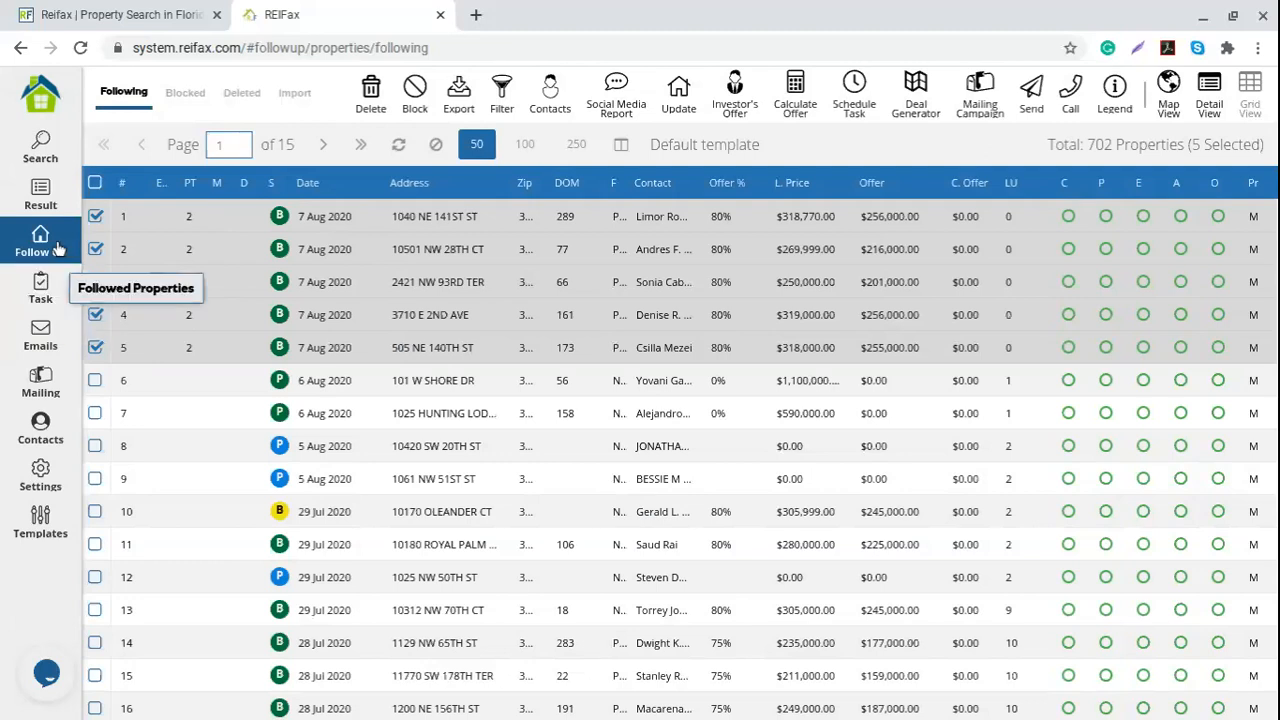
In the pending tasks, select the five 1st offer document tasks and mark them as completed
left_click(42, 300)
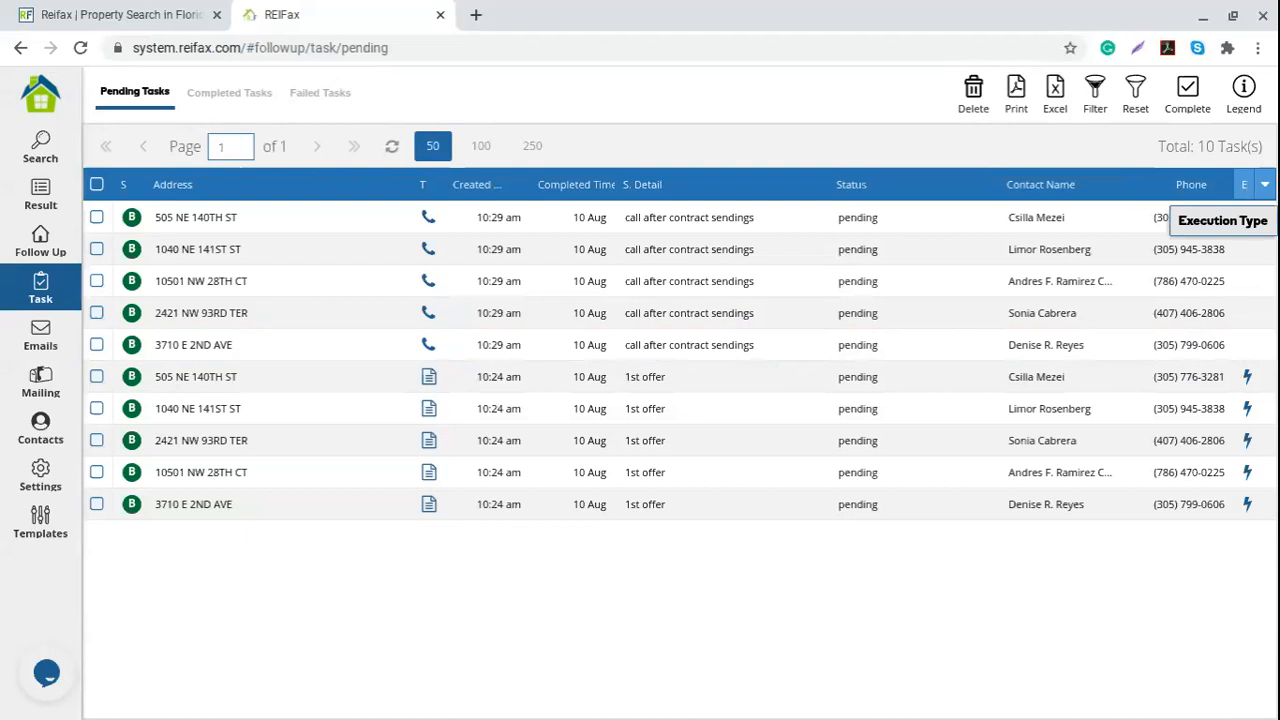
left_click(800, 374)
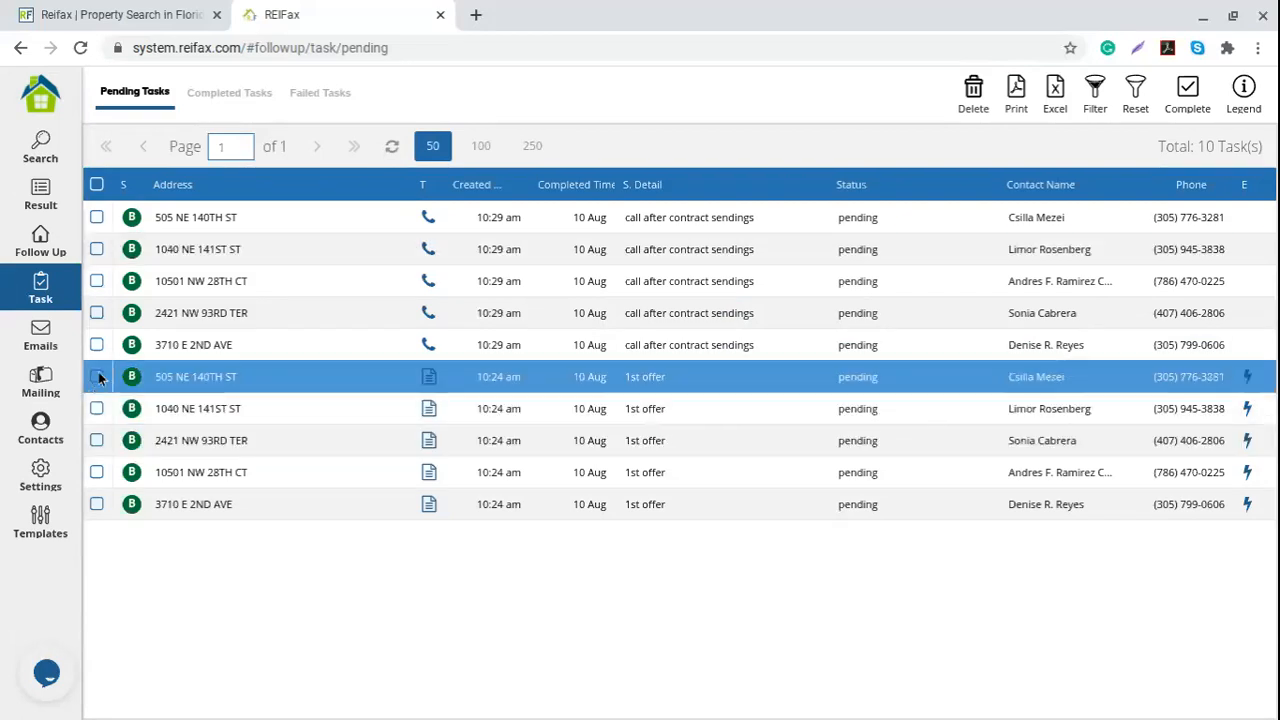
left_click(97, 376)
left_click(97, 408)
left_click(97, 440)
left_click(97, 472)
left_click(97, 504)
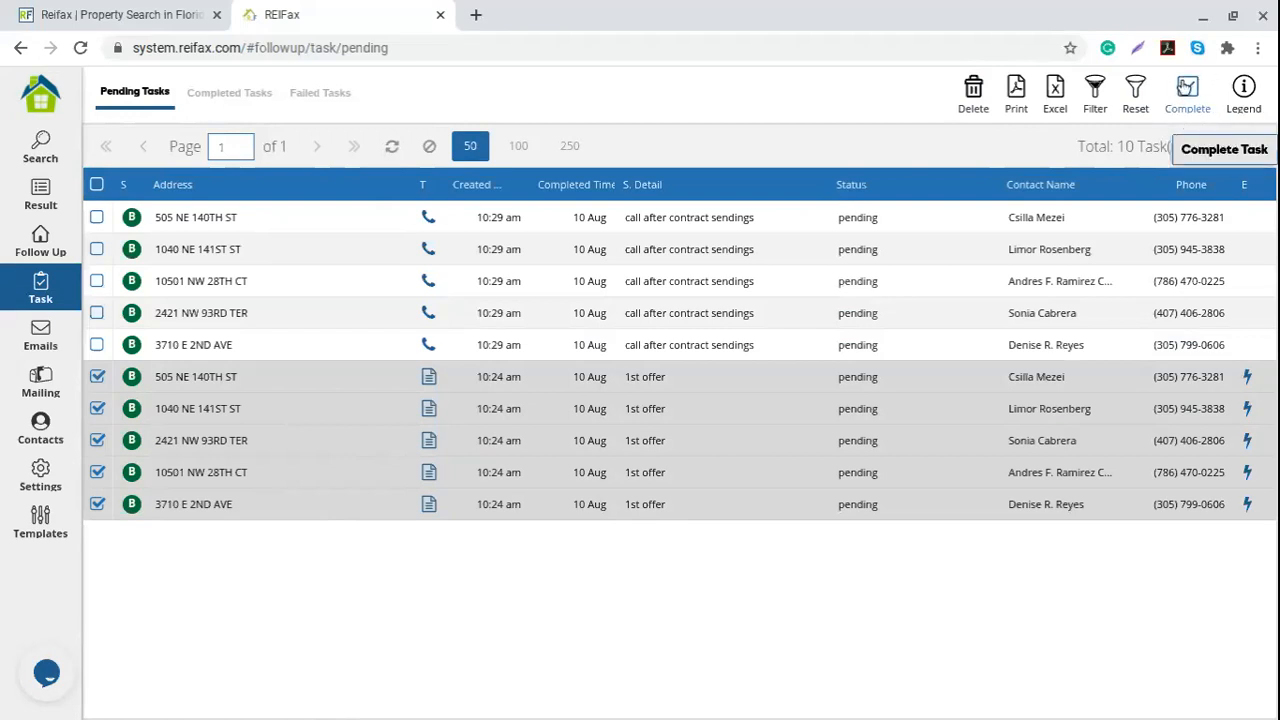
left_click(1185, 89)
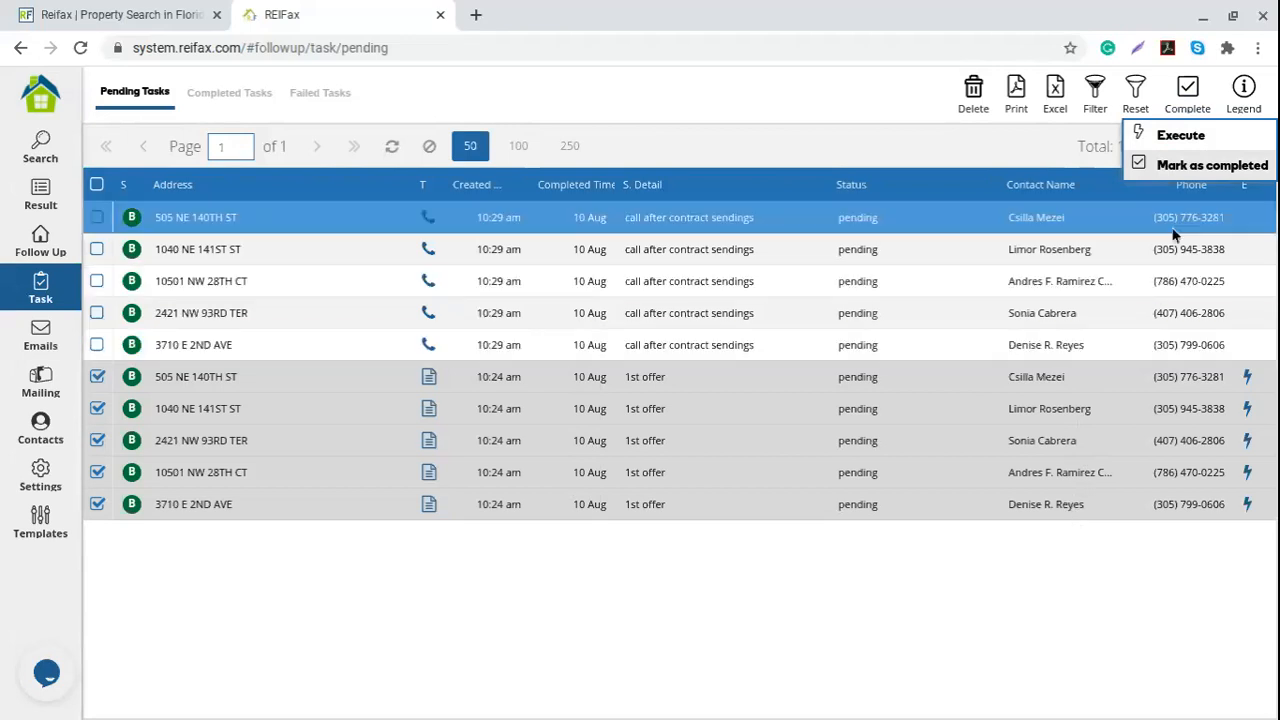
left_click(1195, 168)
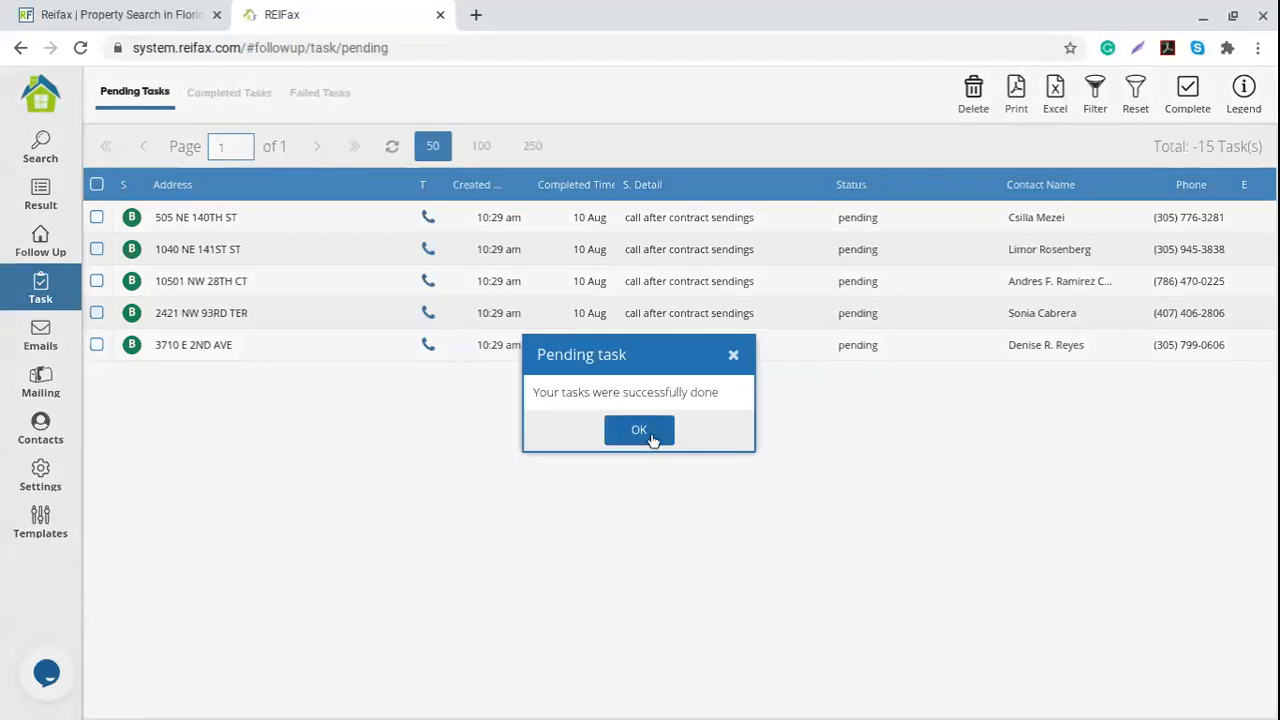
left_click(646, 431)
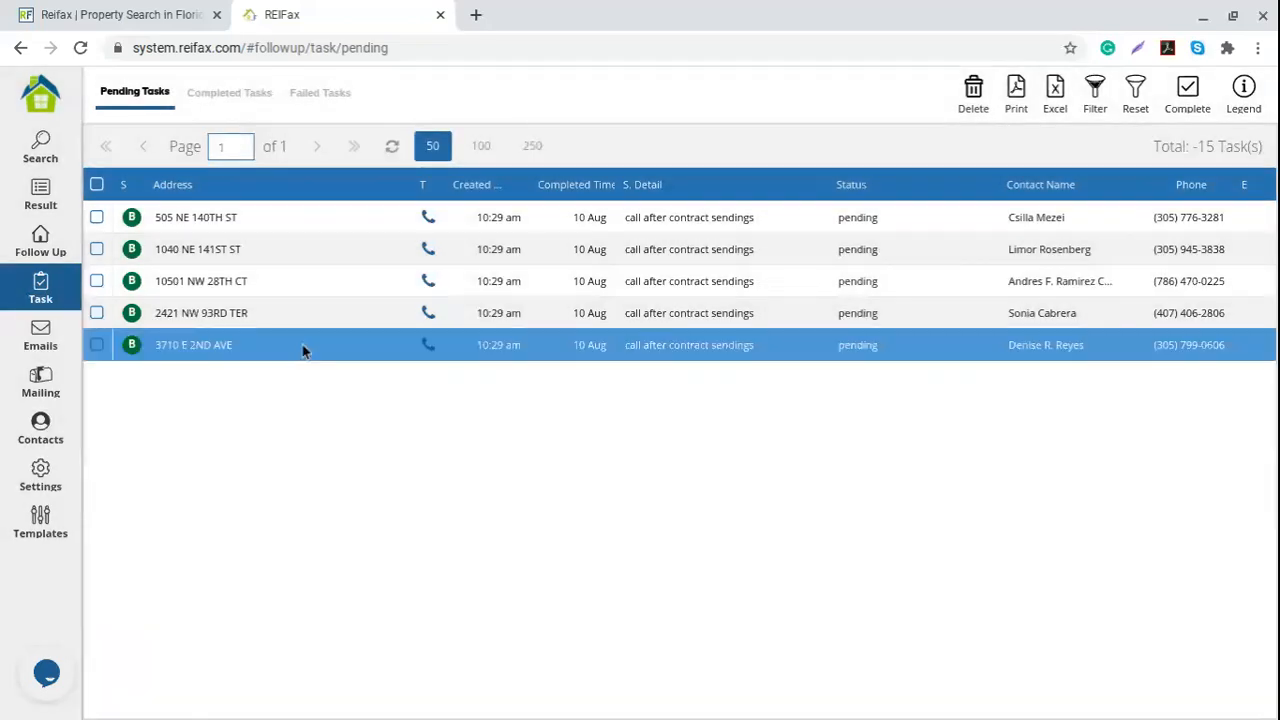
Review the sent documents in the completed tasks, and return to the pending tasks
left_click(234, 100)
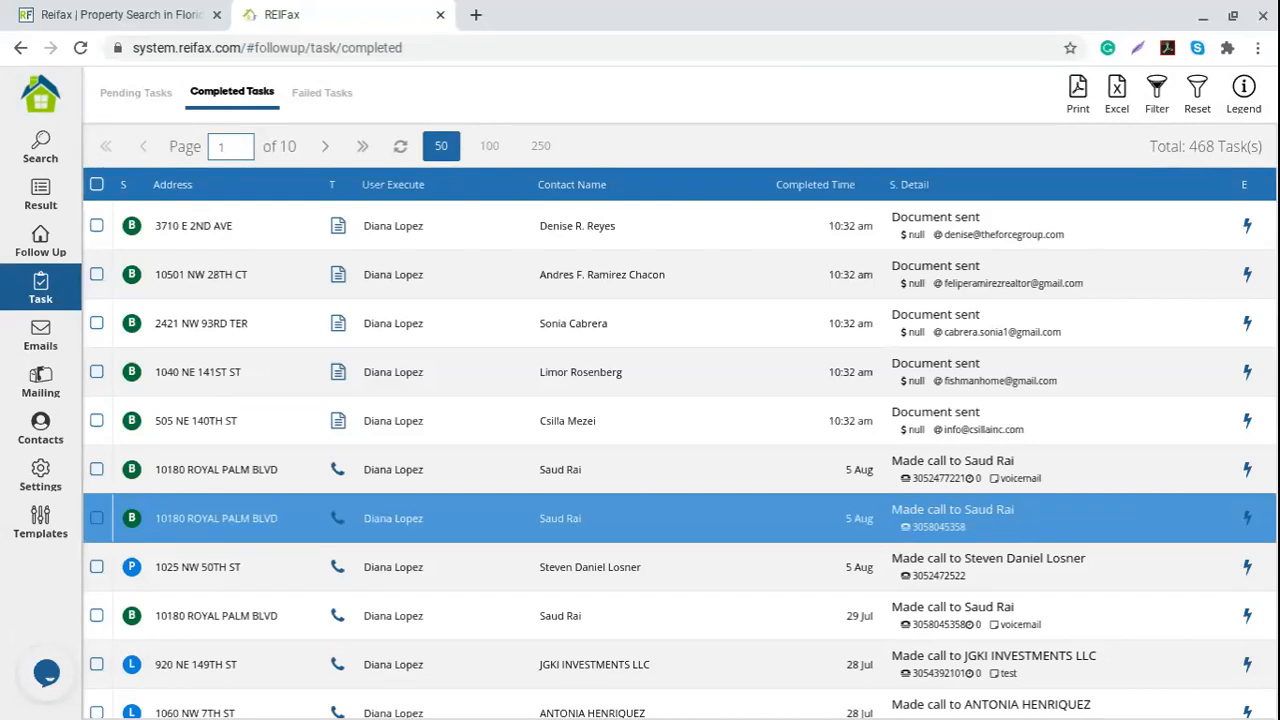
left_click(132, 95)
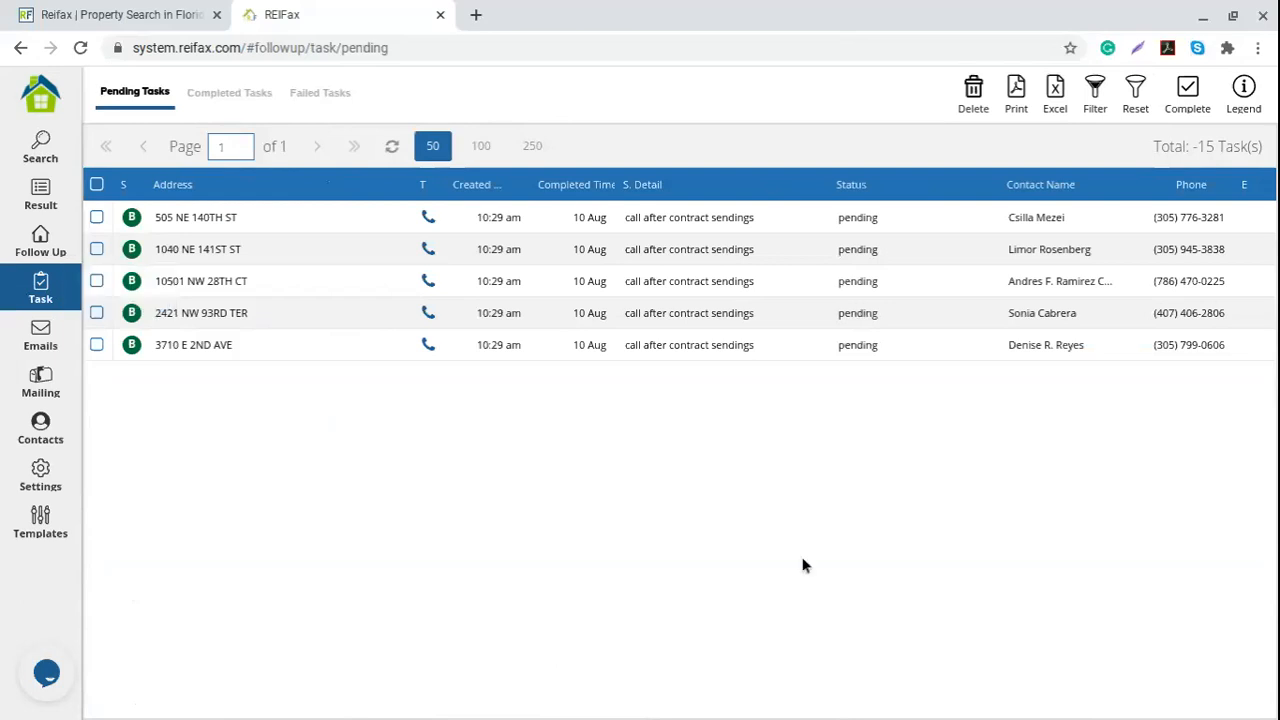
left_click(1222, 270)
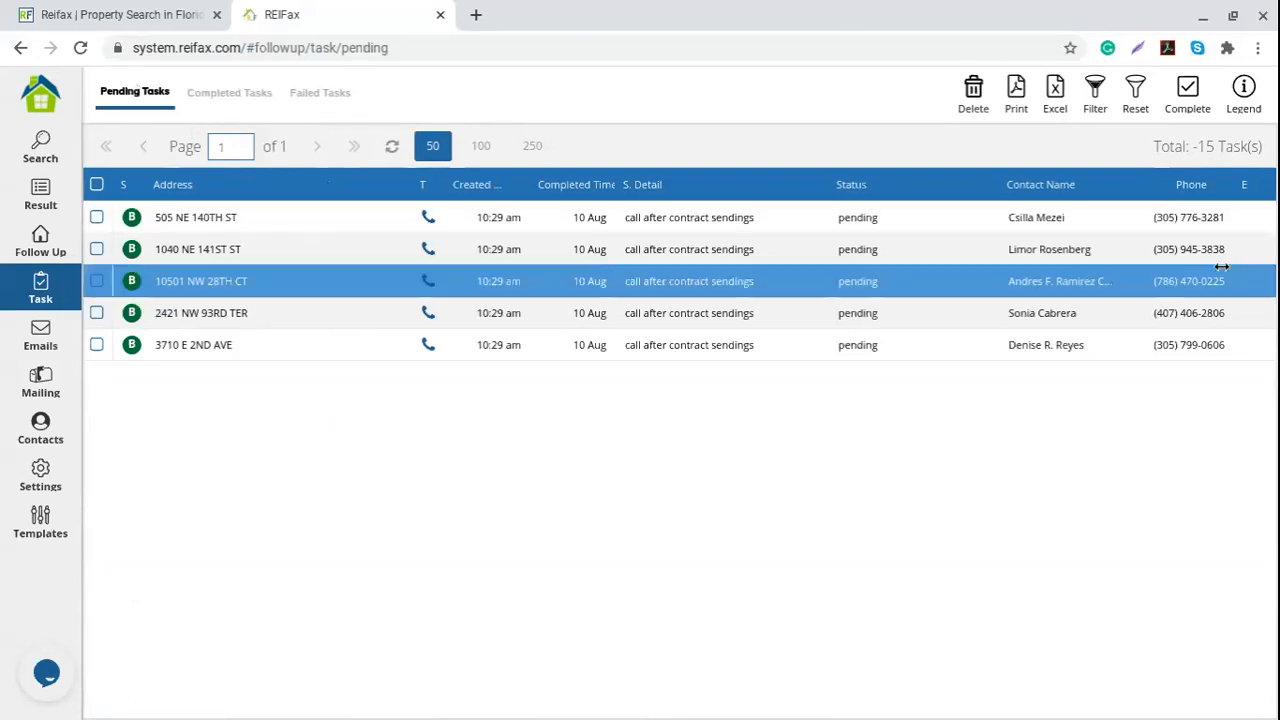
left_click(1188, 92)
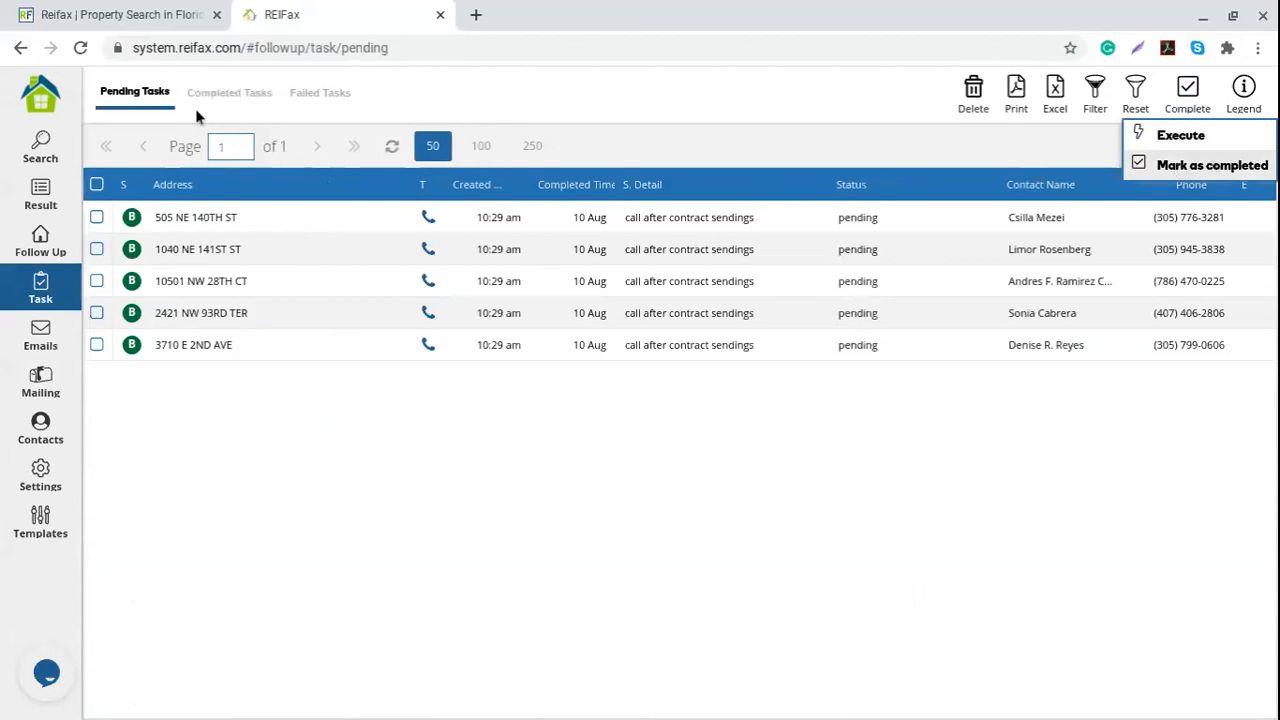
left_click(900, 651)
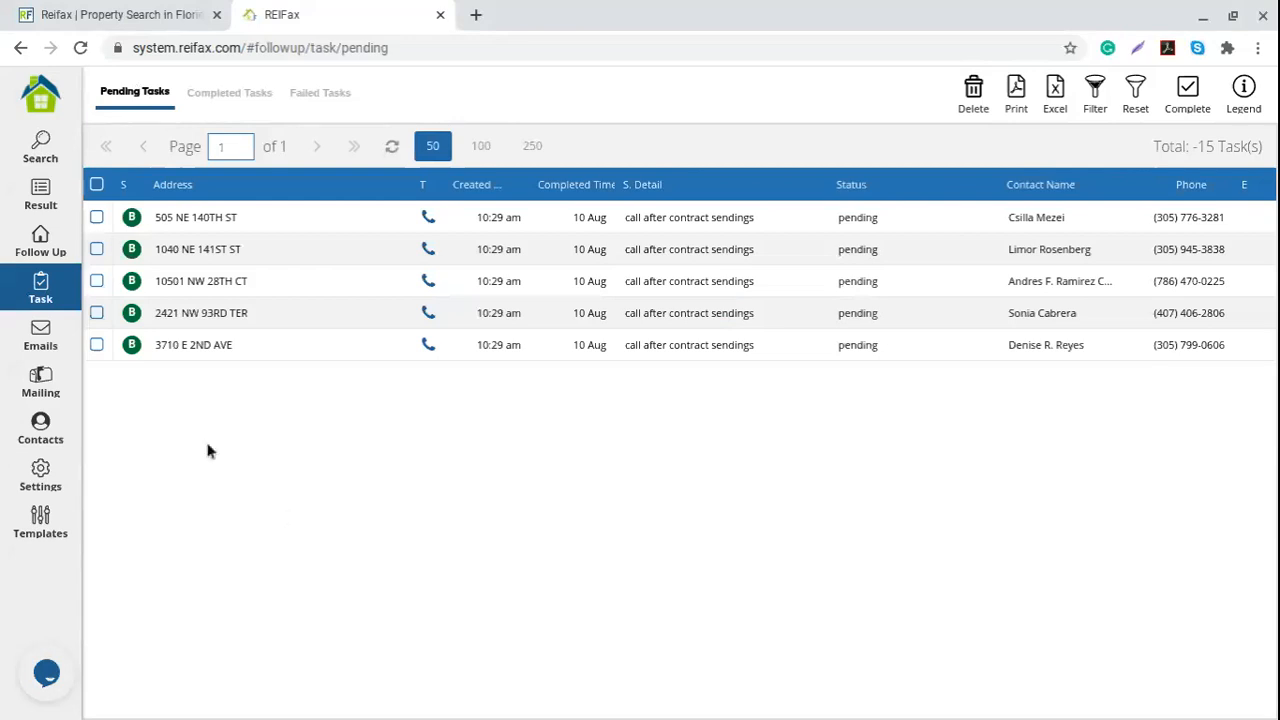
left_click(40, 243)
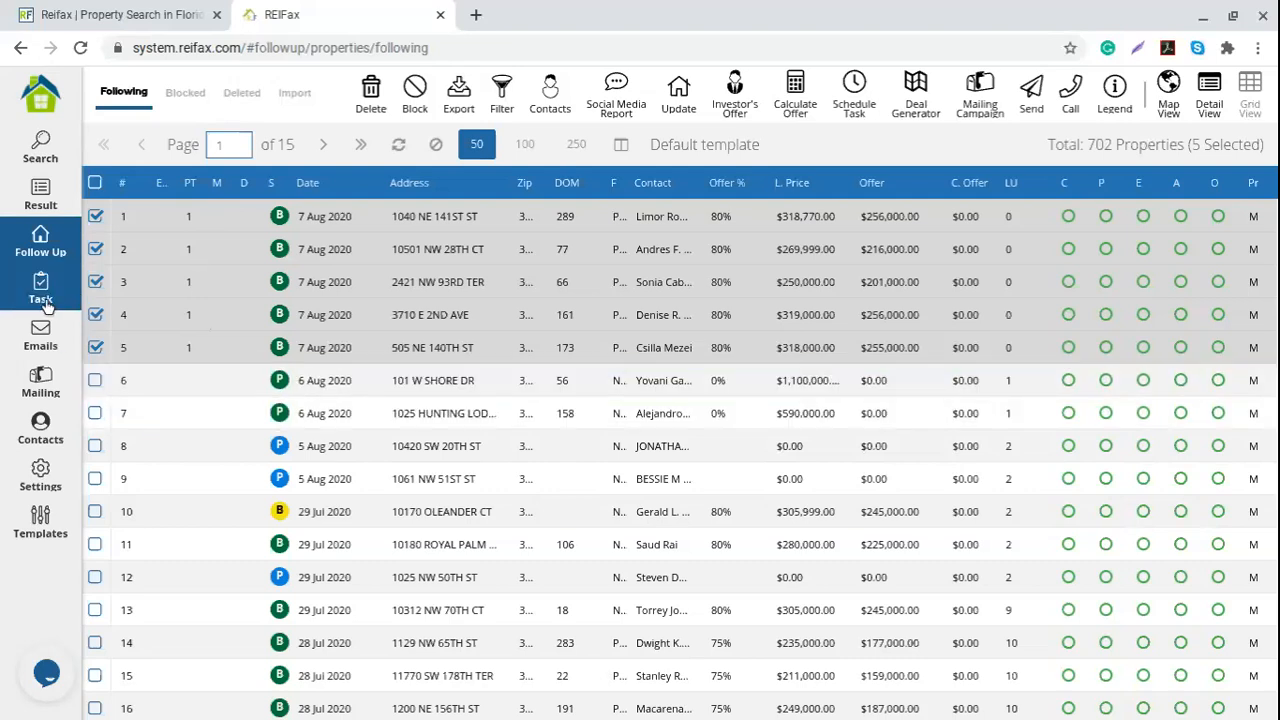
Filter the pending tasks to those with a completed date equal to 08/10/2020
left_click(44, 296)
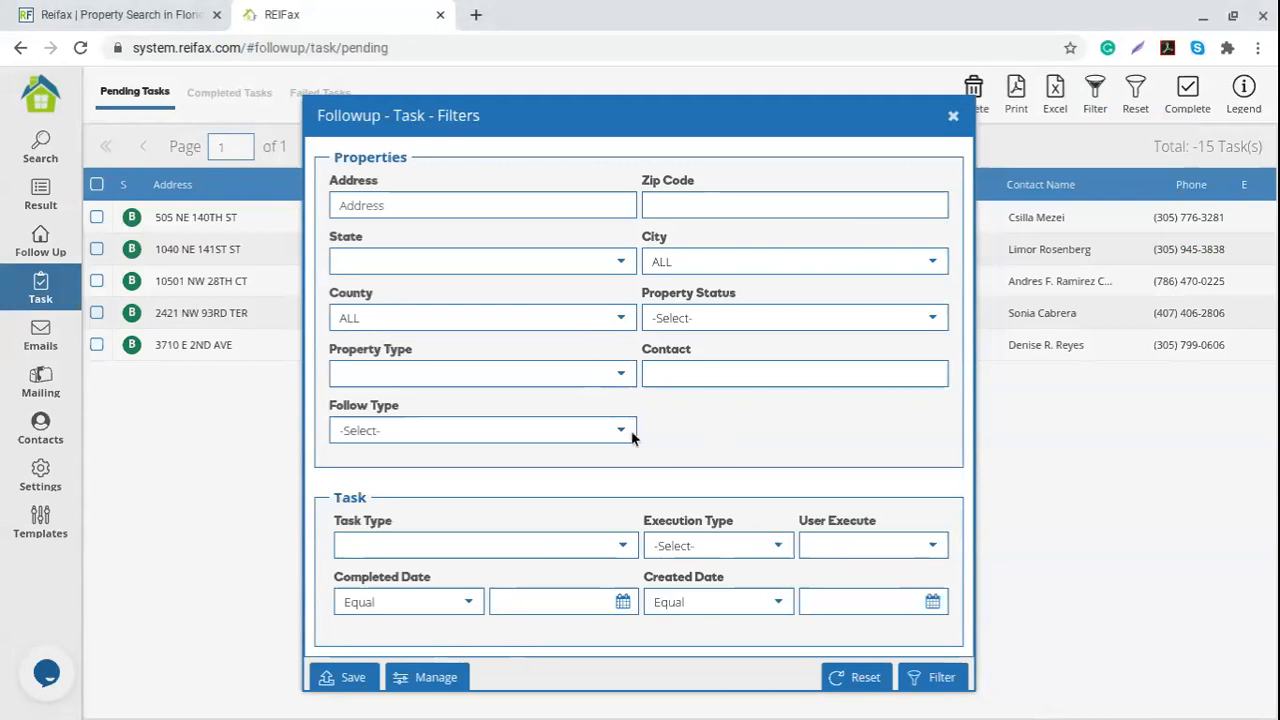
left_click(470, 604)
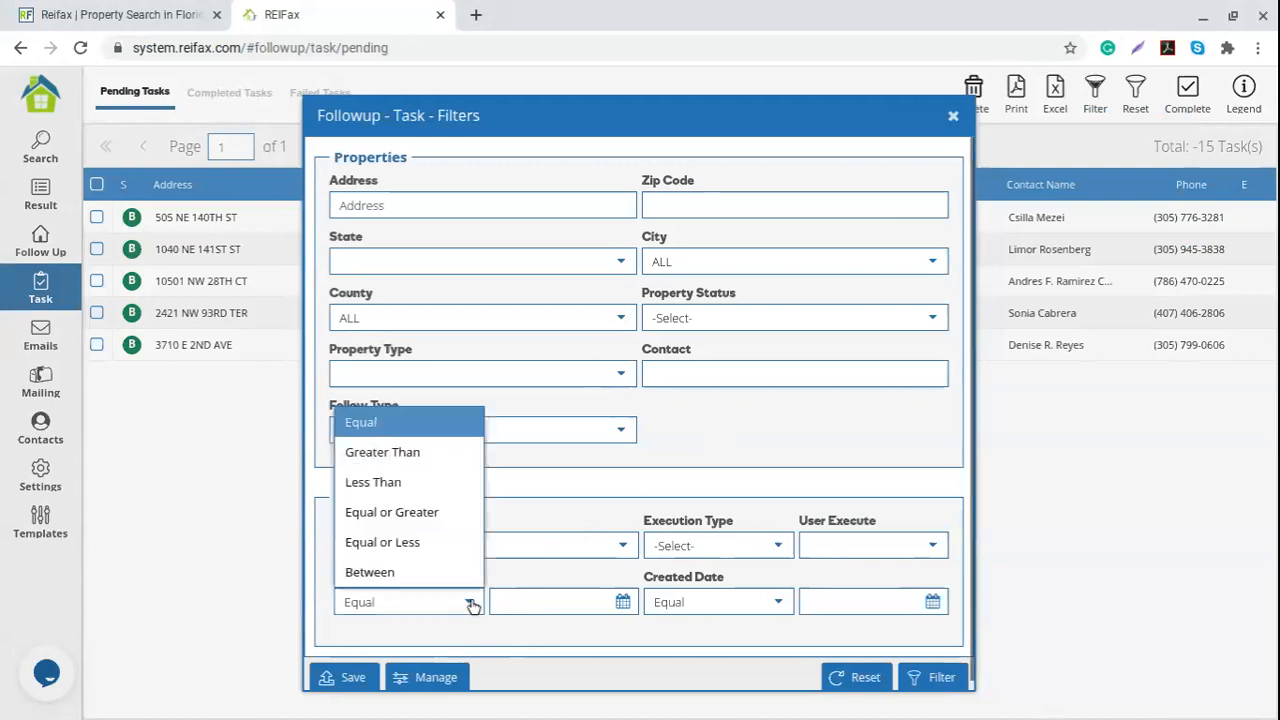
left_click(622, 602)
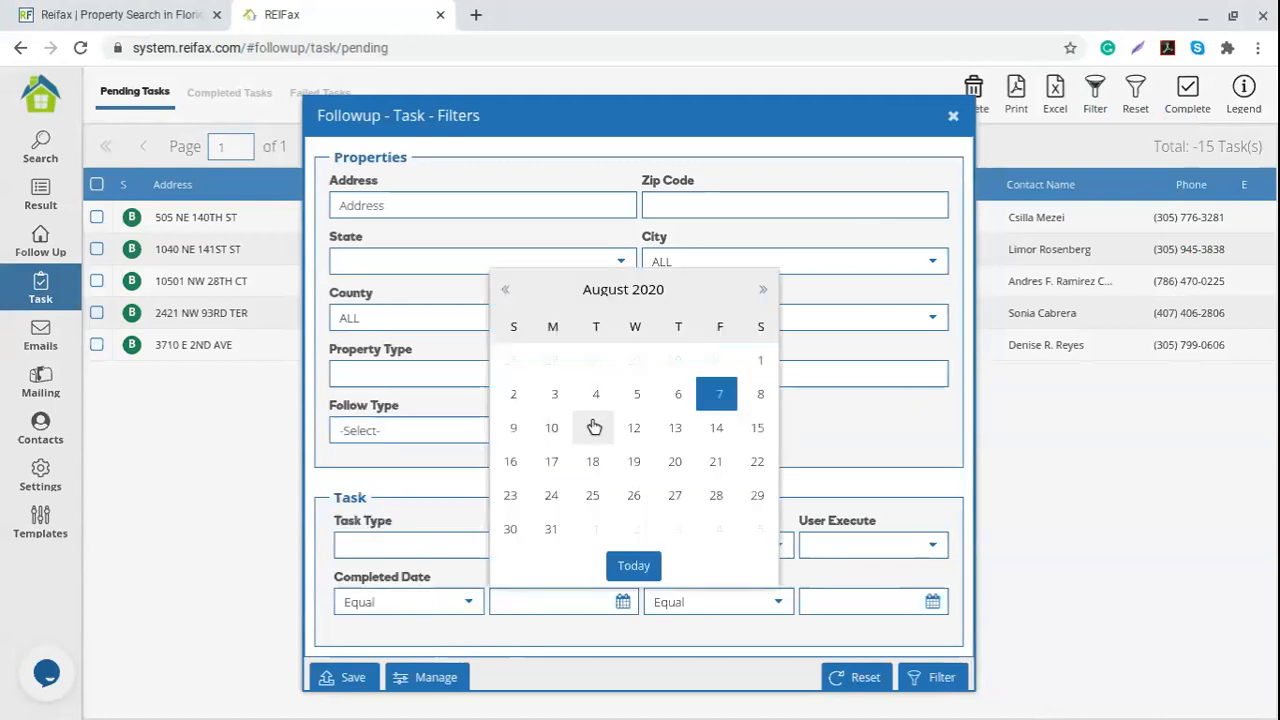
left_click(563, 446)
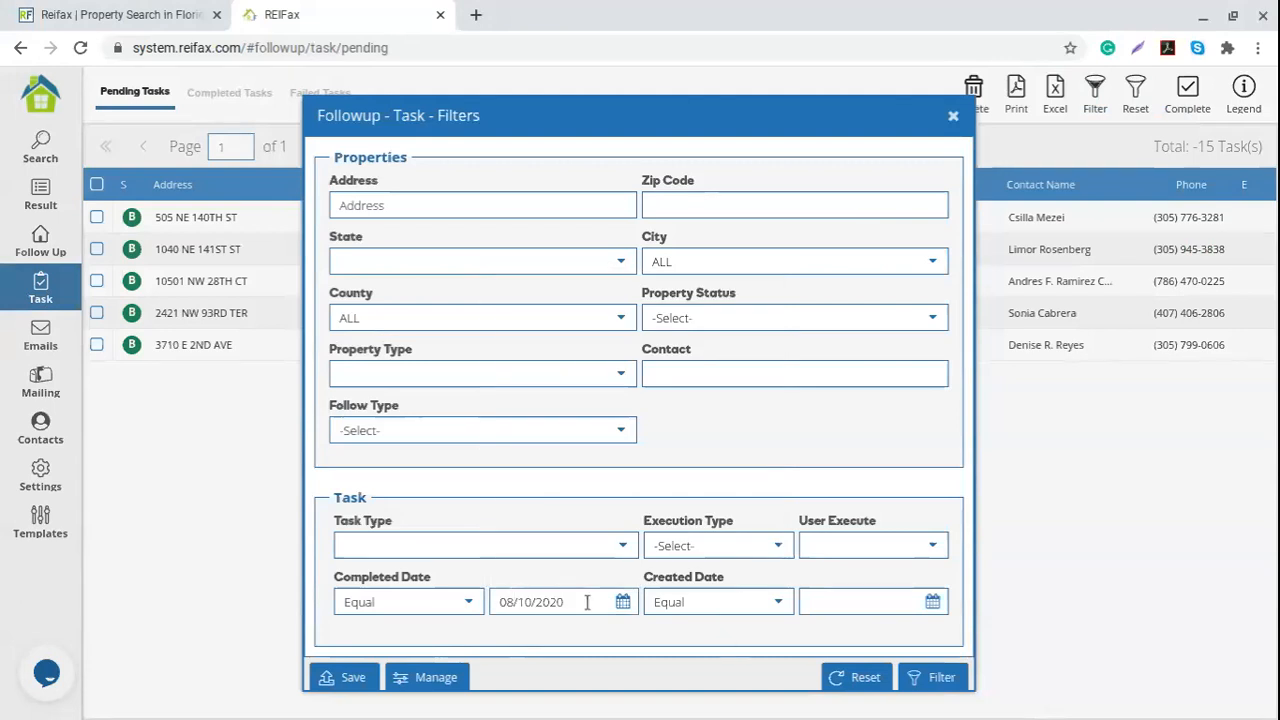
left_click(934, 677)
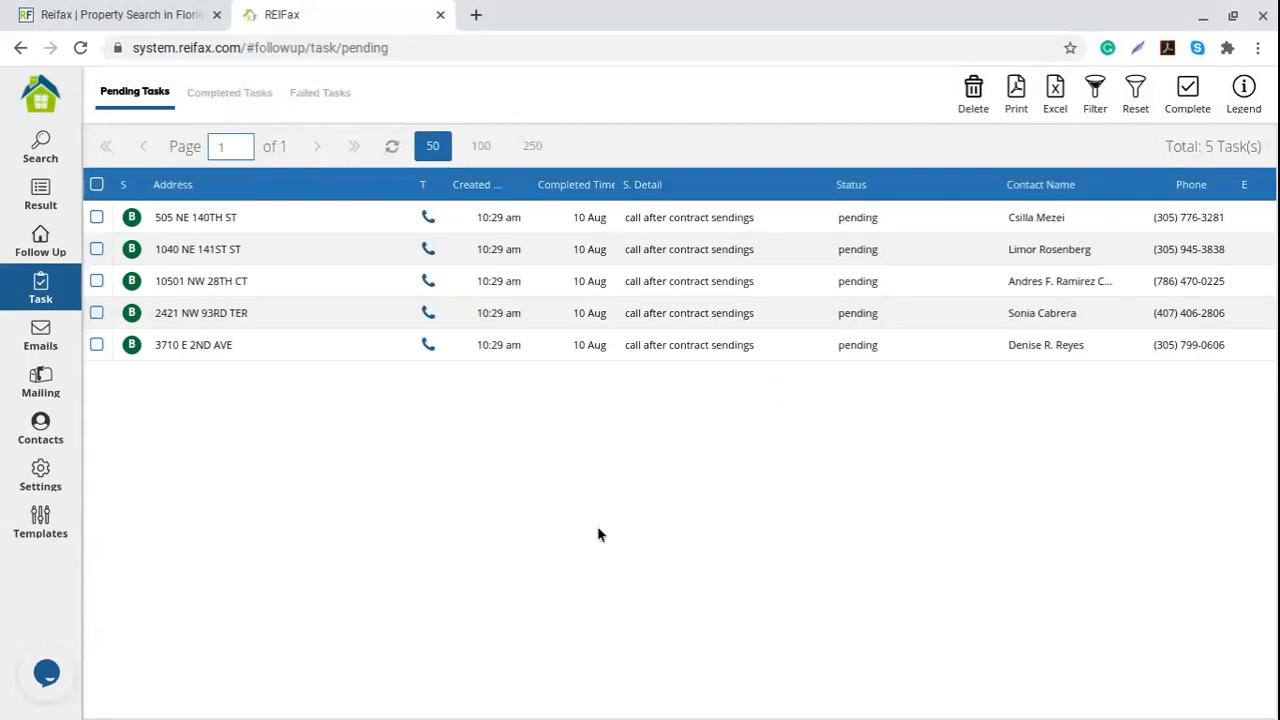
Select the five pending "call after contract sendings" tasks and execute them
left_click(577, 214)
left_click(598, 342)
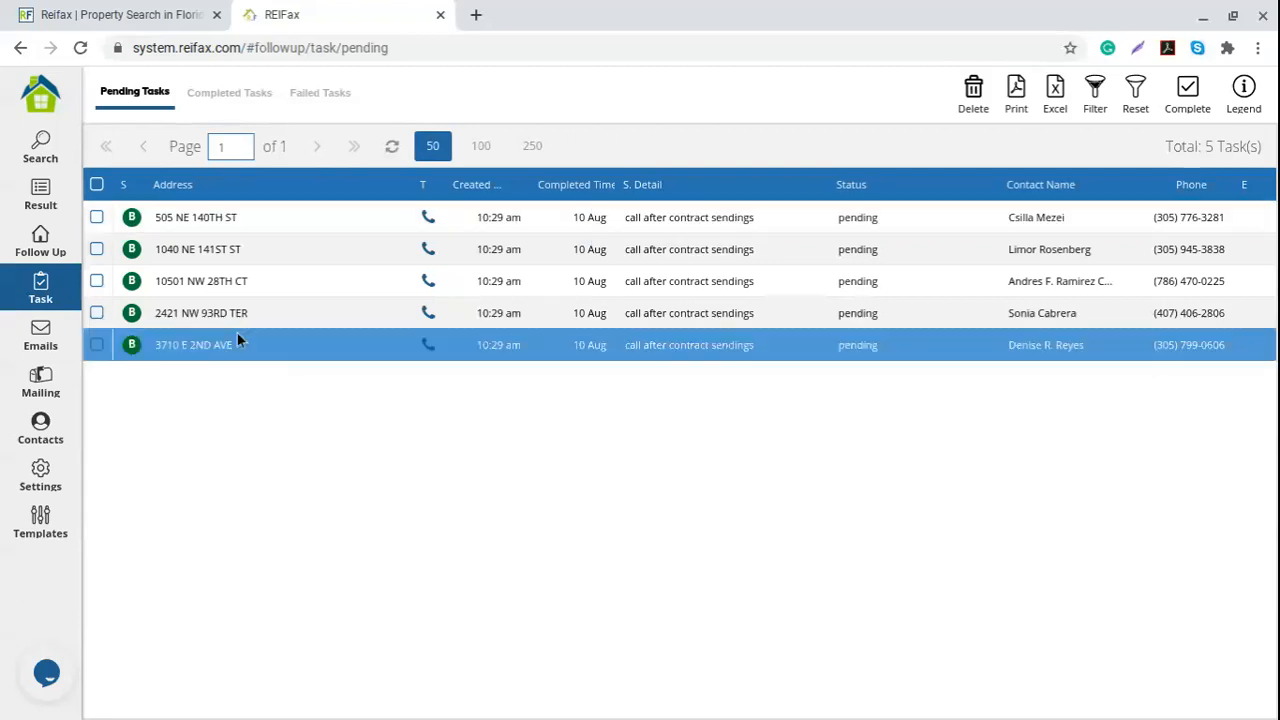
left_click(96, 217)
left_click(96, 249)
left_click(96, 281)
left_click(96, 313)
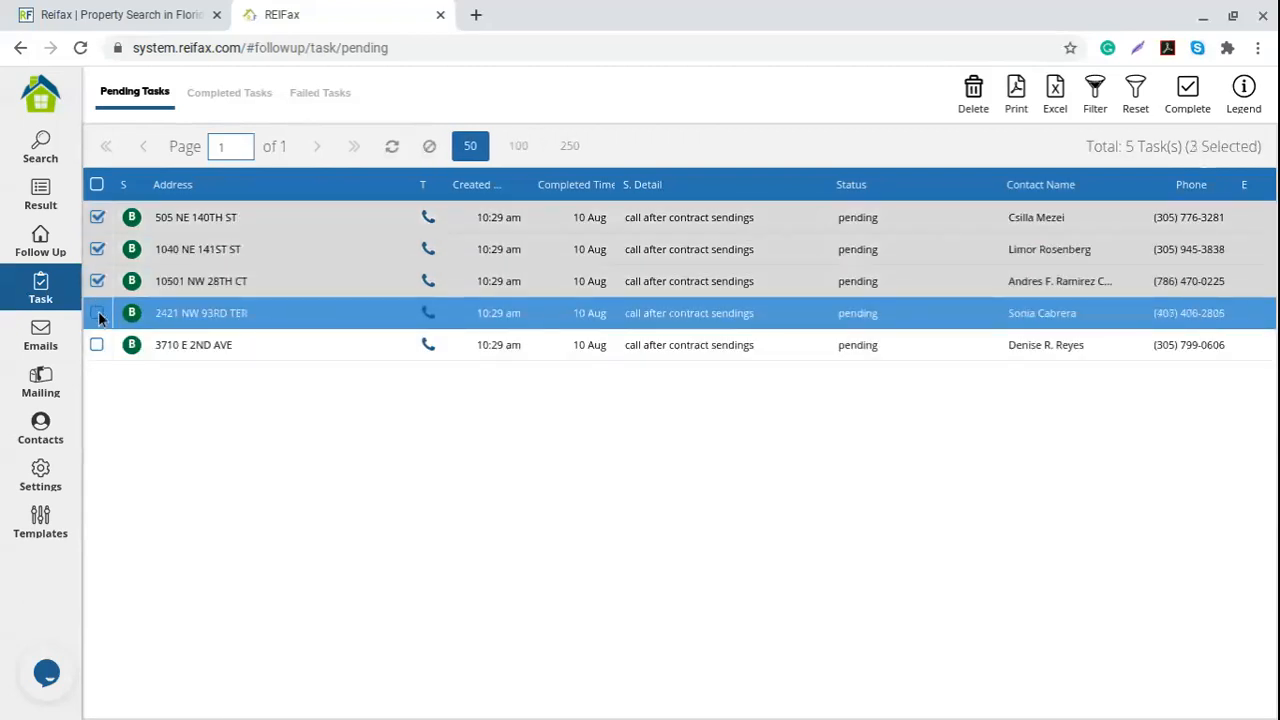
left_click(96, 345)
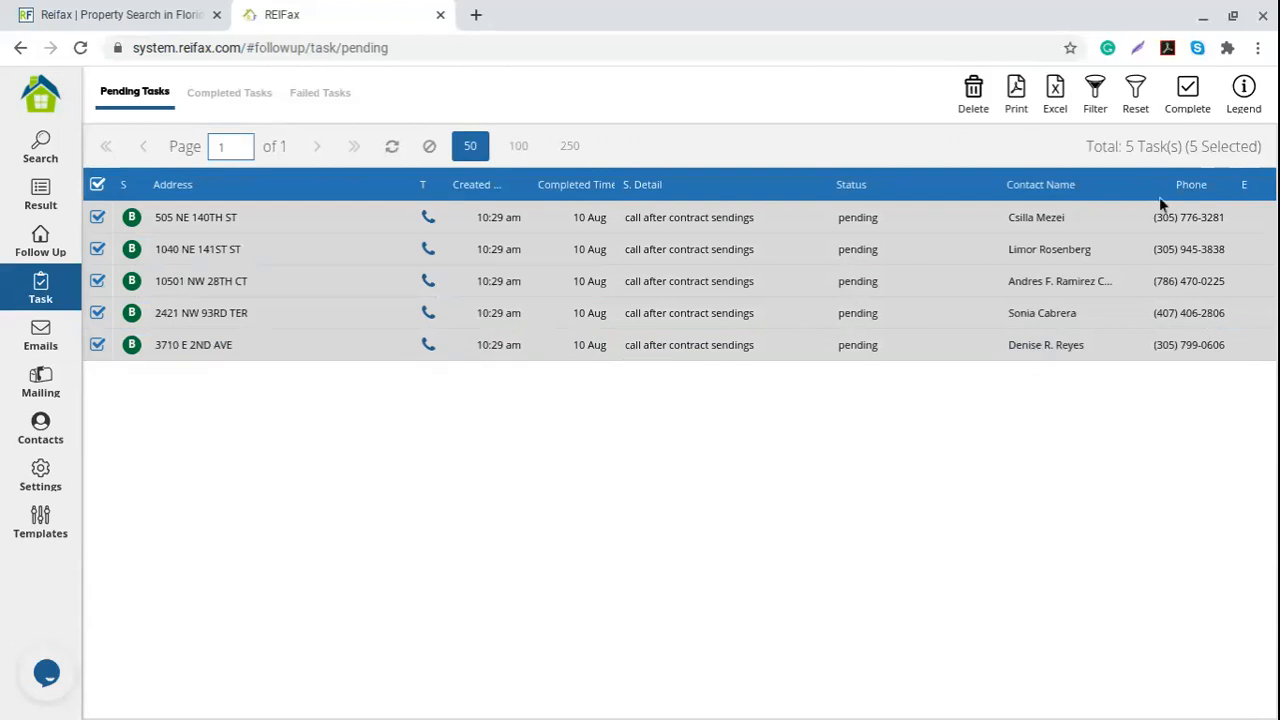
left_click(1188, 92)
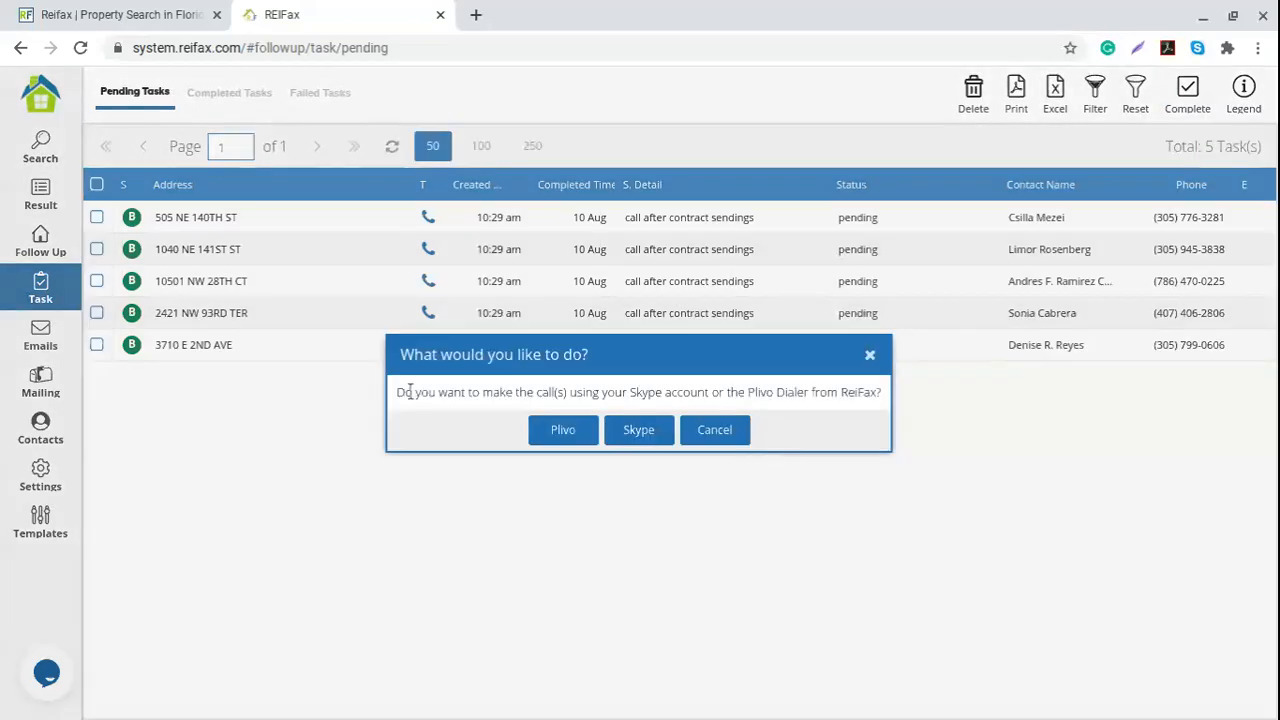
Choose the Plivo dialer and start the calls with contact type Principal, DNC Yes and time zone ANY
left_click_drag(400, 392, 865, 386)
left_click(877, 492)
left_click(565, 435)
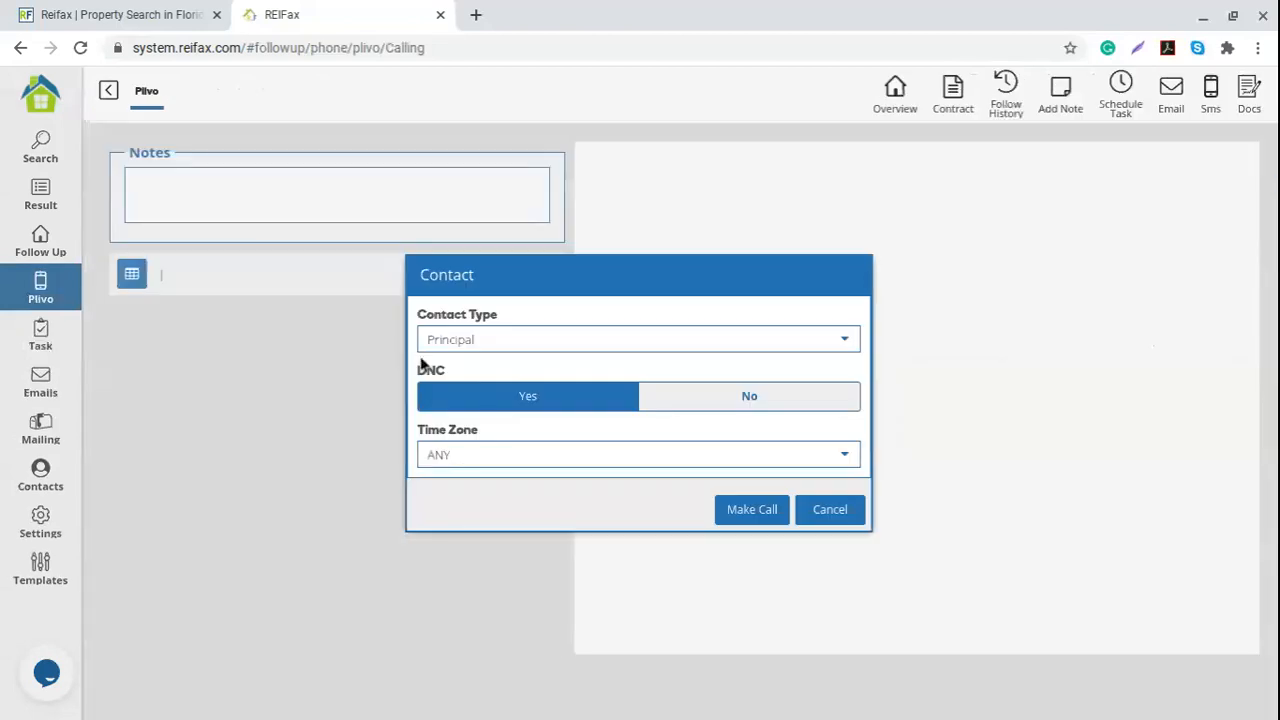
left_click(746, 512)
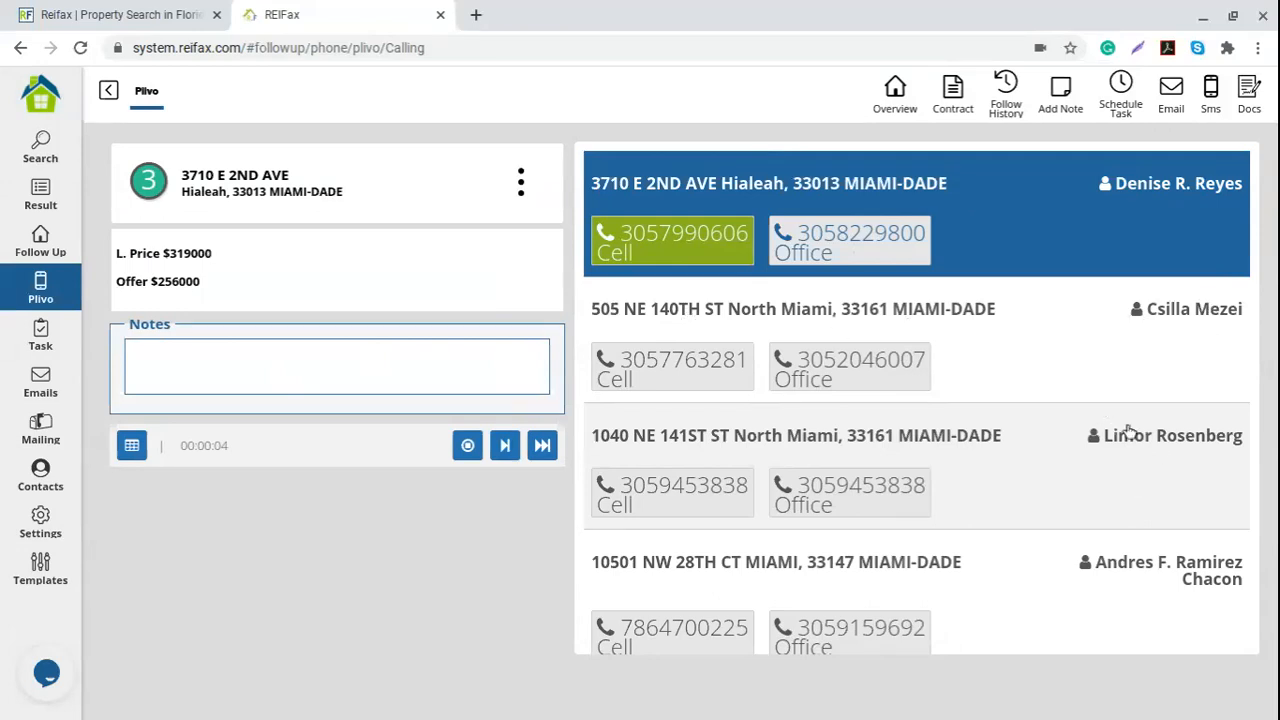
Look through the call list and enter "test" as the note for the Hialeah property's call
scroll(1051, 409, "down", 2)
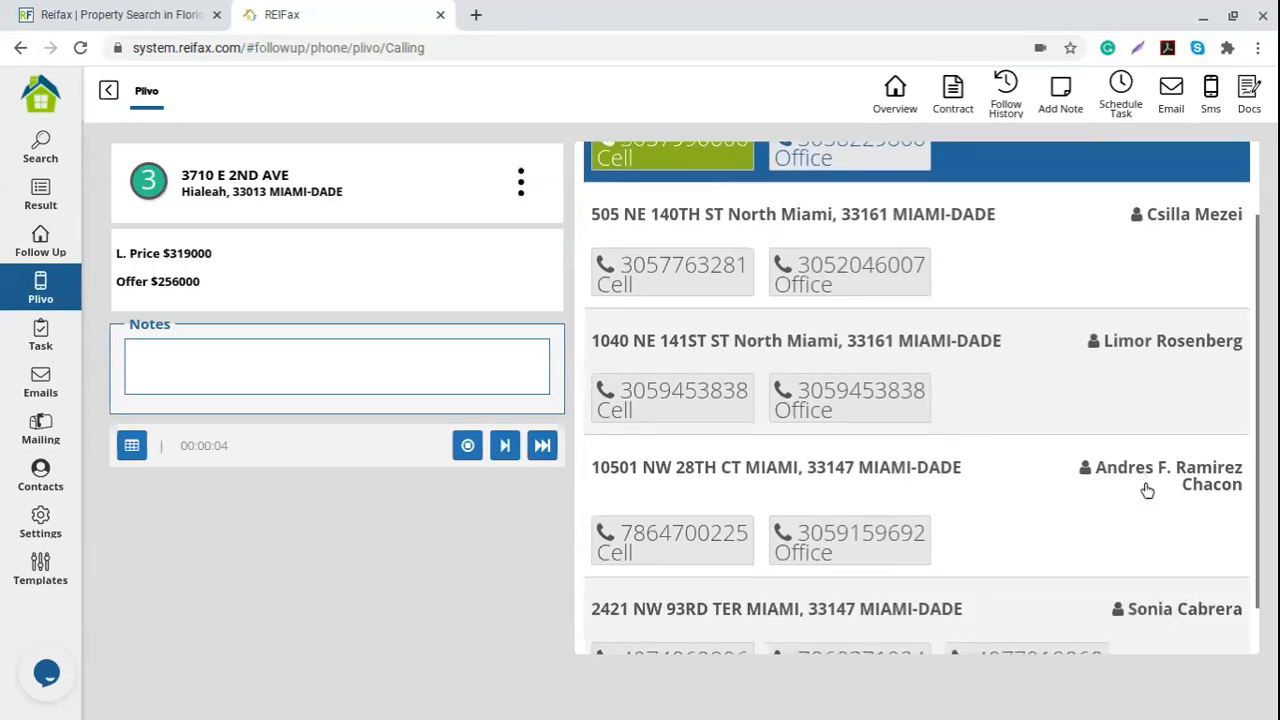
scroll(1017, 466, "down", 1)
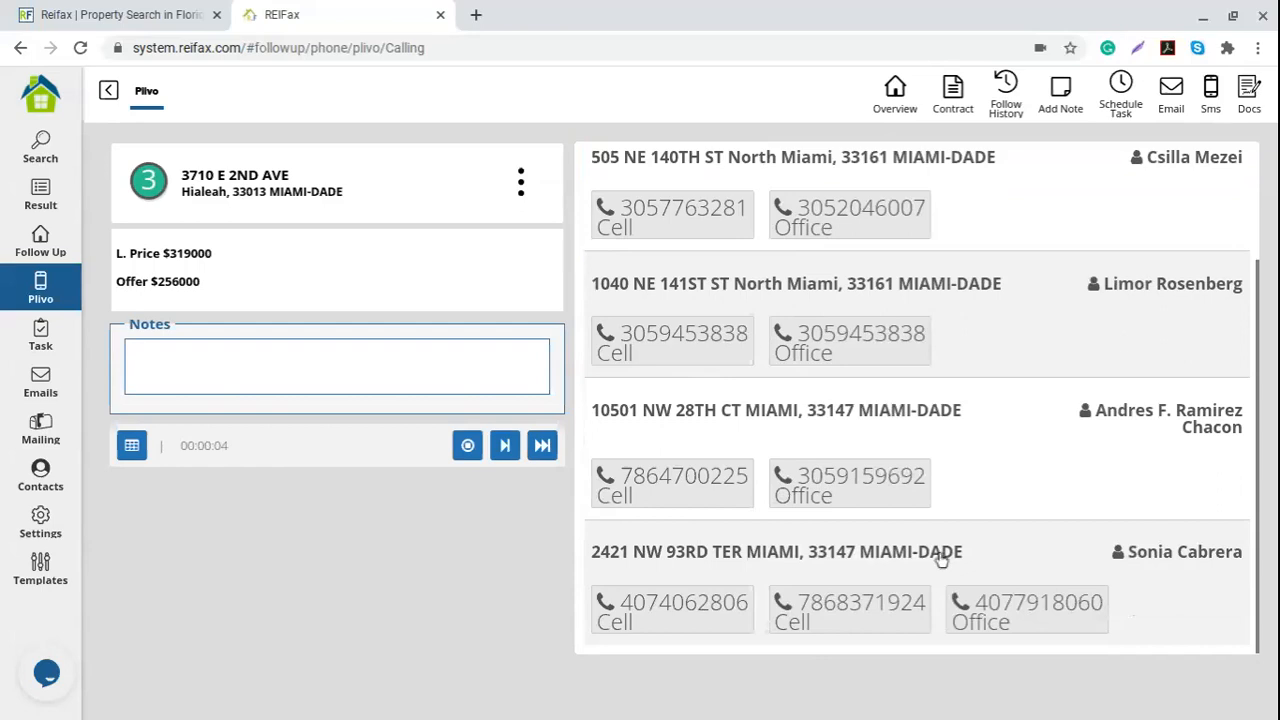
scroll(945, 545, "up", 3)
left_click(189, 353)
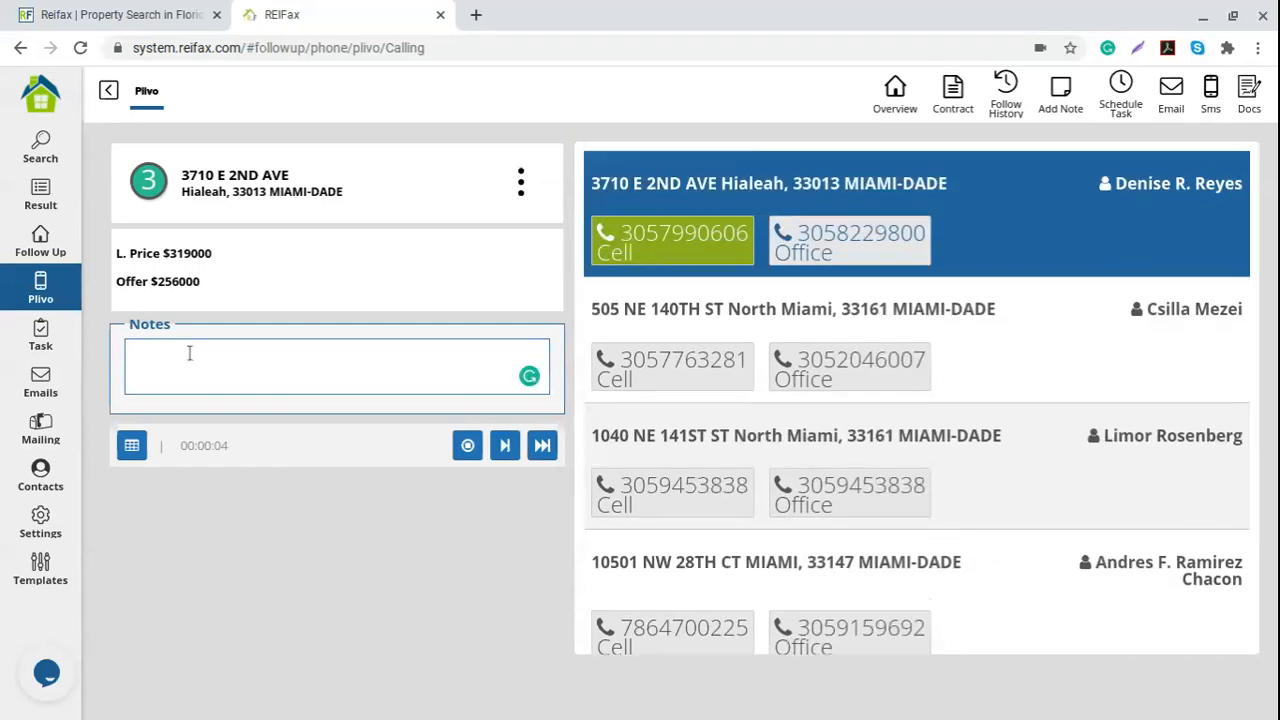
type("test")
Call the cell number of the second listed property's agent, enter "test" as the note and check the offer amount
left_click(1040, 342)
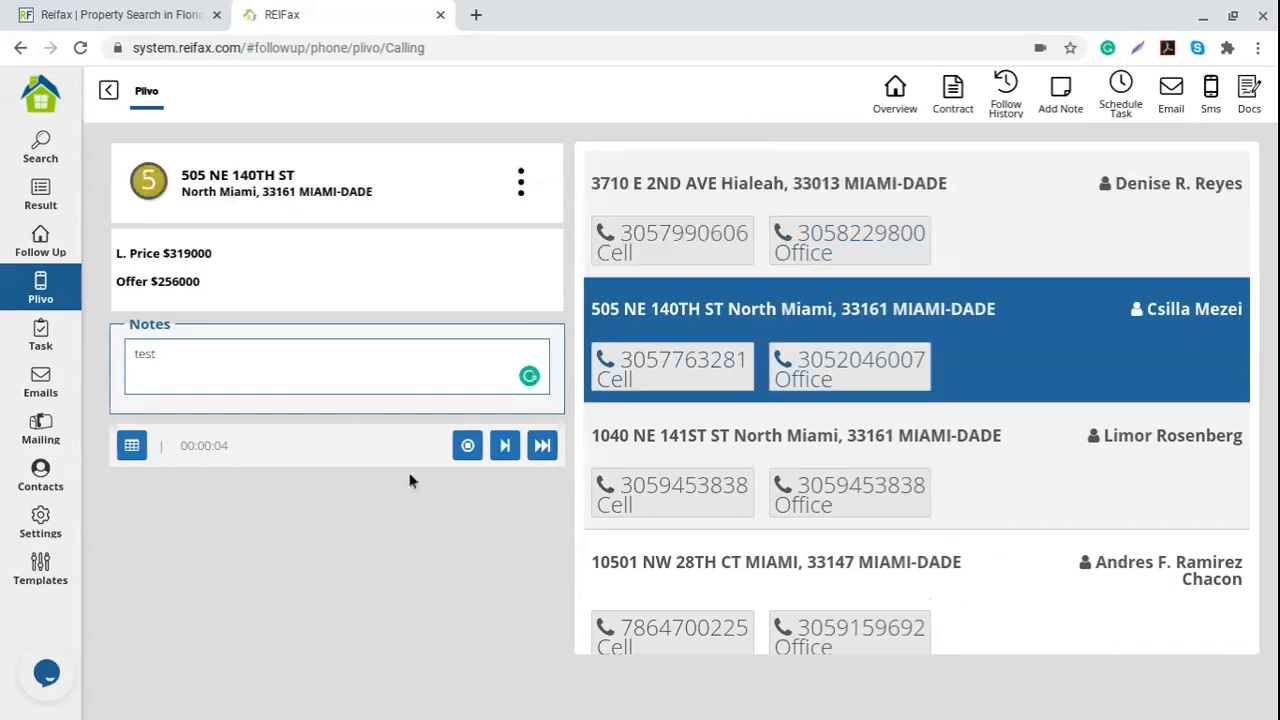
left_click(665, 378)
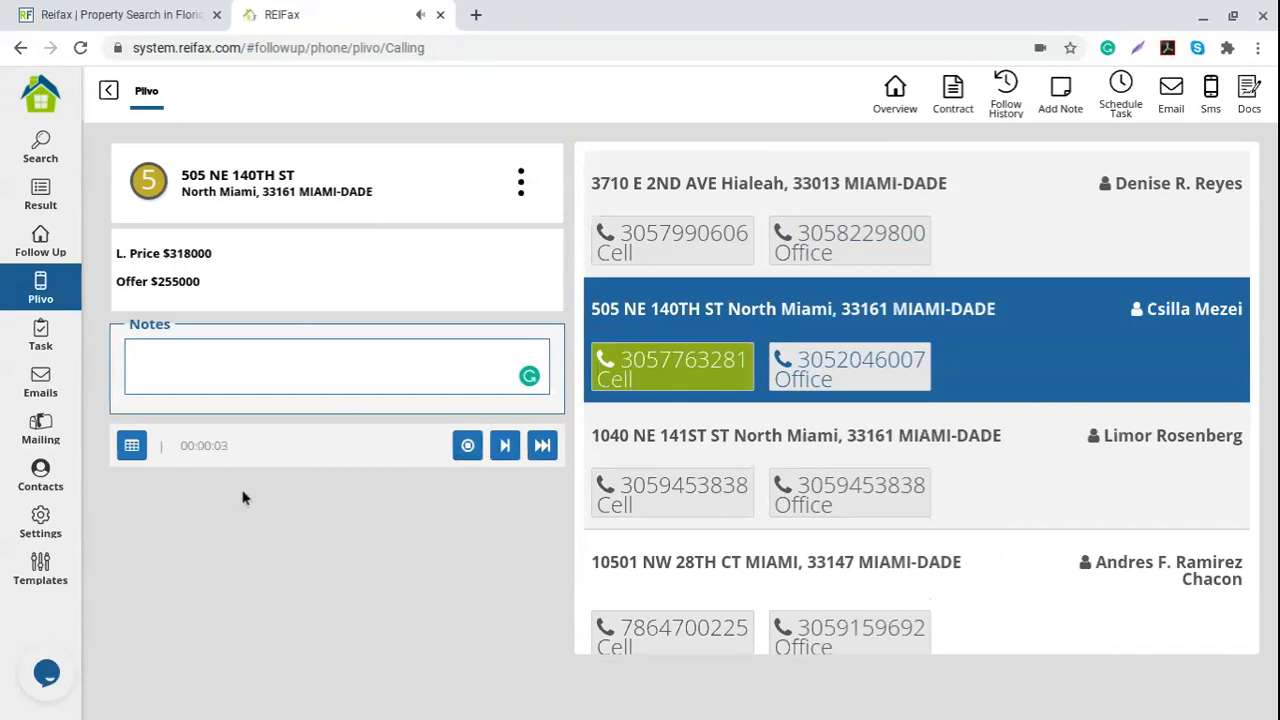
left_click(267, 365)
type("test")
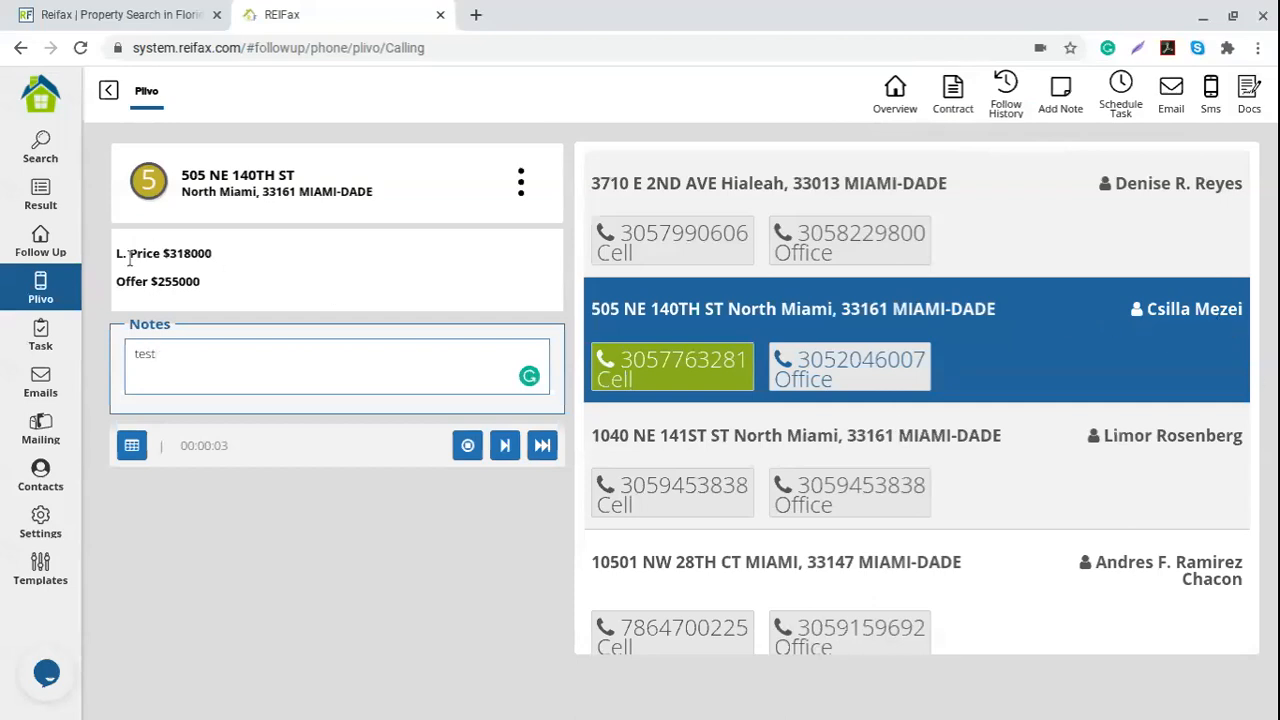
triple_click(200, 280)
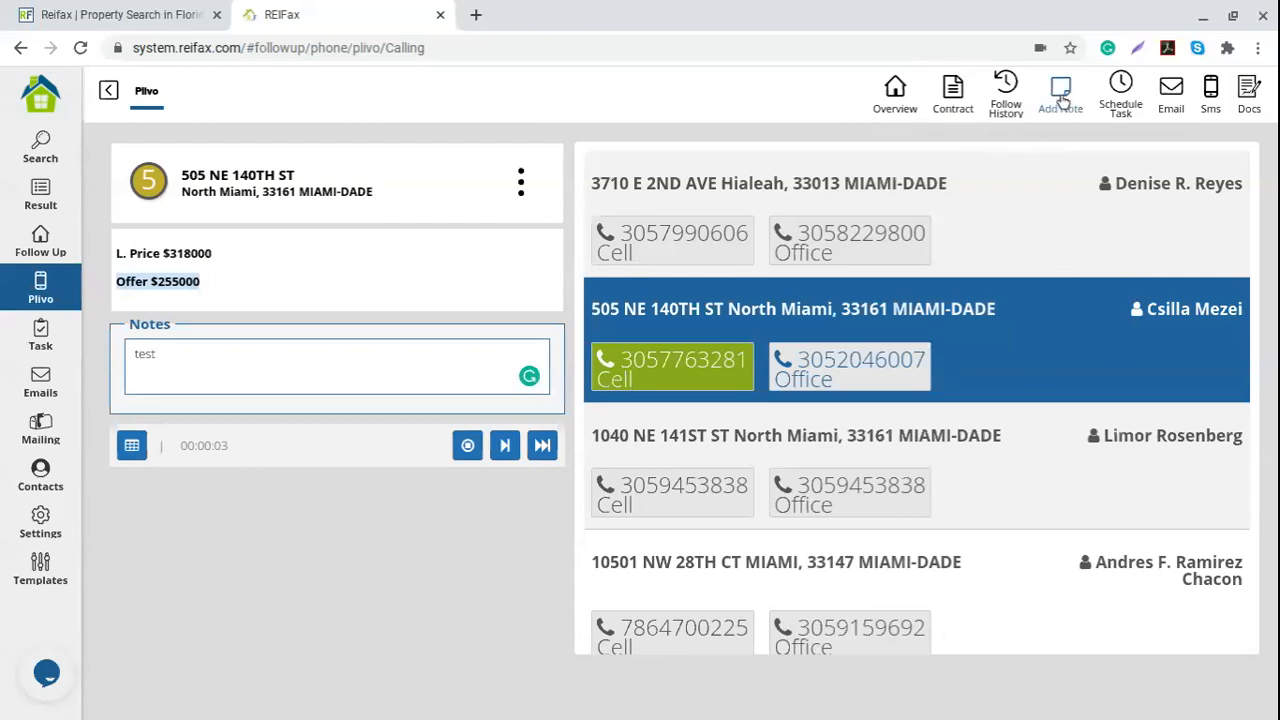
left_click(209, 349)
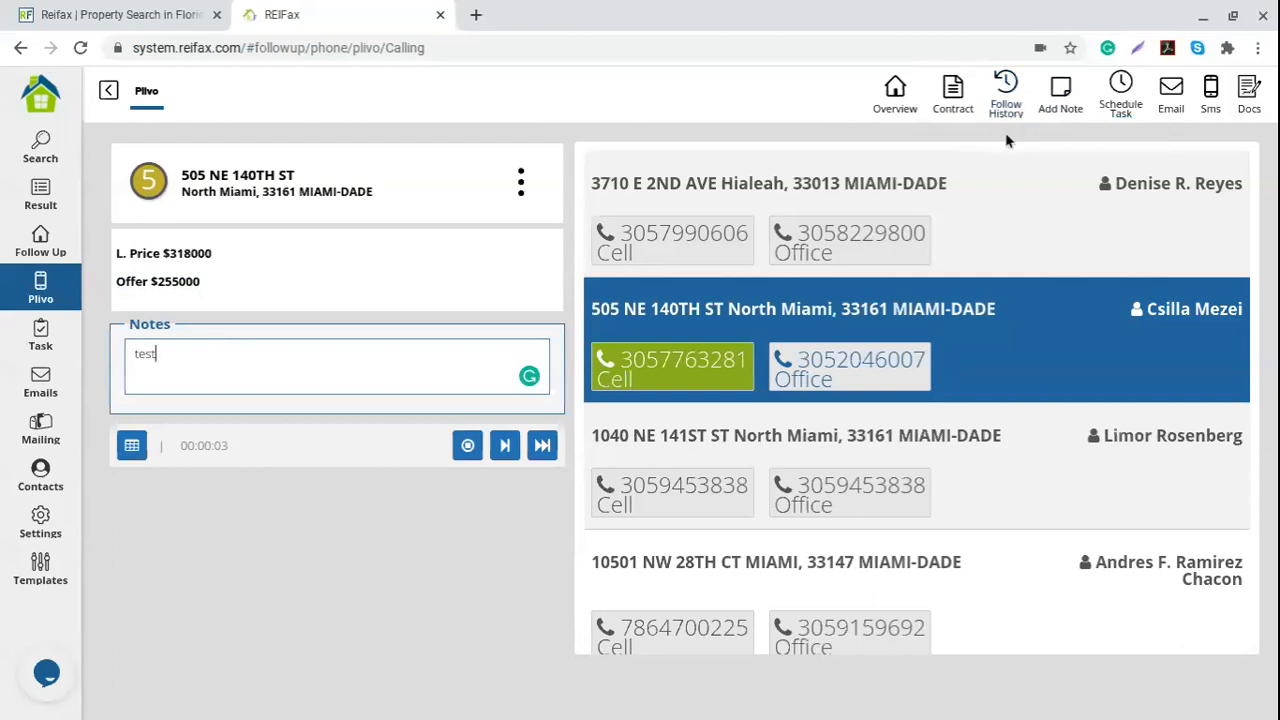
Review the call and completed document entries in the called property's follow-up history, and return to the dialer
left_click(1170, 310)
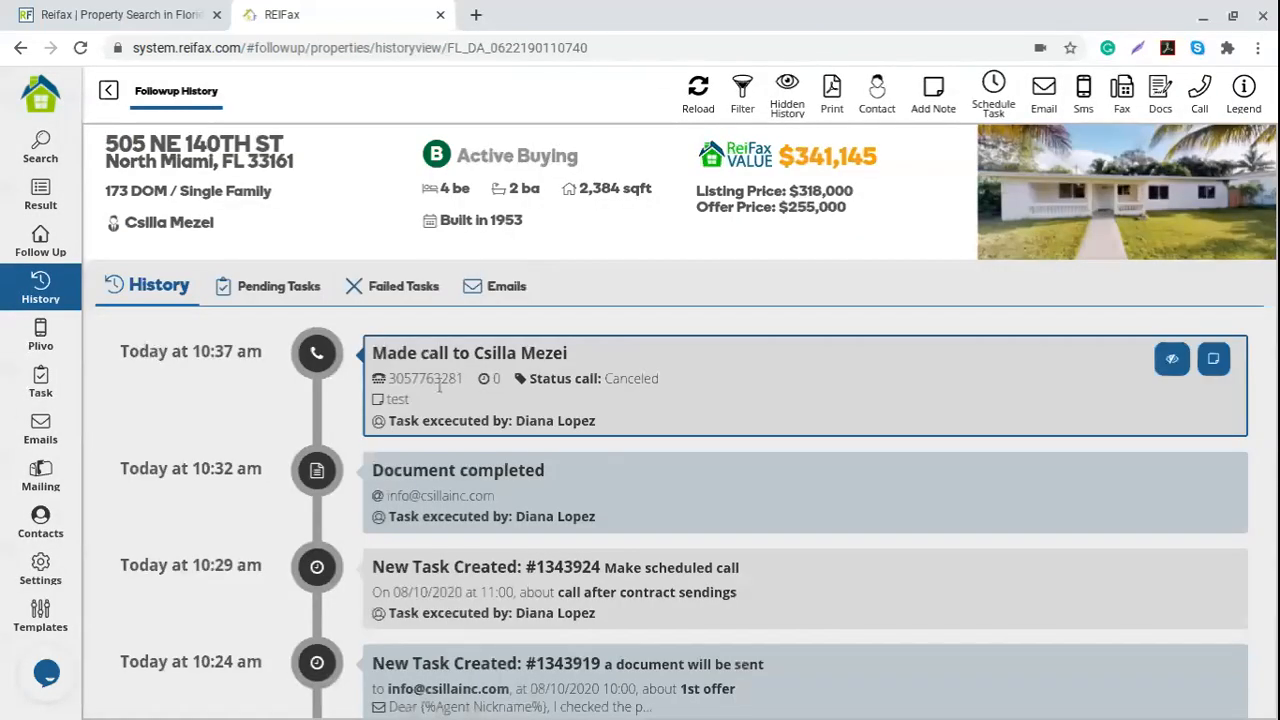
left_click_drag(125, 461, 265, 468)
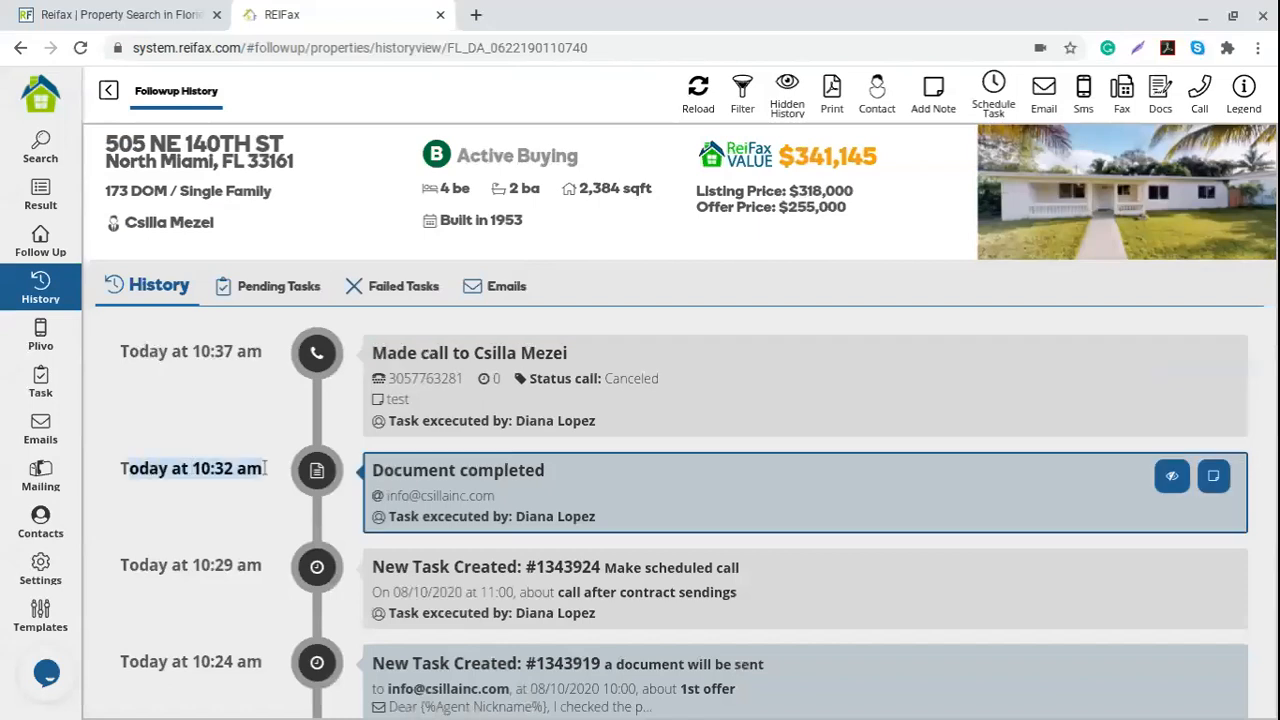
left_click_drag(383, 467, 560, 472)
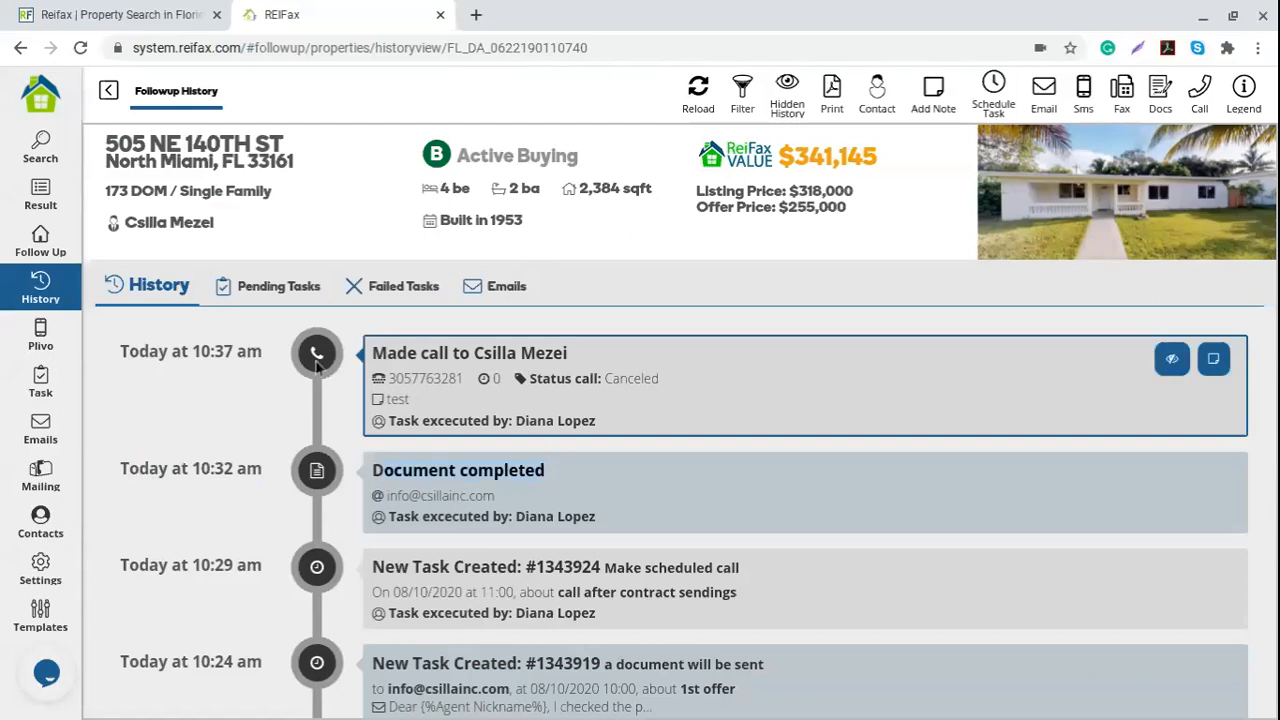
left_click(108, 90)
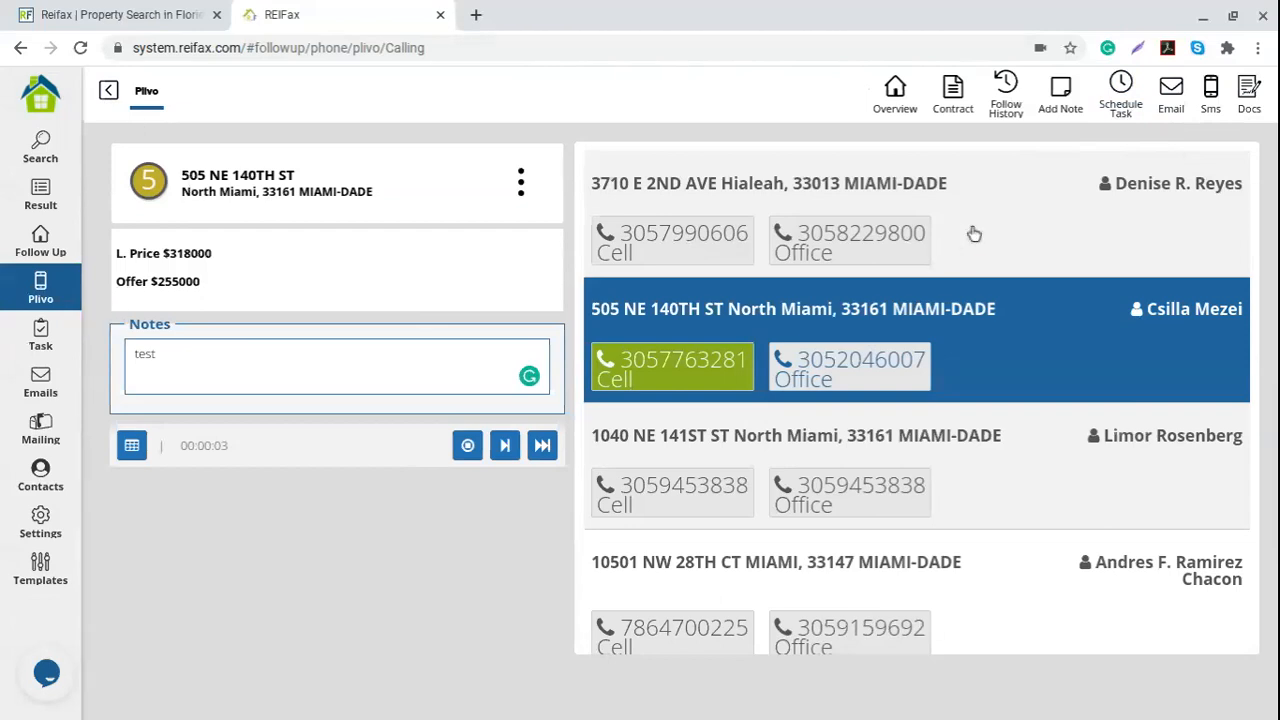
Leave the dialer and review the made calls in the refreshed completed tasks
left_click(108, 90)
left_click(718, 292)
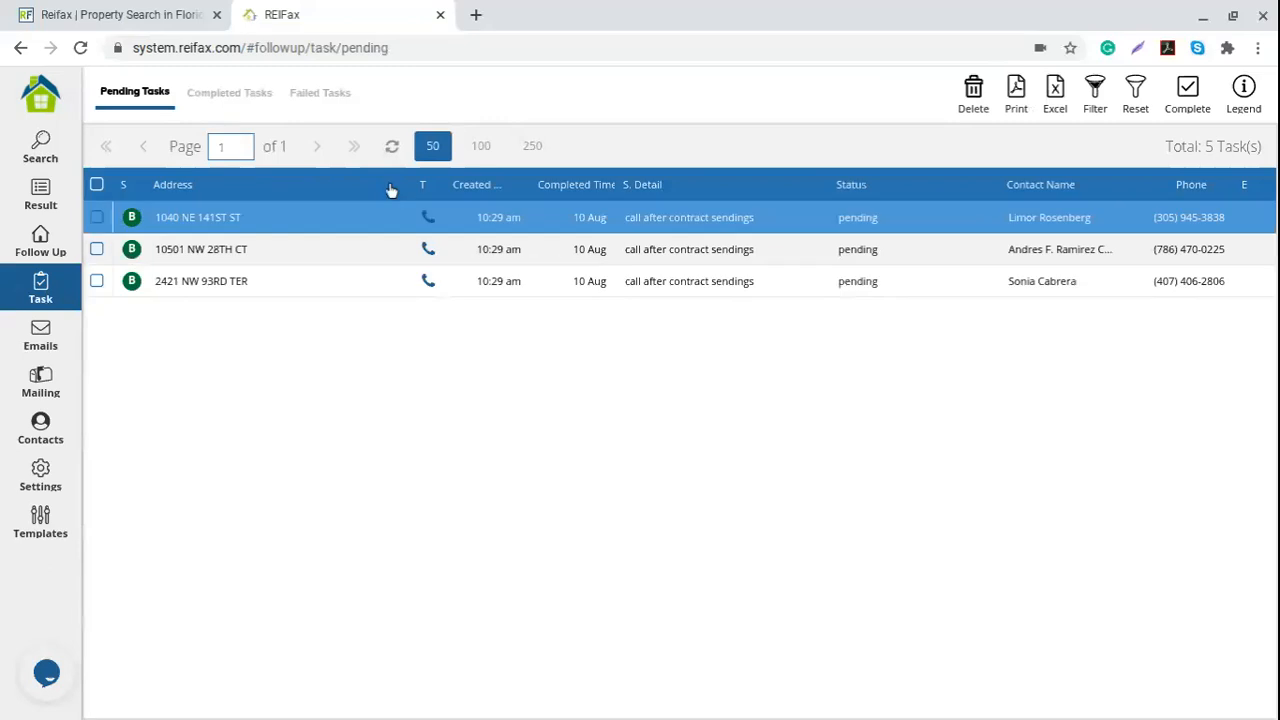
left_click(216, 92)
left_click(400, 146)
left_click(400, 146)
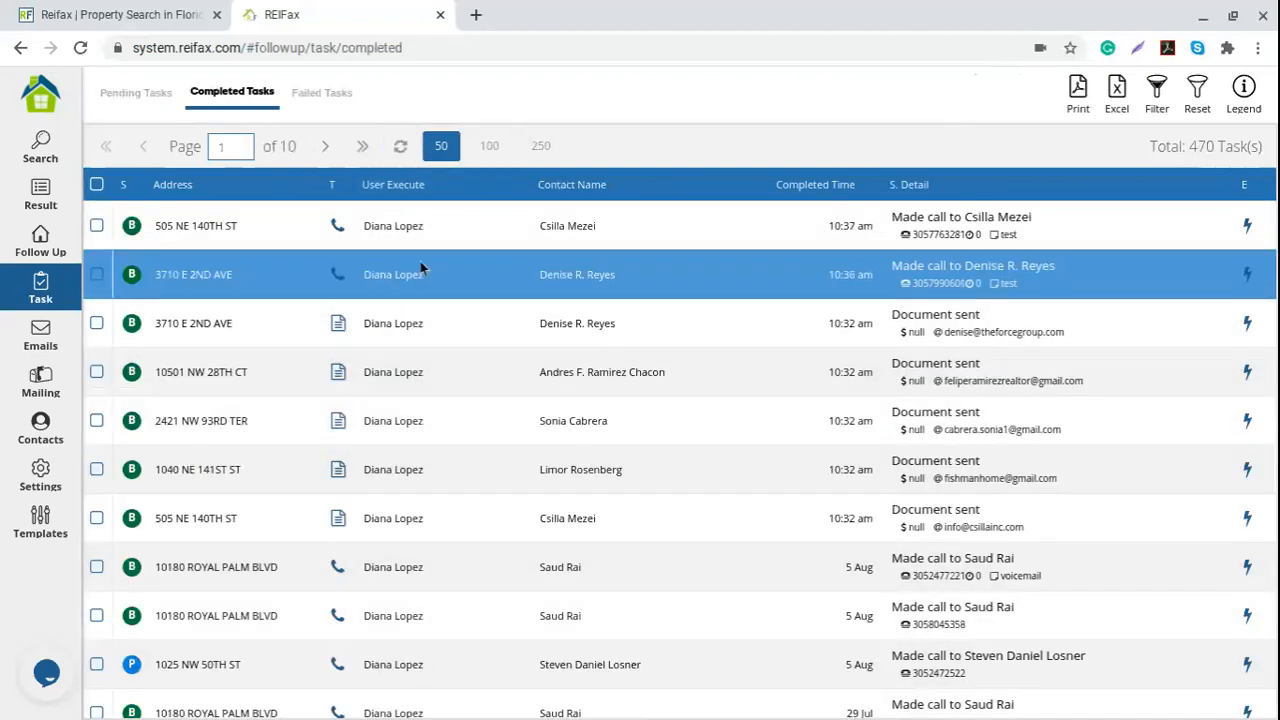
Select all remaining call tasks in the pending tasks, mark them as completed and dismiss the message
left_click(138, 94)
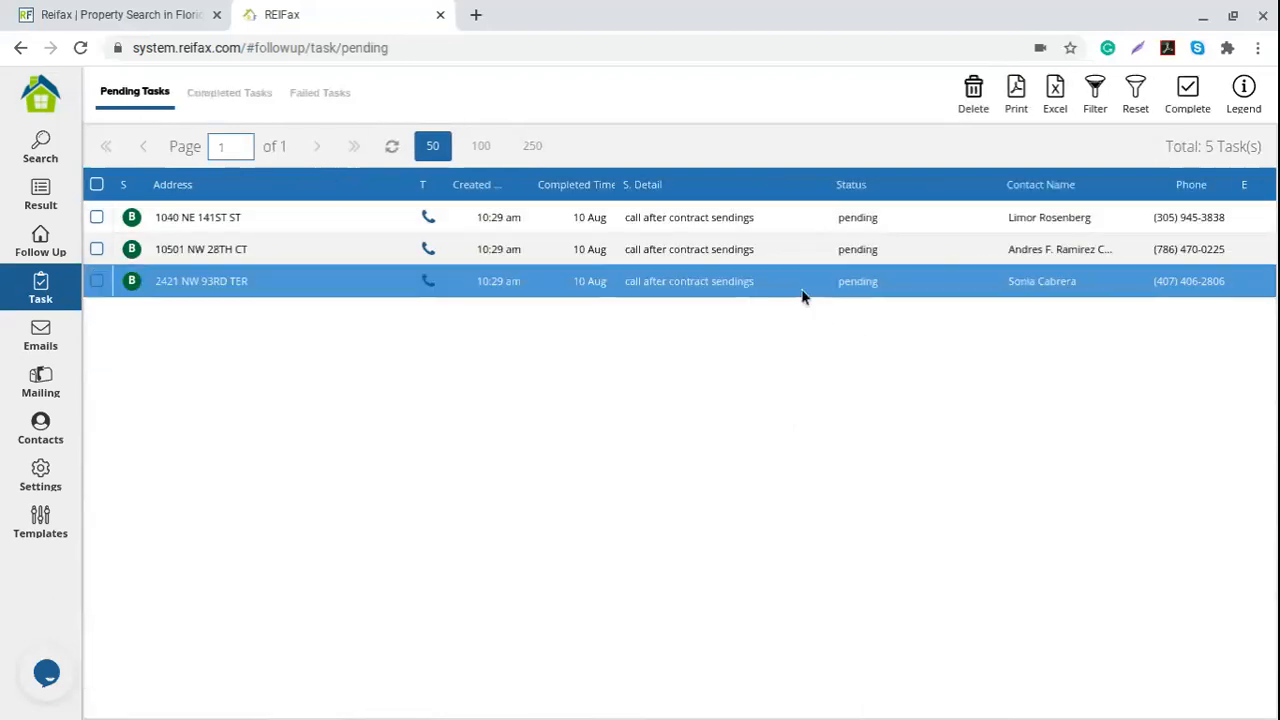
left_click(97, 184)
left_click(1188, 92)
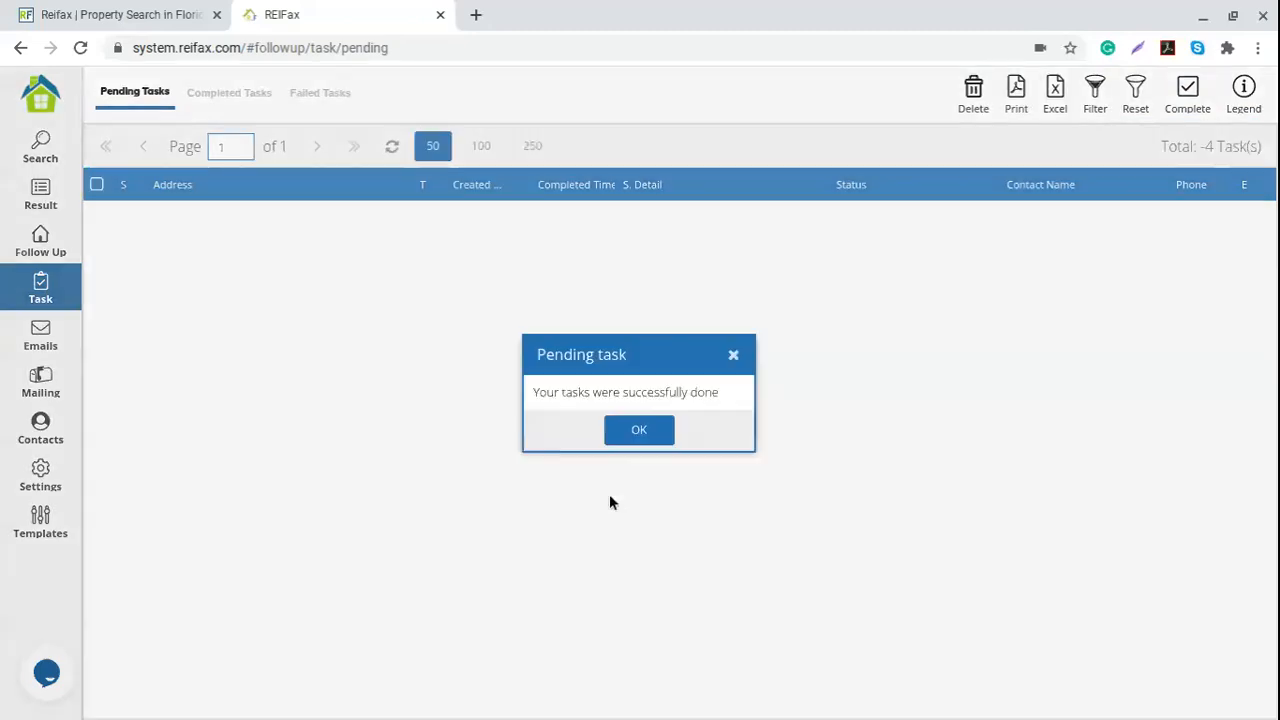
left_click(630, 432)
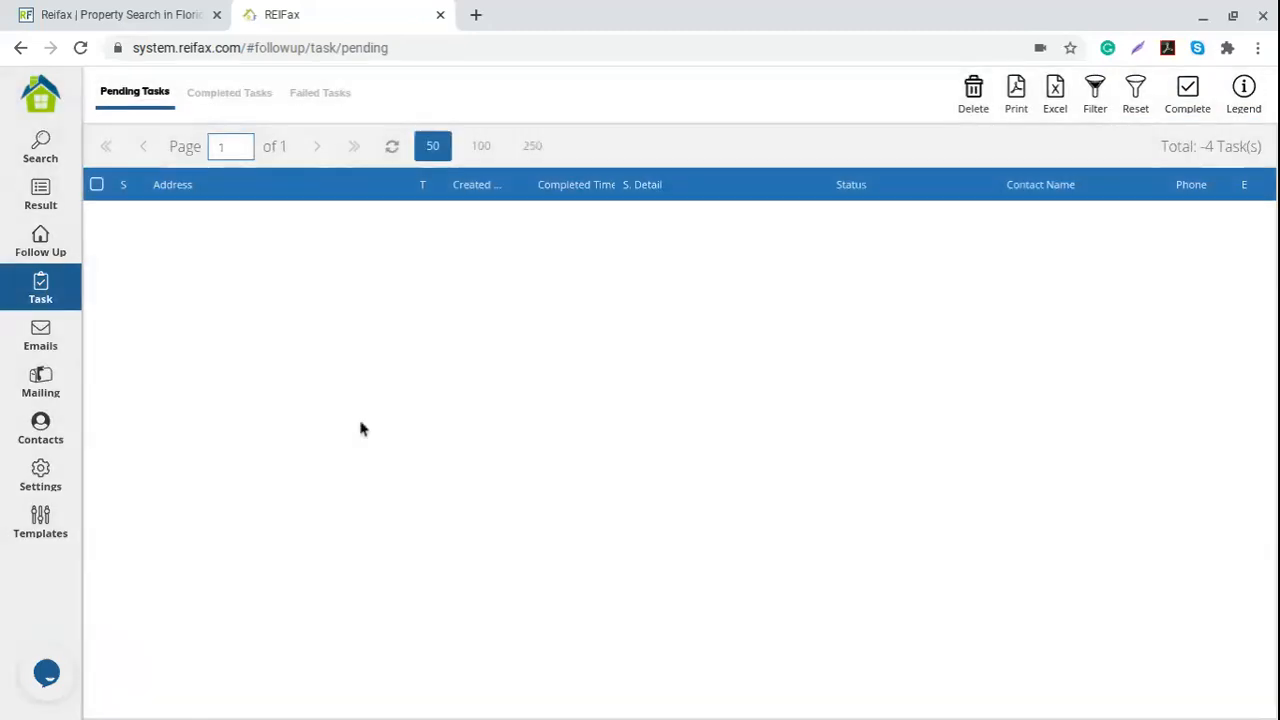
Open the list of followed properties, refresh it and check the total number of properties
left_click(42, 256)
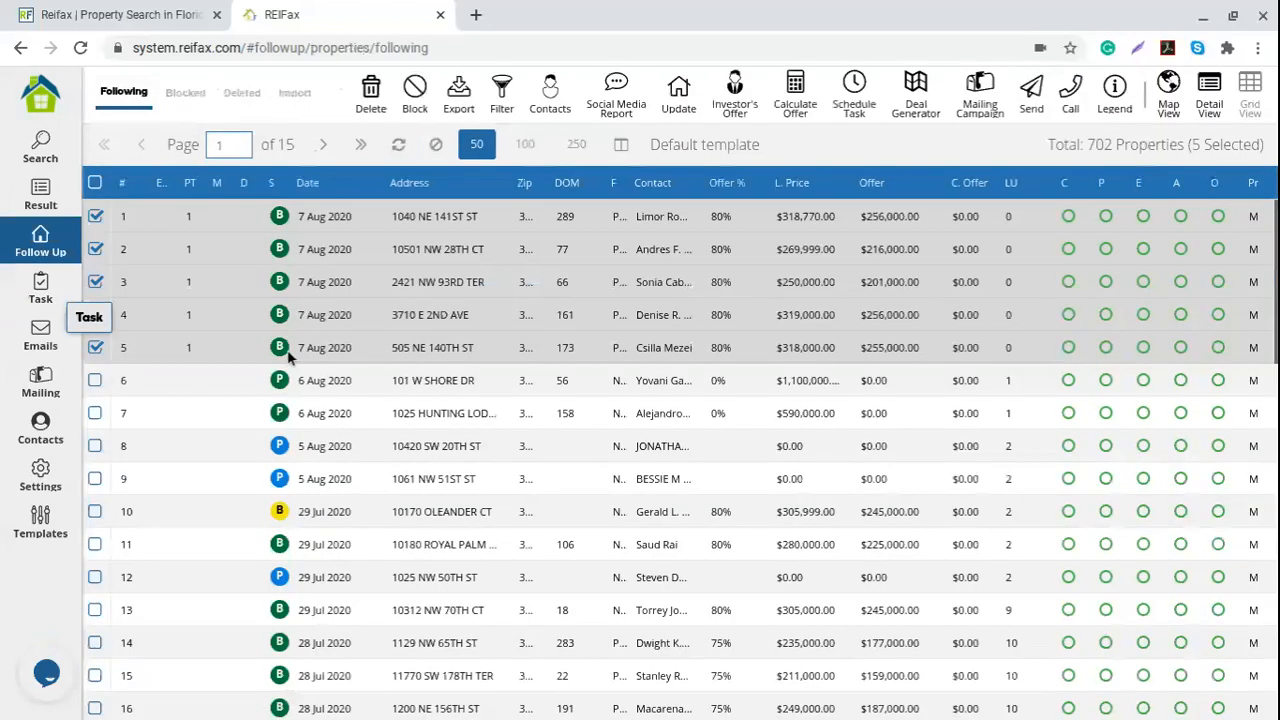
left_click(399, 145)
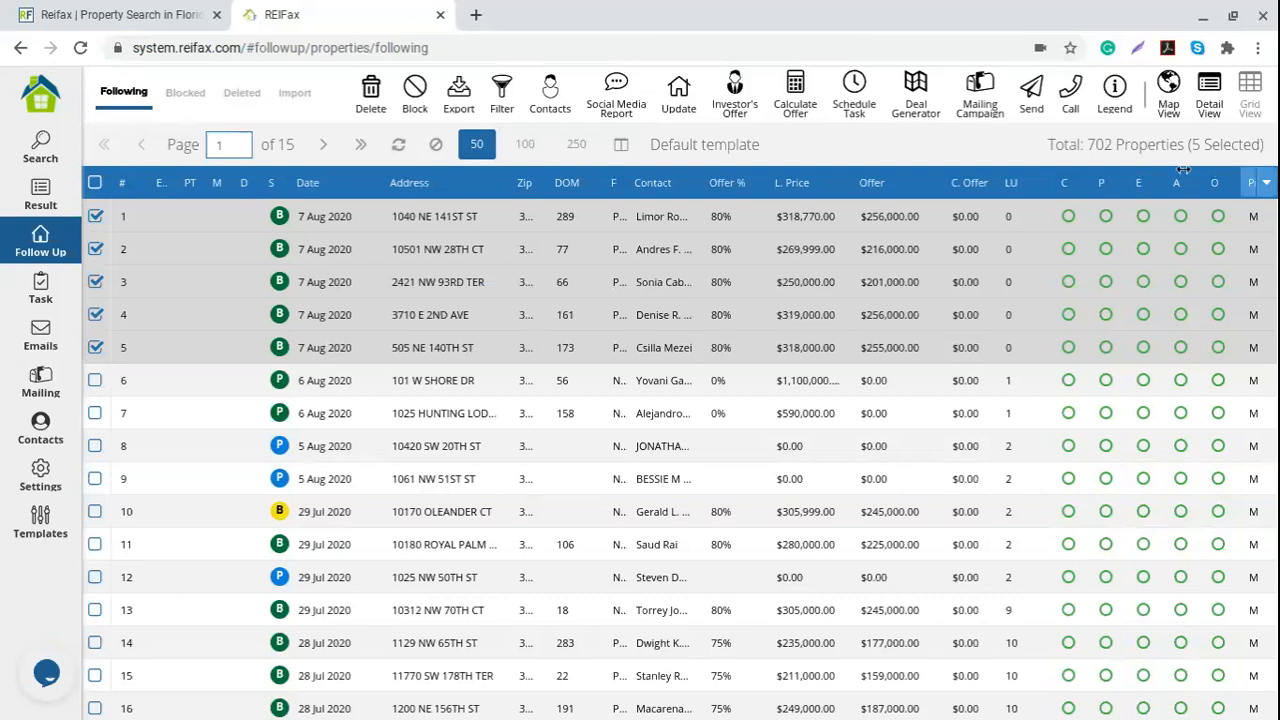
left_click_drag(1087, 146, 1184, 134)
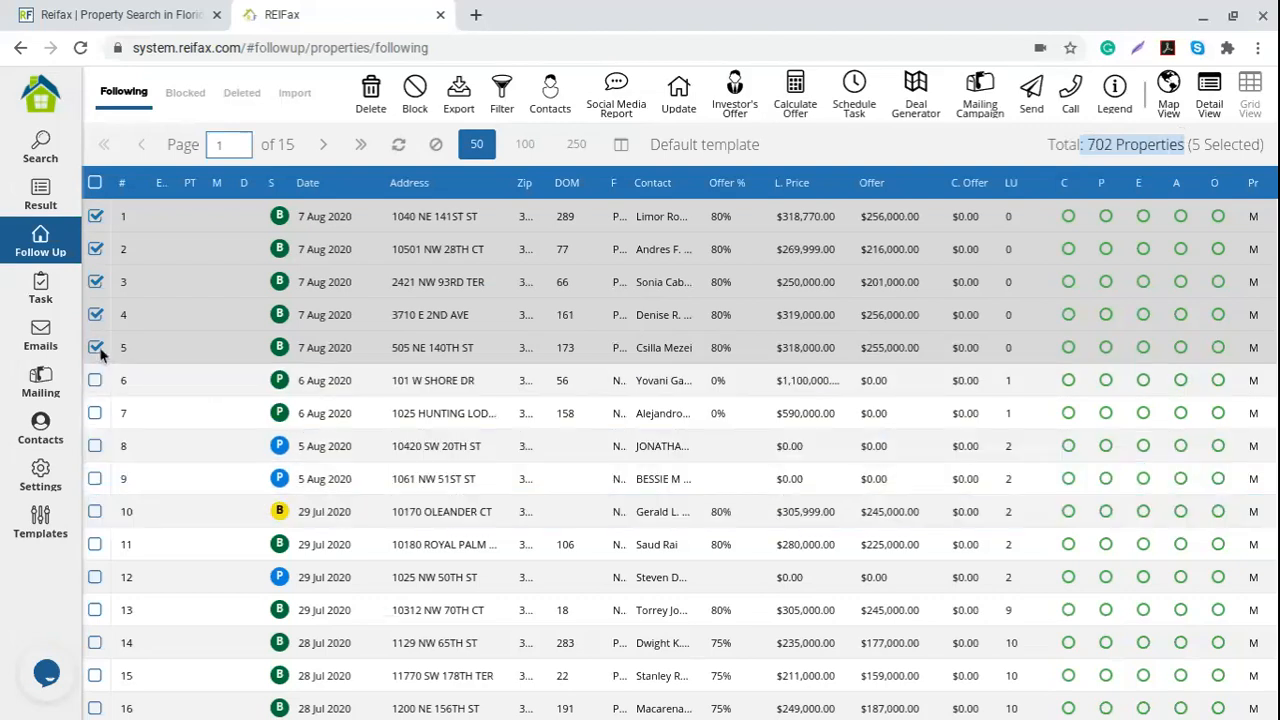
Block only the third followed property by deselecting the other four, and select the four remaining properties dated 7 Aug 2020
left_click(95, 347)
left_click(95, 314)
left_click(95, 249)
left_click(95, 216)
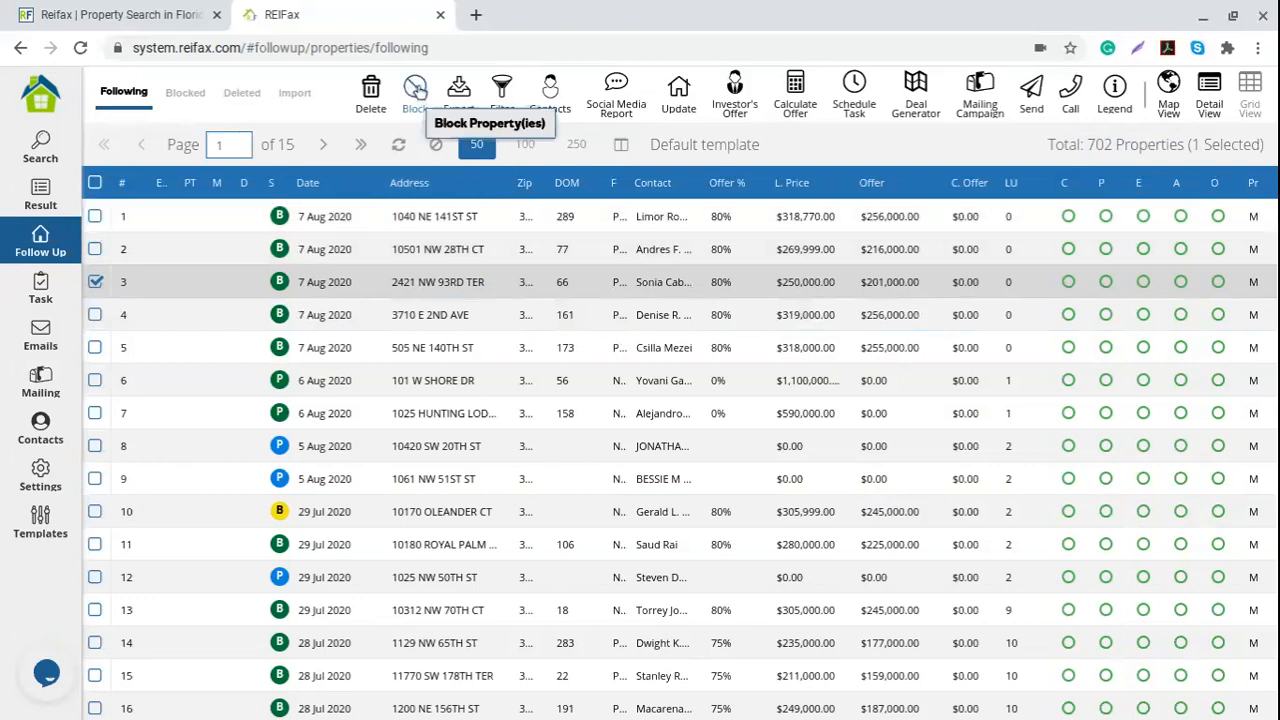
left_click(418, 88)
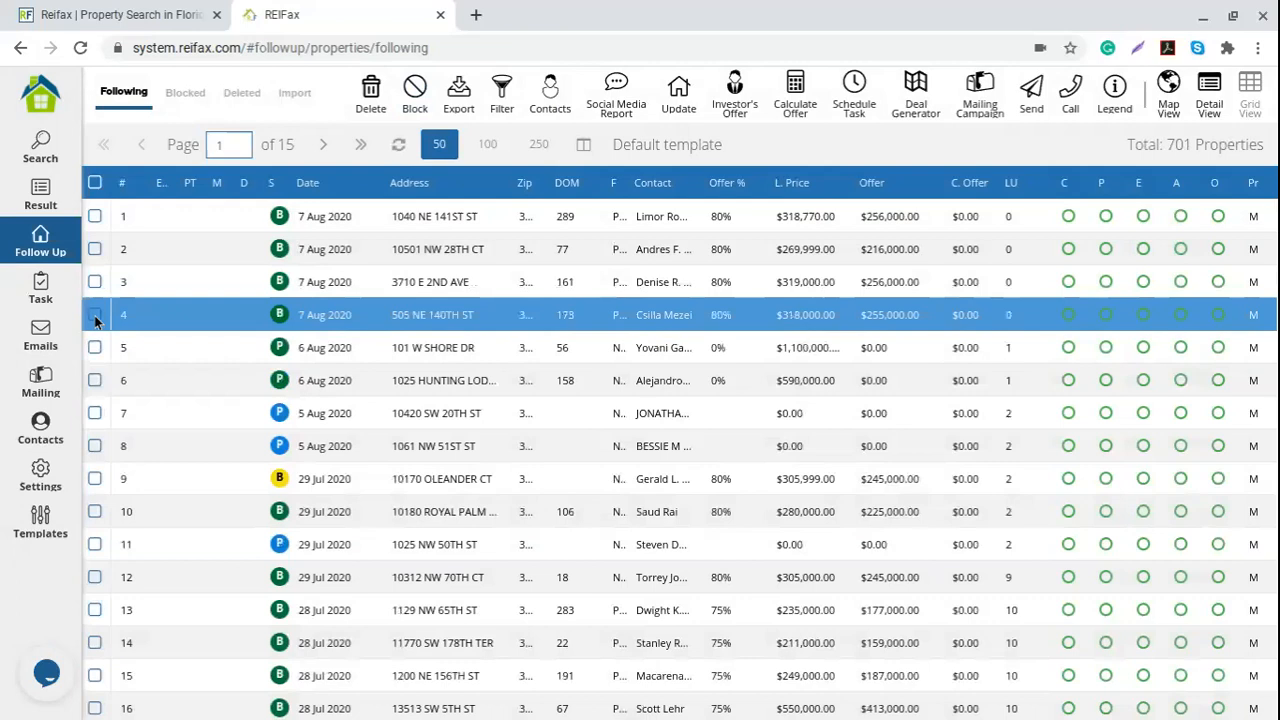
left_click(95, 316, "shift")
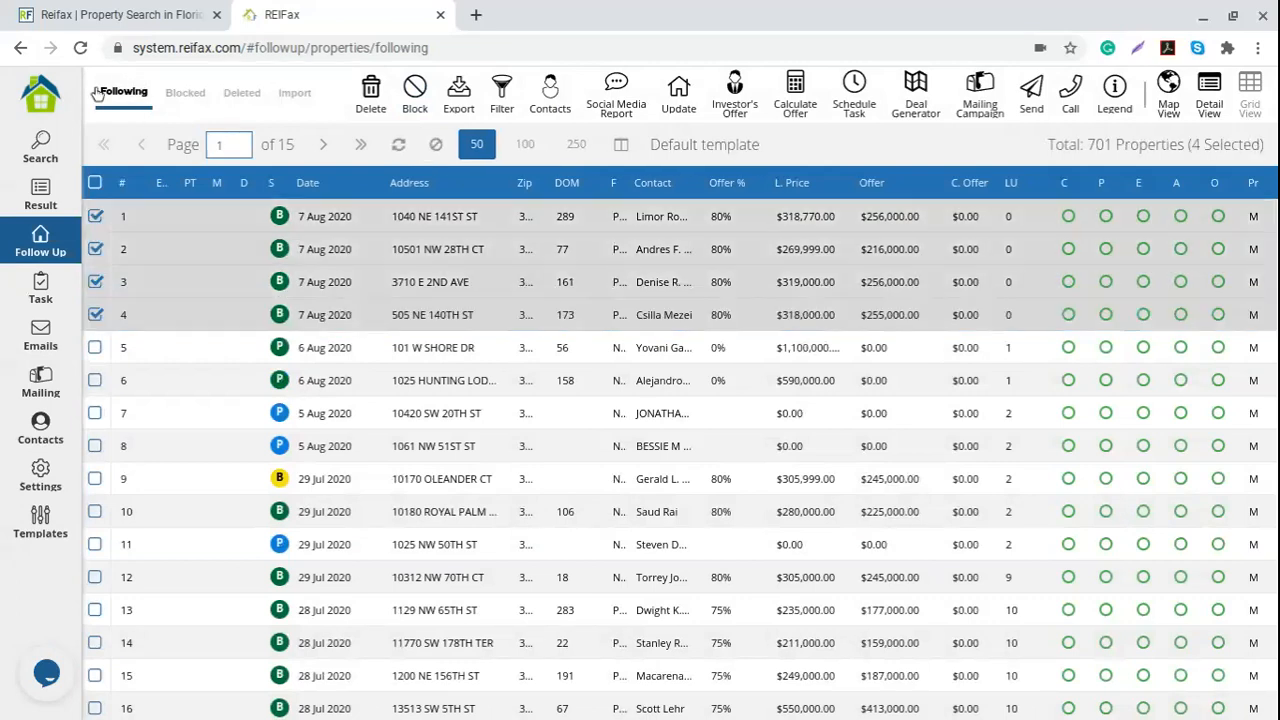
Open the list of blocked properties, sort it by Blocked Date in descending order and review the entries
left_click(191, 100)
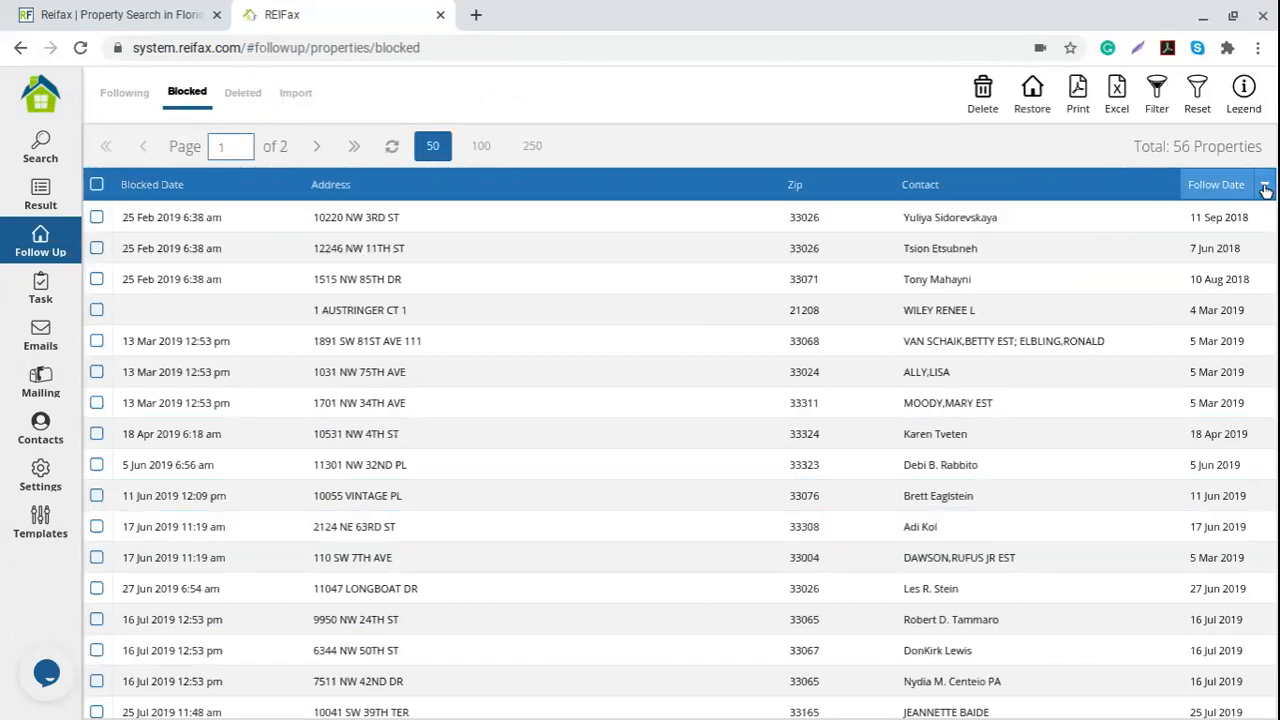
left_click(1265, 188)
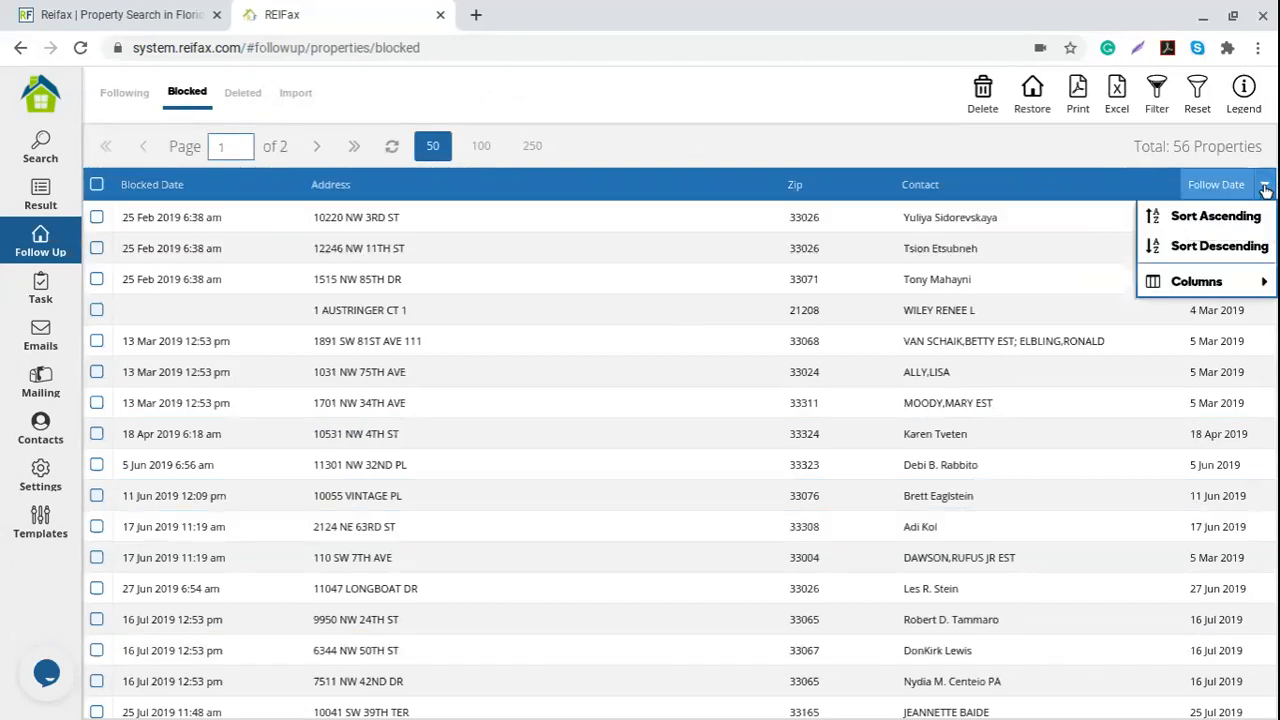
left_click(295, 188)
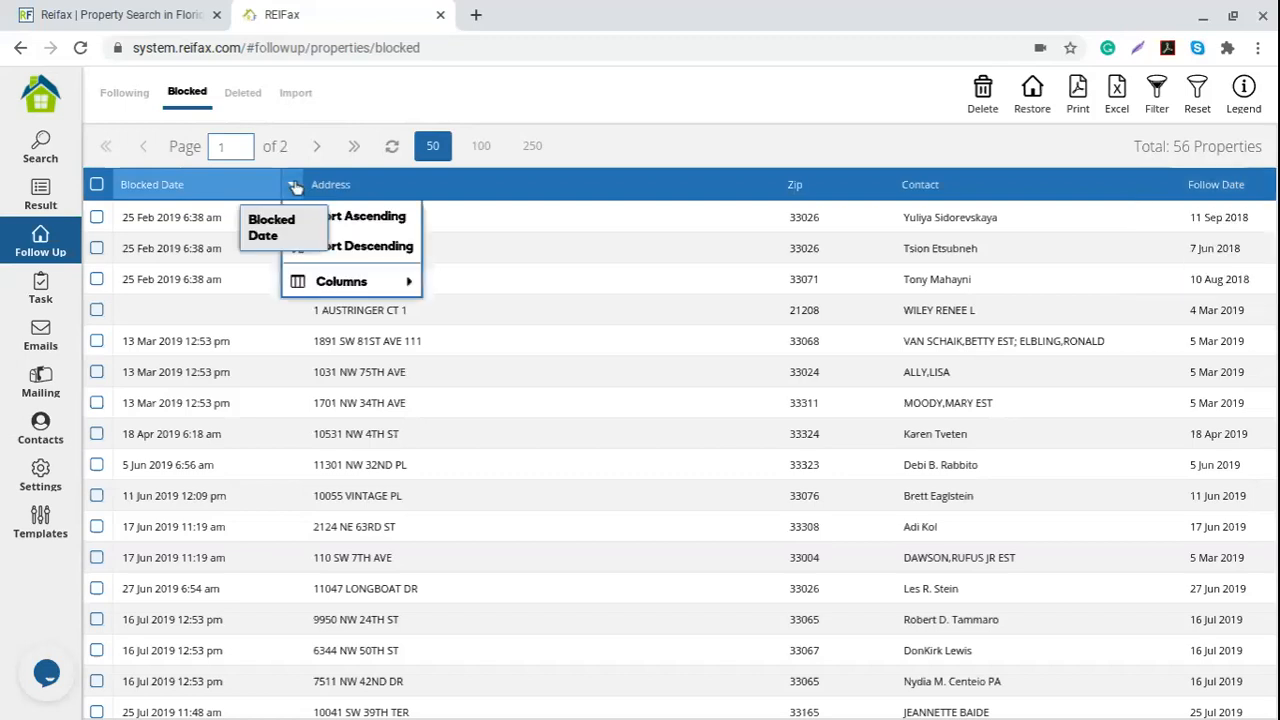
left_click(768, 158)
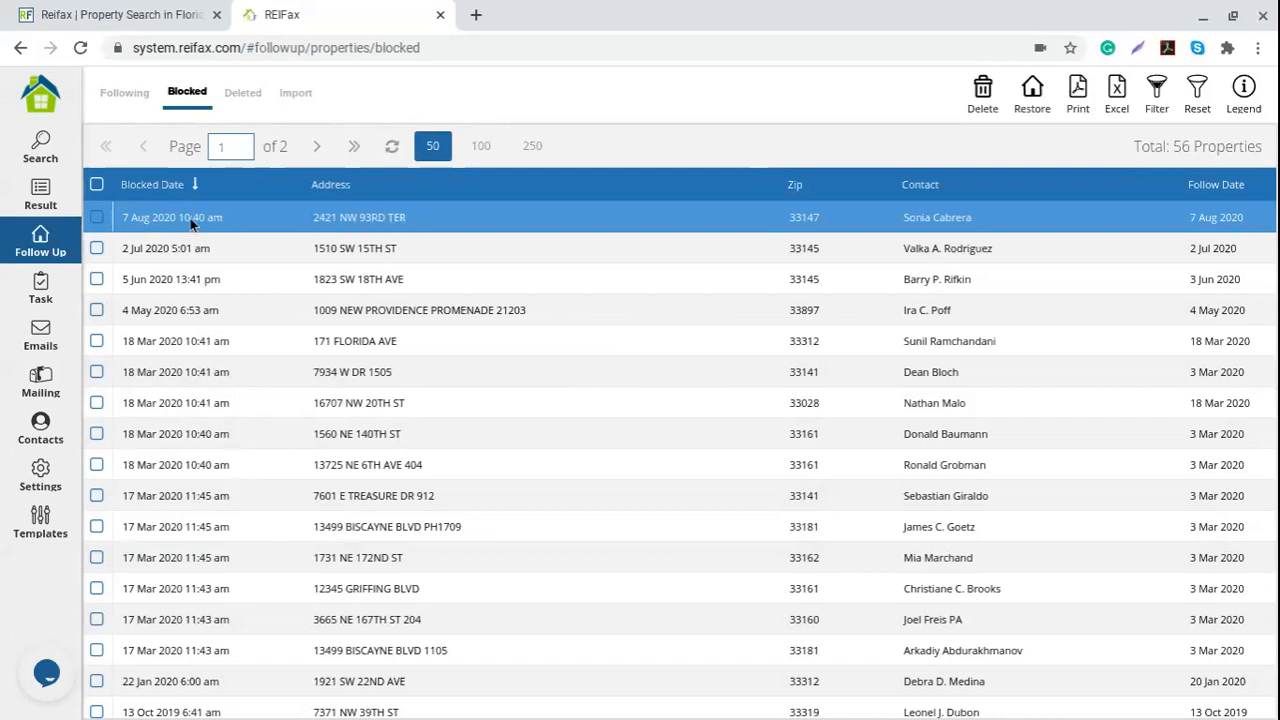
scroll(212, 354, "down", 7)
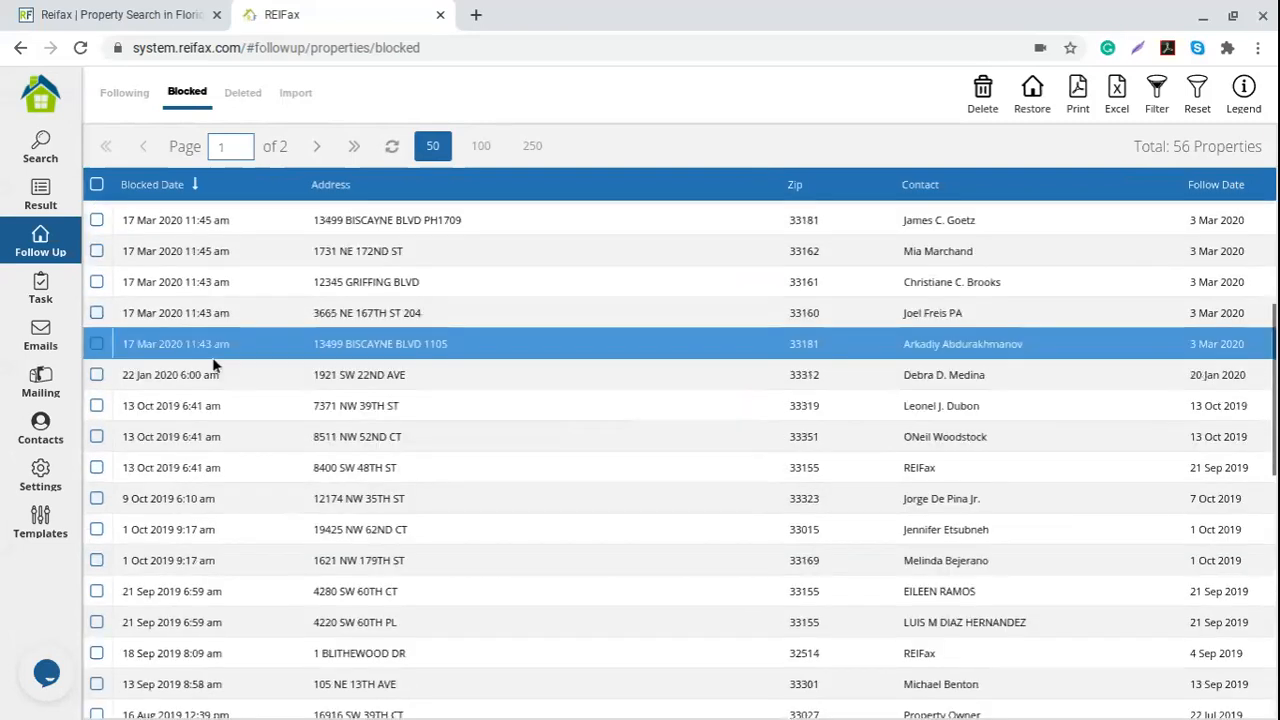
scroll(212, 360, "up", 7)
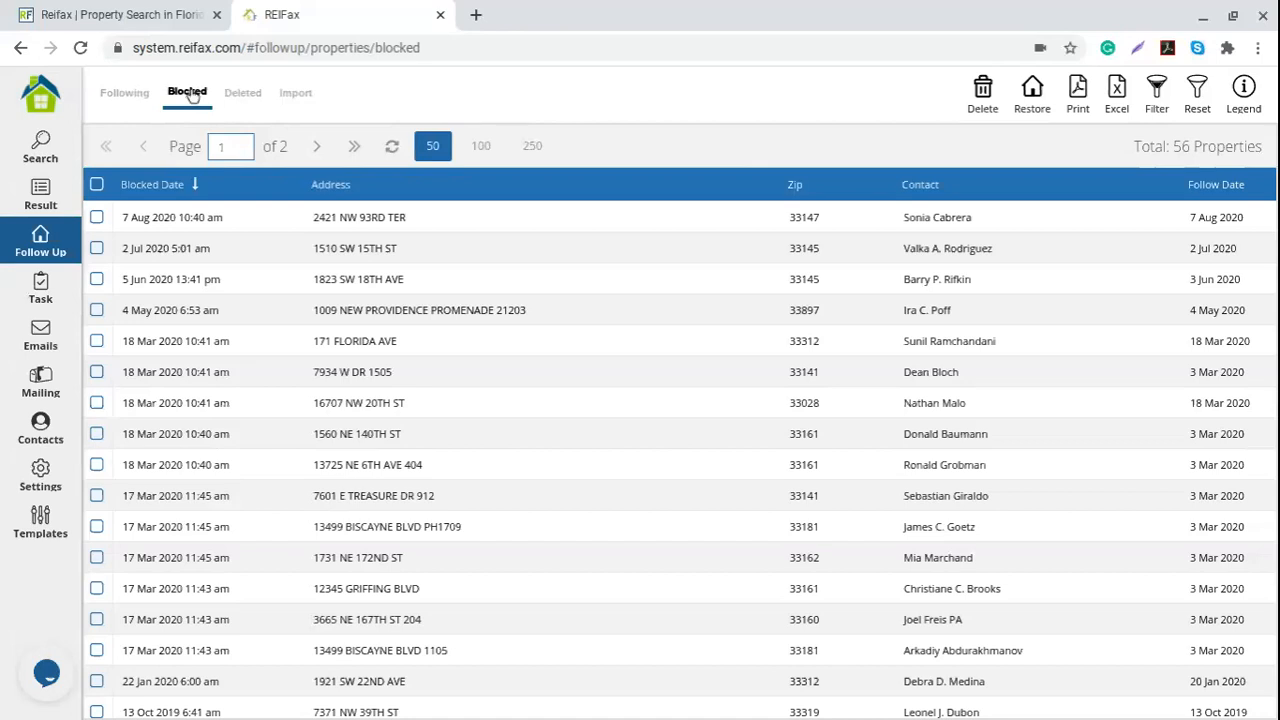
Select the most recently blocked property and return to the list of followed properties
left_click(132, 282)
left_click(96, 217)
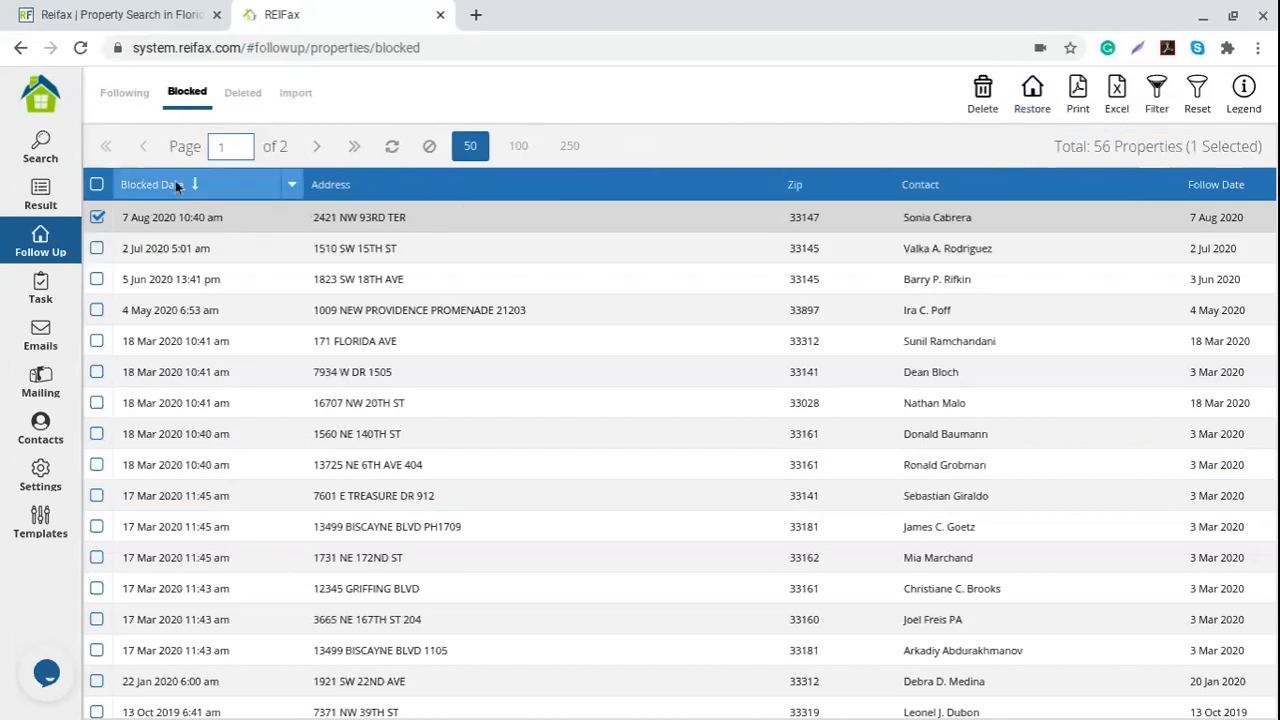
left_click(124, 101)
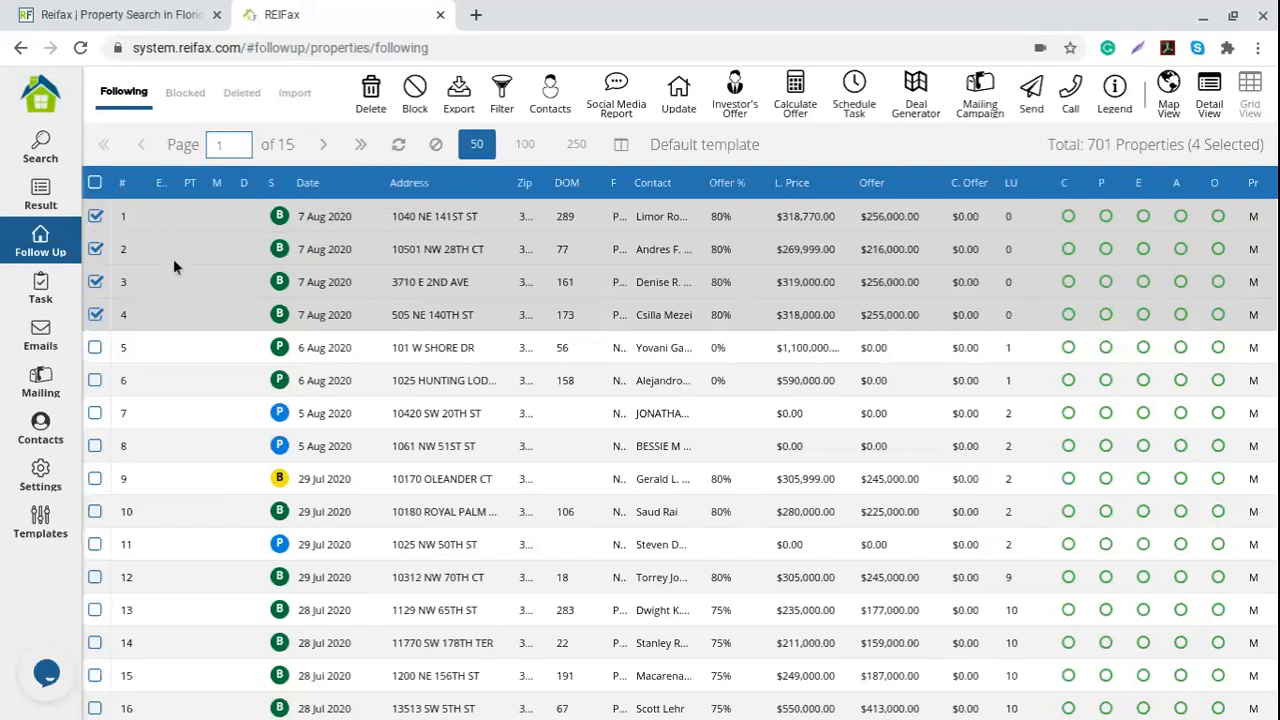
Refresh the property search results and check the follow-up status markers of the listed properties
left_click(44, 198)
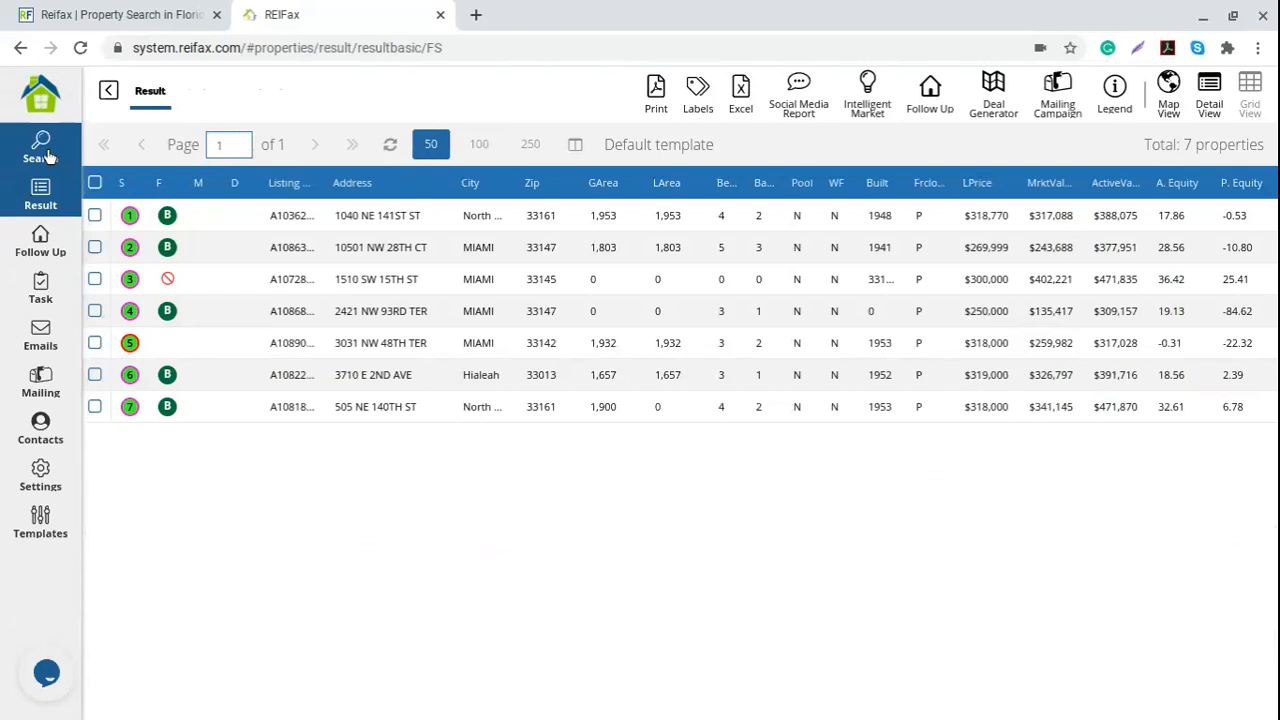
left_click(212, 210)
left_click(389, 147)
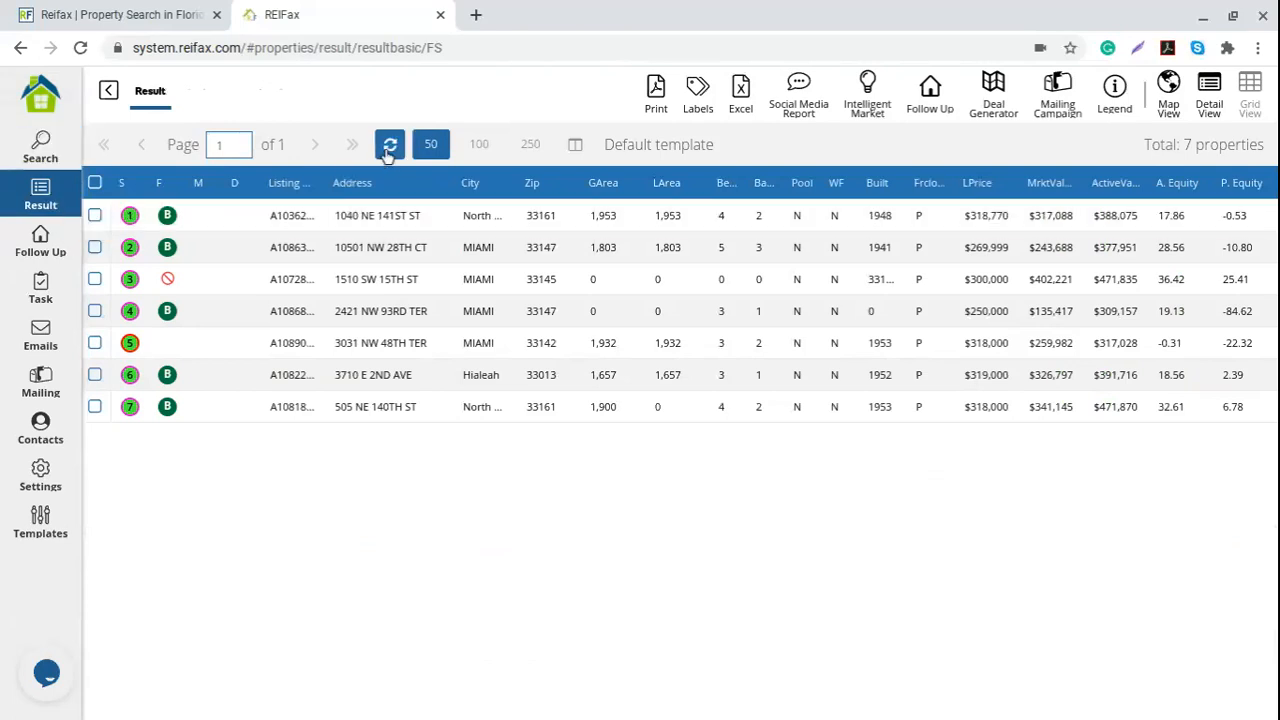
left_click(389, 148)
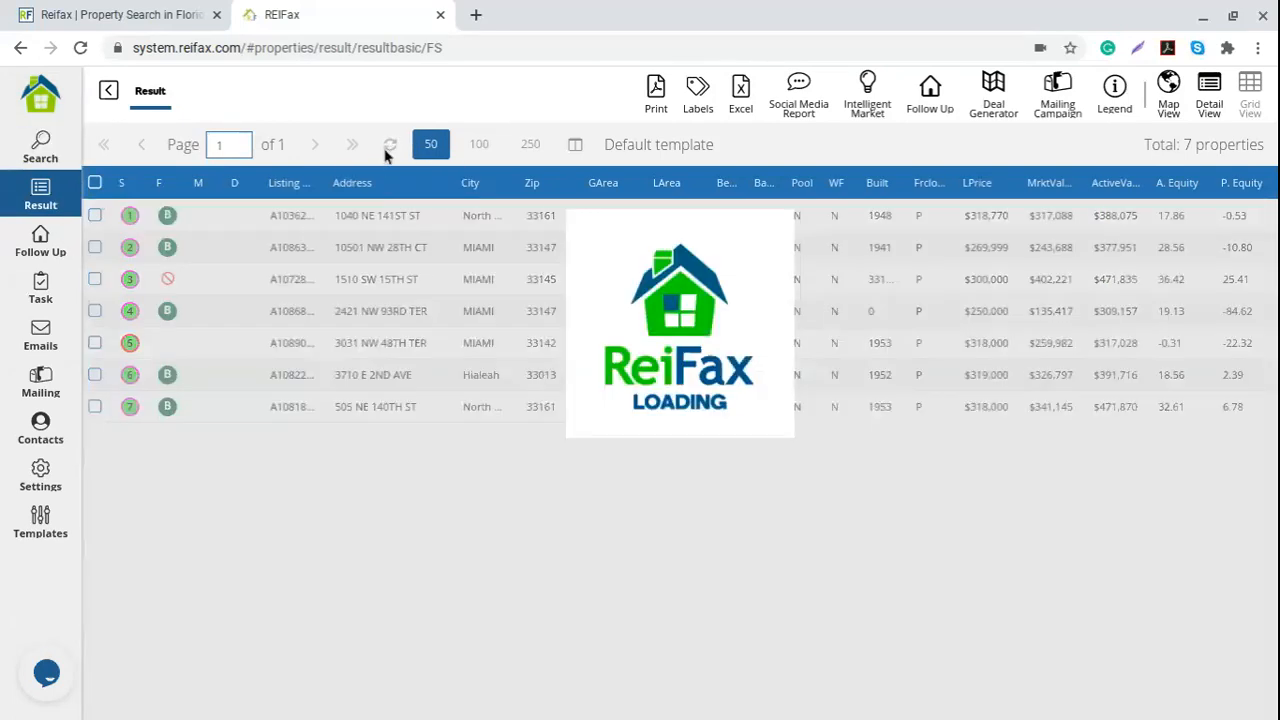
left_click(170, 338)
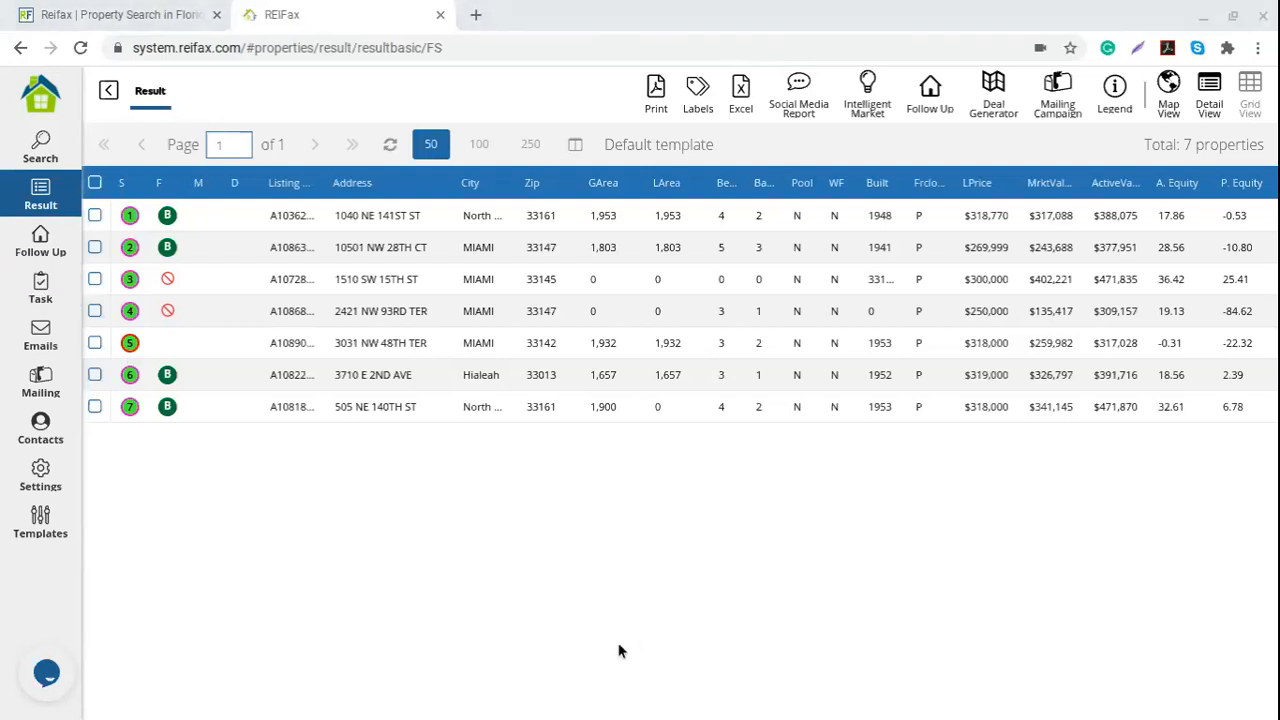
Open the task templates and preview the "COMBO - 1 Contract - 2 emails - SMS - Make call" template
left_click(45, 243)
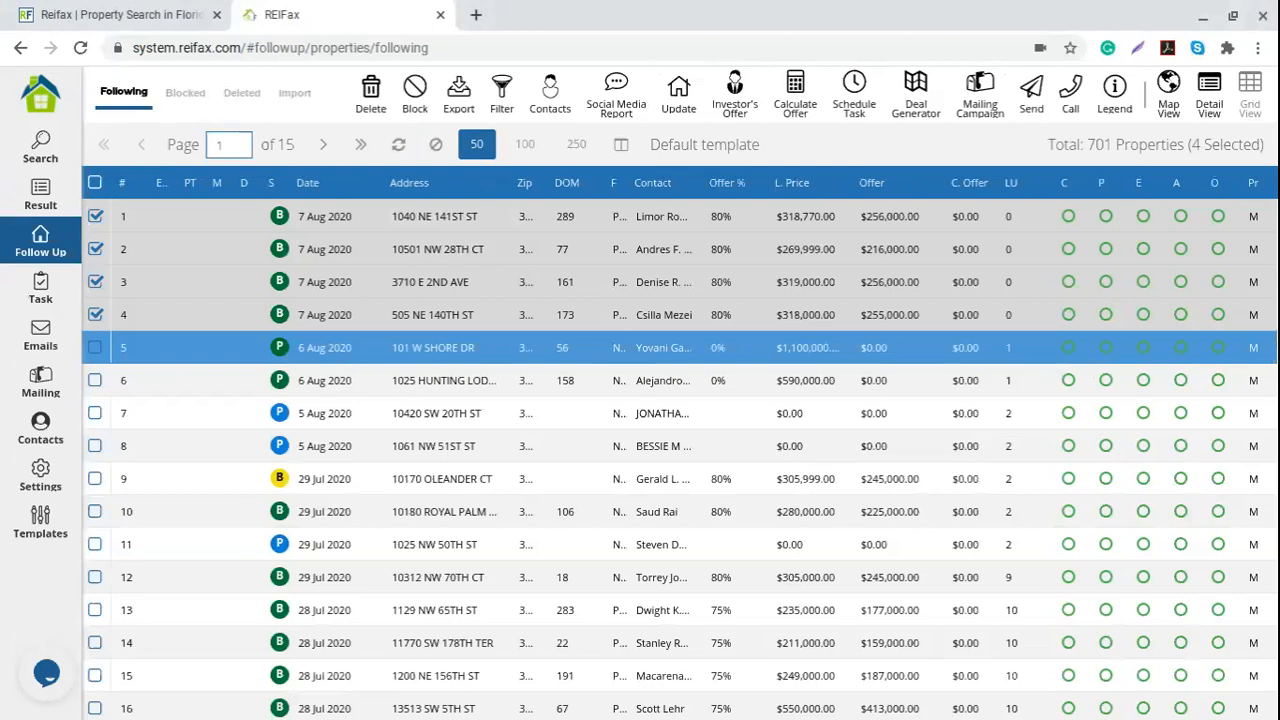
left_click(42, 527)
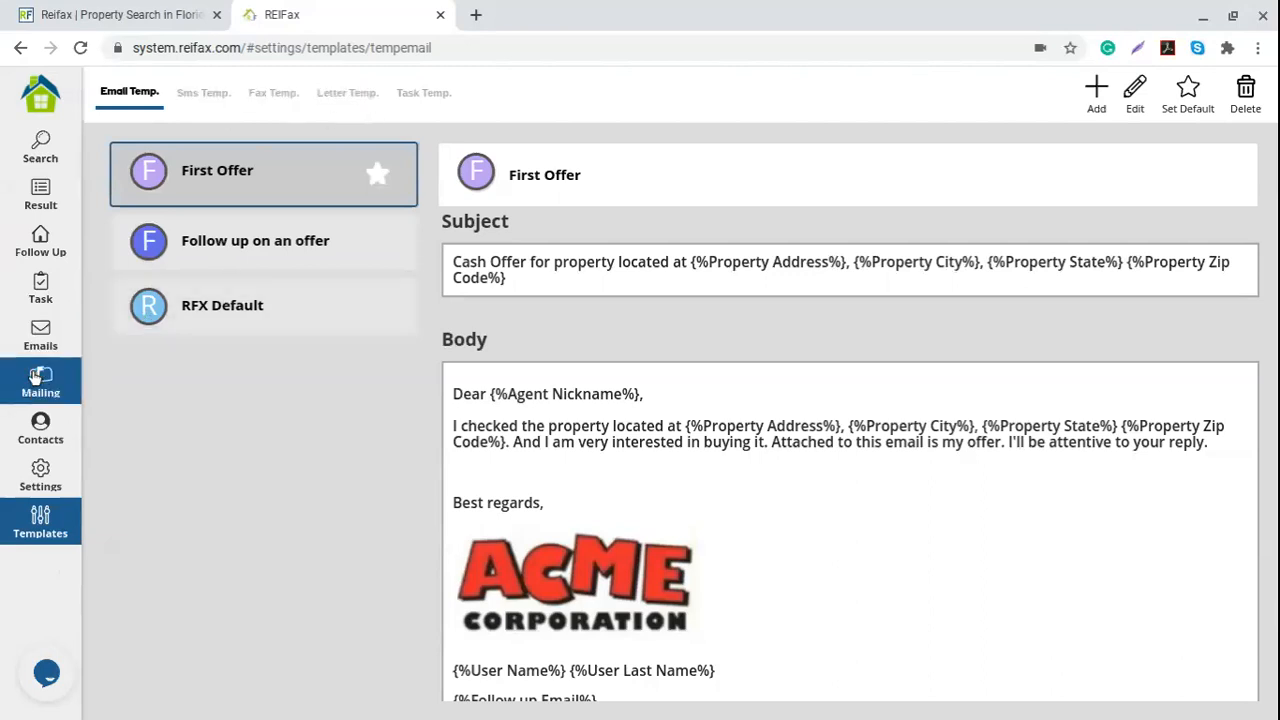
left_click(440, 102)
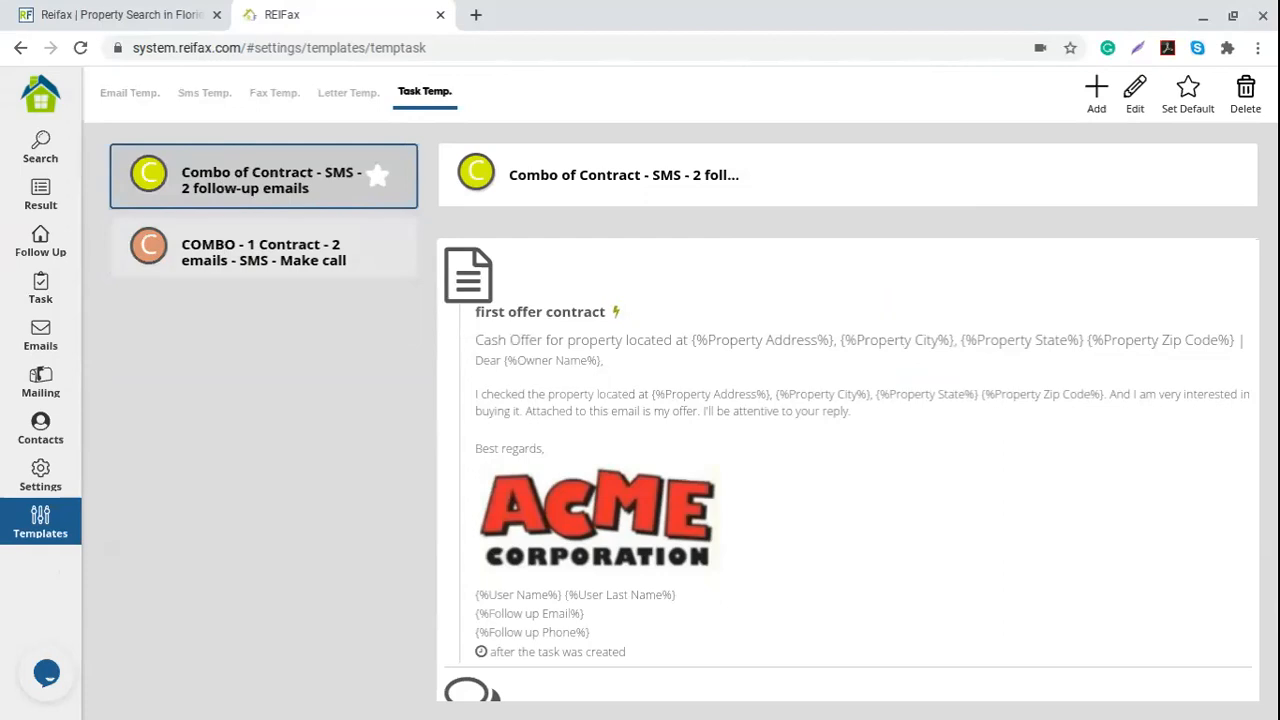
left_click(284, 250)
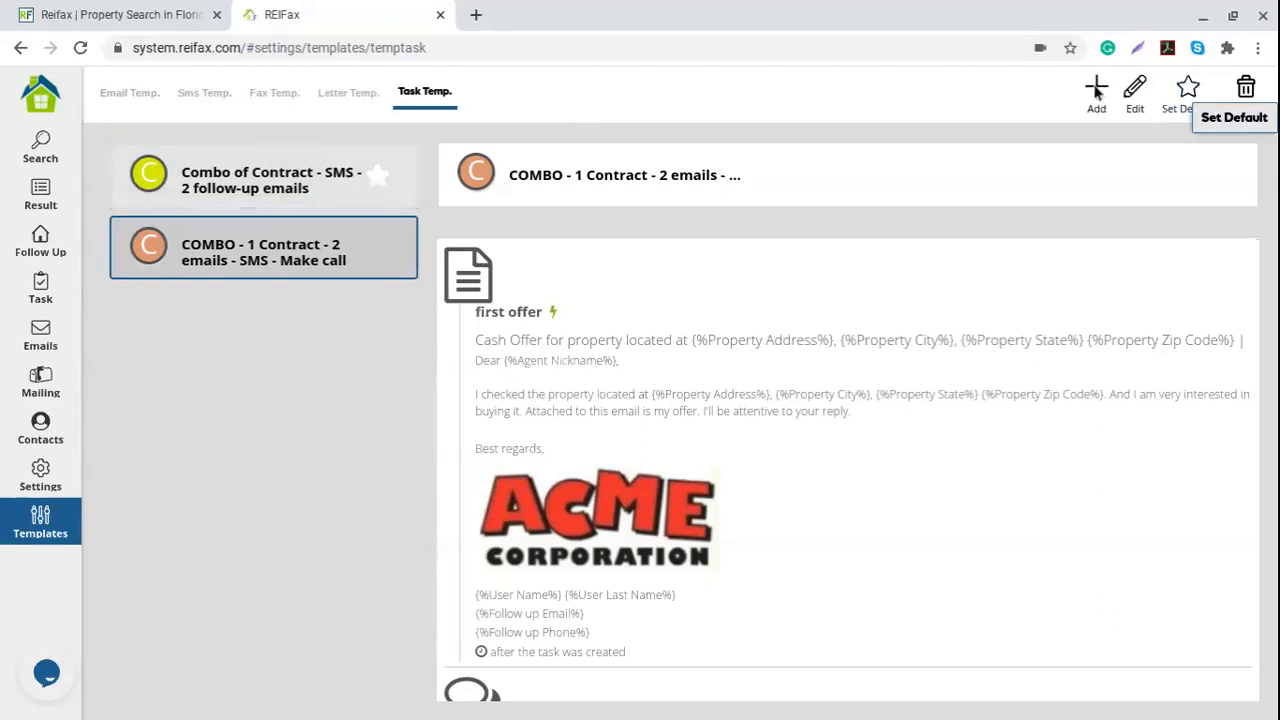
Open the COMBO template for editing, review its name, tasks and delays, and close it without changes
left_click(1139, 93)
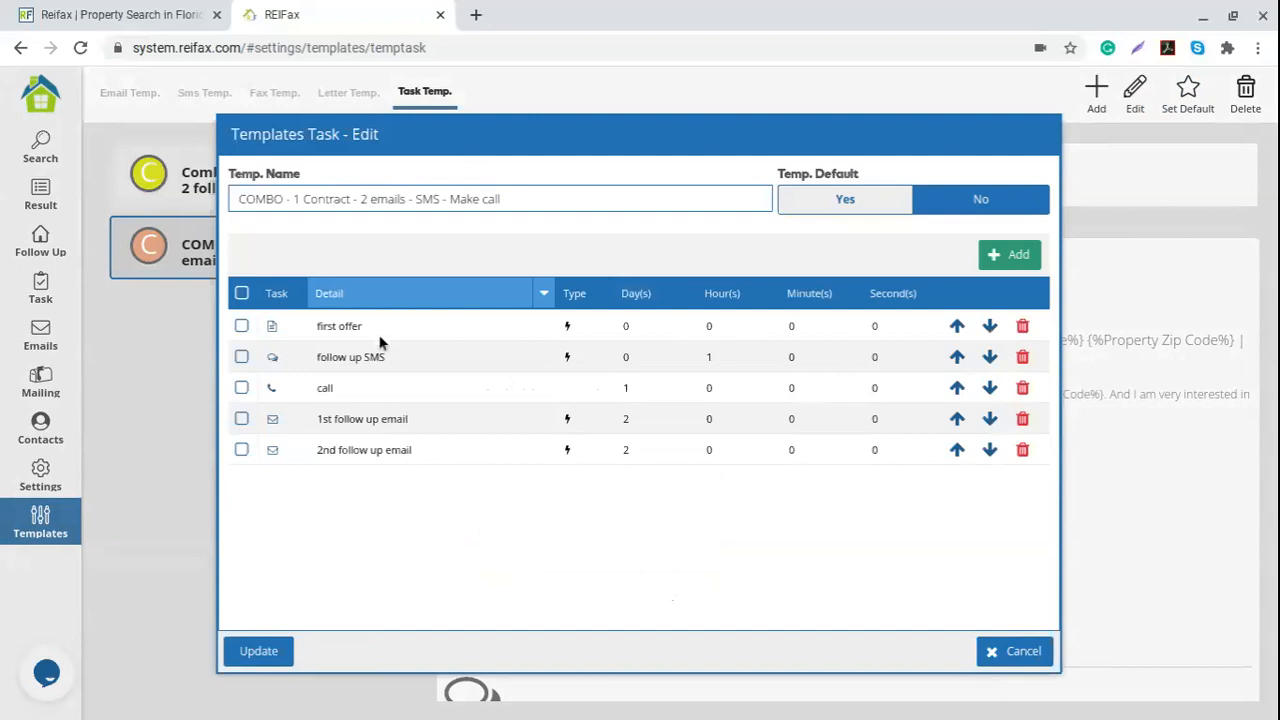
left_click(348, 330)
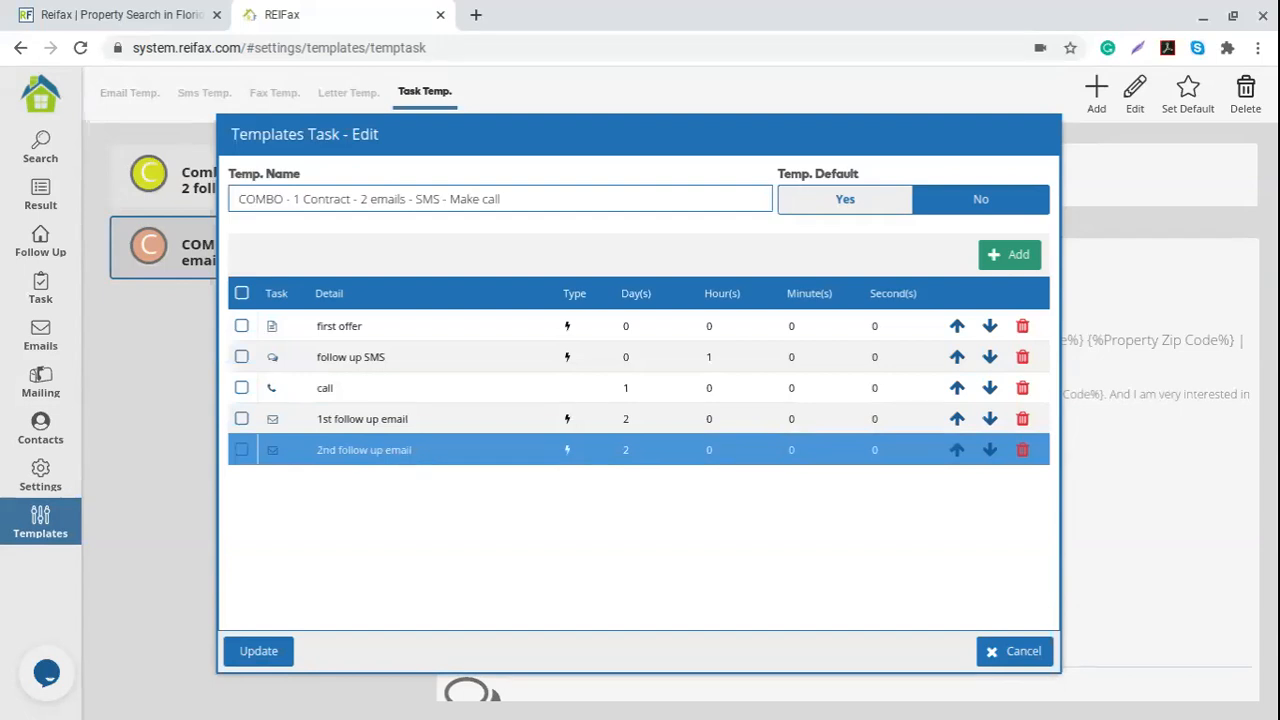
left_click_drag(246, 199, 422, 585)
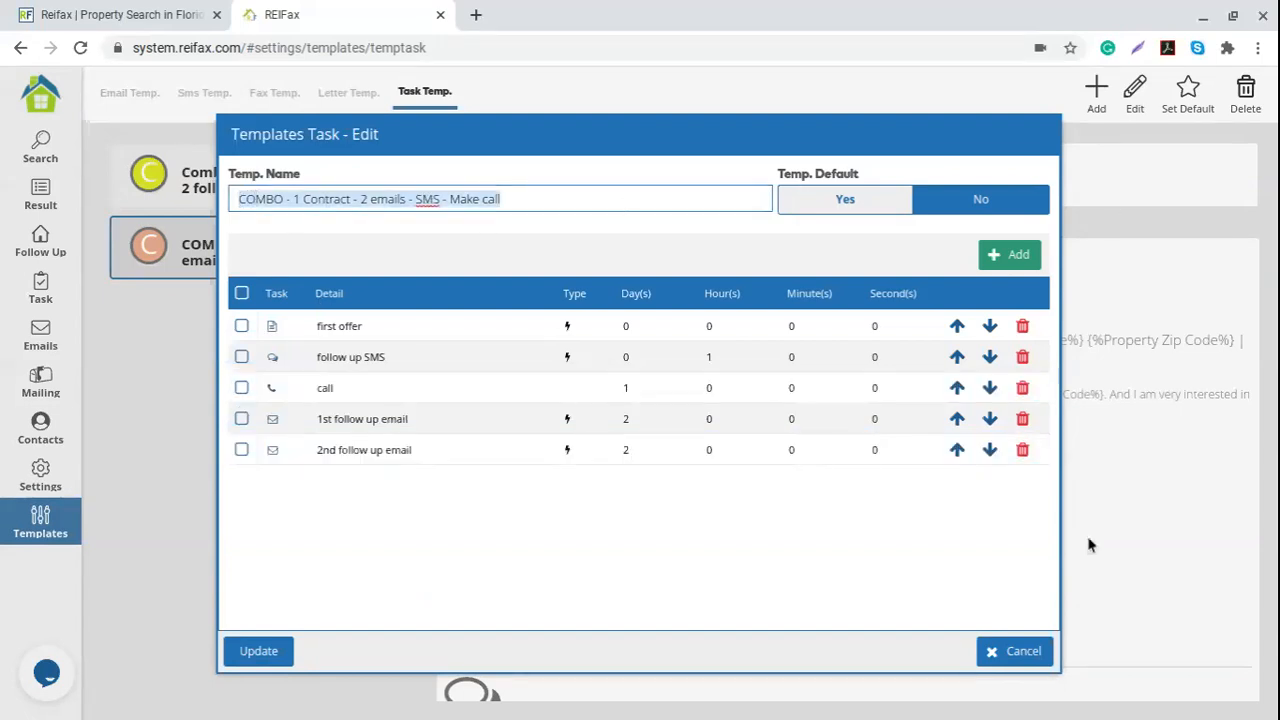
left_click(1038, 651)
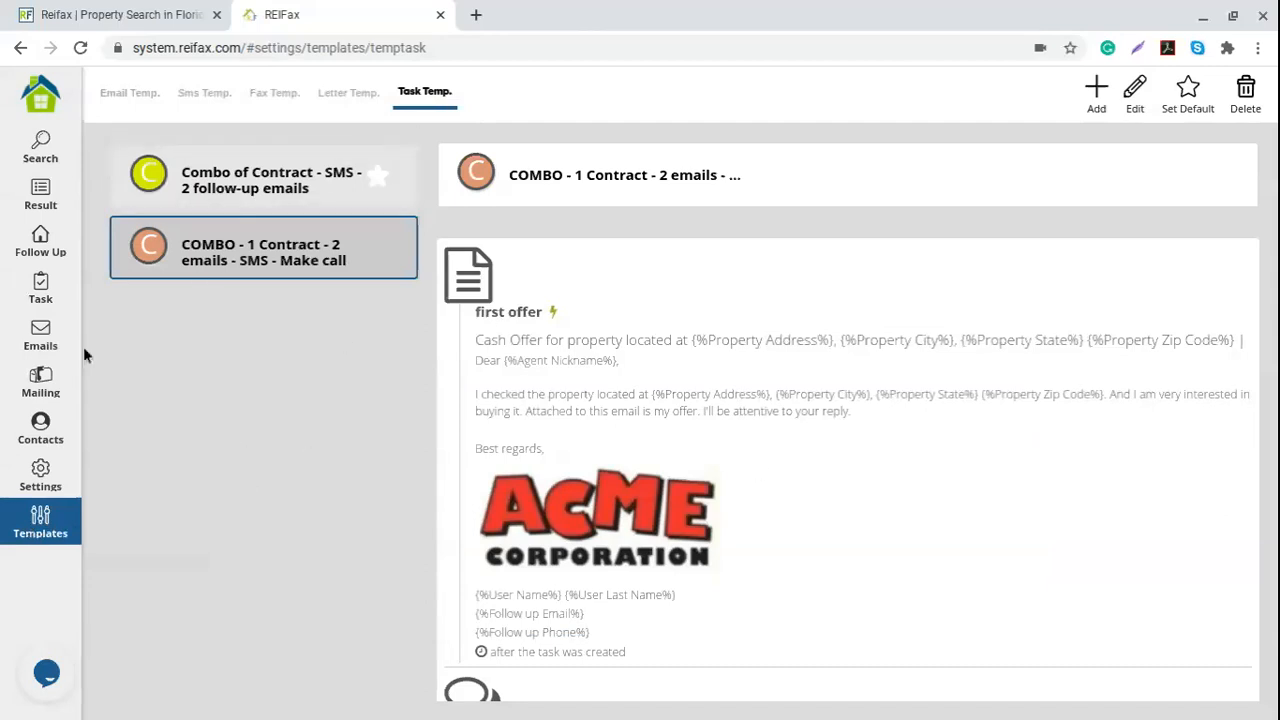
Start a scheduled task for the four selected followed properties and load the "COMBO - 1 Contract - 2 emails - SMS - Make call" template
left_click(40, 242)
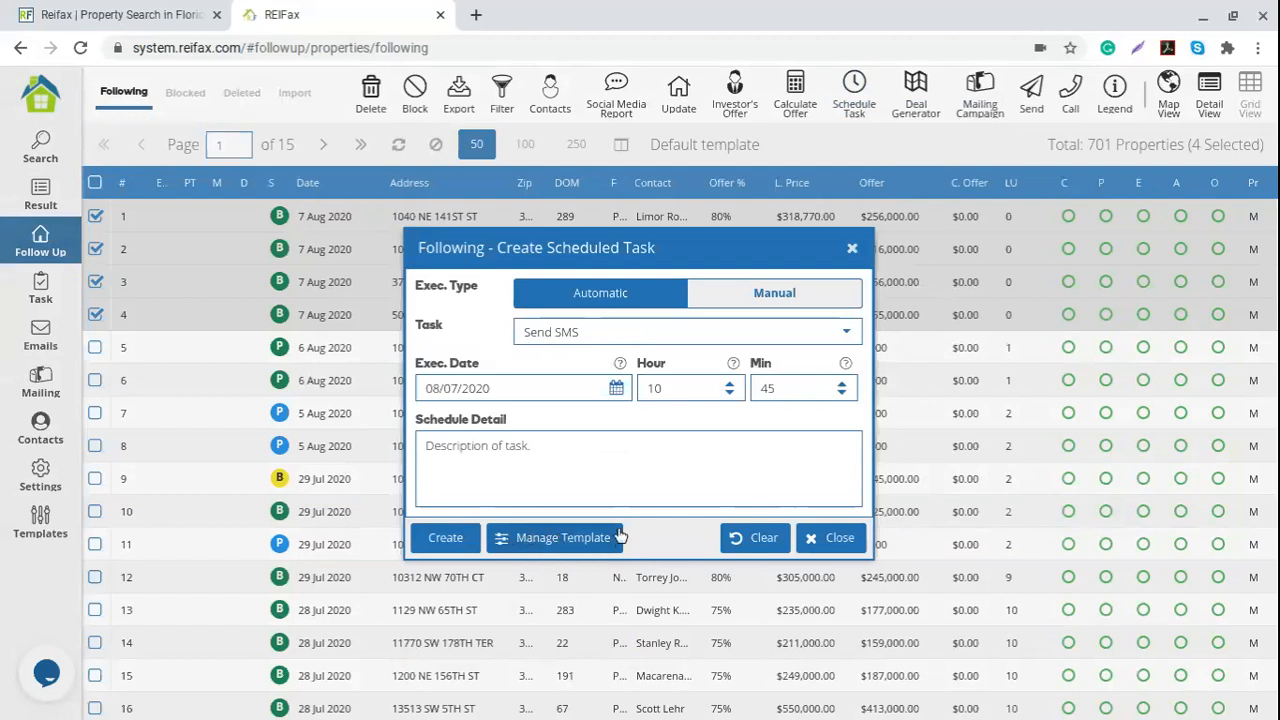
left_click(566, 540)
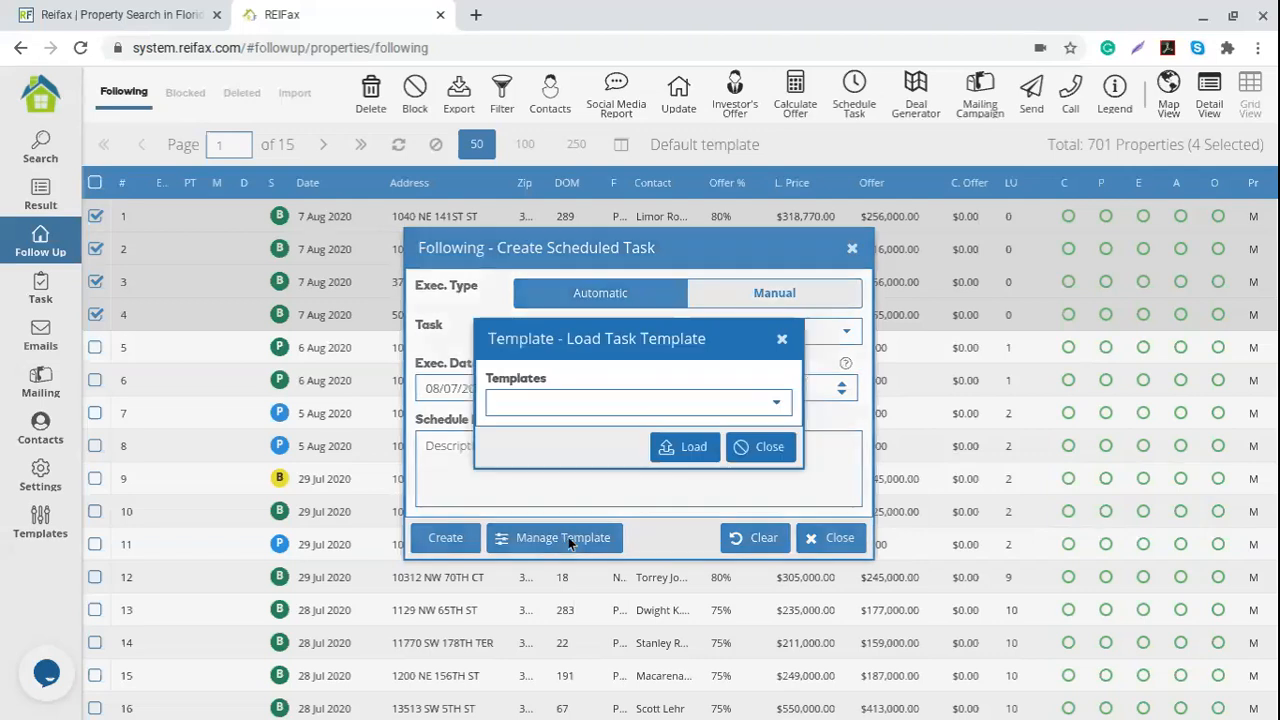
left_click(777, 405)
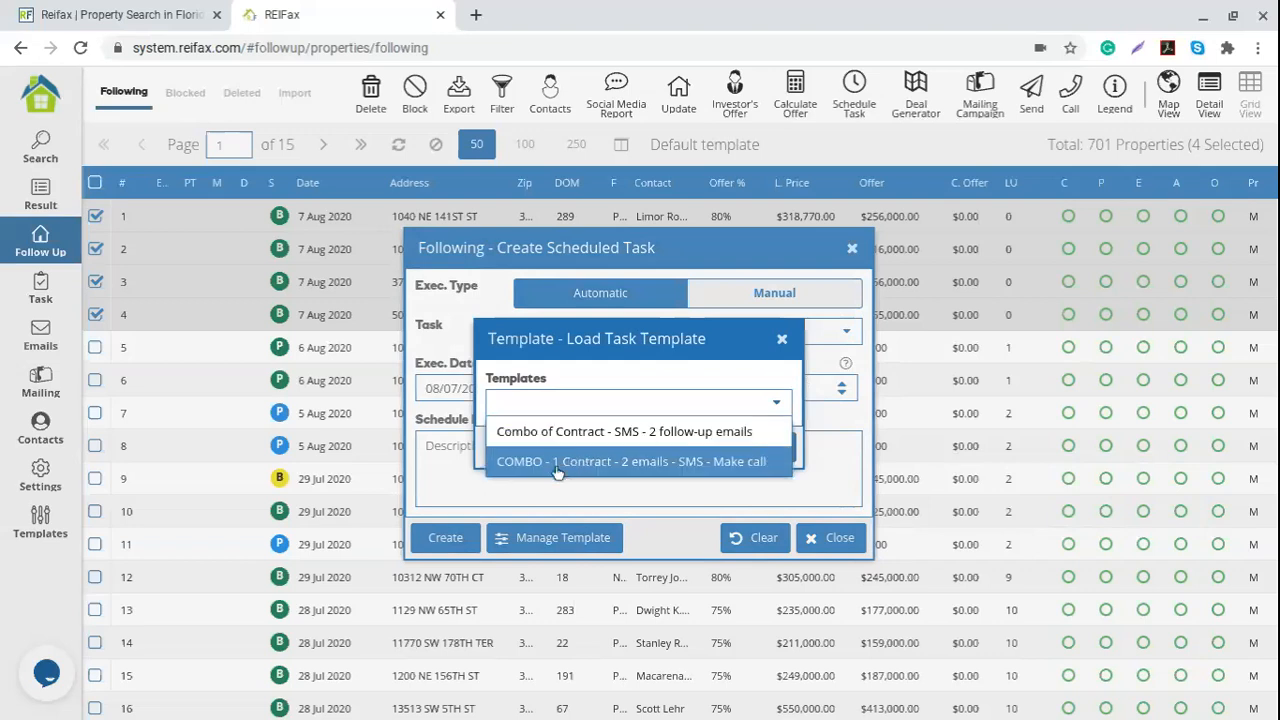
left_click(622, 465)
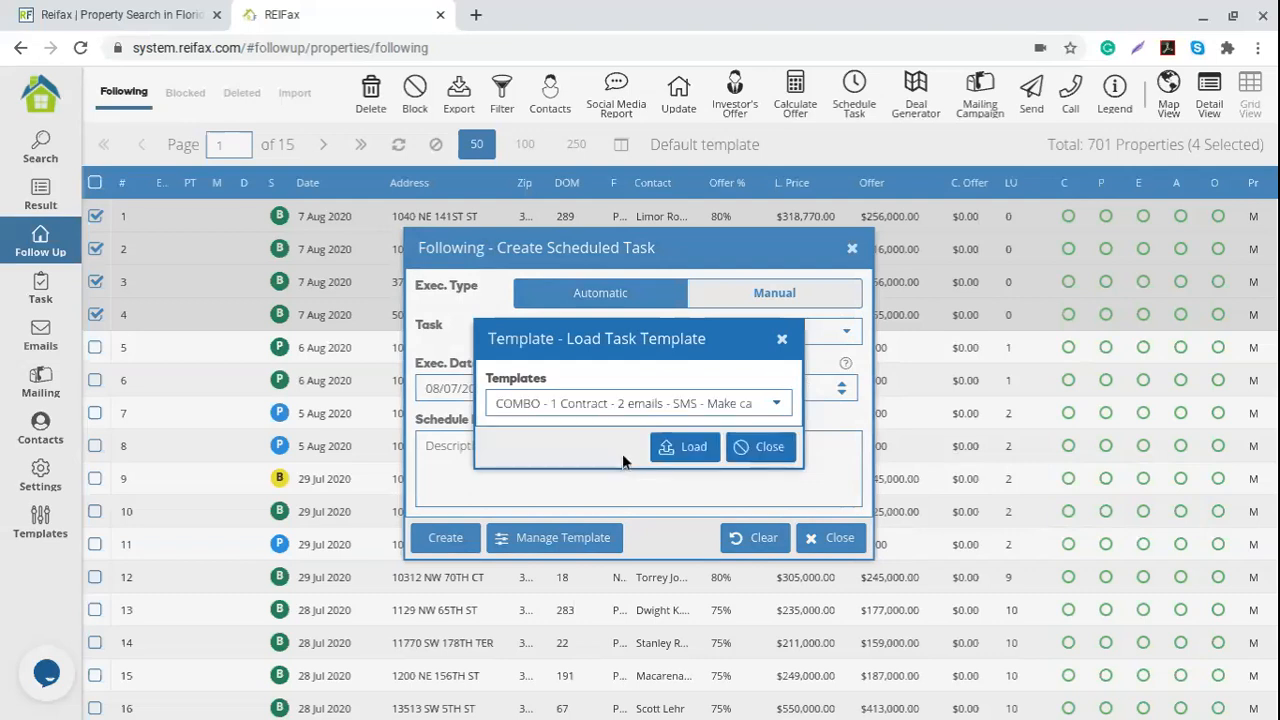
left_click(684, 450)
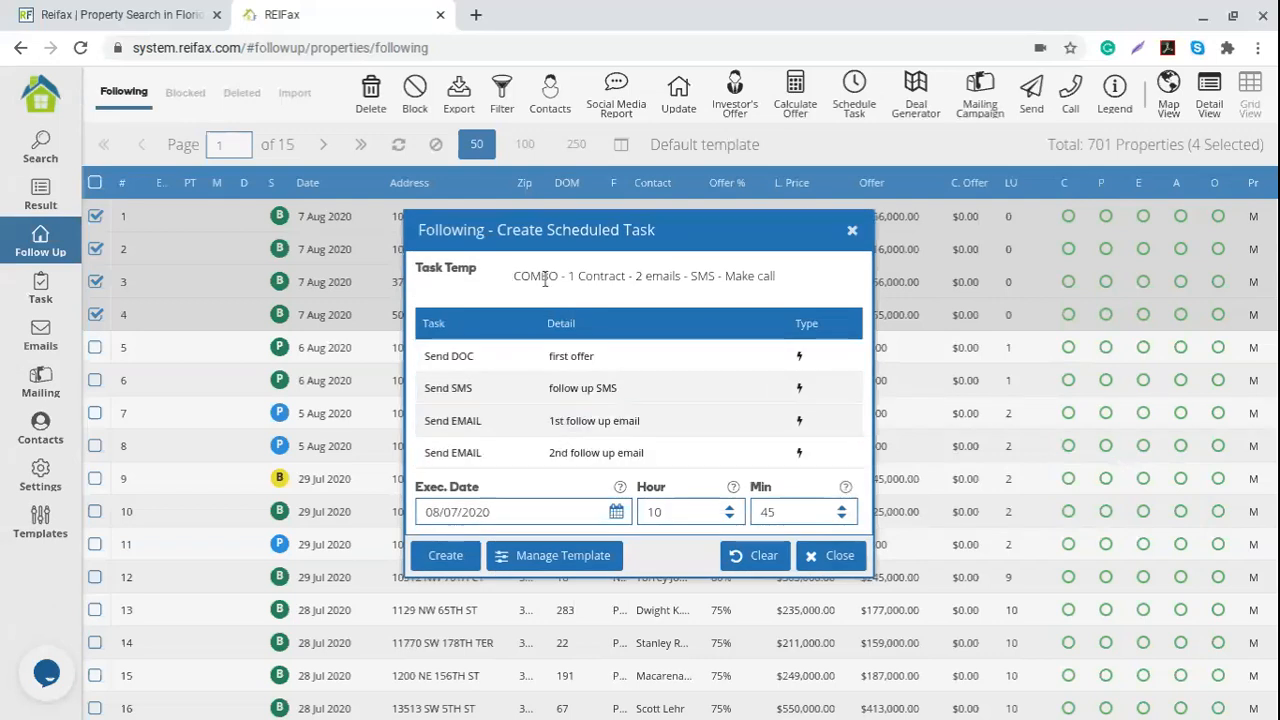
left_click_drag(521, 276, 776, 276)
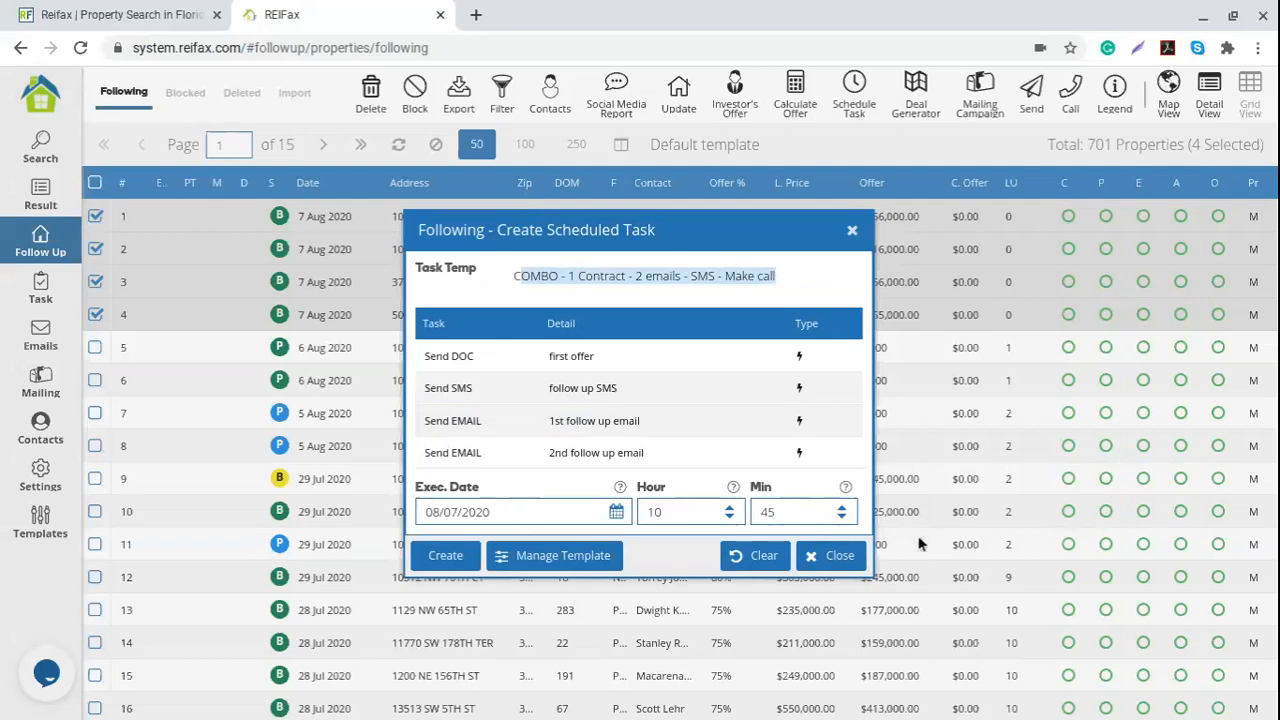
Set the execution date to 08/10/2020, hour 9 and minute 00, create the scheduled tasks and dismiss the message
left_click(616, 514)
left_click(616, 514)
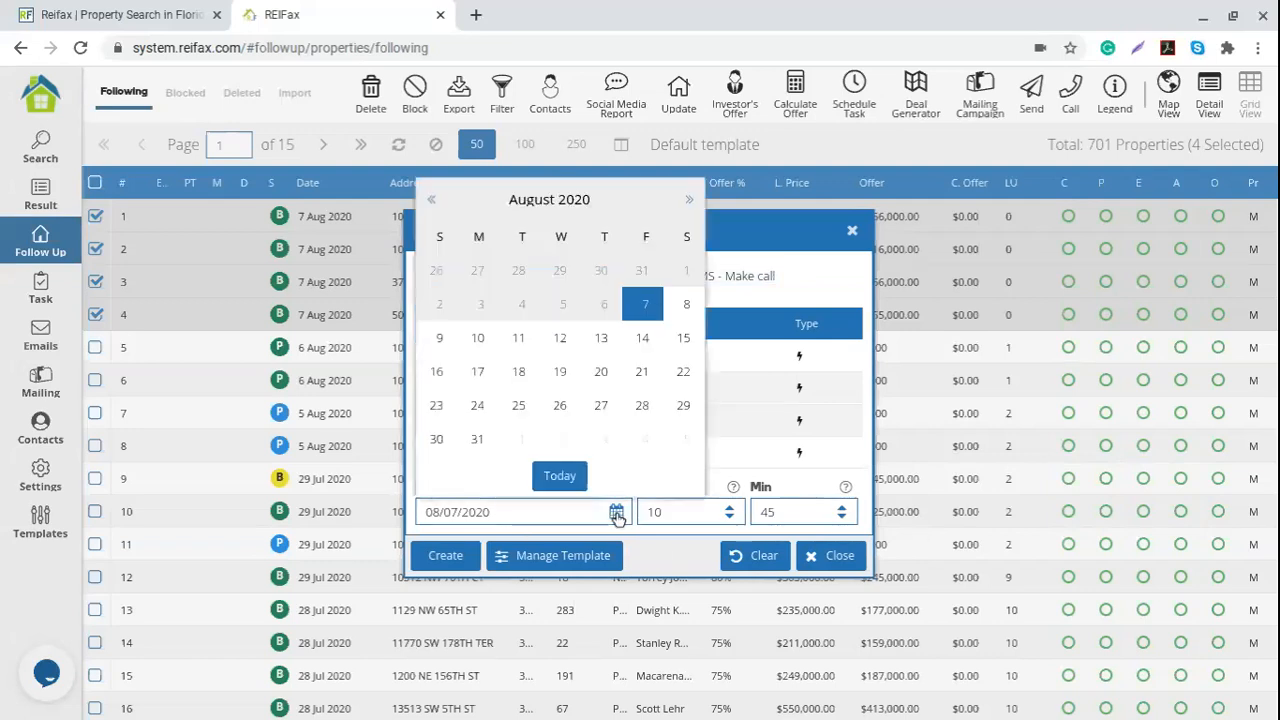
left_click(477, 344)
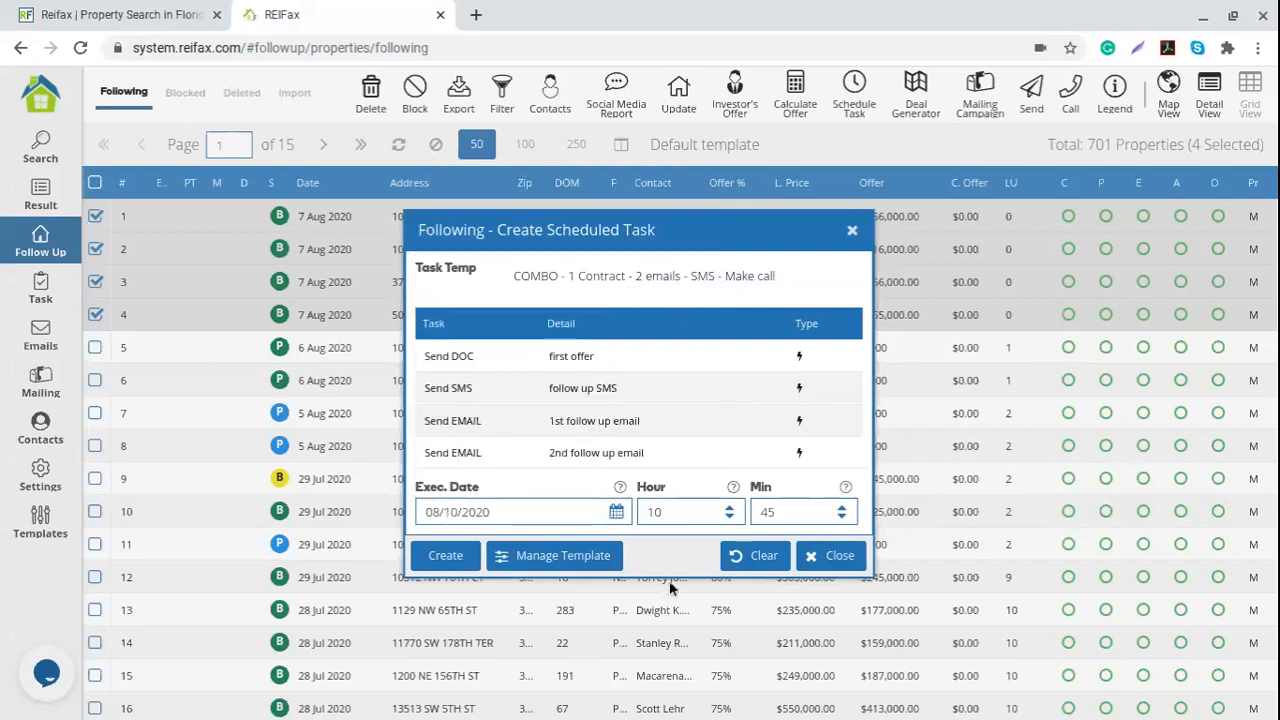
type("9")
left_click_drag(785, 507, 733, 514)
type("00")
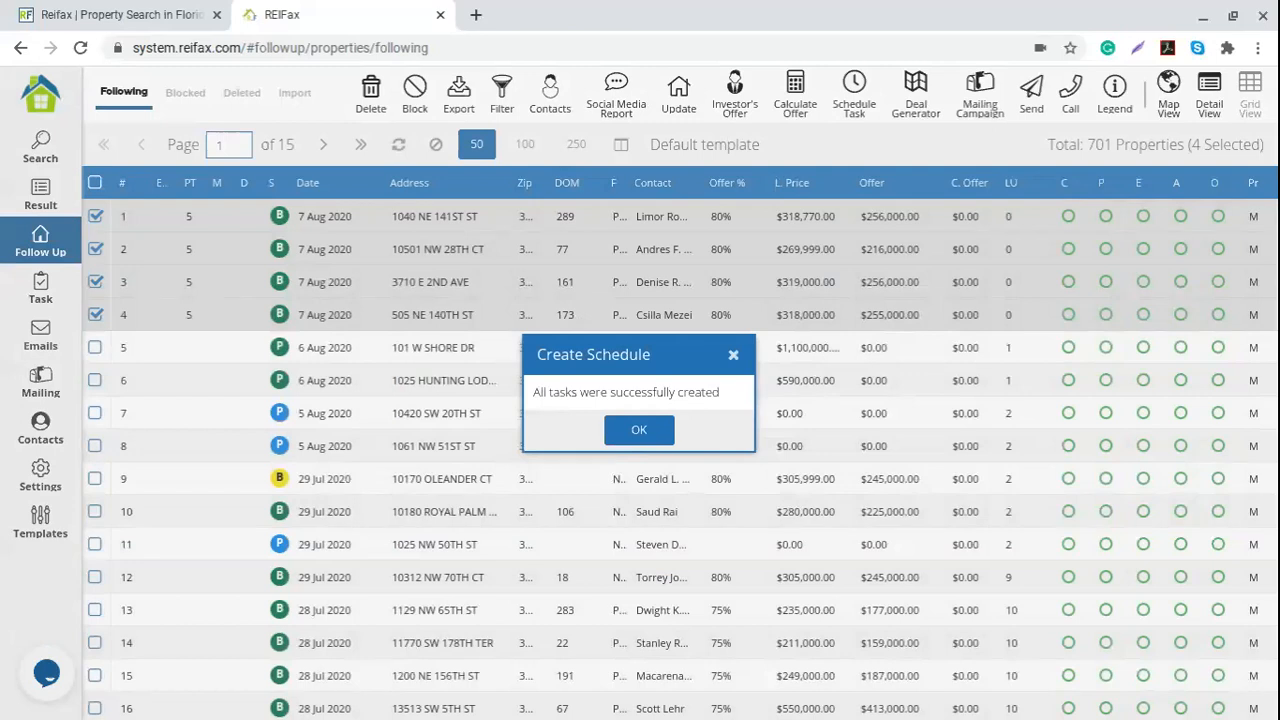
left_click_drag(534, 392, 723, 425)
left_click(644, 430)
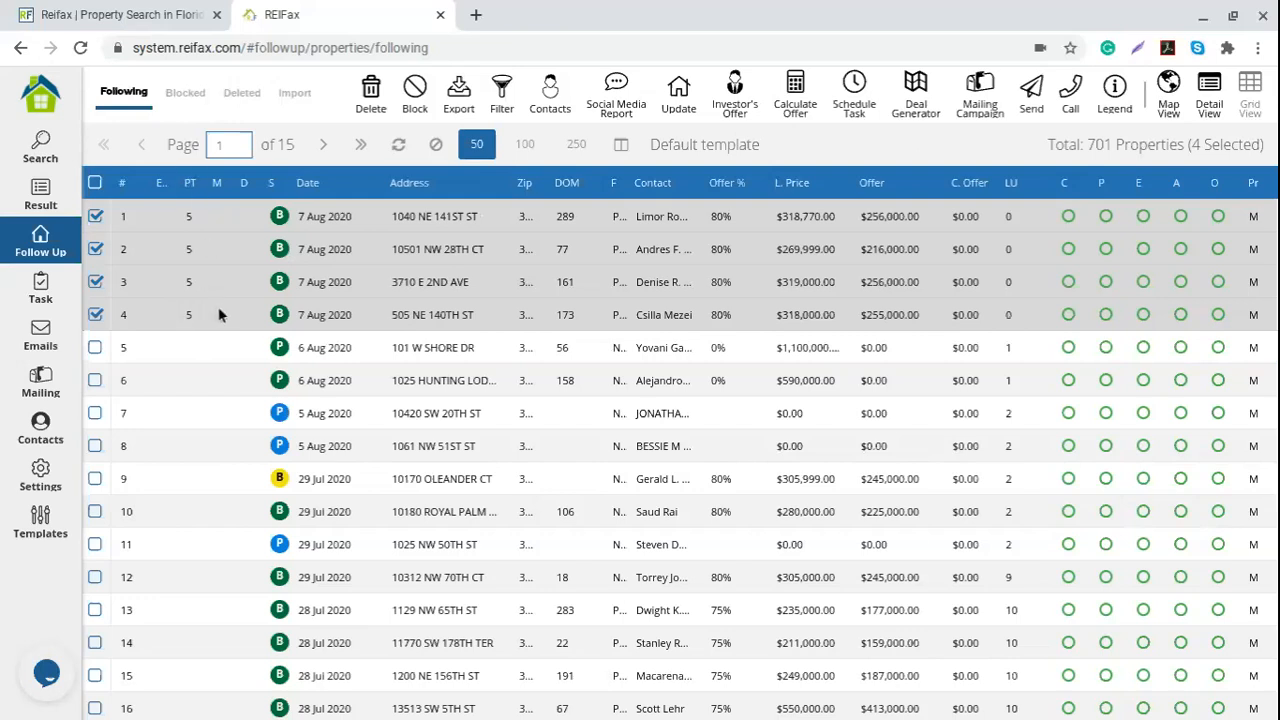
Open the pending tasks, refresh the list and review the newly scheduled SMS and document tasks
left_click(42, 296)
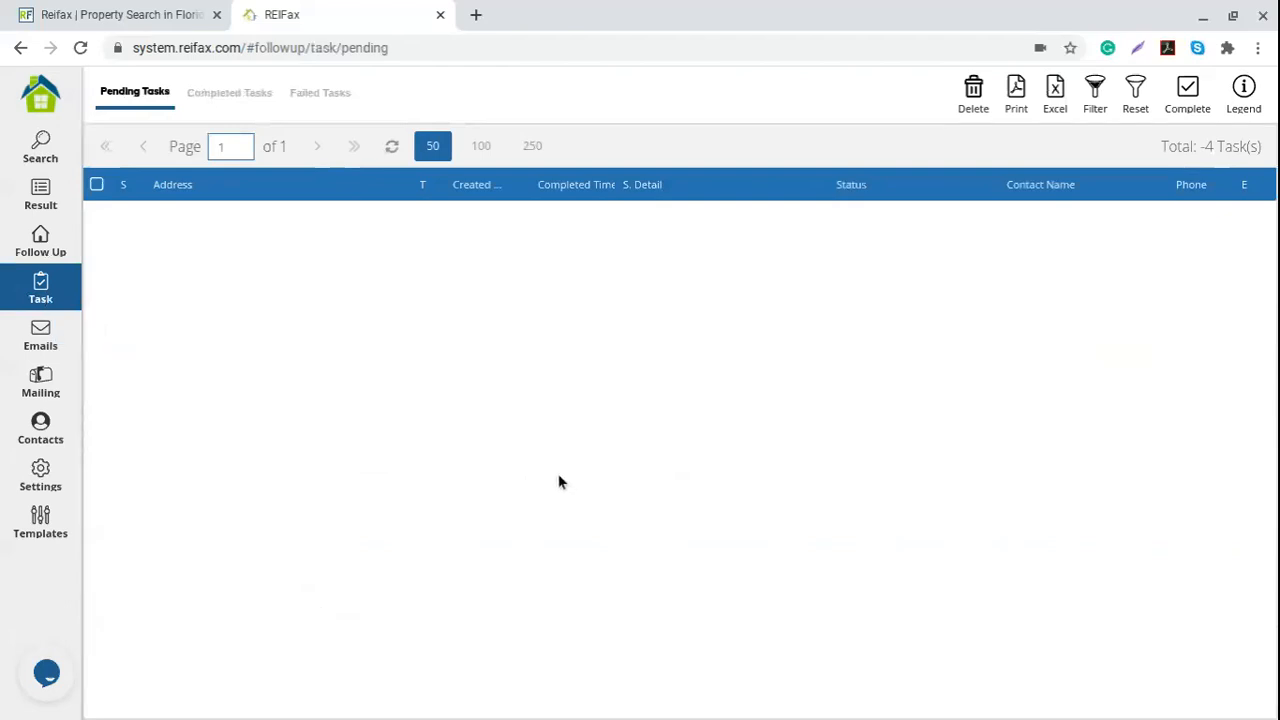
left_click(391, 146)
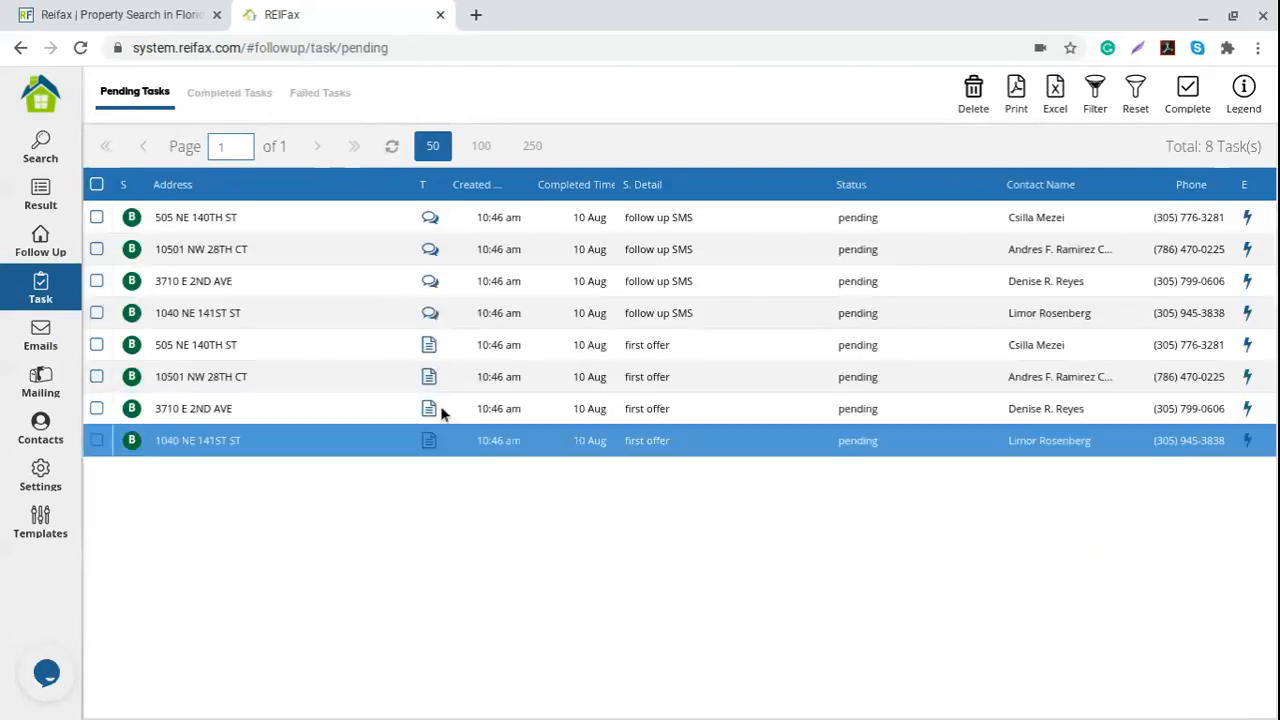
Reset the pending task filters and review the full list of scheduled documents, SMS, calls and emails
left_click(1139, 92)
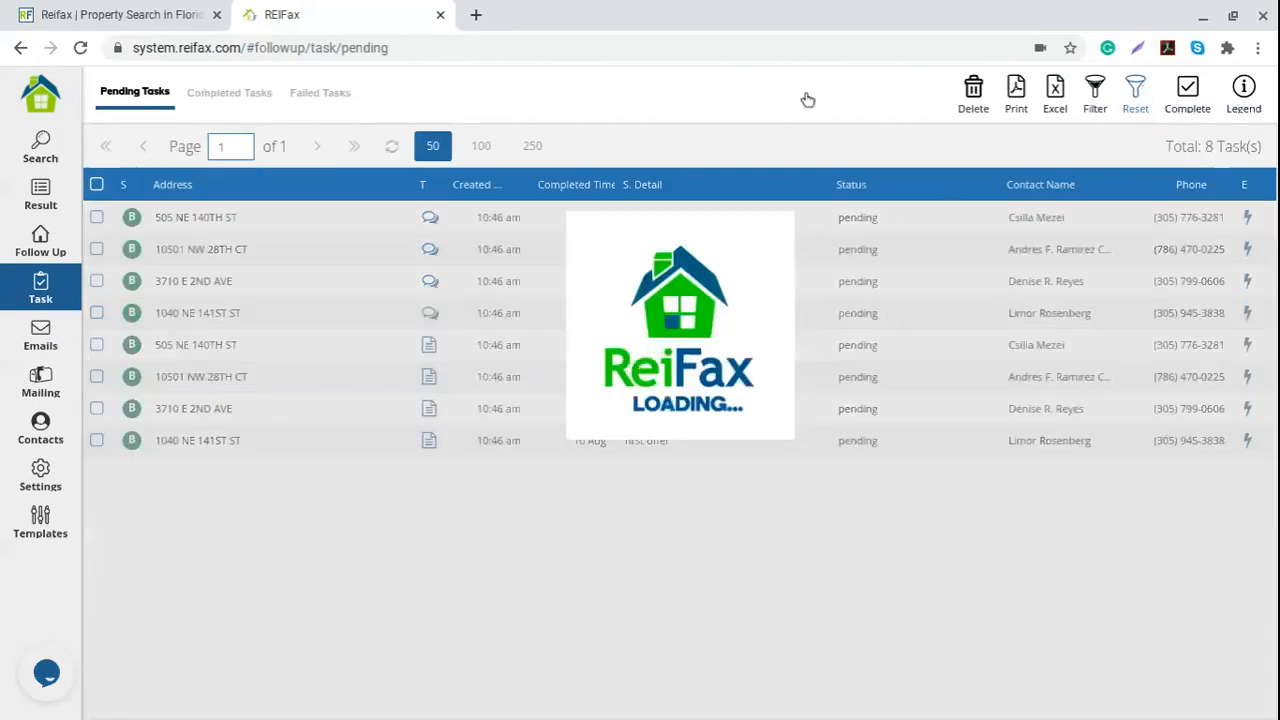
left_click_drag(1200, 147, 1265, 150)
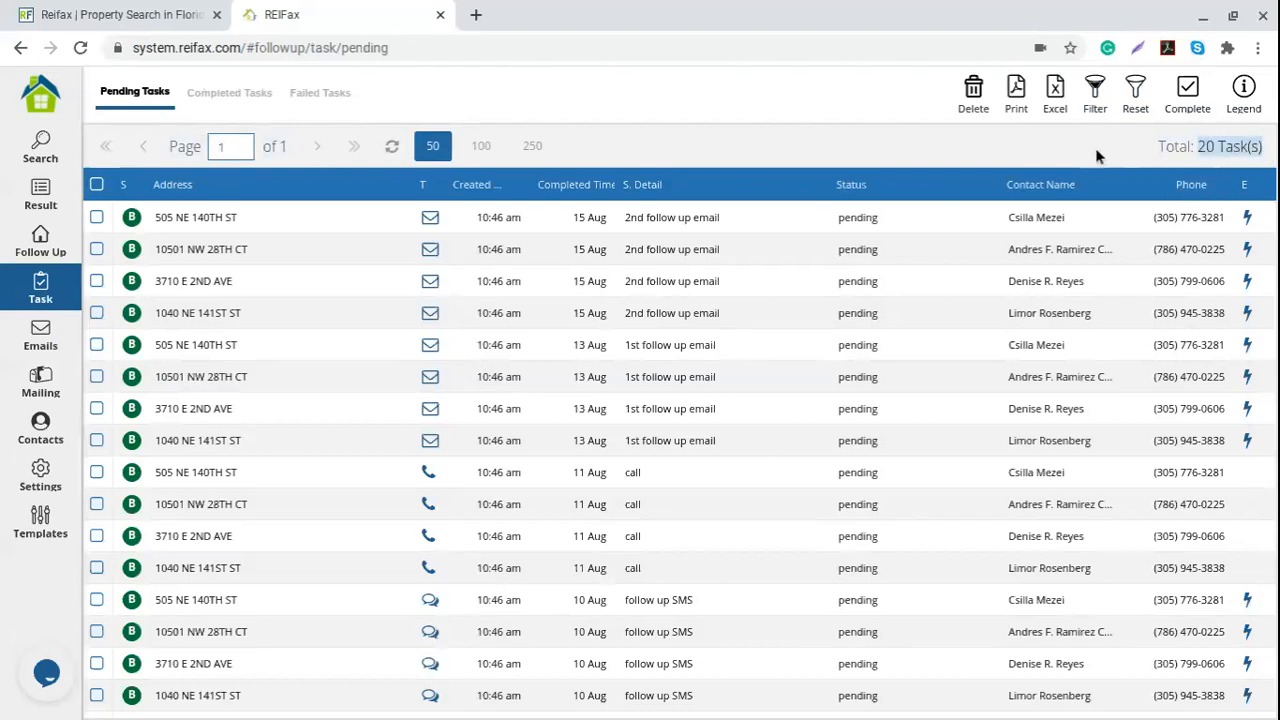
scroll(255, 401, "down", 2)
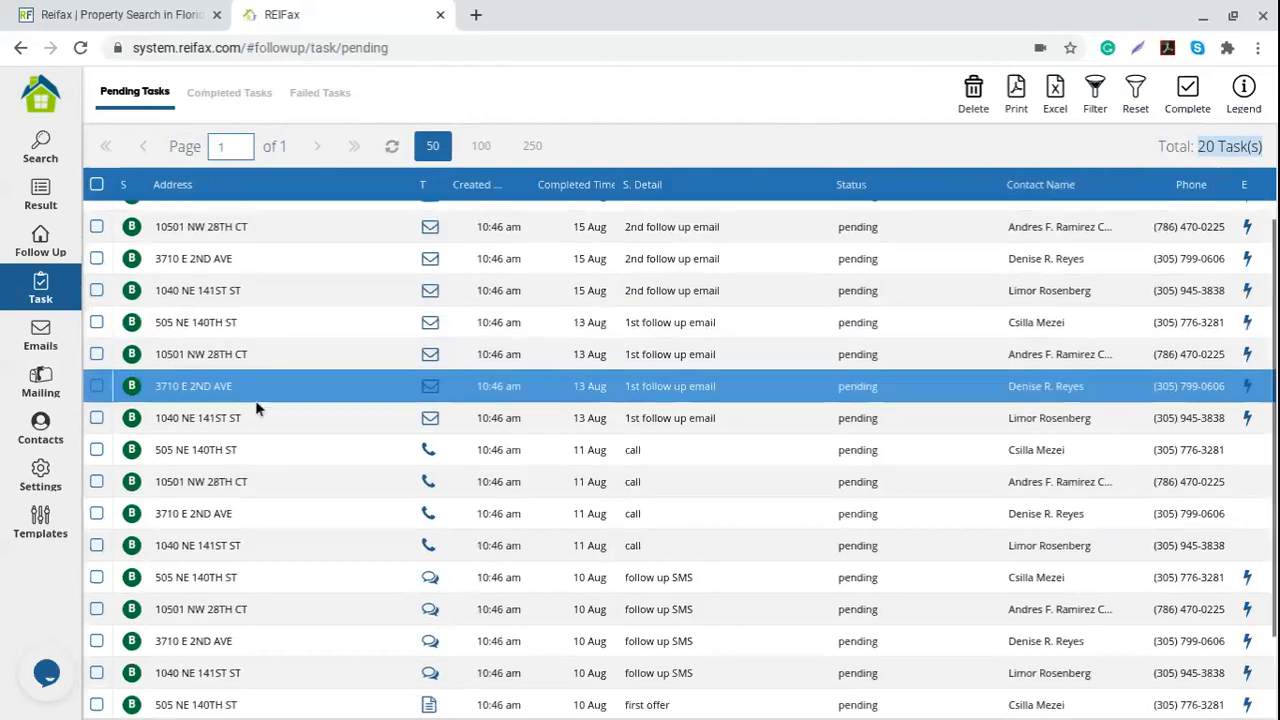
scroll(255, 408, "up", 2)
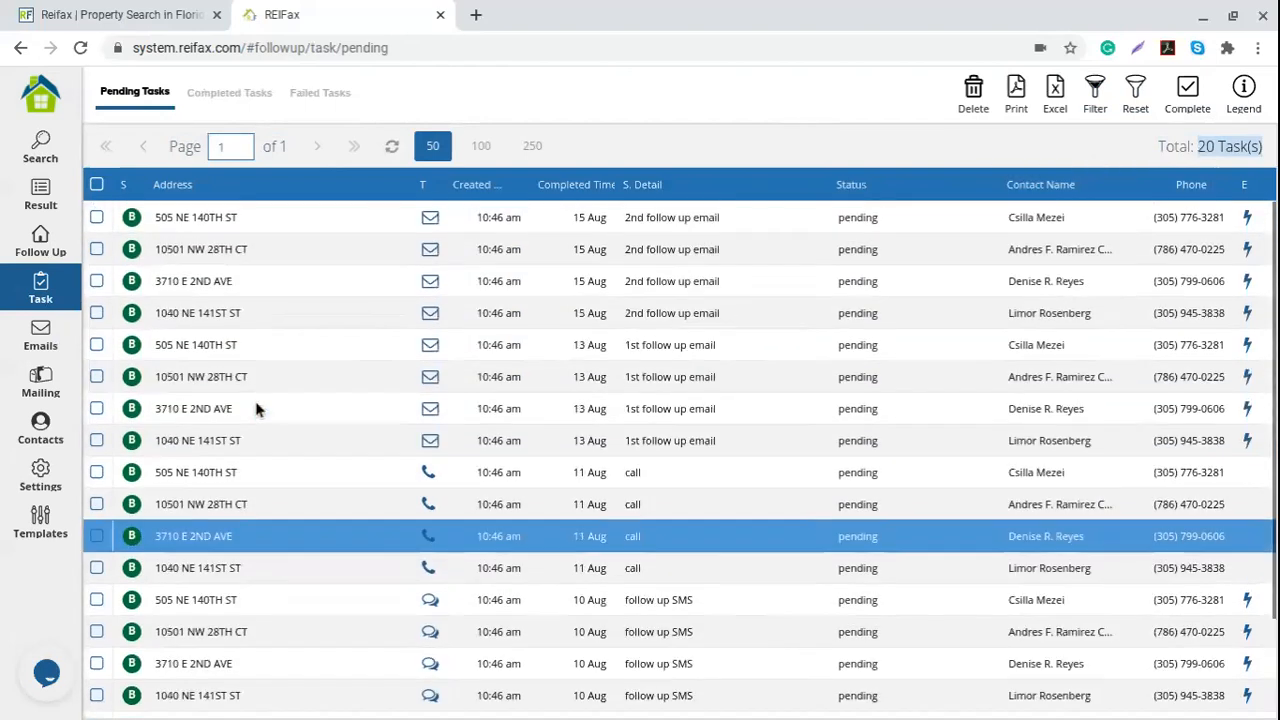
scroll(284, 338, "down", 2)
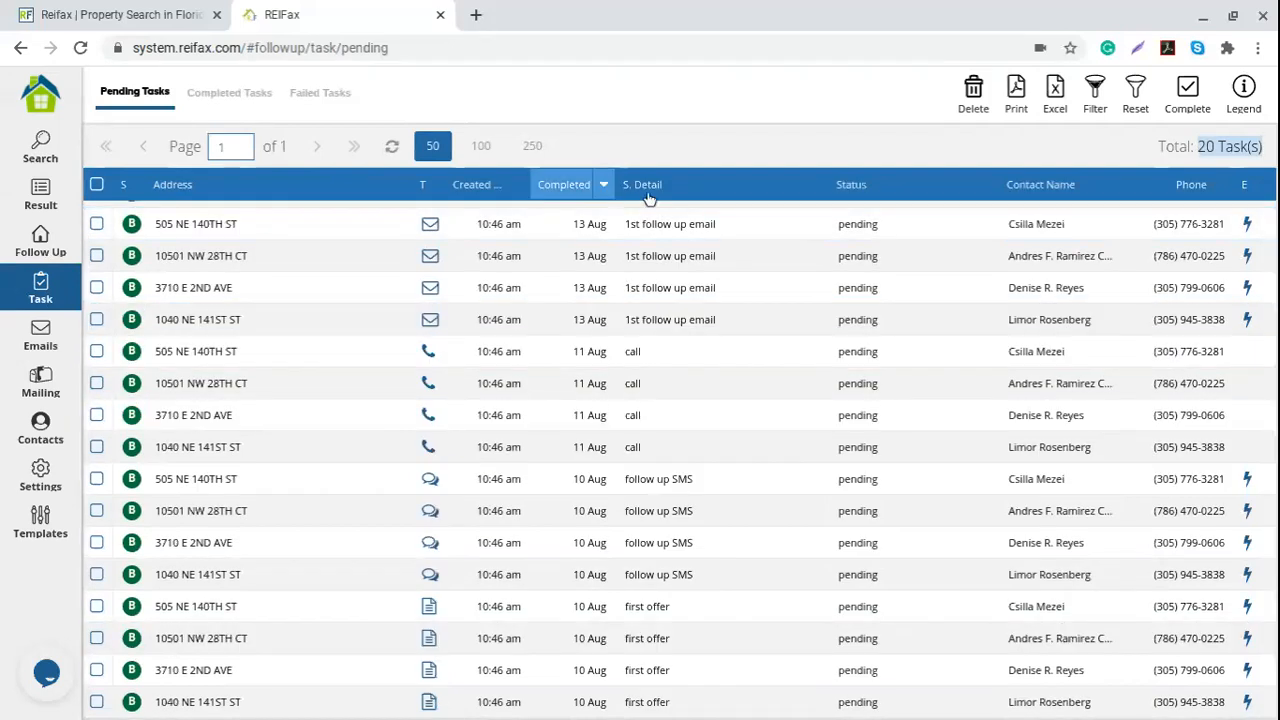
Sort the pending tasks by completed time in ascending order and review their sequence
left_click(604, 185)
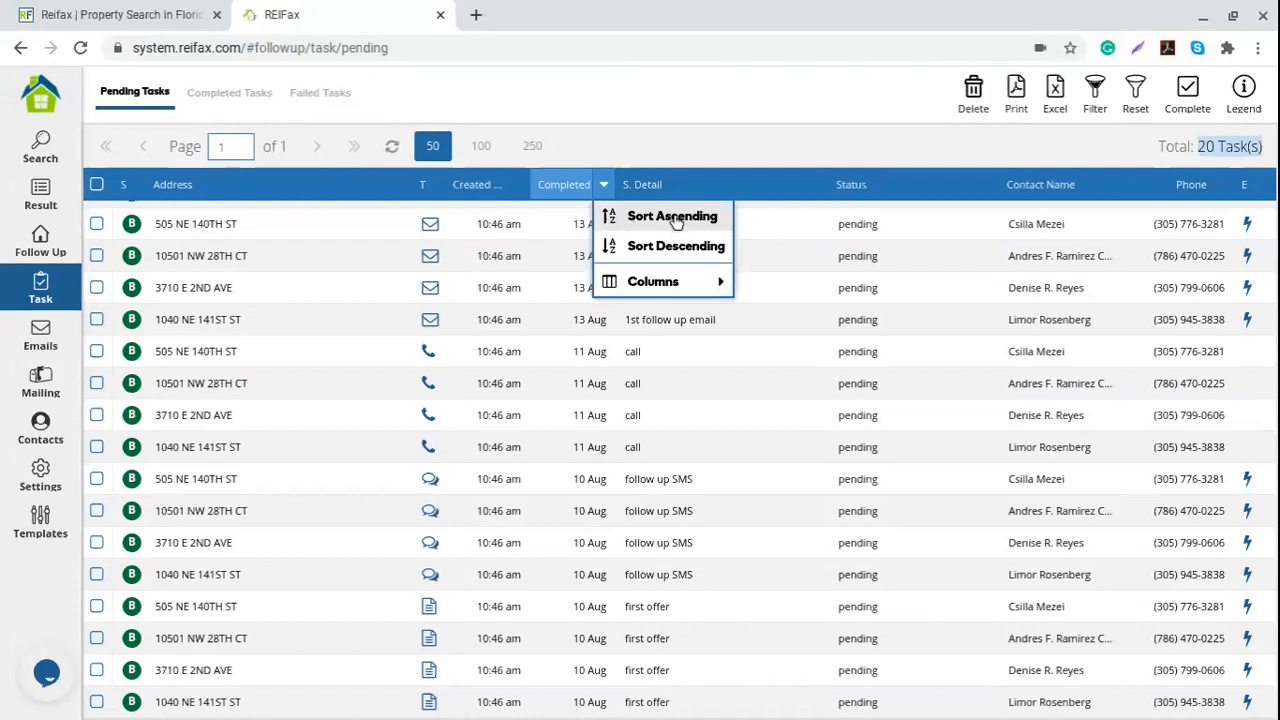
left_click(677, 221)
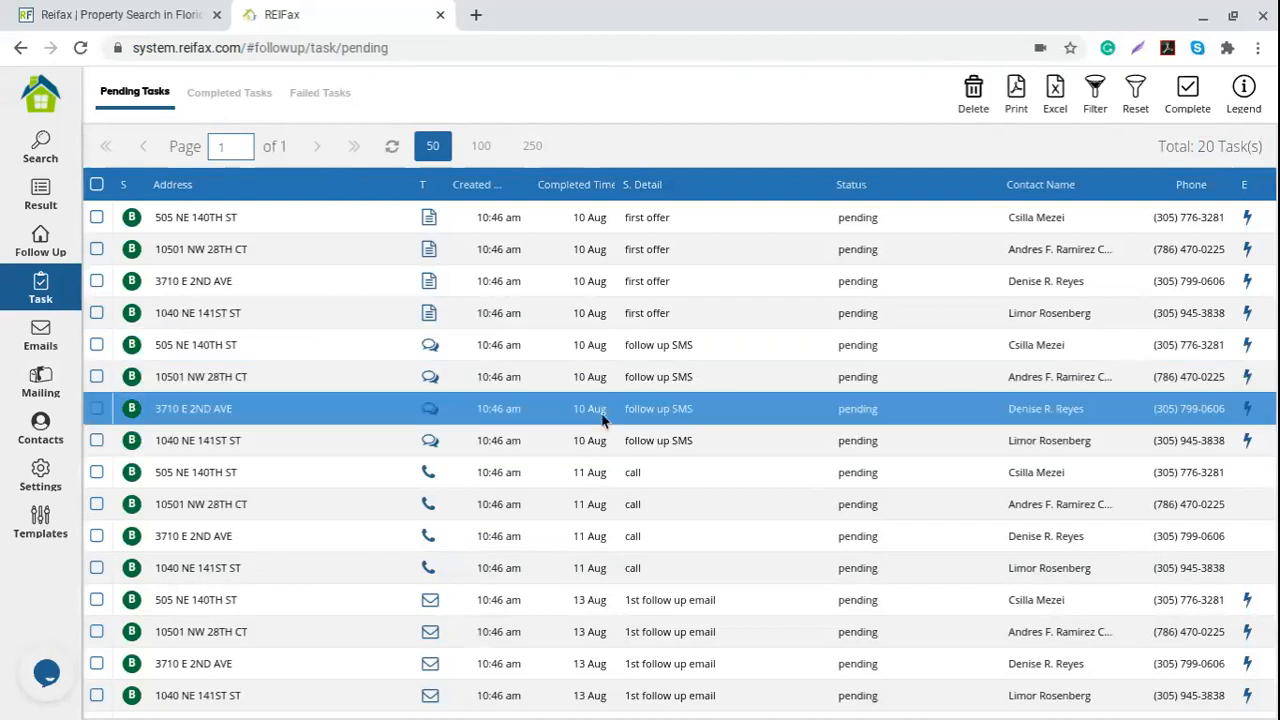
scroll(616, 372, "down", 2)
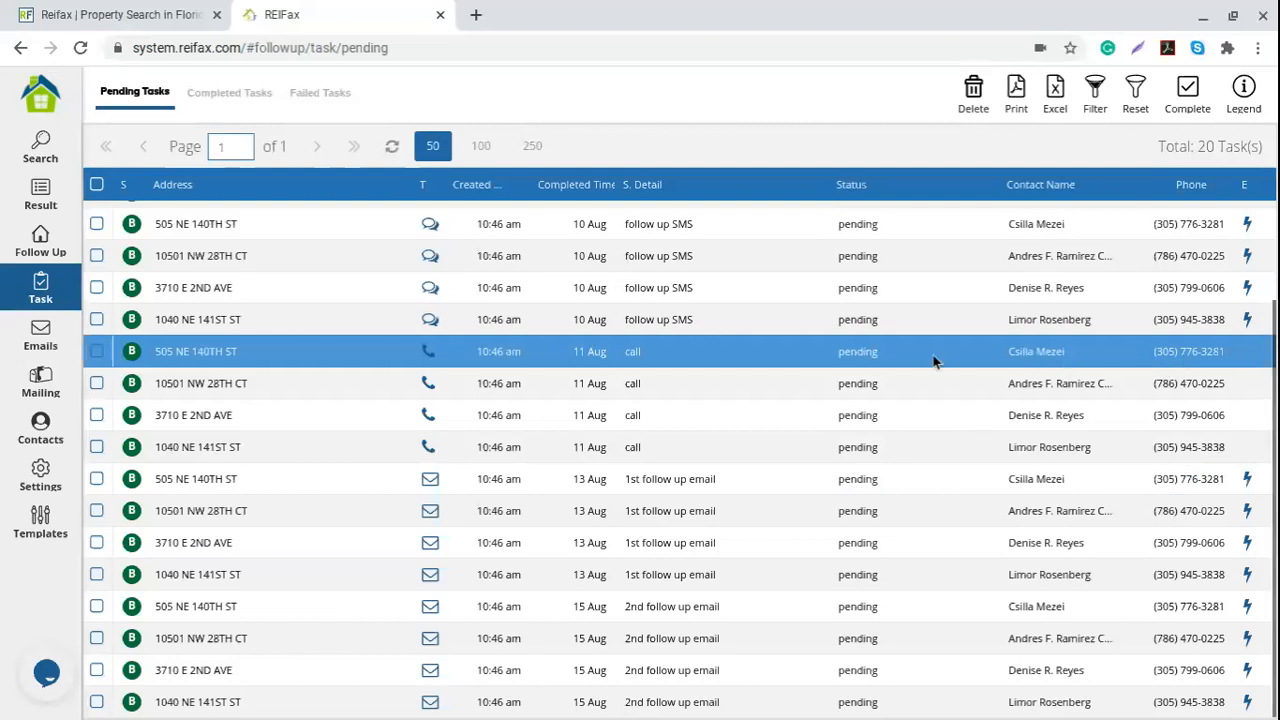
Select the four call tasks dated 11 Aug in the pending task list
left_click(97, 351)
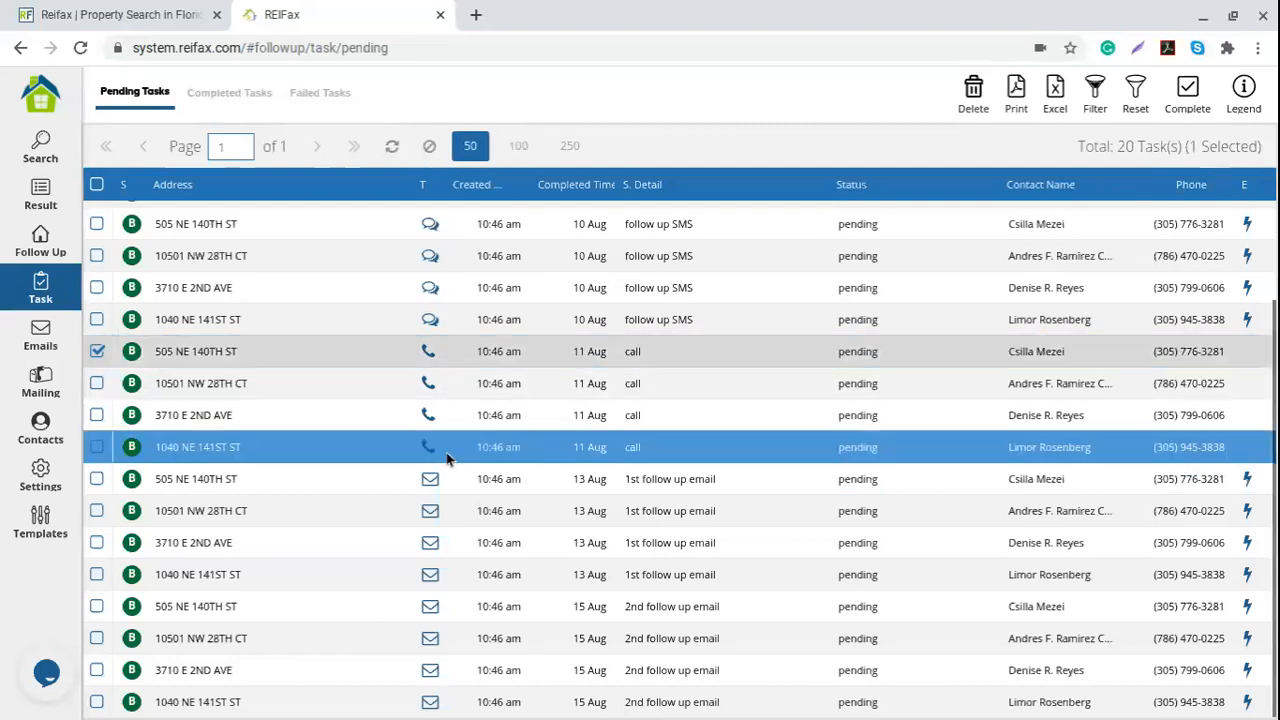
left_click(97, 383)
left_click(97, 415)
left_click(97, 447)
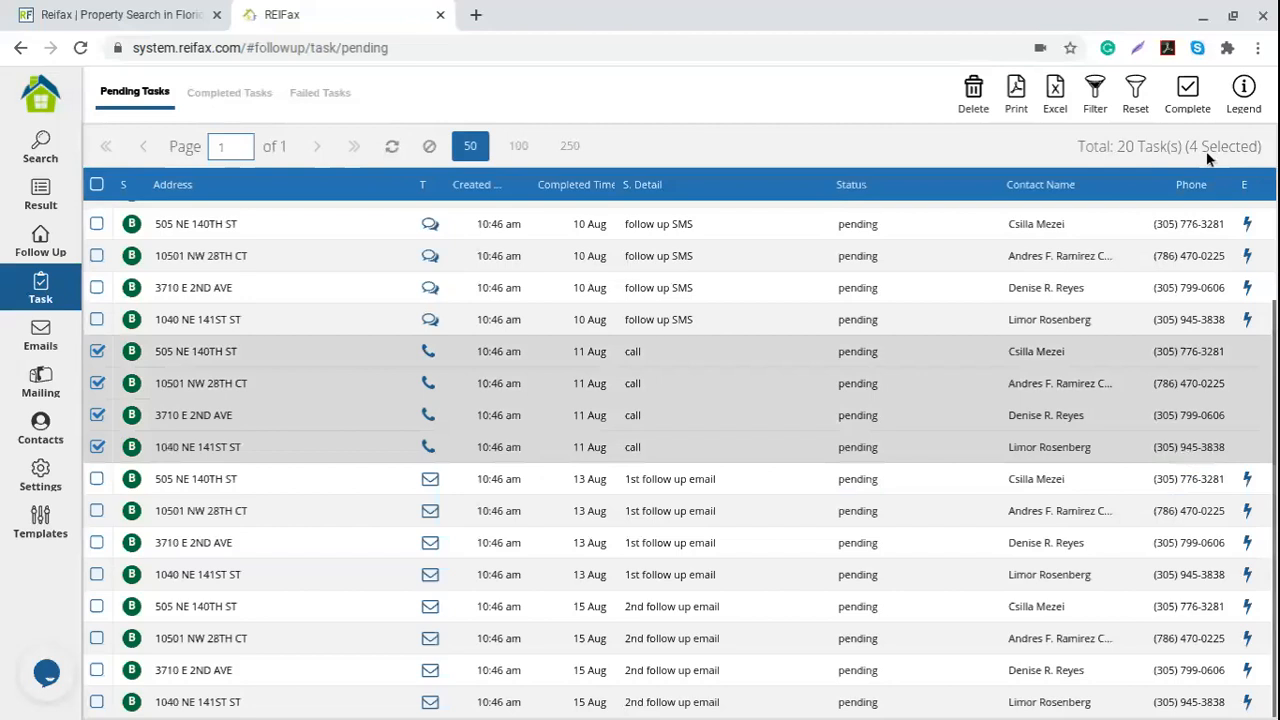
left_click(1188, 95)
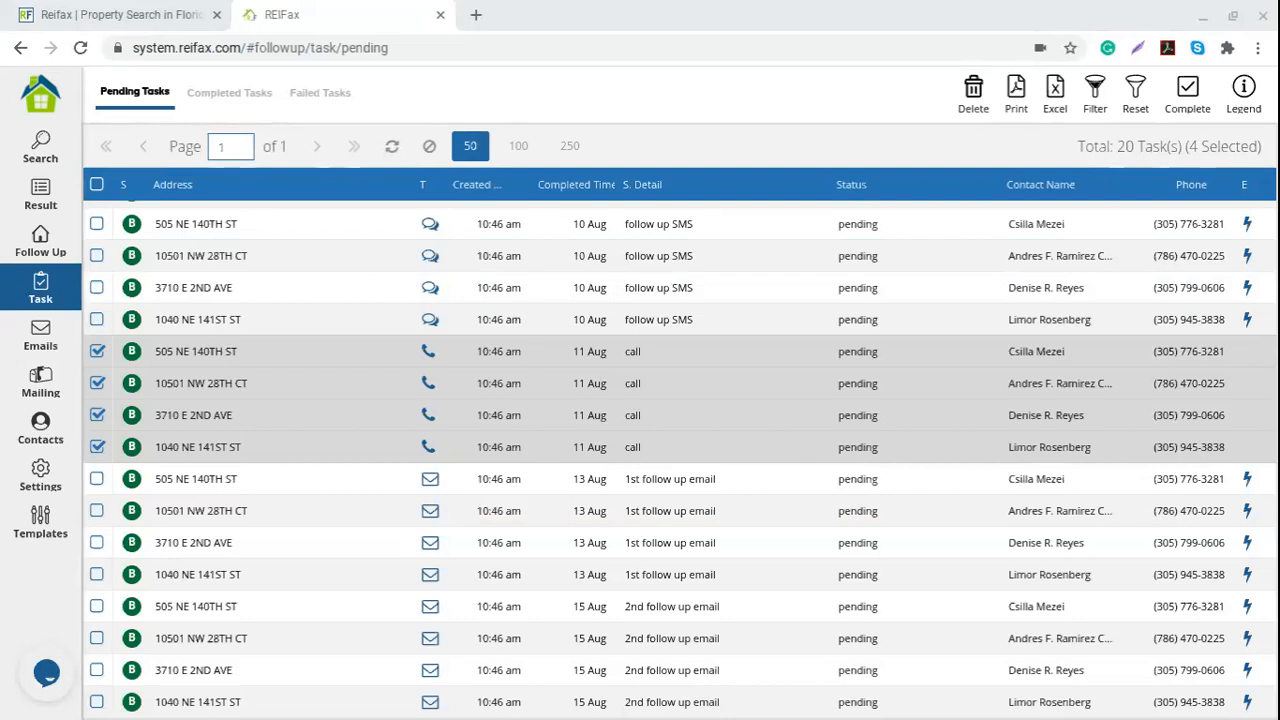
Open the failed tasks list and look through the task types, dates and error statuses
scroll(536, 377, "up", 2)
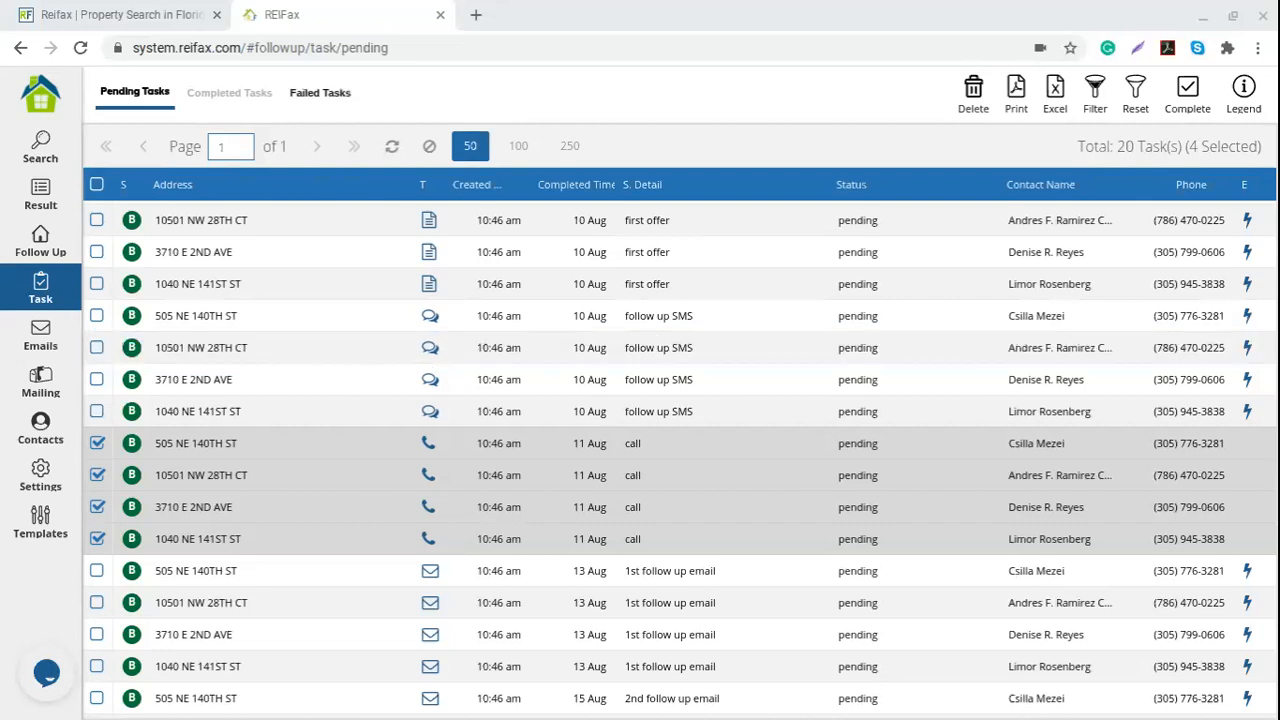
left_click(338, 95)
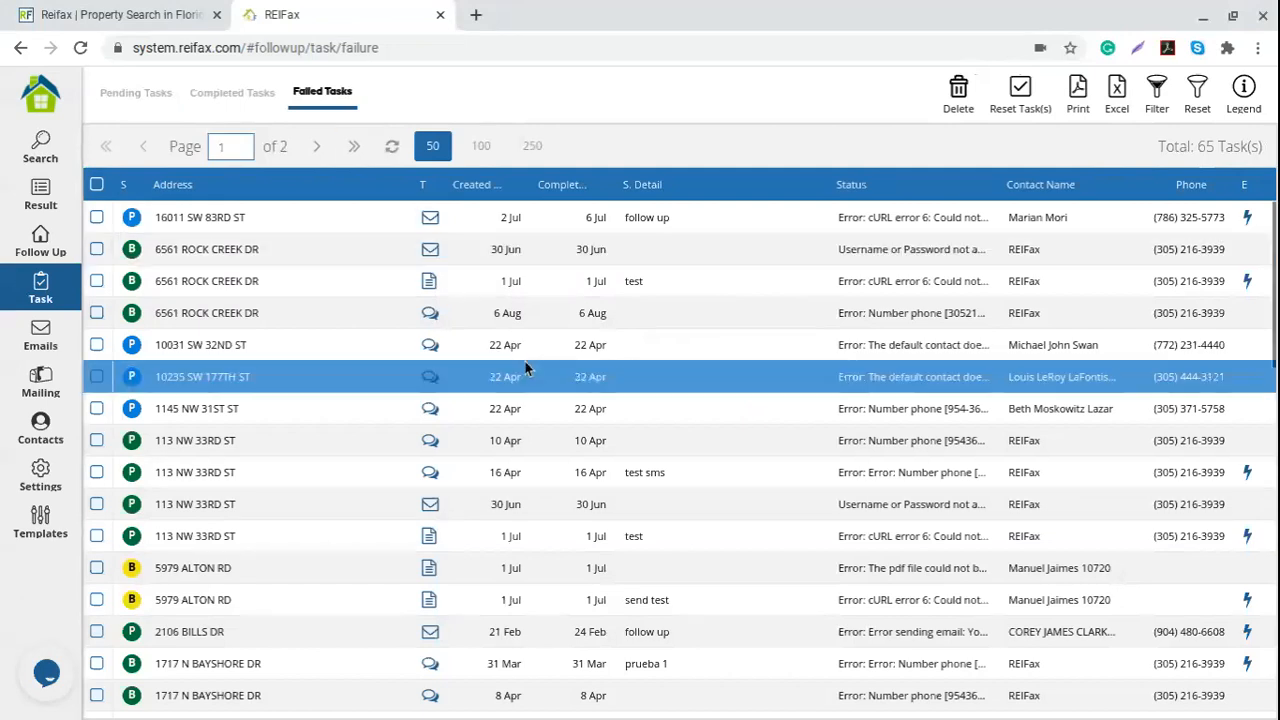
scroll(453, 317, "down", 1)
scroll(453, 317, "down", 1)
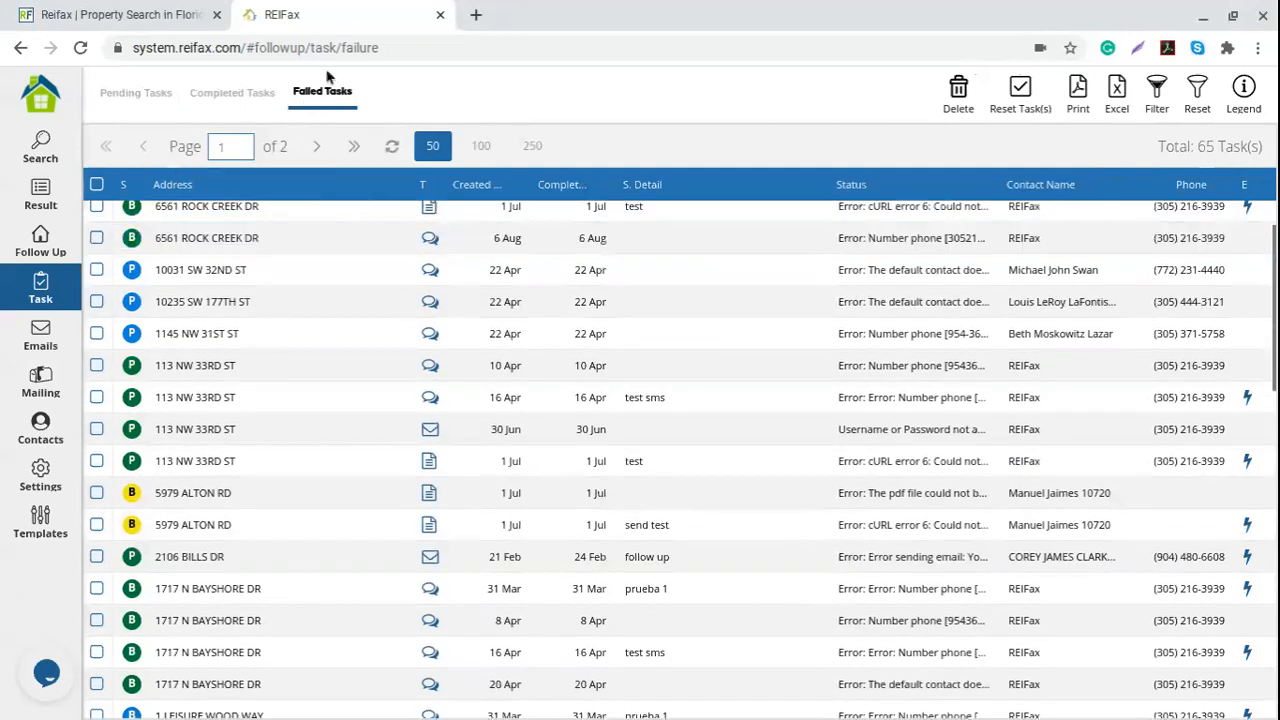
scroll(341, 358, "down", 5)
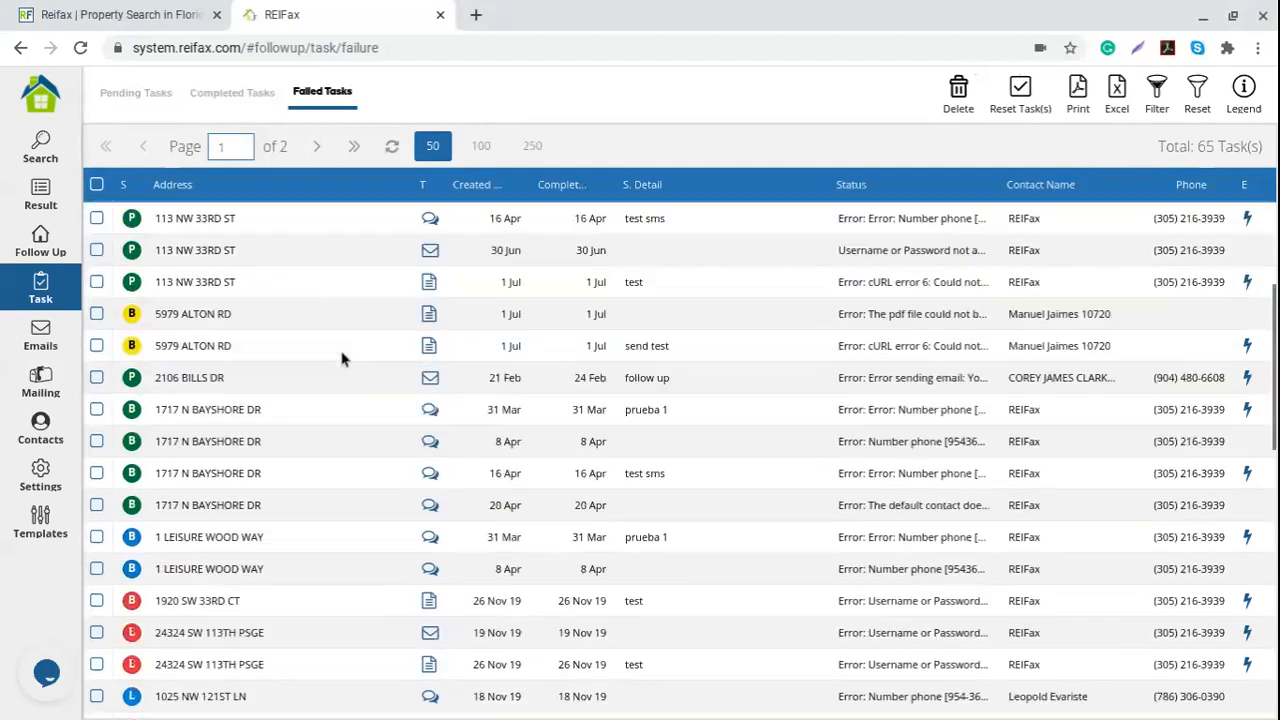
scroll(341, 358, "down", 2)
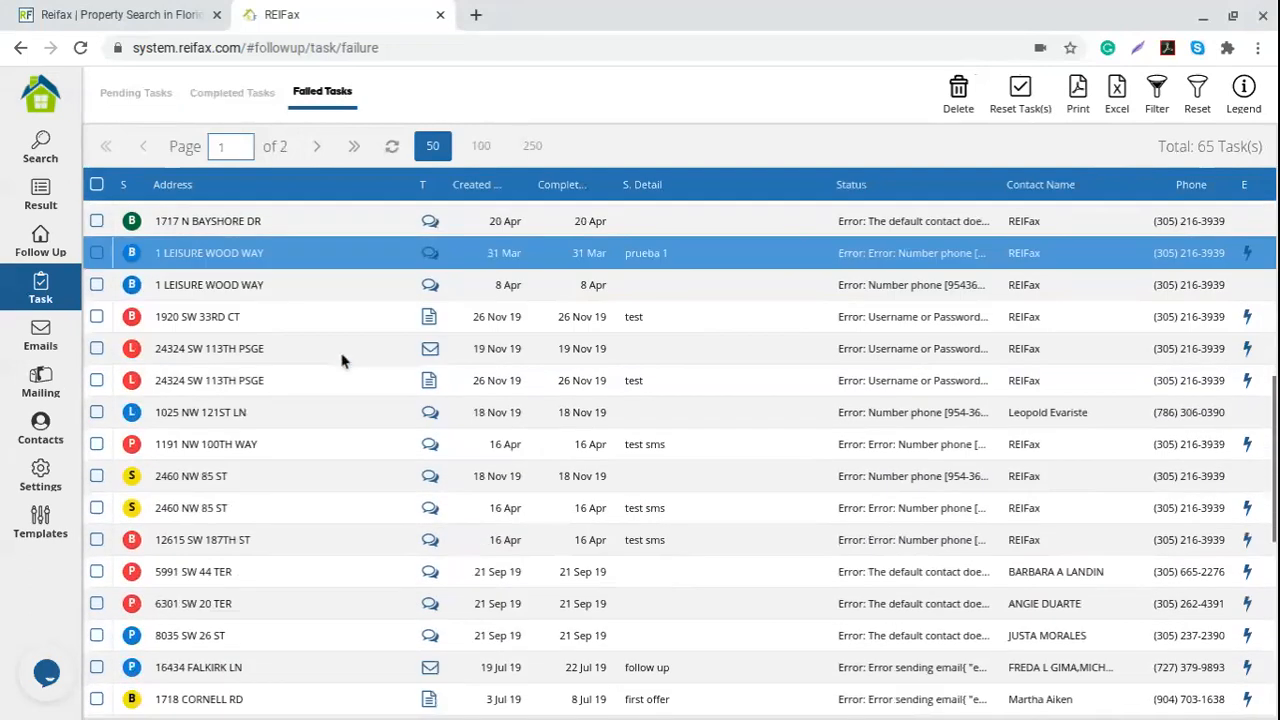
scroll(341, 358, "up", 1)
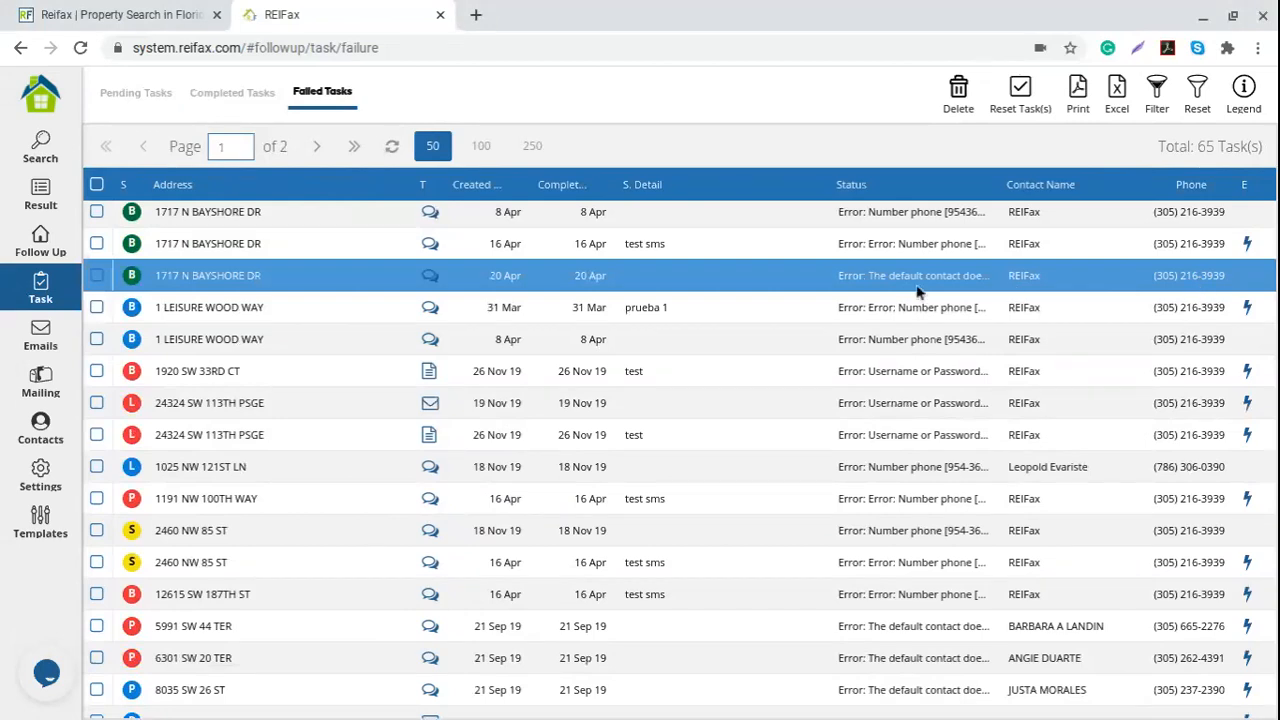
View the task detail of the failed SMS from 20 Apr, examine its error, task type and error date, and close it
right_click(884, 291)
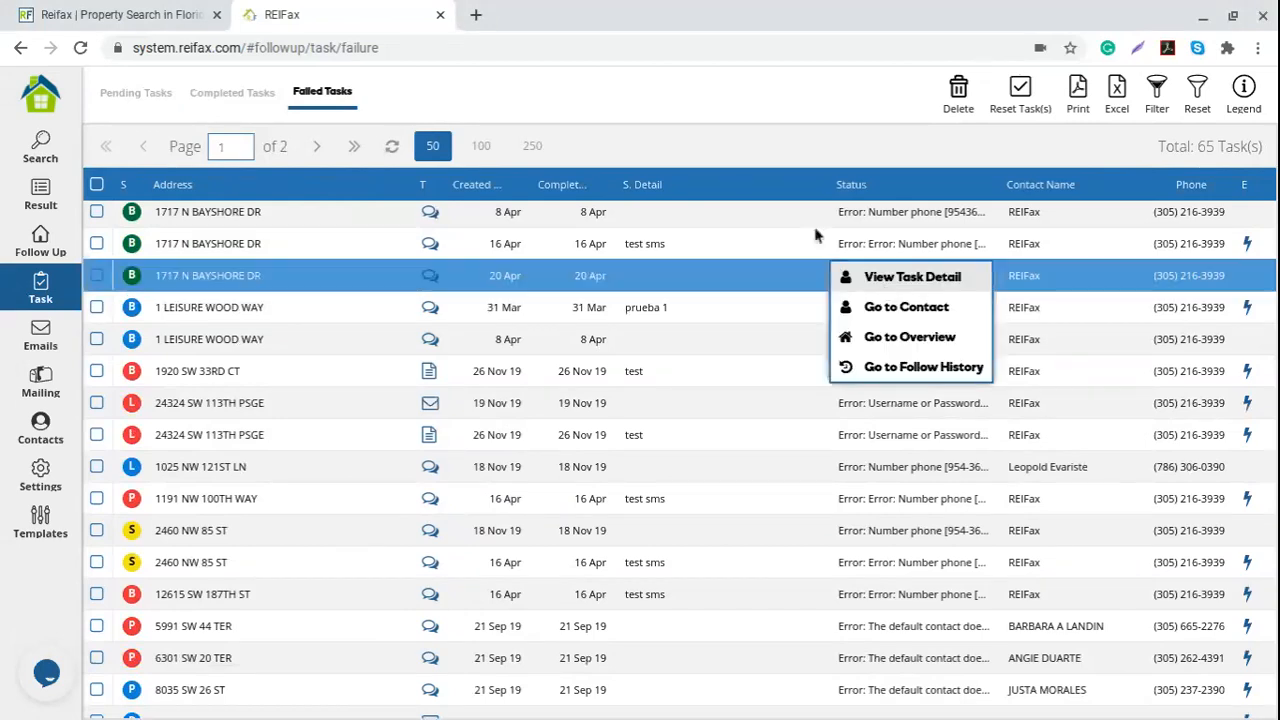
left_click(882, 193)
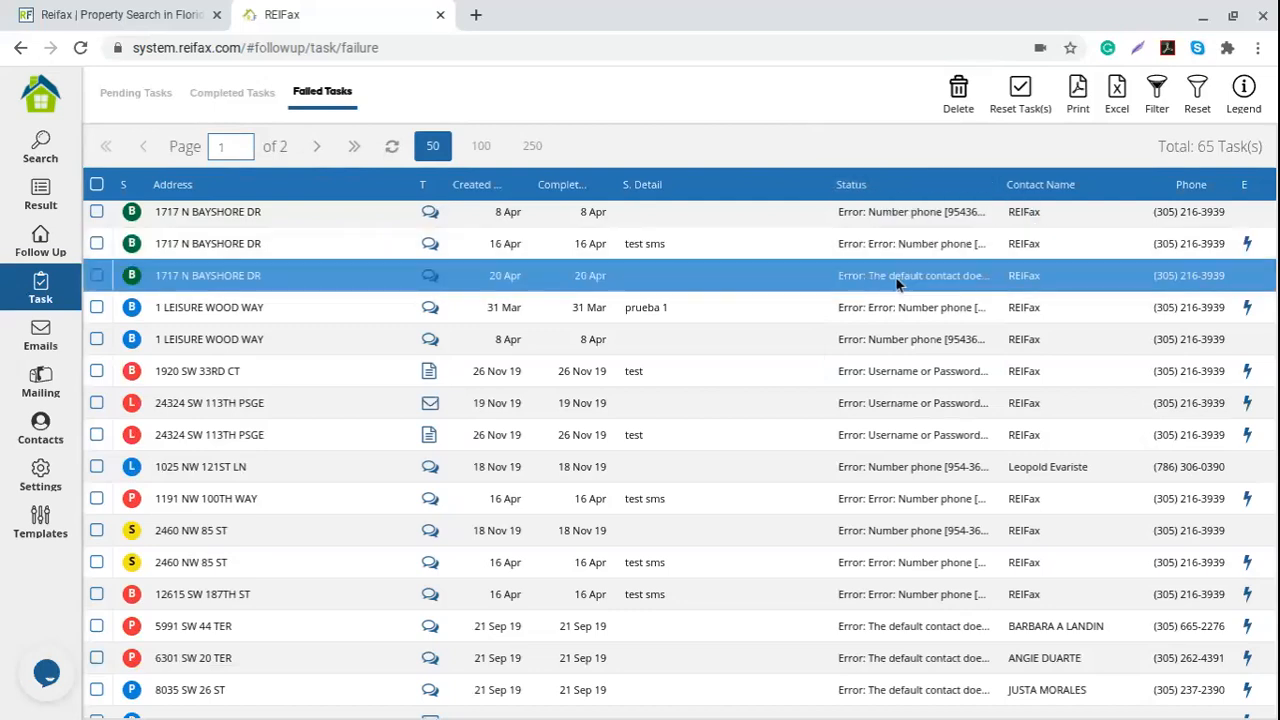
right_click(897, 283)
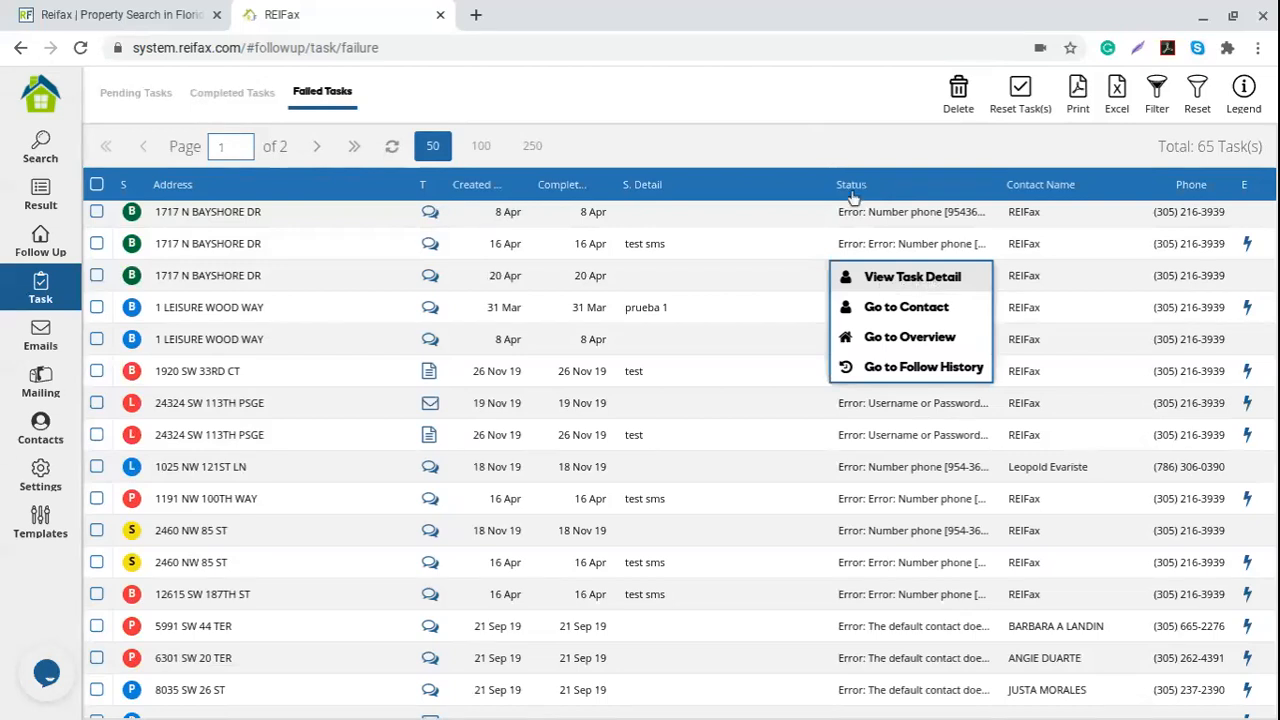
left_click(880, 277)
left_click_drag(380, 336, 884, 334)
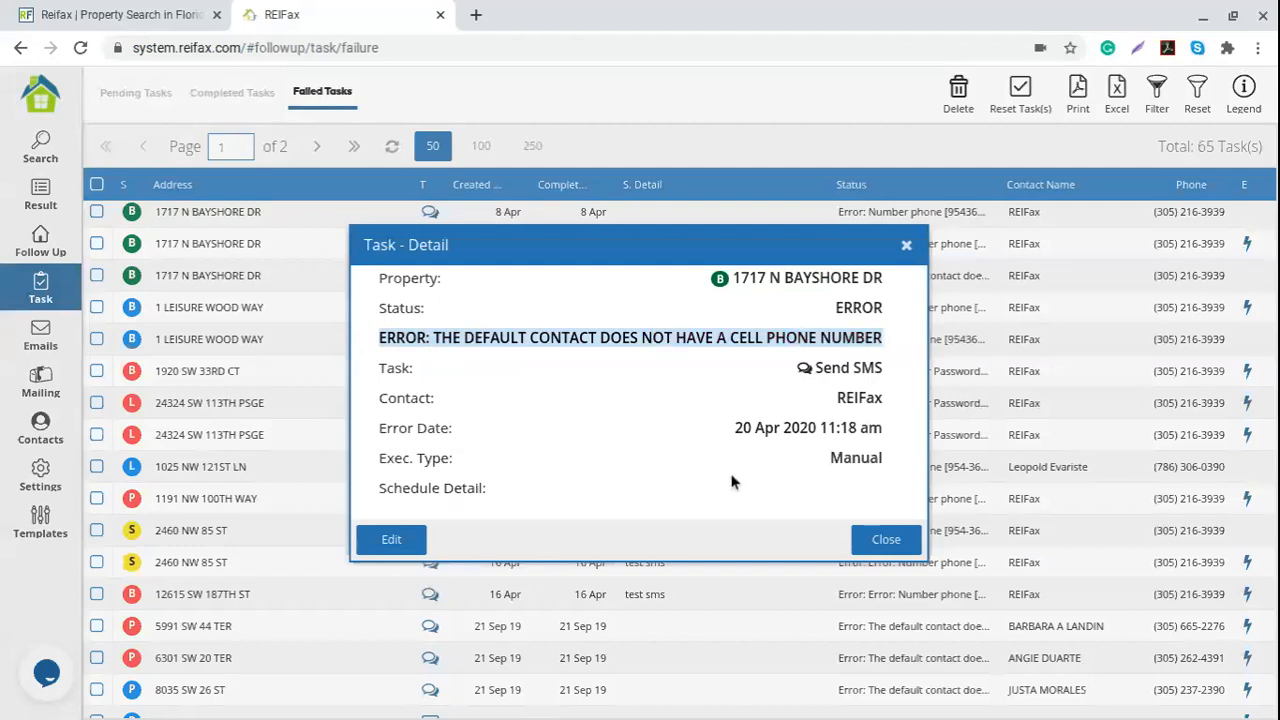
left_click_drag(813, 367, 882, 366)
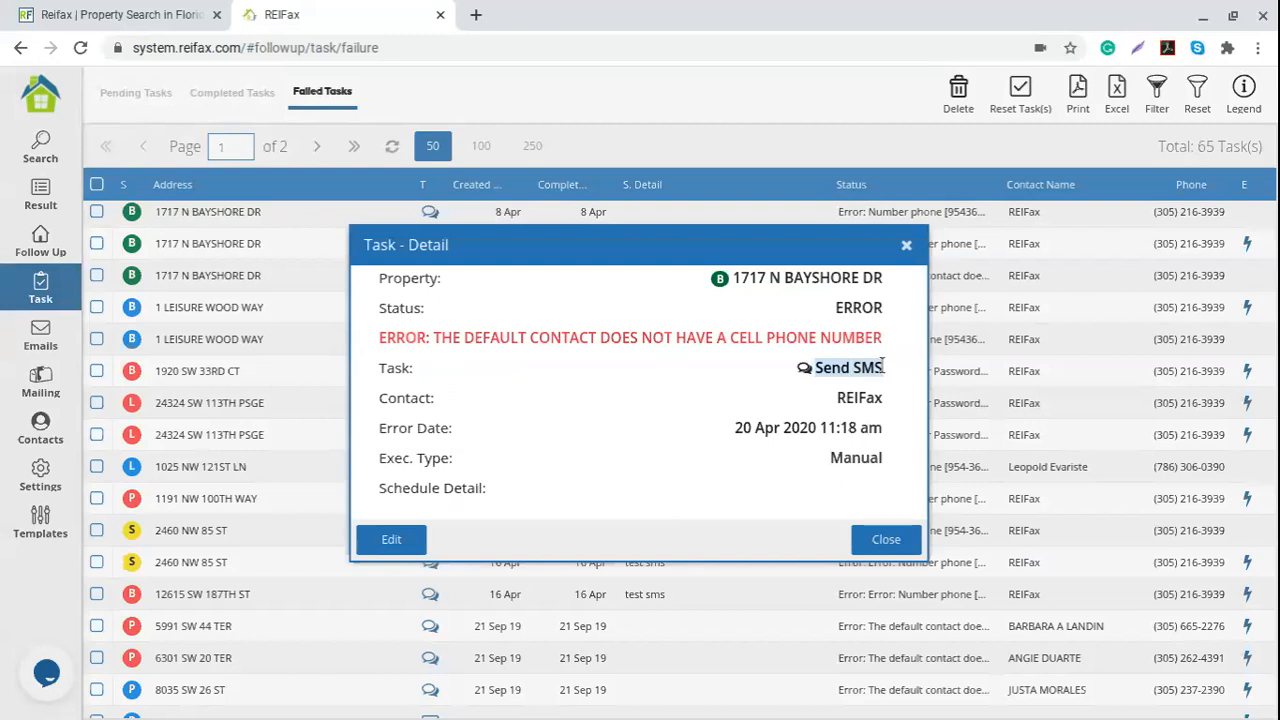
left_click(748, 428)
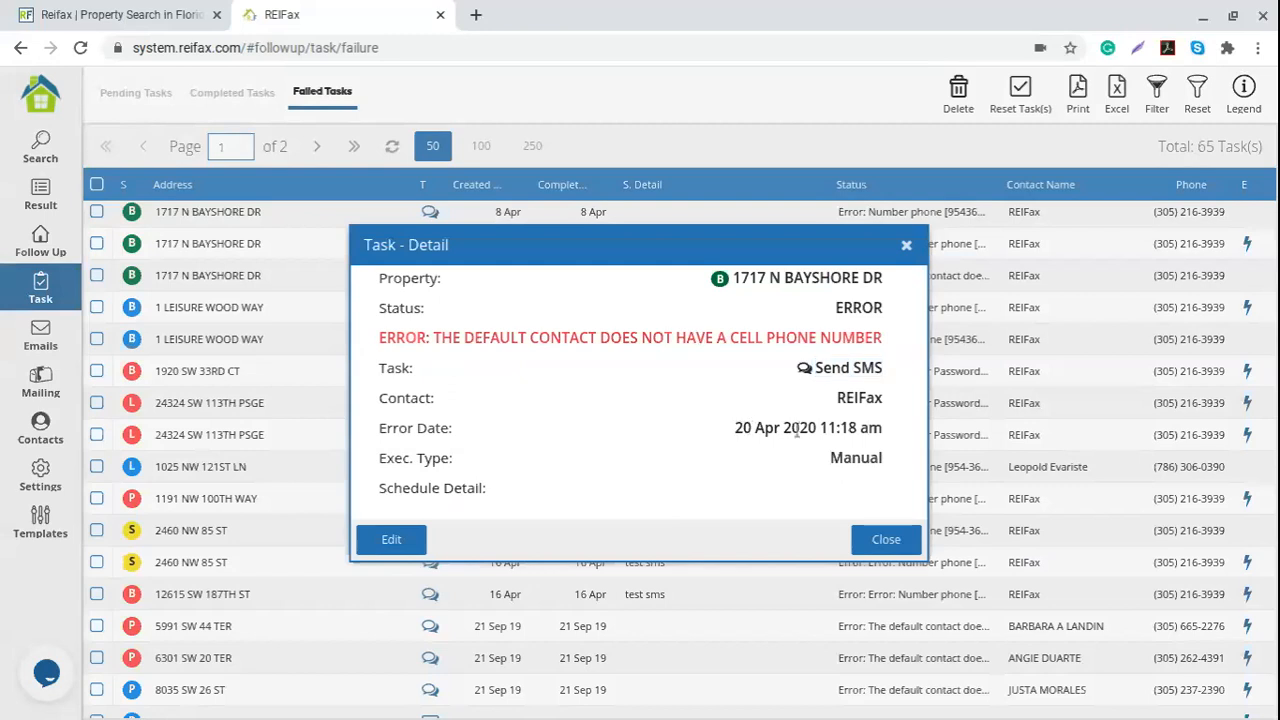
left_click_drag(742, 423, 911, 434)
left_click(419, 333)
left_click_drag(434, 339, 887, 345)
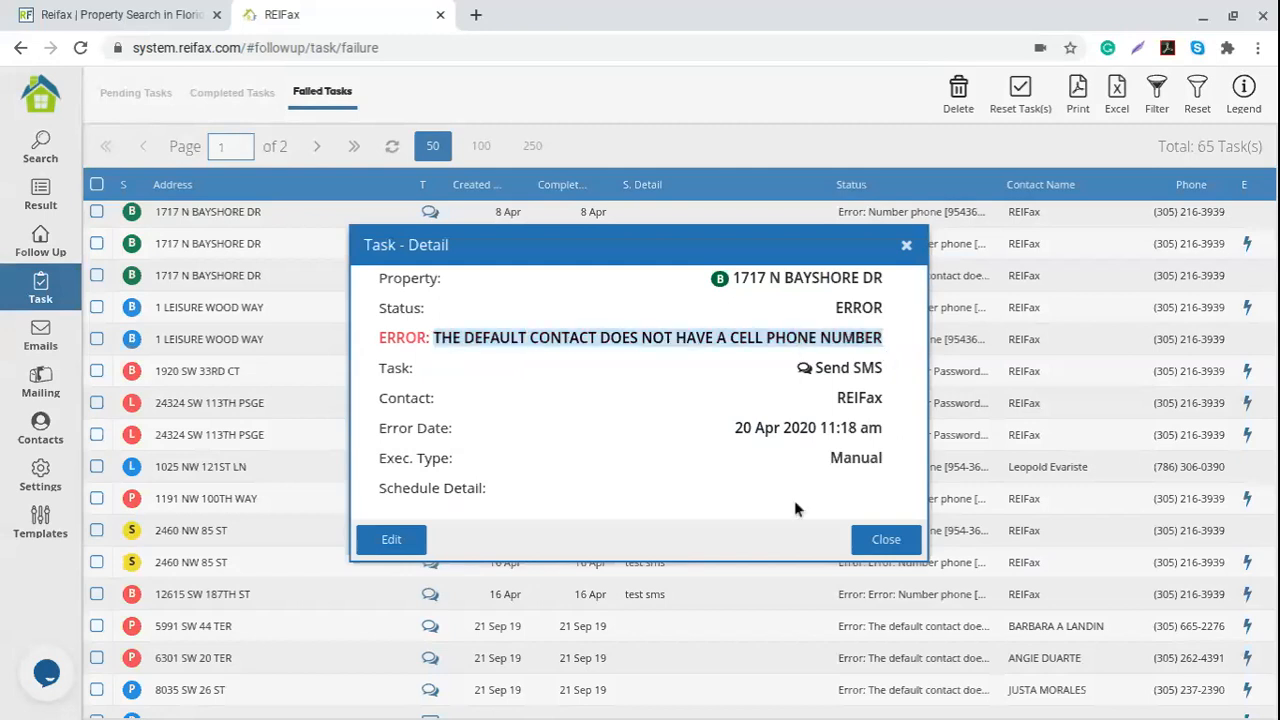
left_click_drag(525, 340, 890, 340)
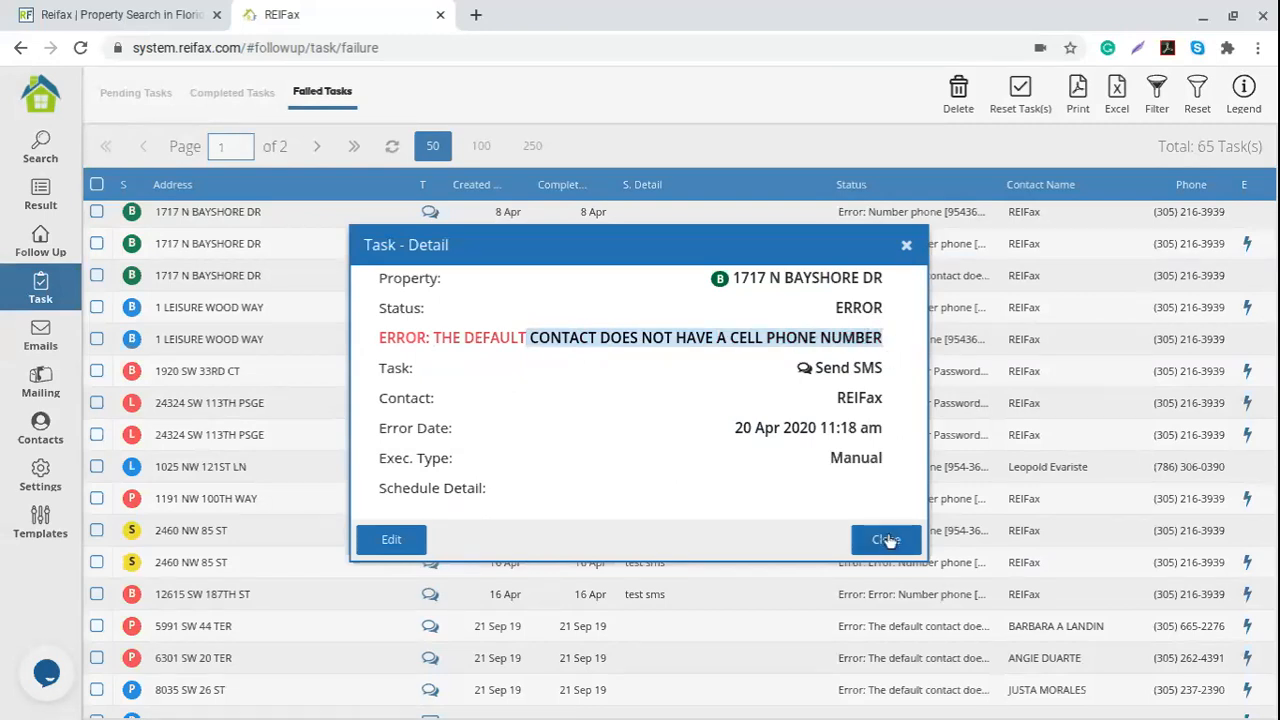
left_click(1080, 489)
View the task detail of the failed 31 Mar "prueba 1" SMS, read its error, close it and check the earlier rows
scroll(1028, 462, "up", 3)
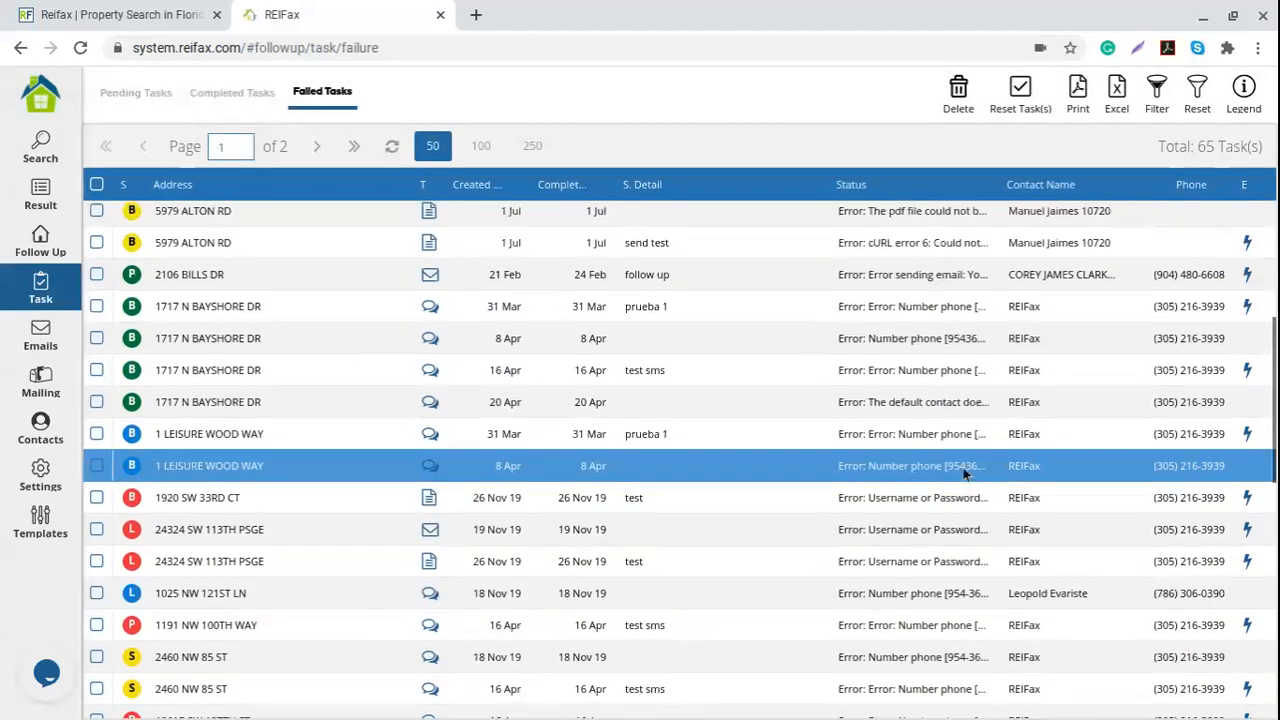
right_click(954, 478)
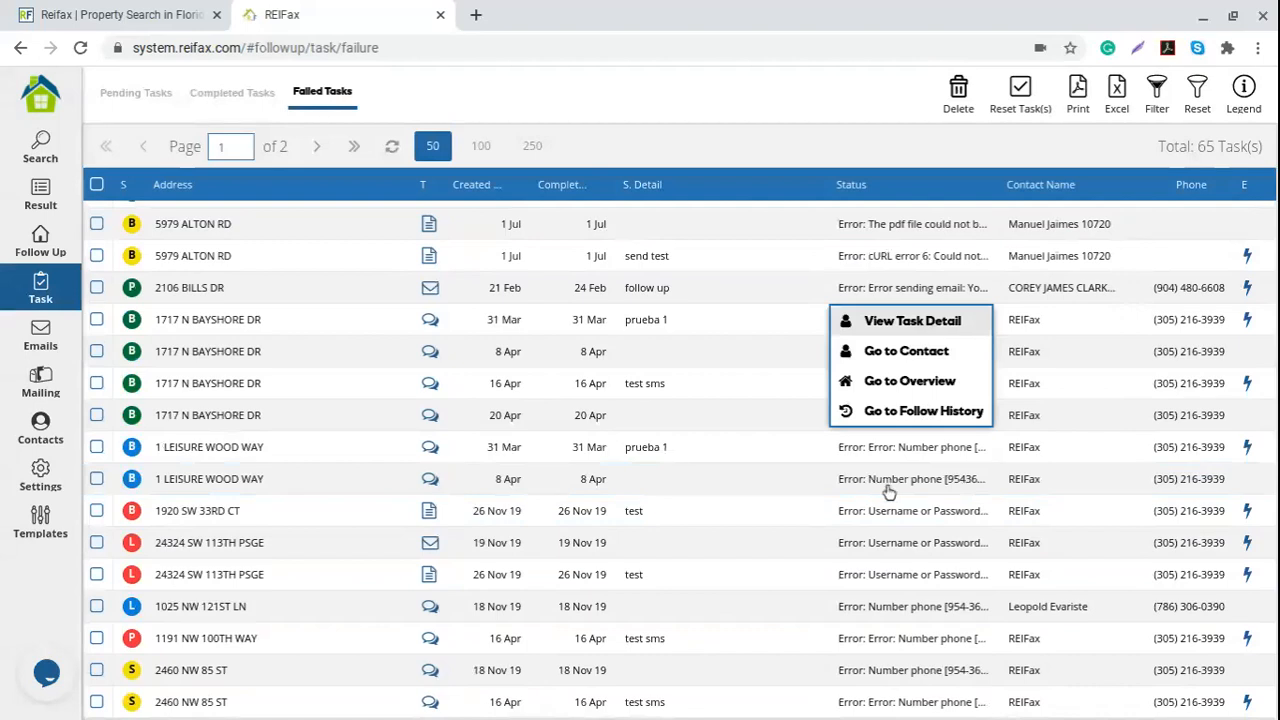
left_click_drag(440, 322, 908, 330)
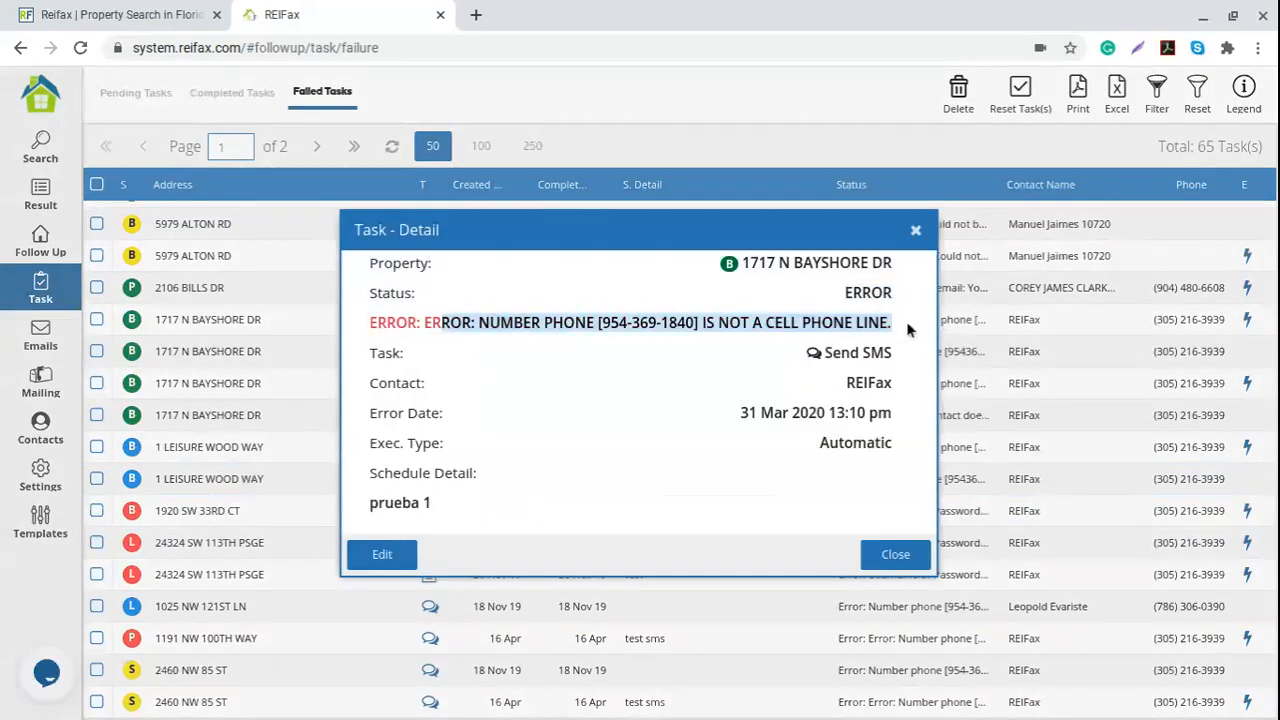
left_click(915, 232)
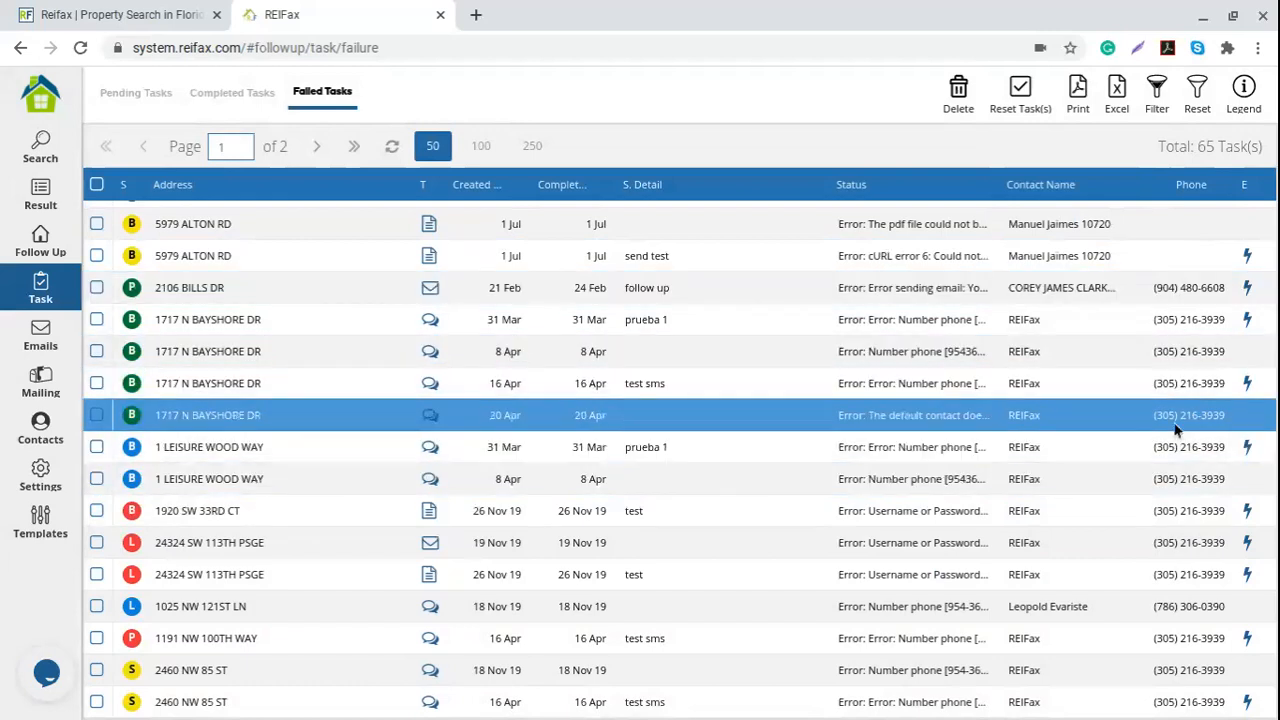
scroll(887, 490, "up", 3)
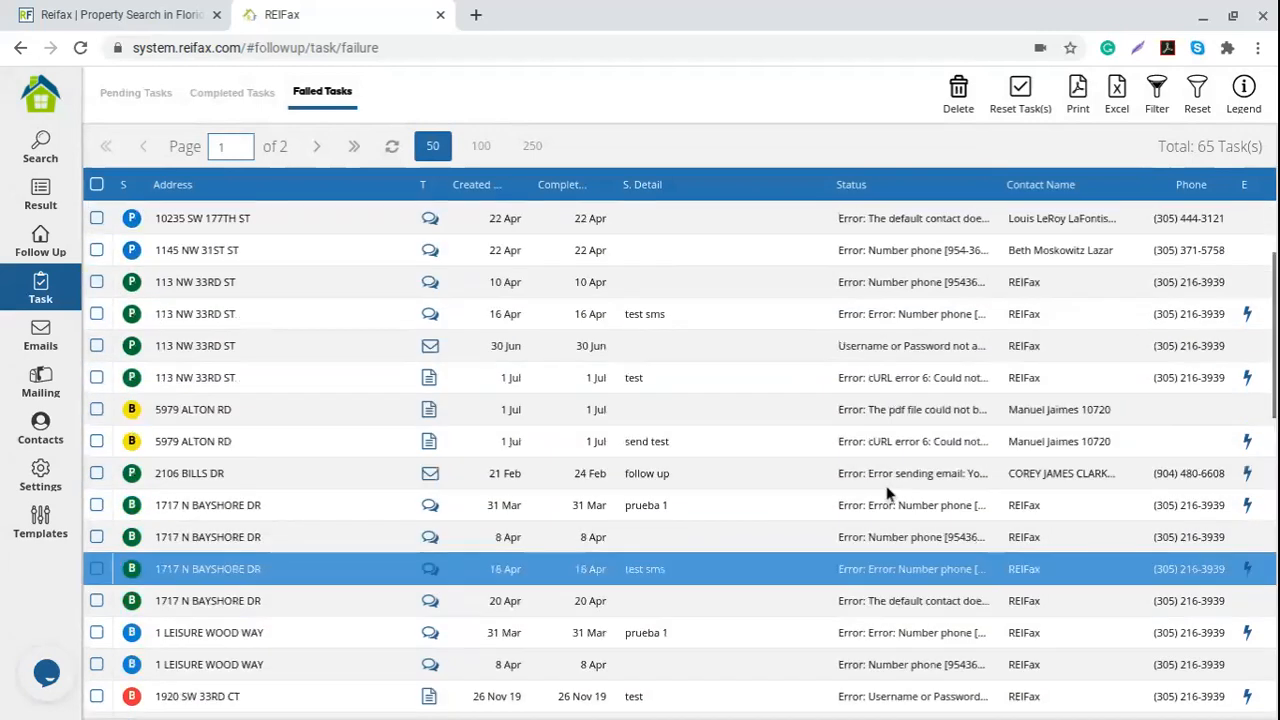
scroll(887, 490, "up", 2)
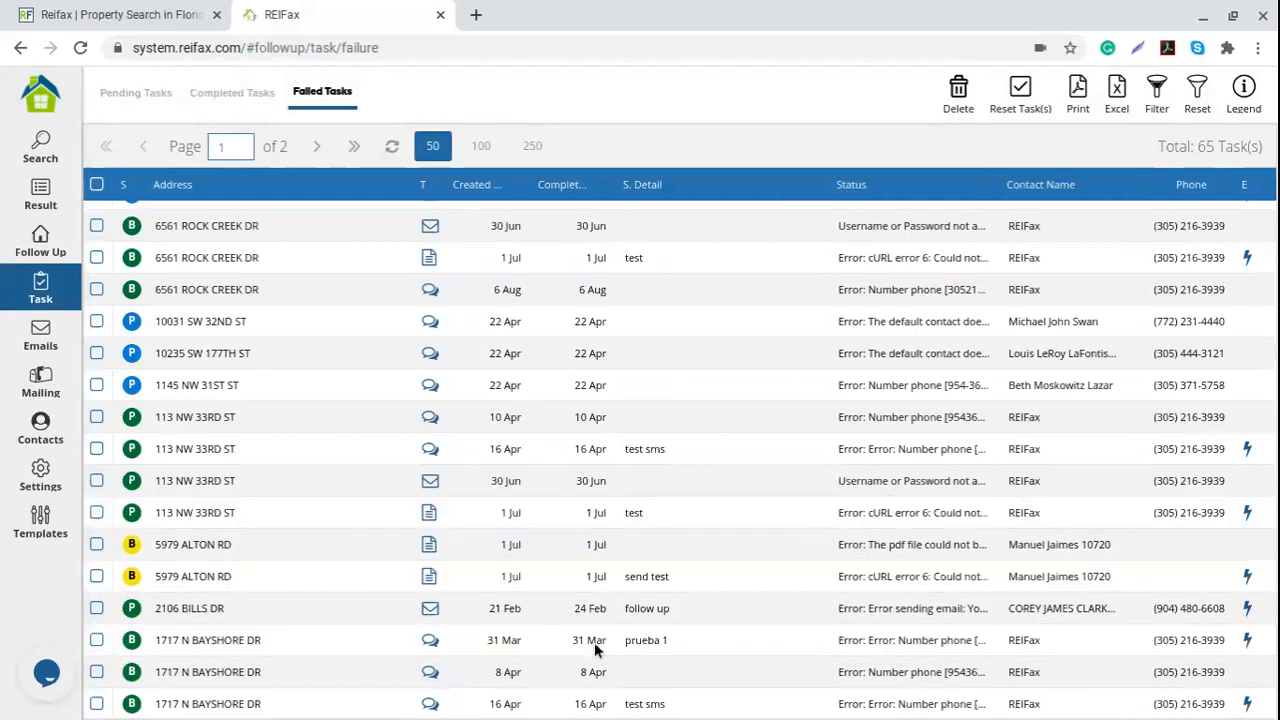
Return to the followed properties, send "hello" in the live support chat and close the chat window
left_click(40, 243)
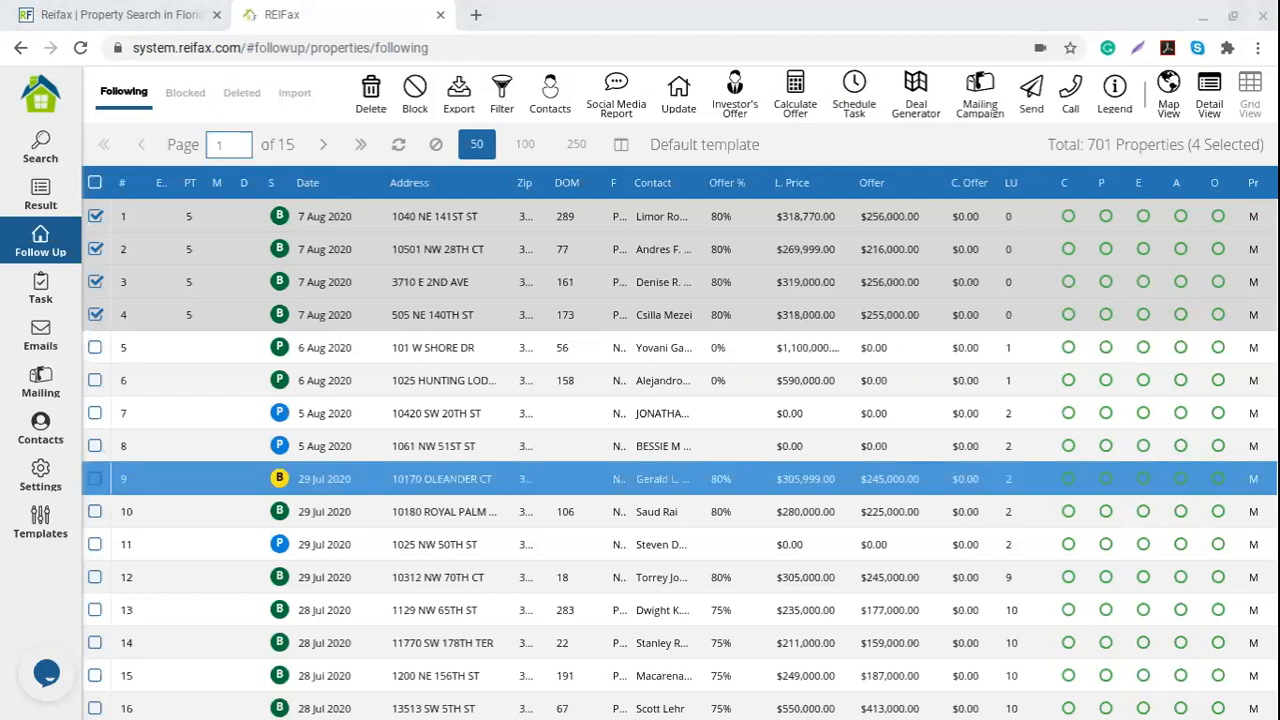
left_click(44, 678)
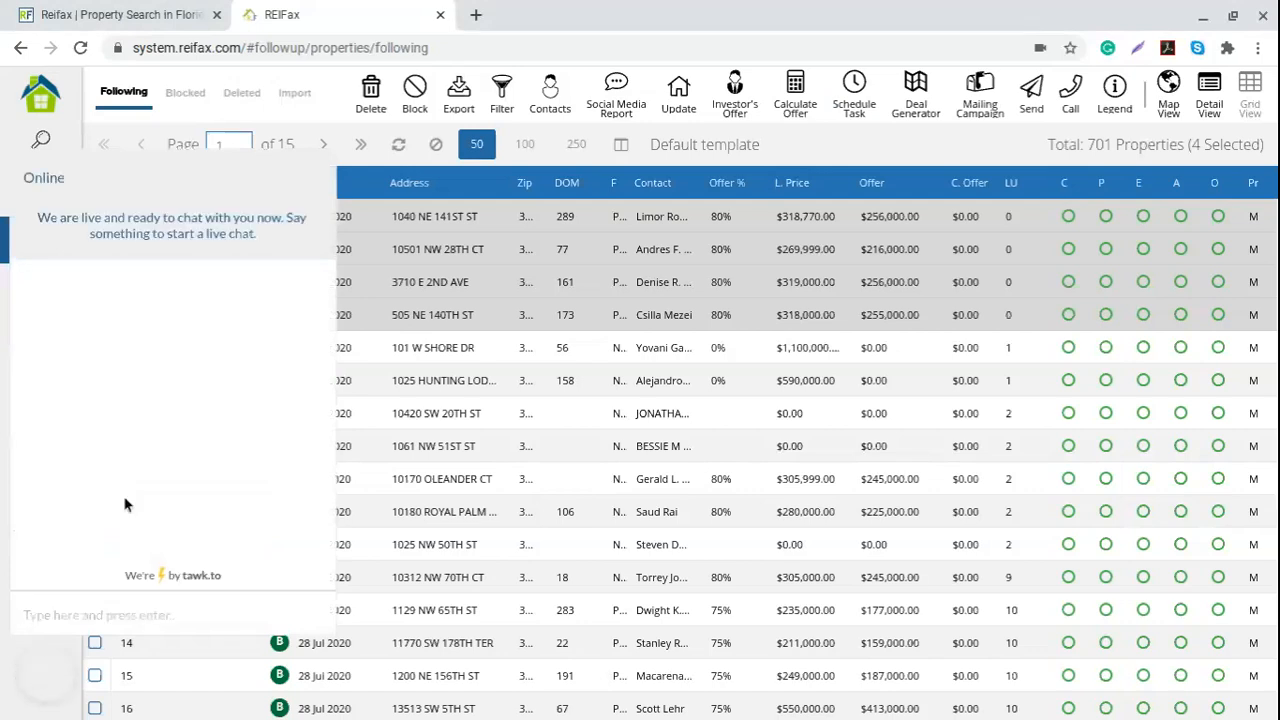
type("hello")
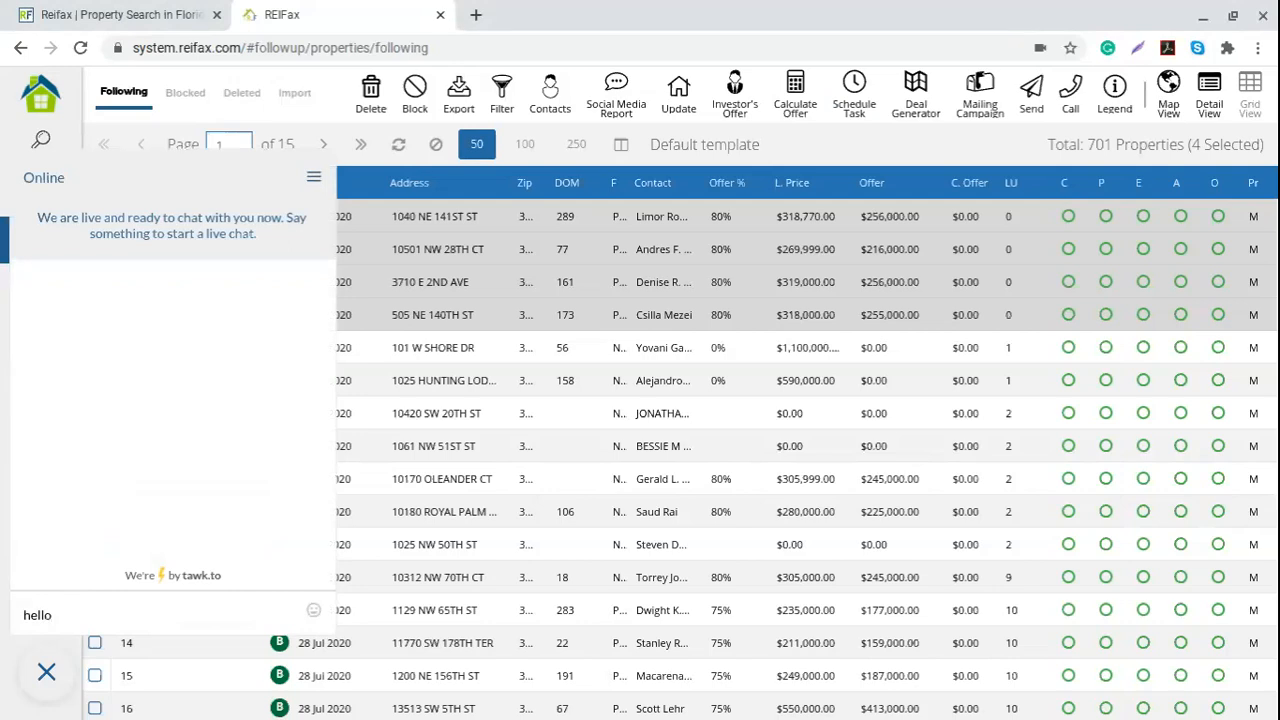
key("Return")
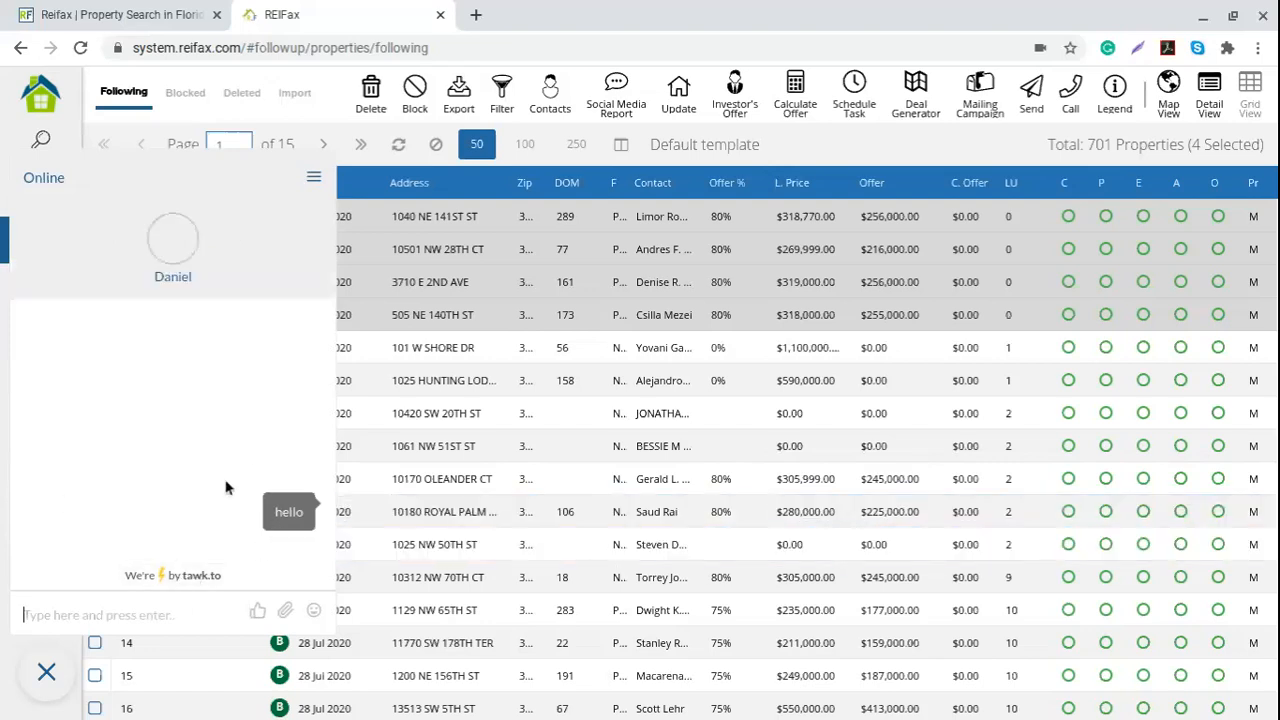
left_click(47, 671)
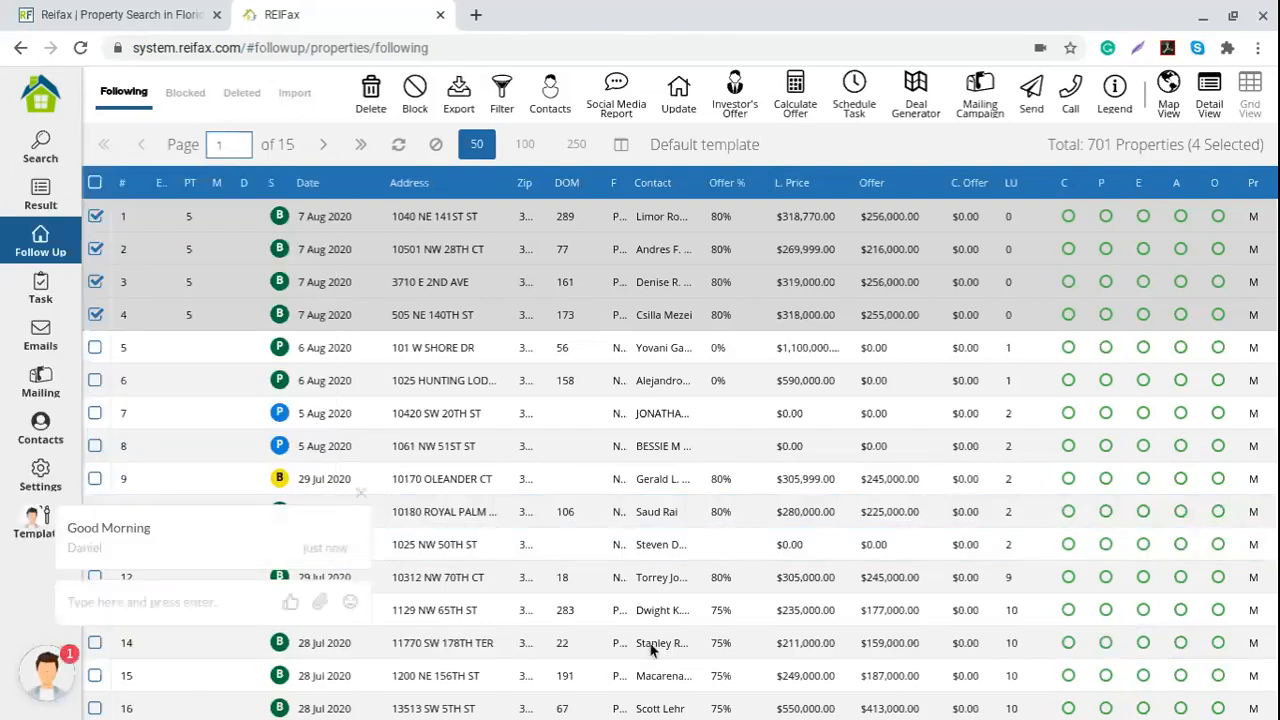